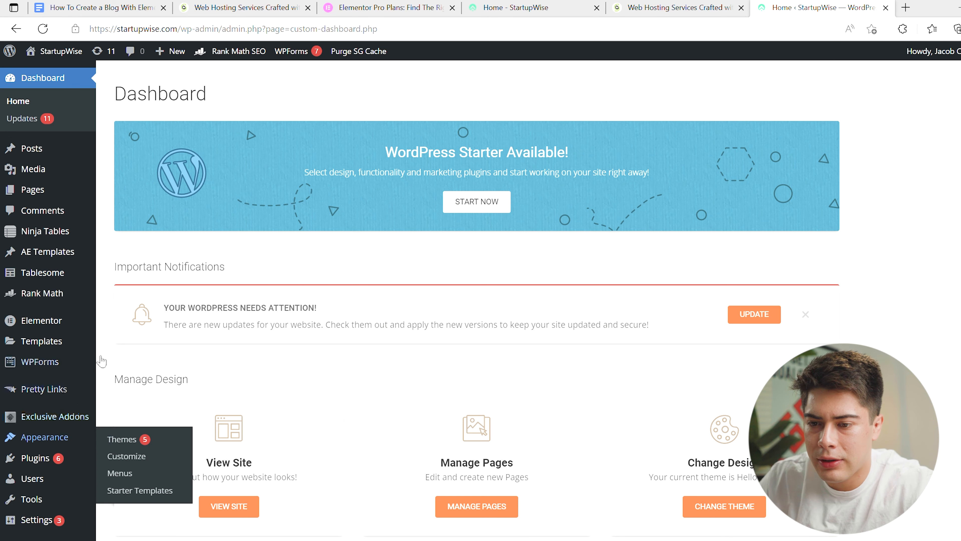
Open the site's general settings and check the site title and tagline.
scroll(177, 310, "down", 3)
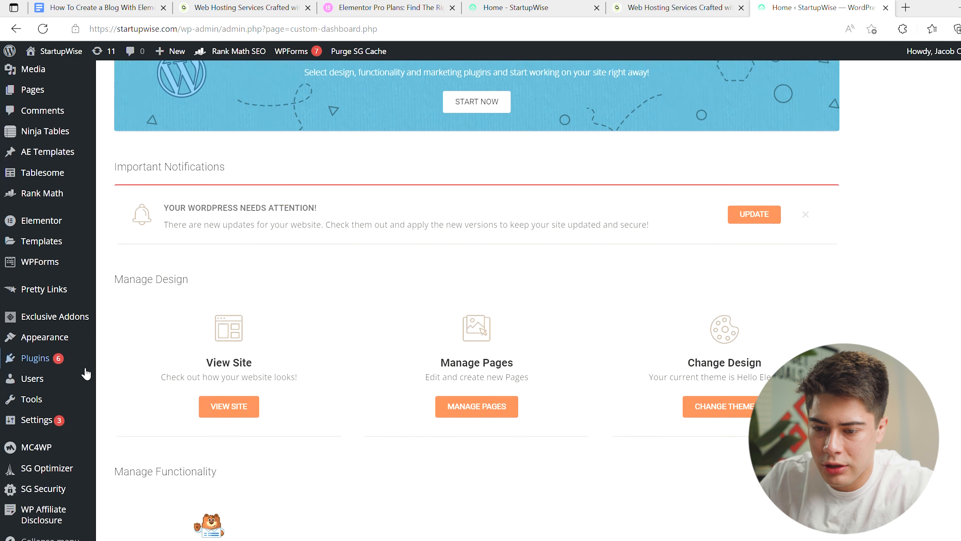
mouse_move(38, 420)
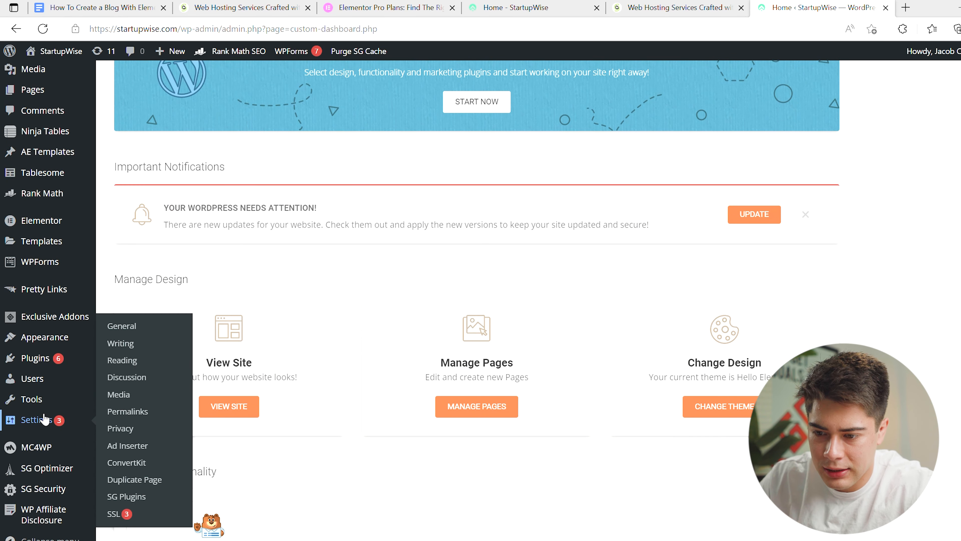
left_click(140, 328)
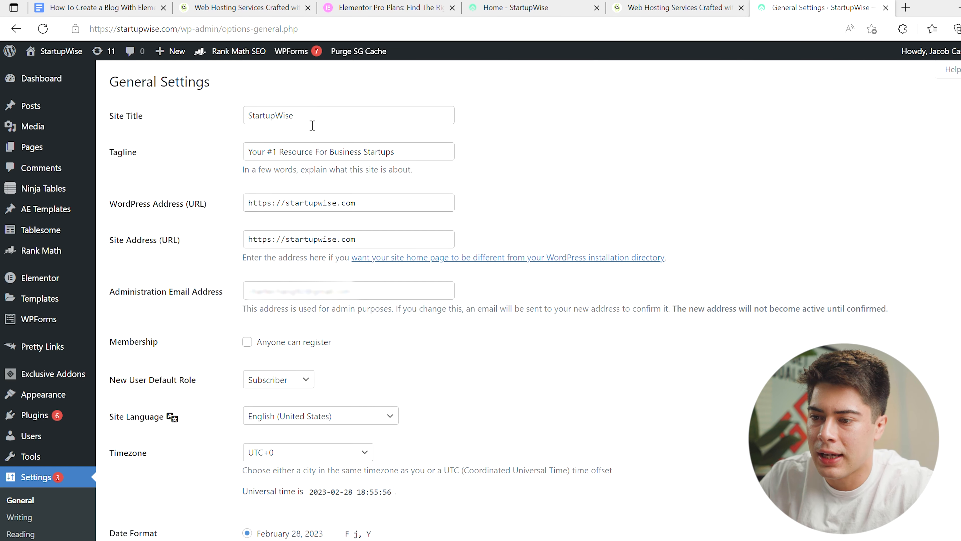
double_click(290, 124)
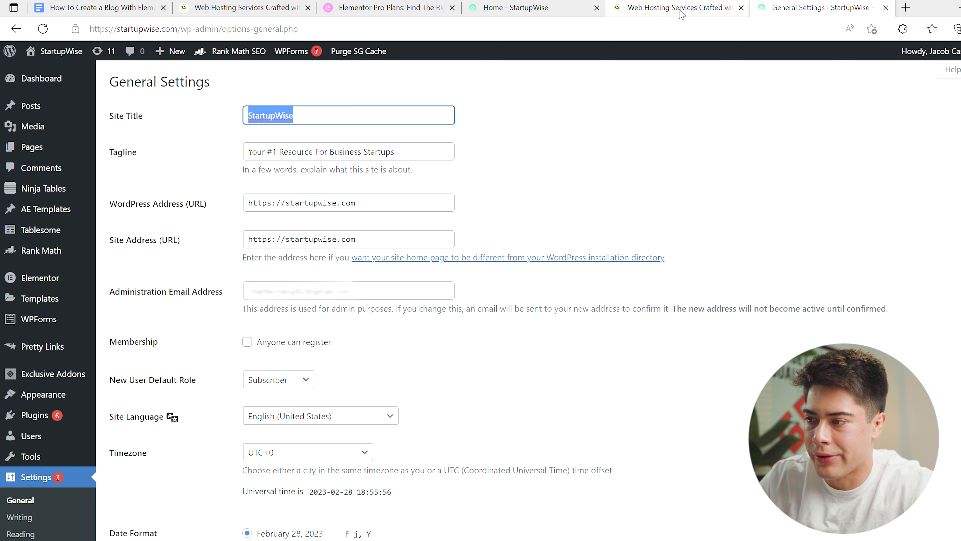
left_click(481, 136)
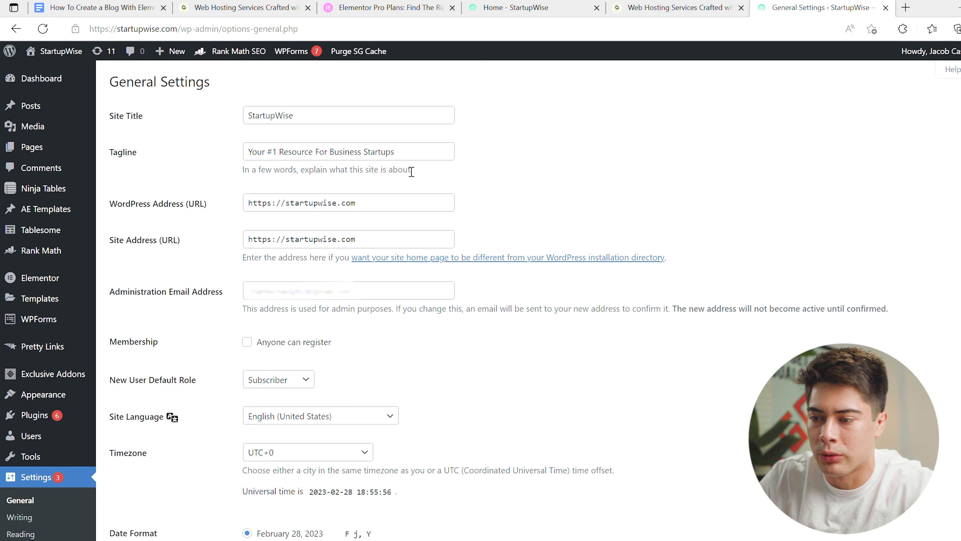
left_click_drag(396, 152, 239, 162)
left_click(411, 156)
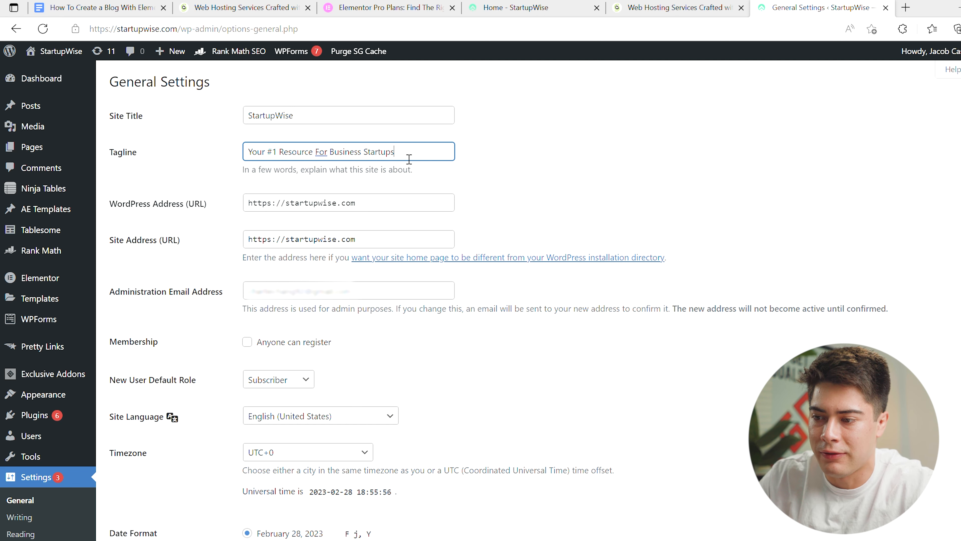
Save the site's general settings.
scroll(206, 393, "down", 10)
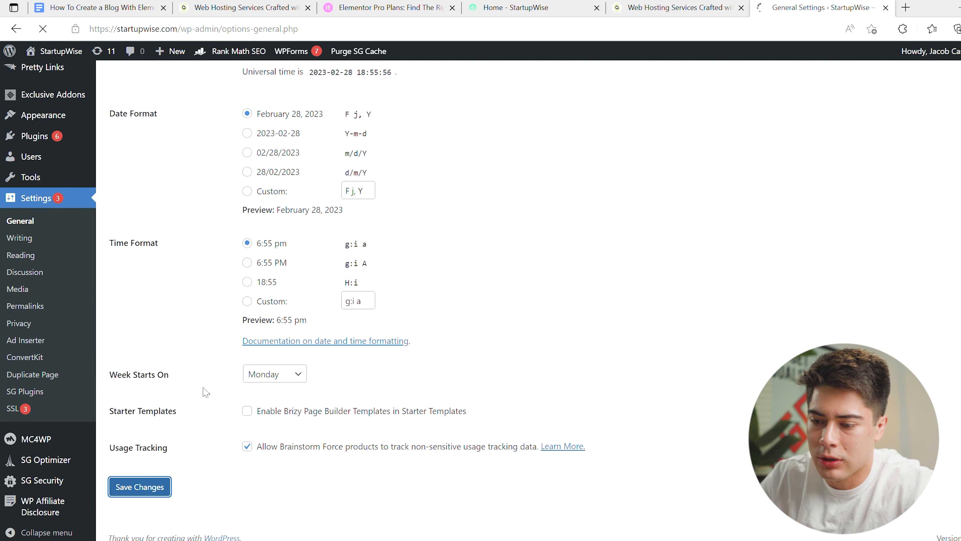
scroll(228, 376, "up", 3)
scroll(193, 426, "down", 3)
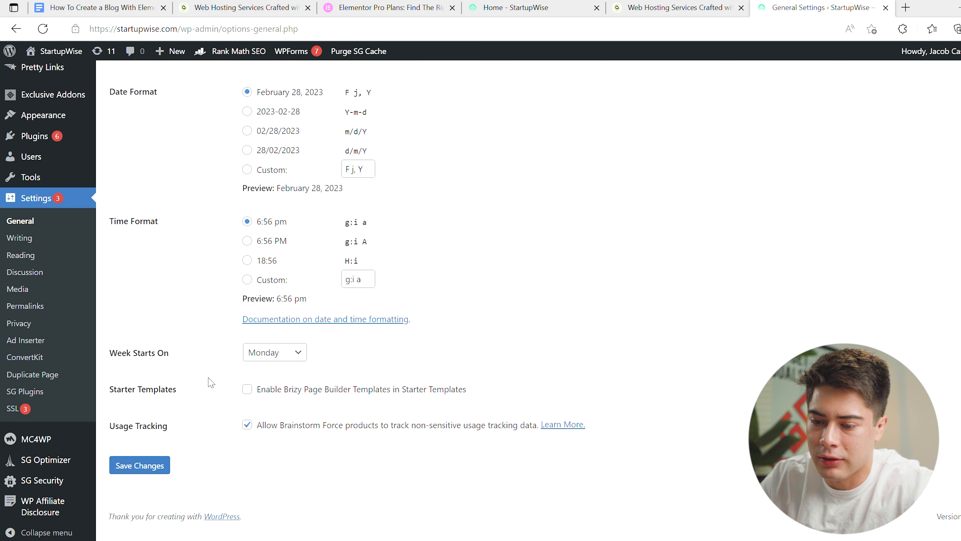
scroll(189, 417, "up", 1)
left_click(144, 492)
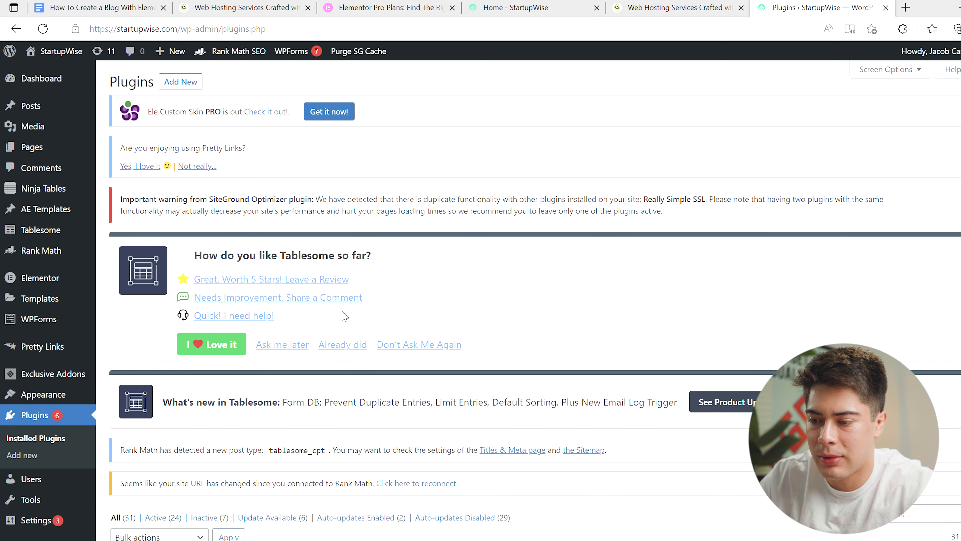
Look through the installed plugins, then search the WordPress plugin directory for "elementor" and review the results.
scroll(344, 315, "down", 3)
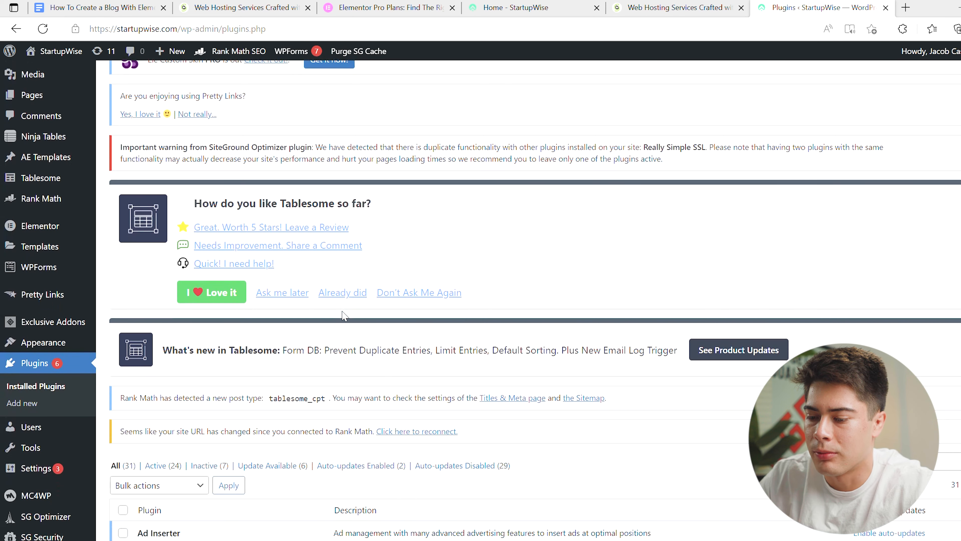
scroll(343, 315, "down", 7)
scroll(308, 124, "up", 8)
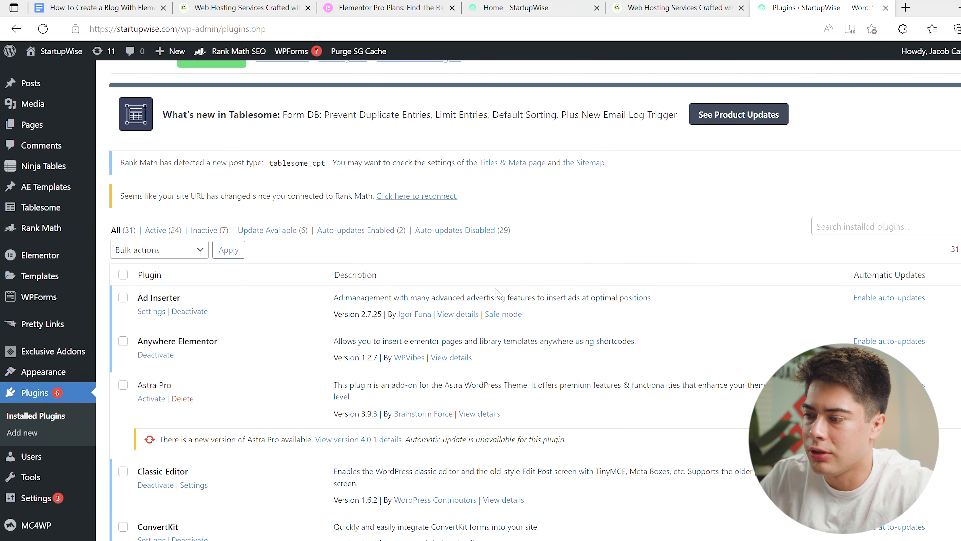
scroll(281, 168, "down", 5)
scroll(281, 169, "up", 5)
left_click(181, 87)
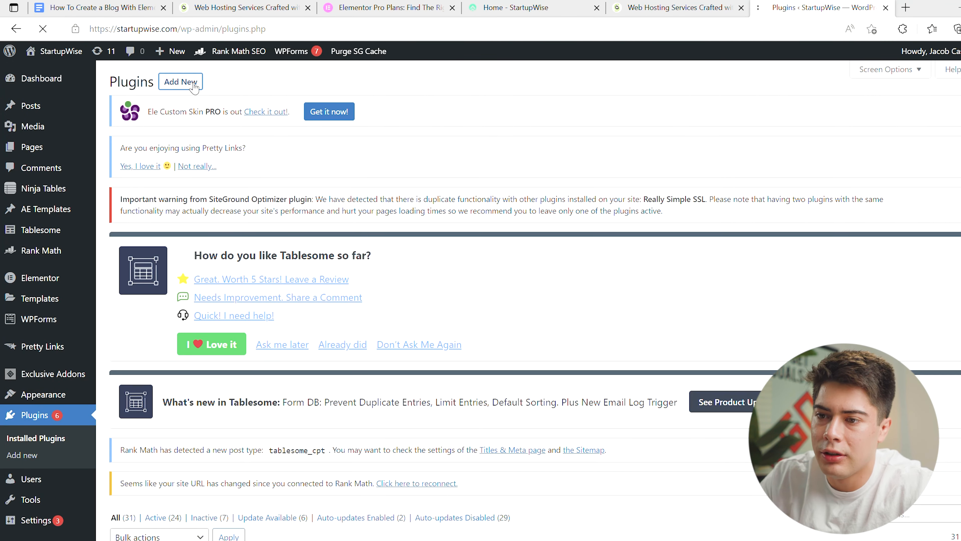
left_click(782, 156)
type("elementor")
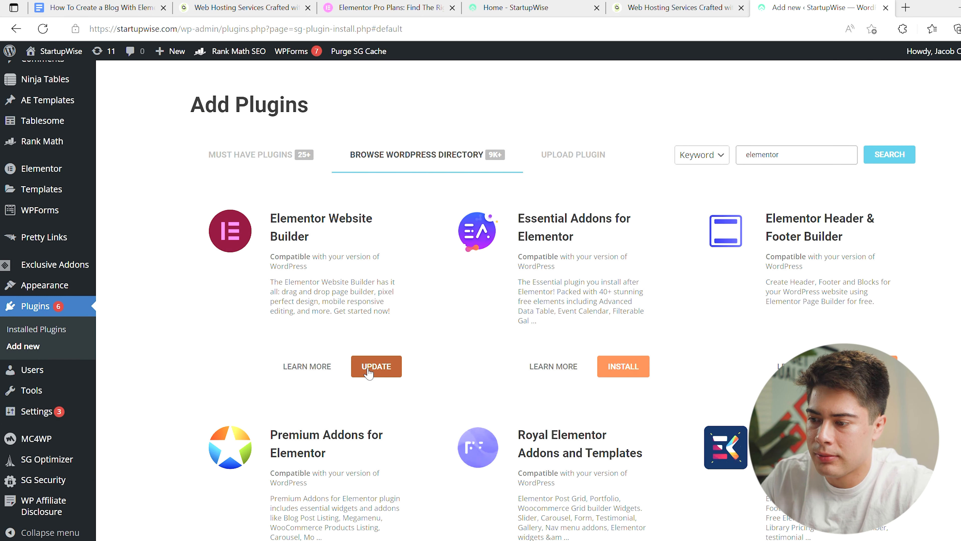
scroll(715, 252, "down", 1)
scroll(715, 252, "down", 4)
scroll(606, 262, "up", 5)
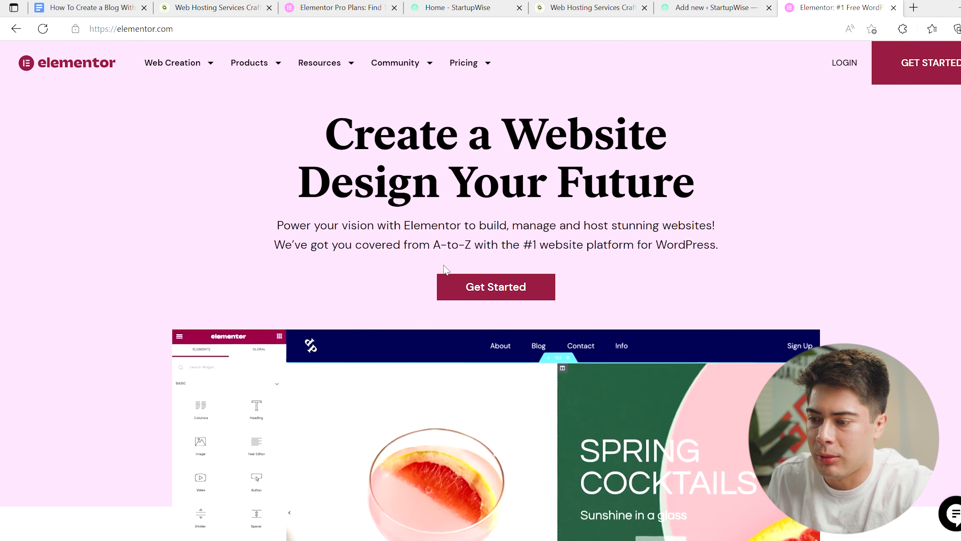
Open the pricing page on the Elementor website and compare the Pro plugin plans and their included features.
left_click(512, 292)
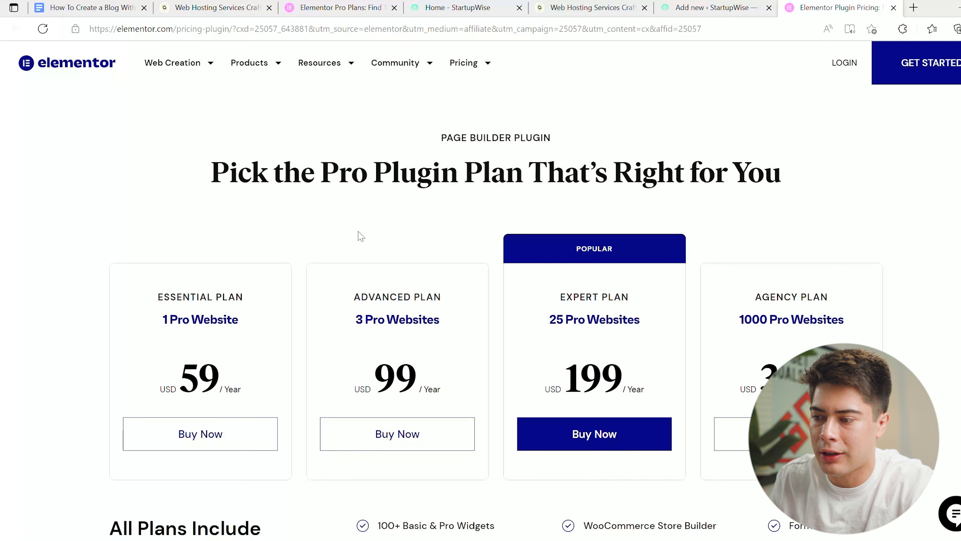
scroll(359, 235, "down", 1)
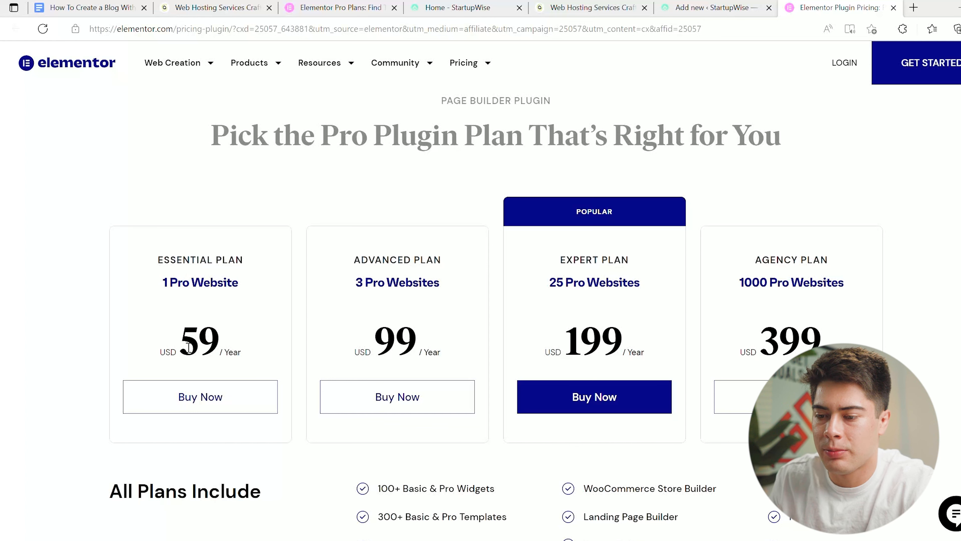
scroll(232, 358, "down", 3)
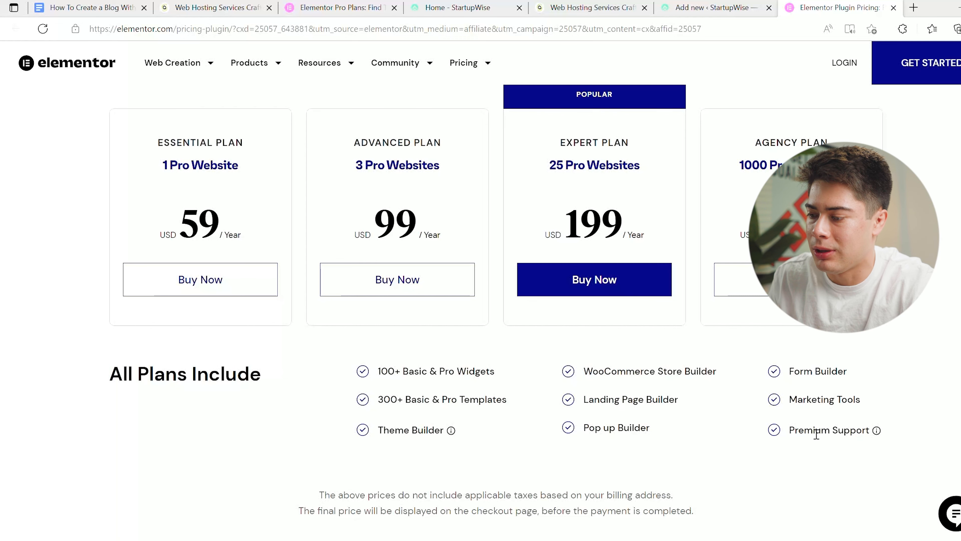
scroll(500, 314, "up", 2)
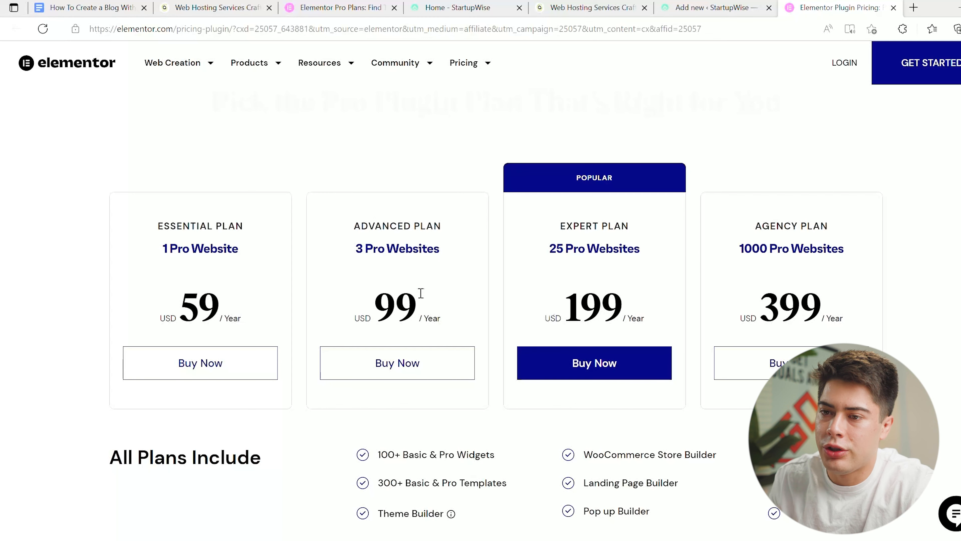
Return to the WordPress admin and open the upload page for adding a plugin from a .zip file.
left_click(702, 8)
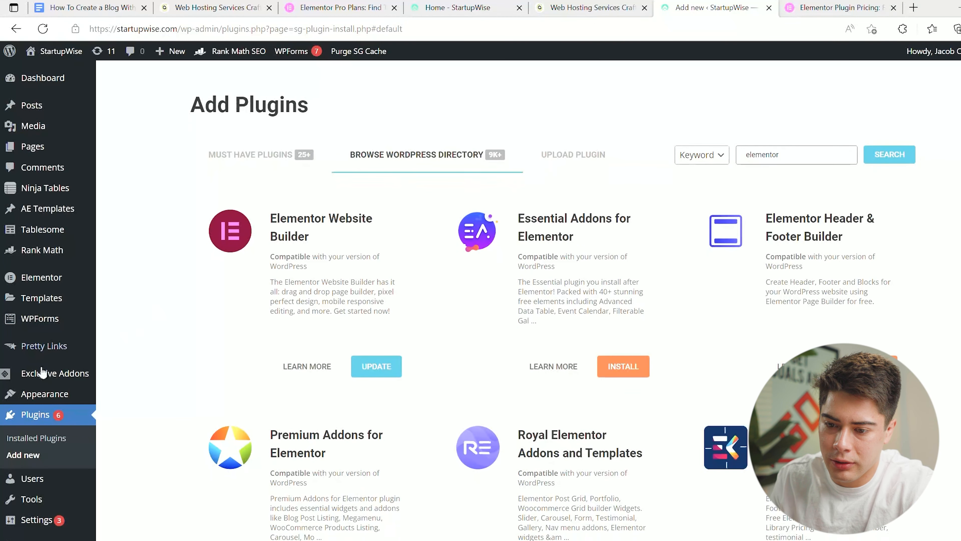
left_click(38, 414)
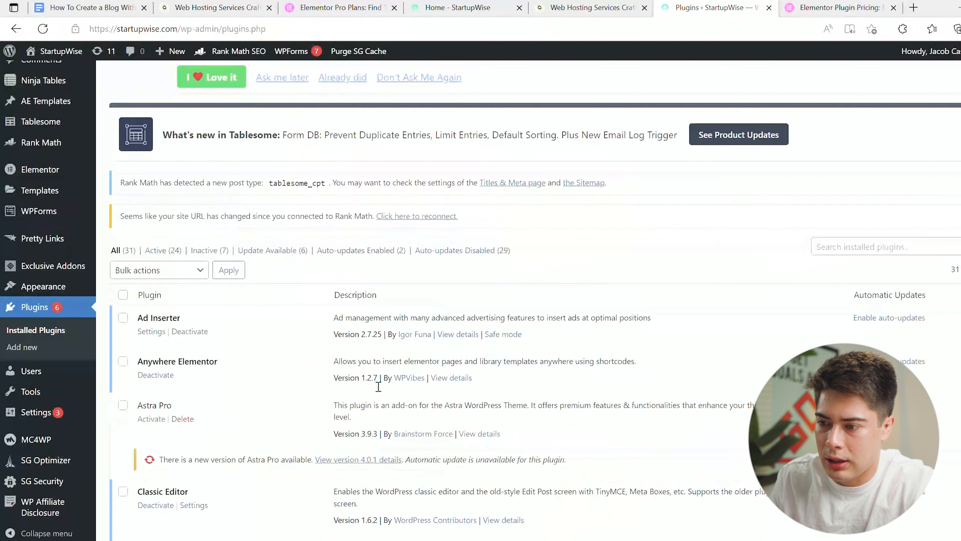
scroll(379, 386, "down", 1)
scroll(473, 216, "up", 8)
left_click(196, 77)
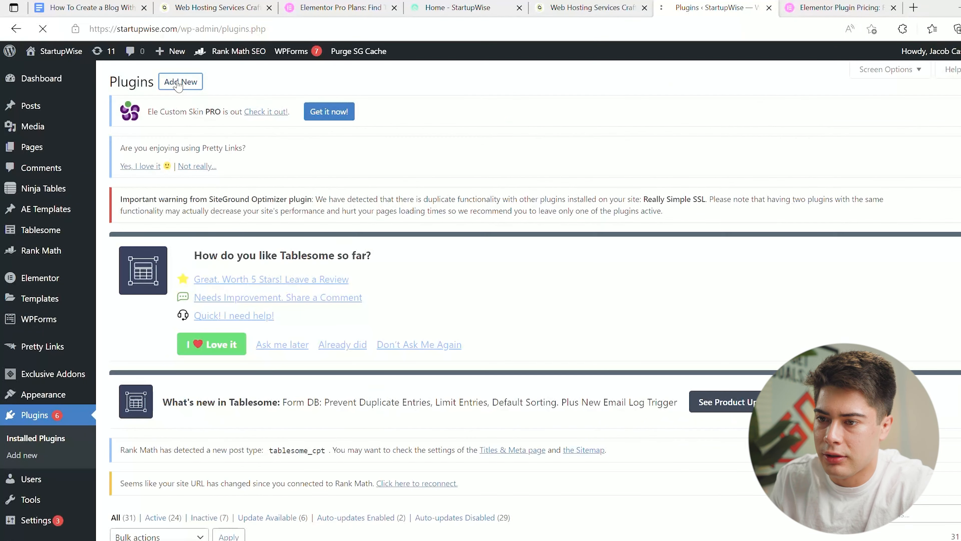
left_click(583, 161)
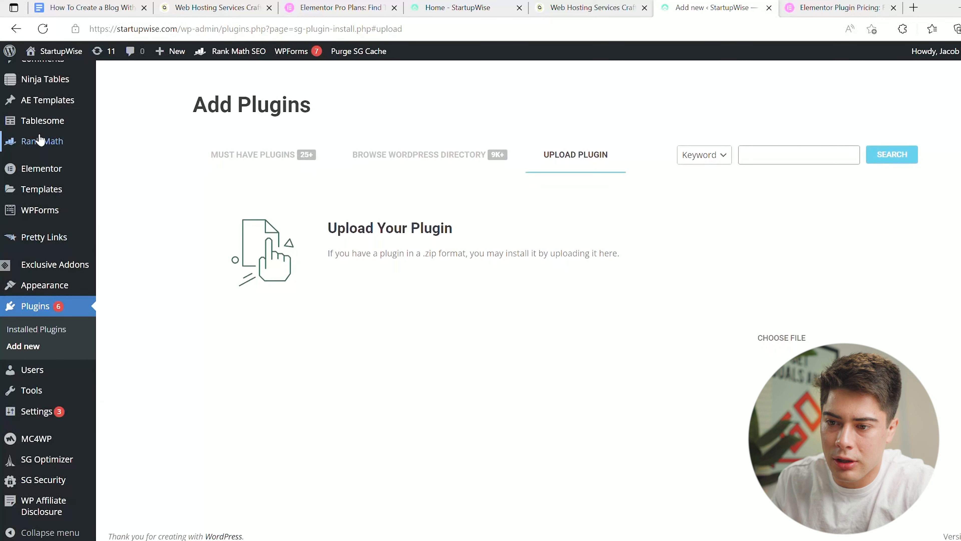
Create a new page titled "(Test) Homepage" and open it for editing with Elementor.
mouse_move(45, 101)
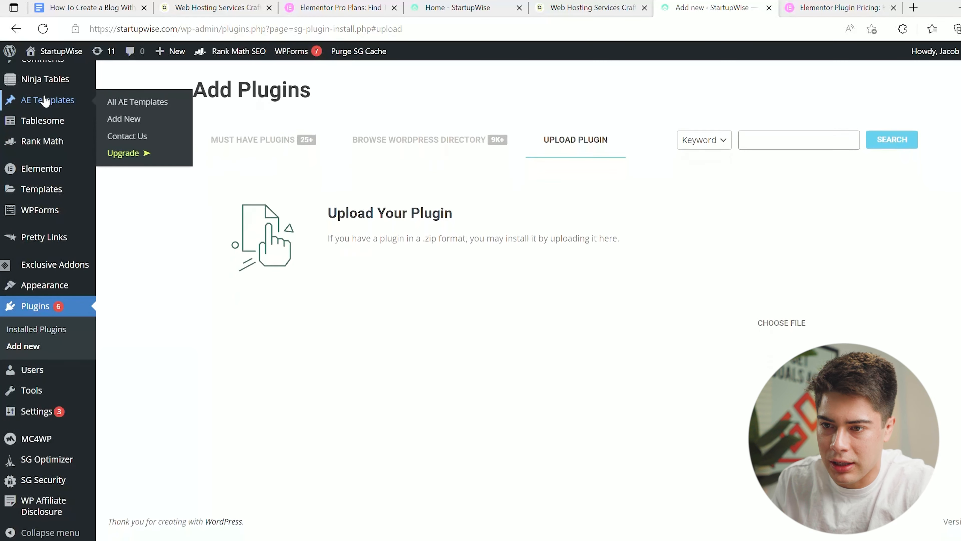
scroll(43, 114, "up", 3)
mouse_move(42, 146)
left_click(133, 166)
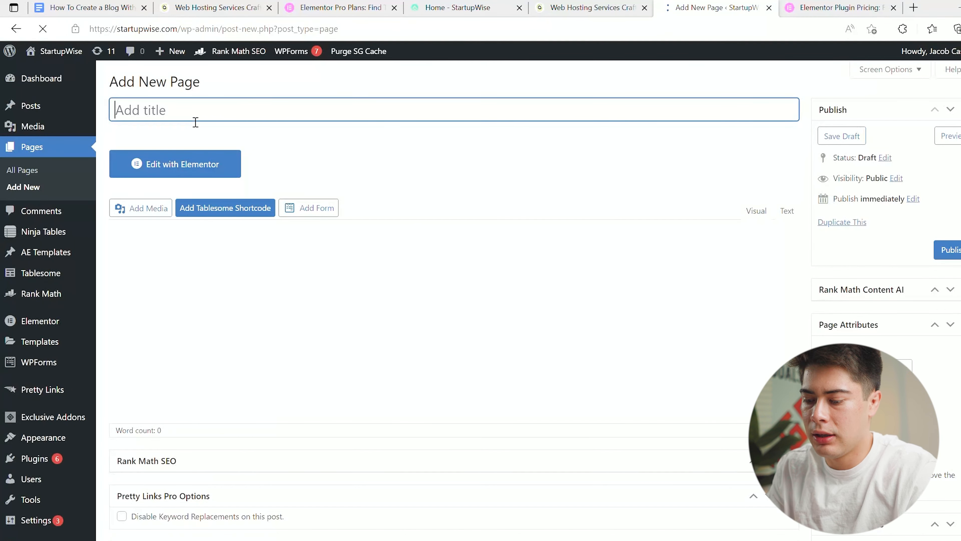
type("(Test) Homepage")
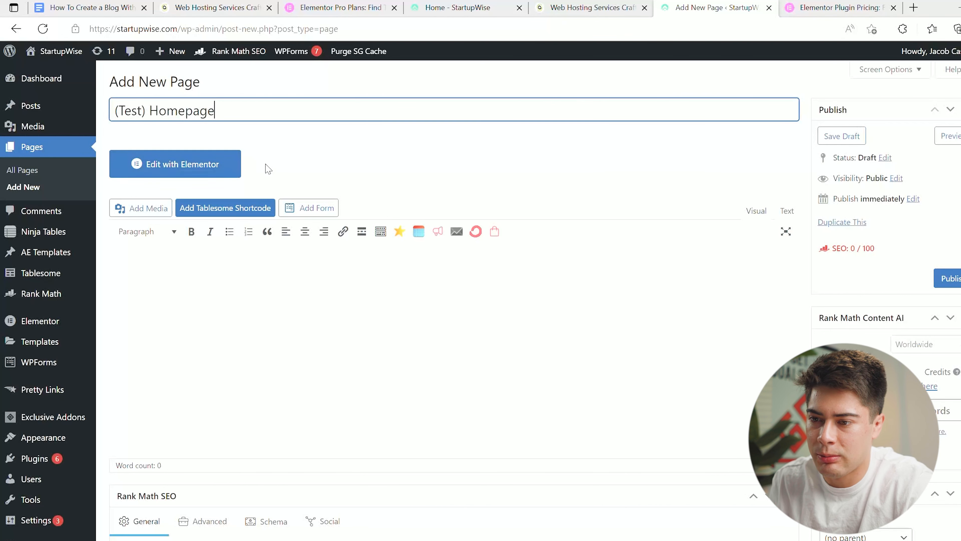
left_click(194, 172)
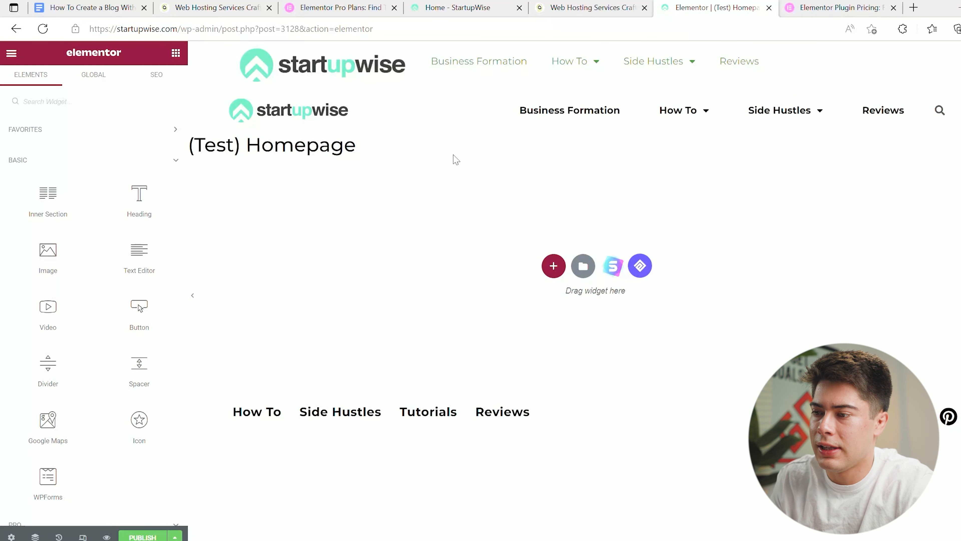
Open Elementor's Site Settings from the "(Test) Homepage" editor.
mouse_move(522, 124)
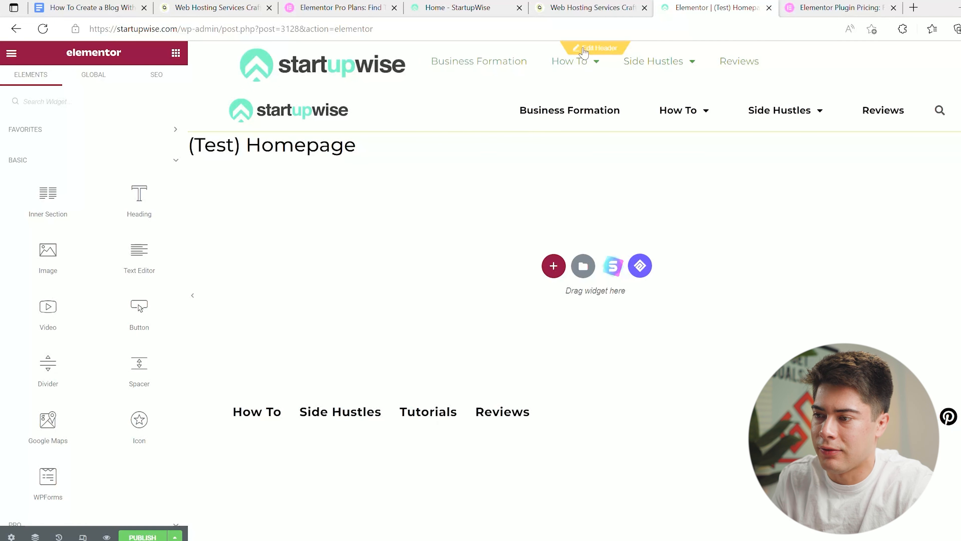
mouse_move(589, 71)
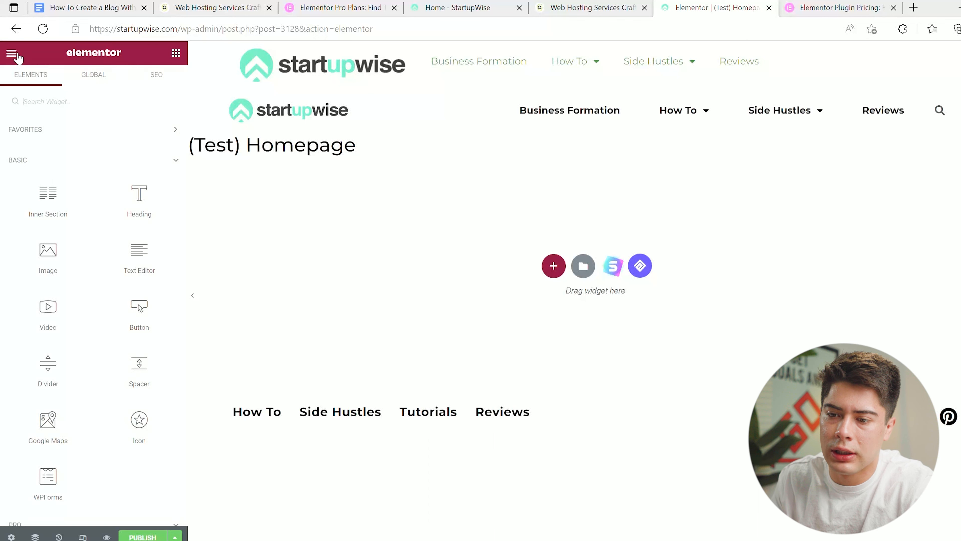
left_click(18, 57)
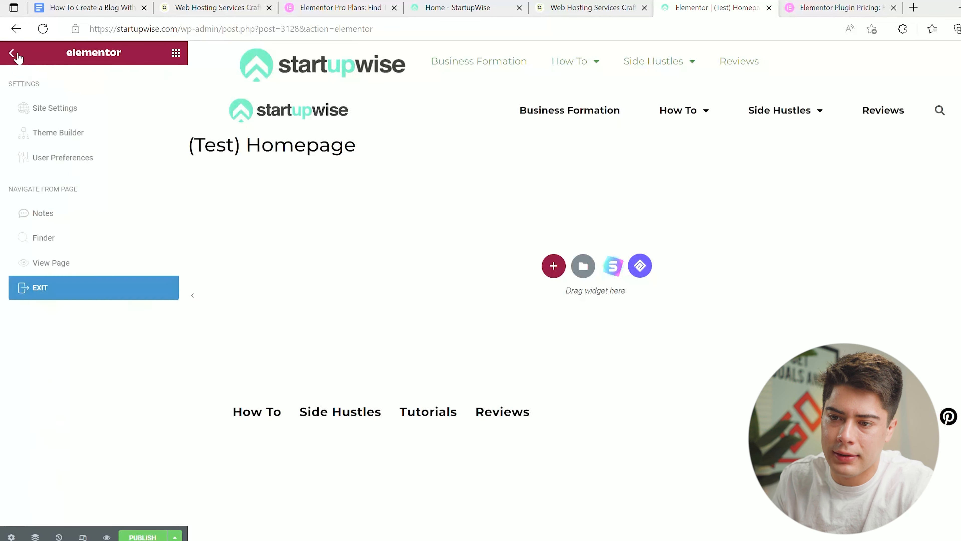
left_click(43, 109)
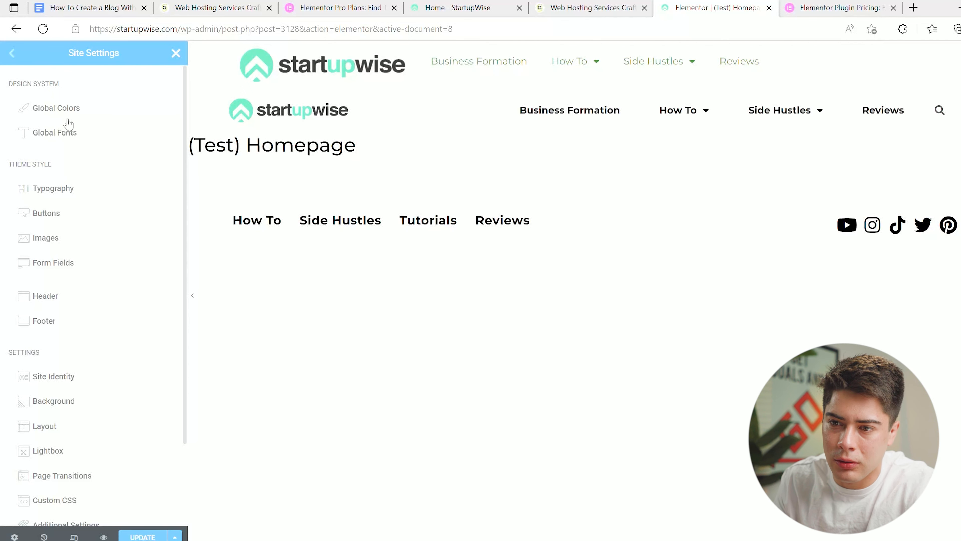
Inspect the typography settings of the Primary and Secondary global fonts, then return to the site settings list.
left_click(59, 135)
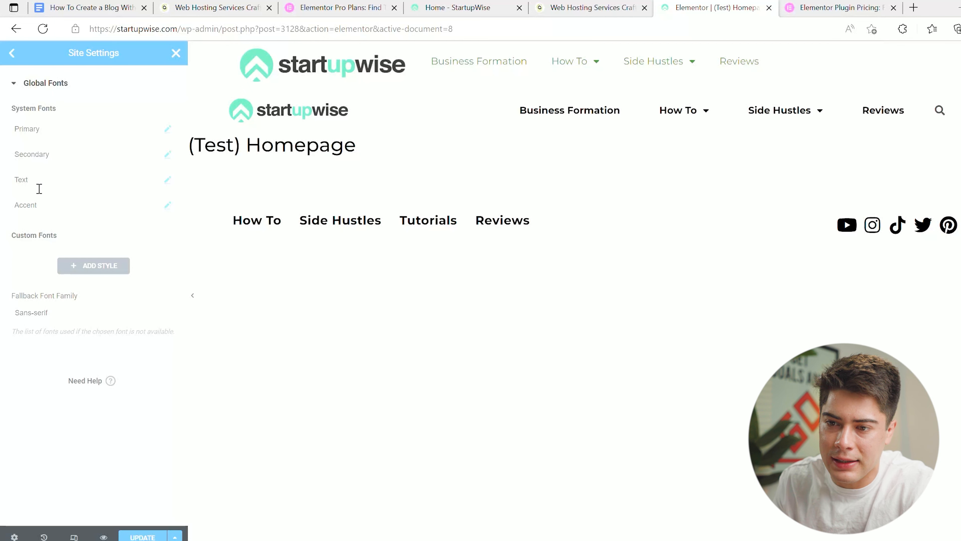
left_click(169, 129)
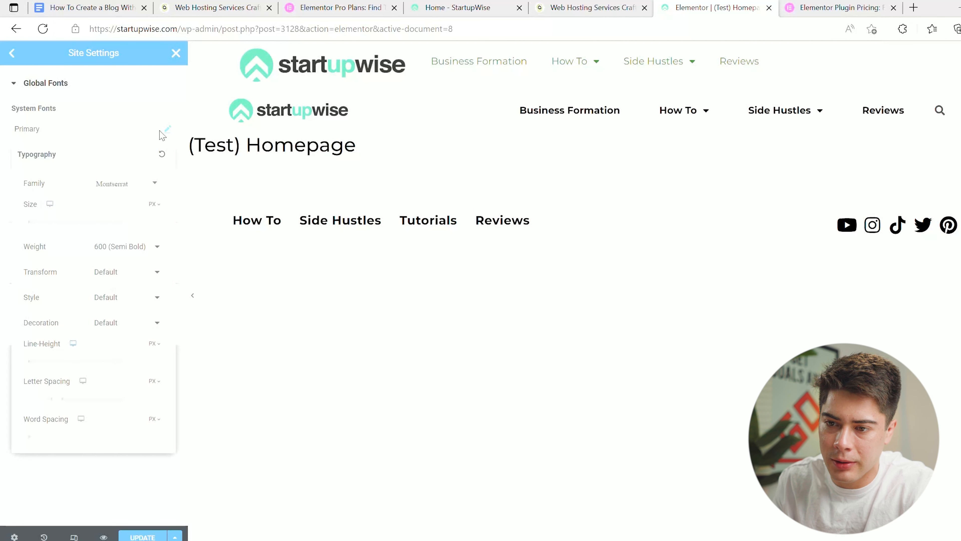
left_click(166, 128)
left_click(169, 154)
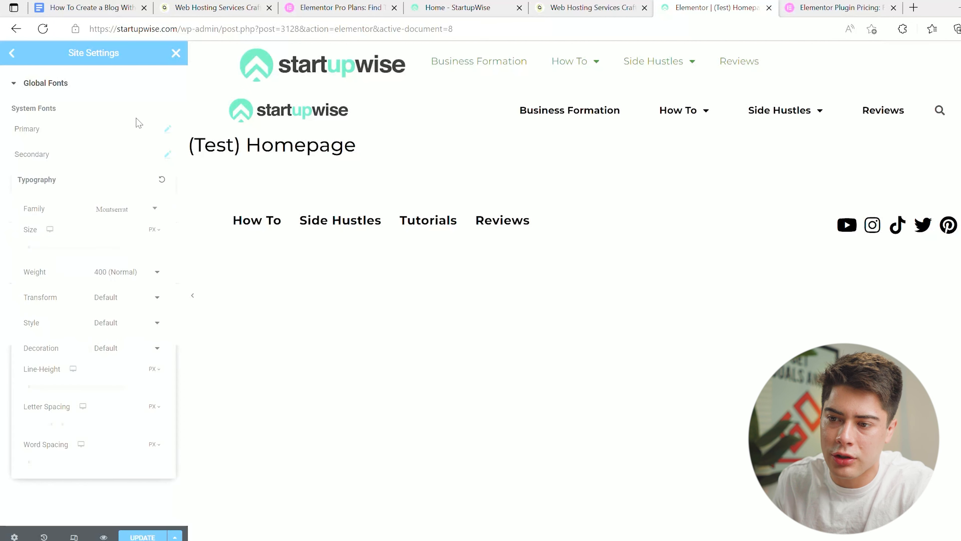
left_click(138, 116)
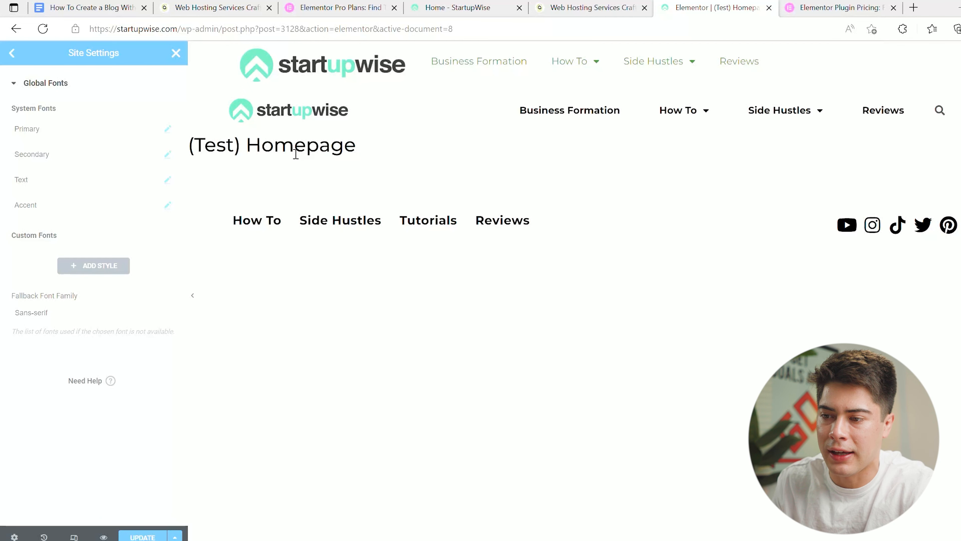
left_click(12, 54)
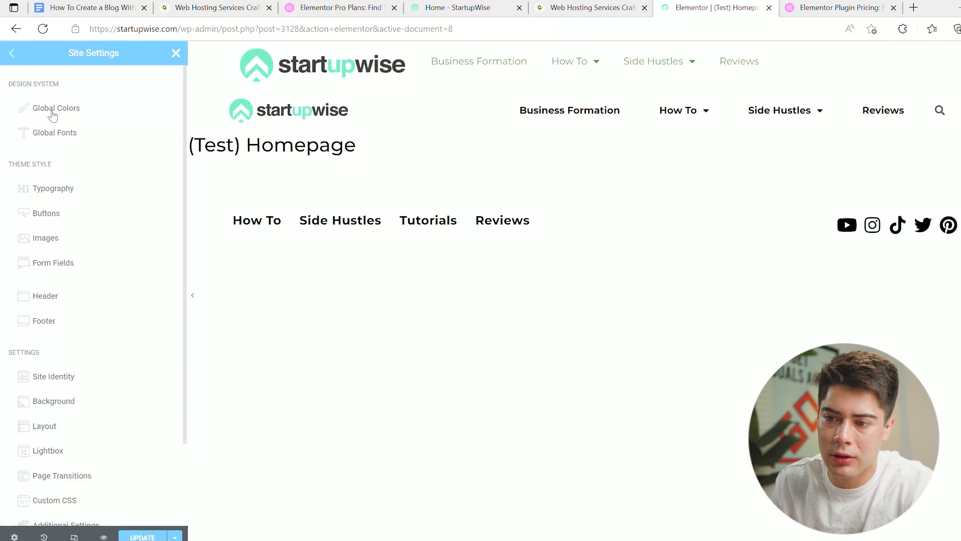
Review the system and custom colors in the Global Colors settings, then return to the site settings list.
left_click(52, 112)
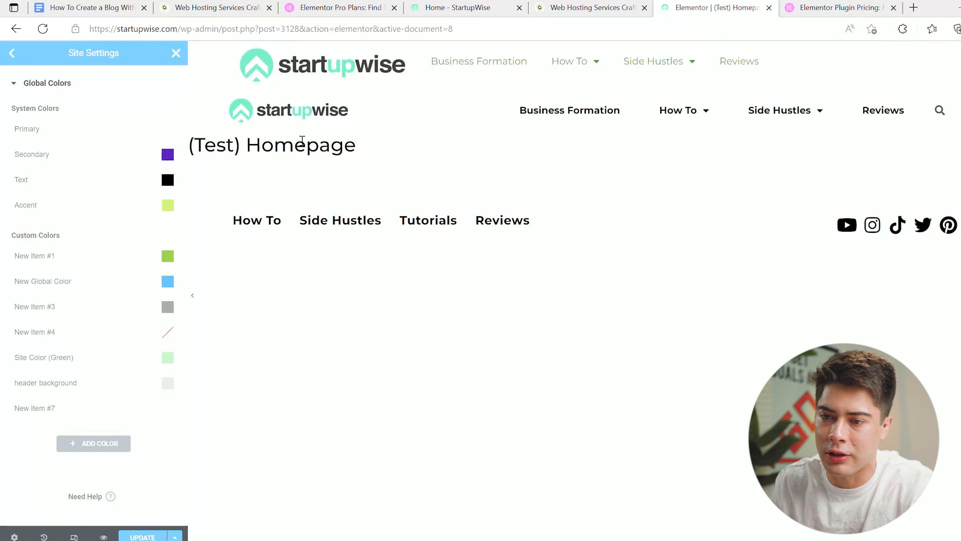
scroll(109, 128, "down", 1)
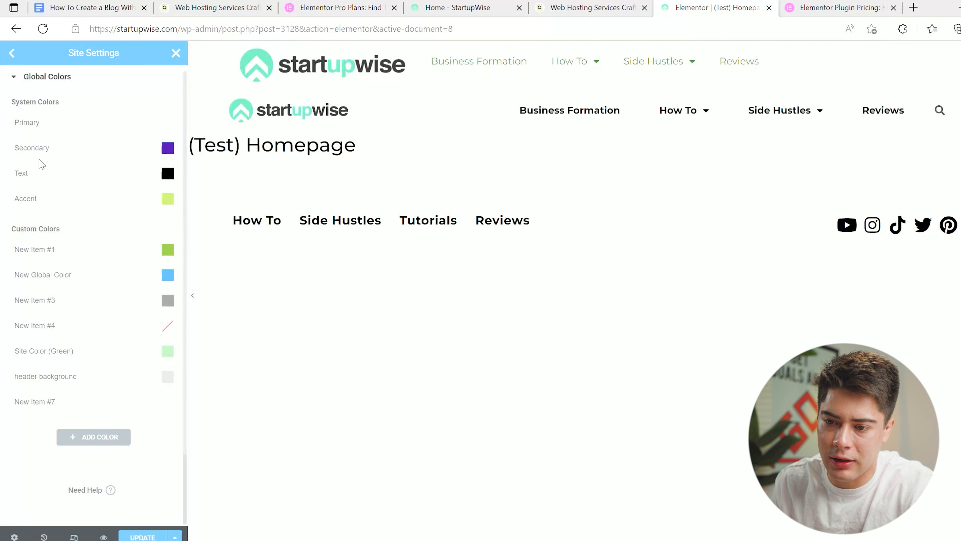
scroll(48, 210, "up", 1)
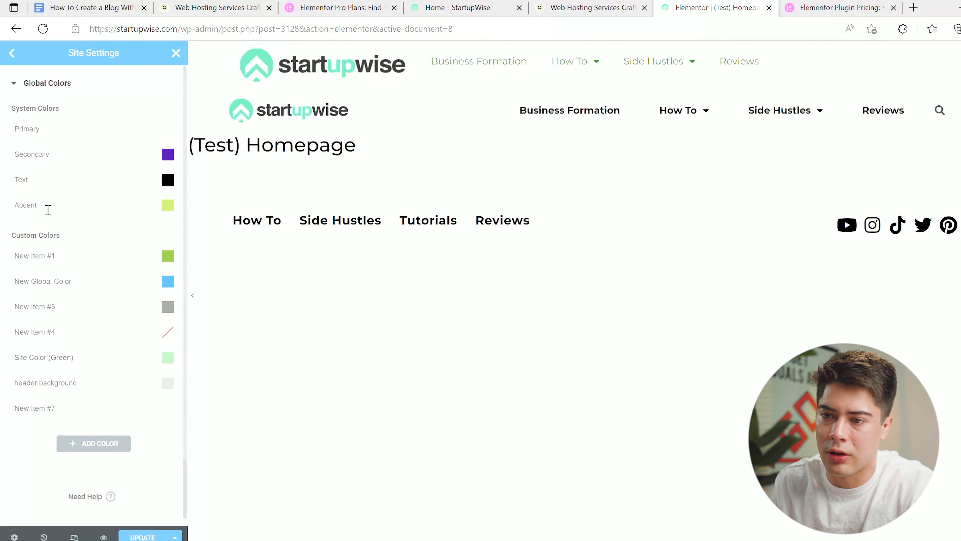
left_click(12, 53)
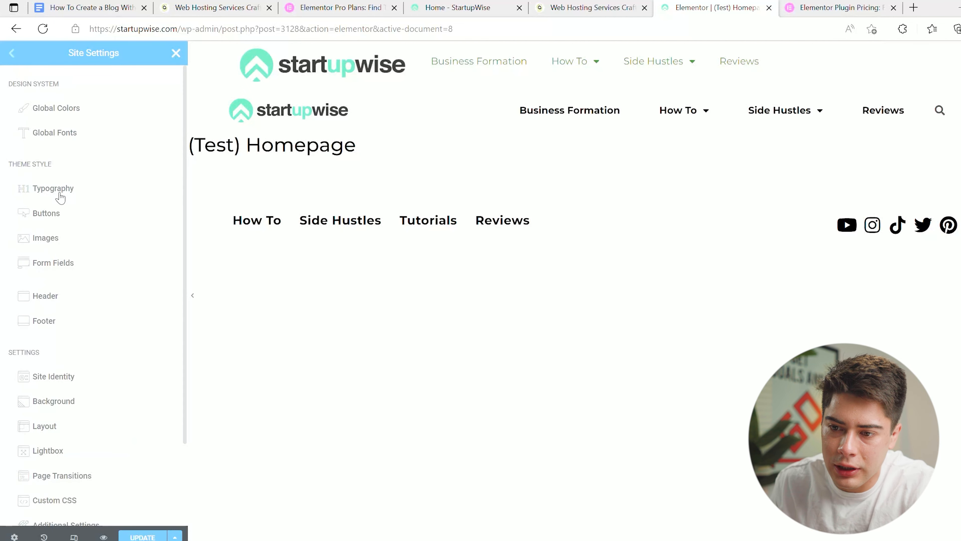
Examine the theme style Typography settings for body text, links and headings H1 to H6.
left_click(72, 193)
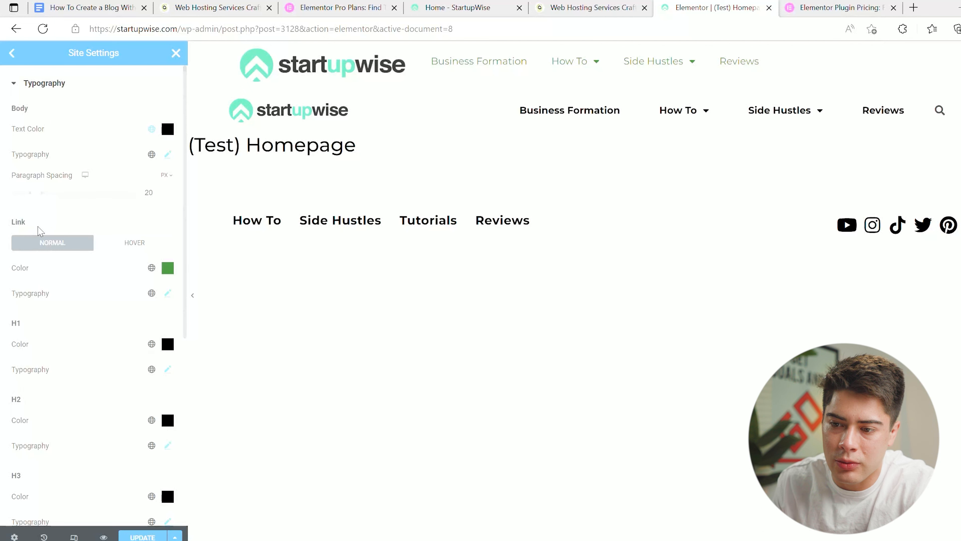
scroll(42, 242, "down", 1)
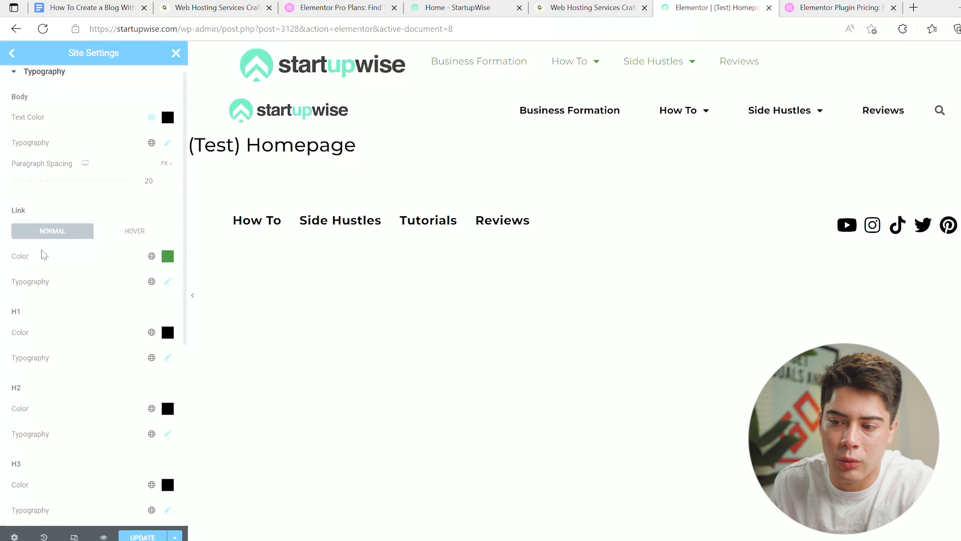
scroll(42, 255, "down", 2)
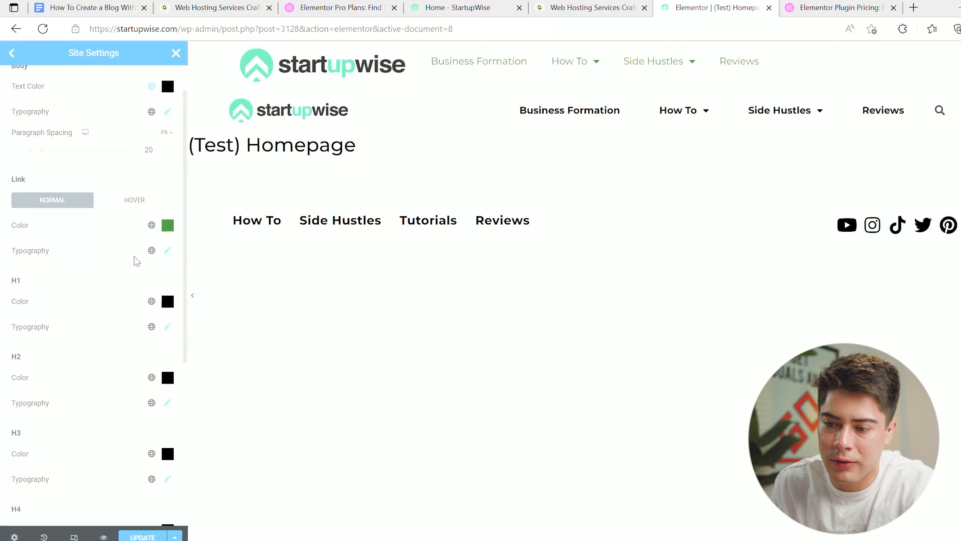
scroll(99, 305, "down", 3)
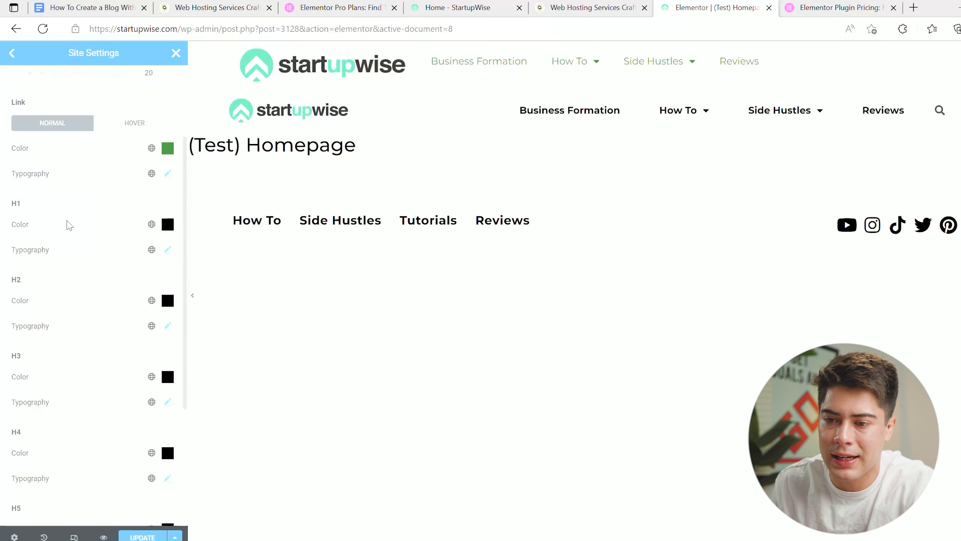
scroll(70, 226, "down", 1)
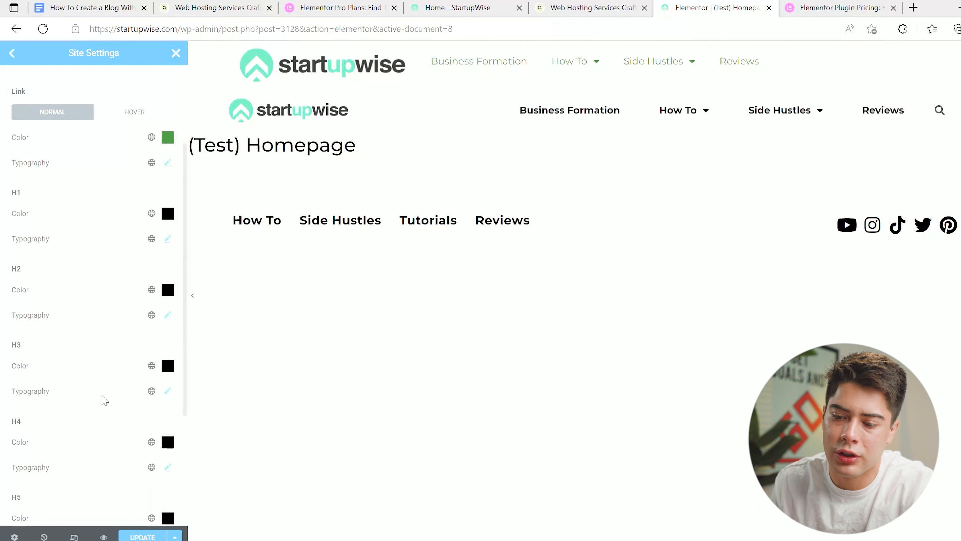
scroll(99, 422, "down", 5)
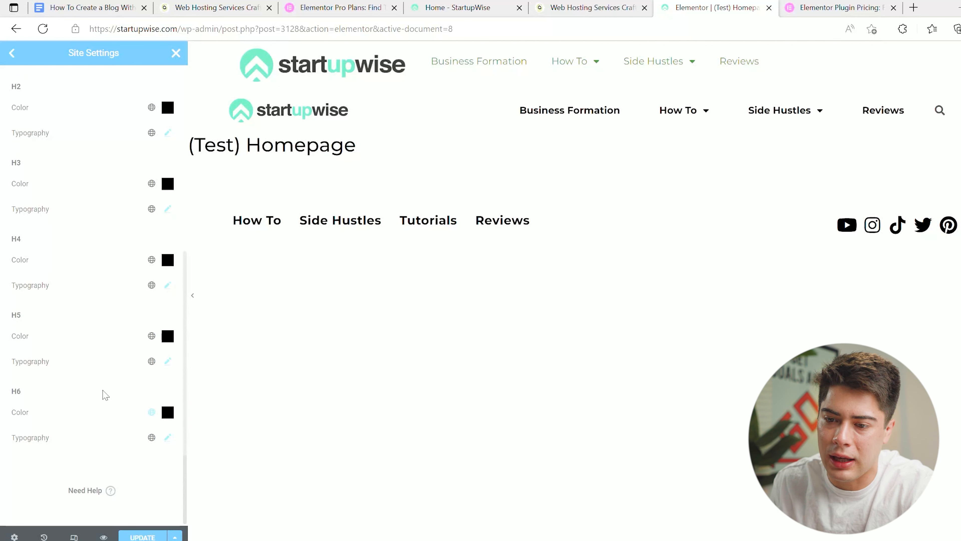
scroll(101, 342, "up", 5)
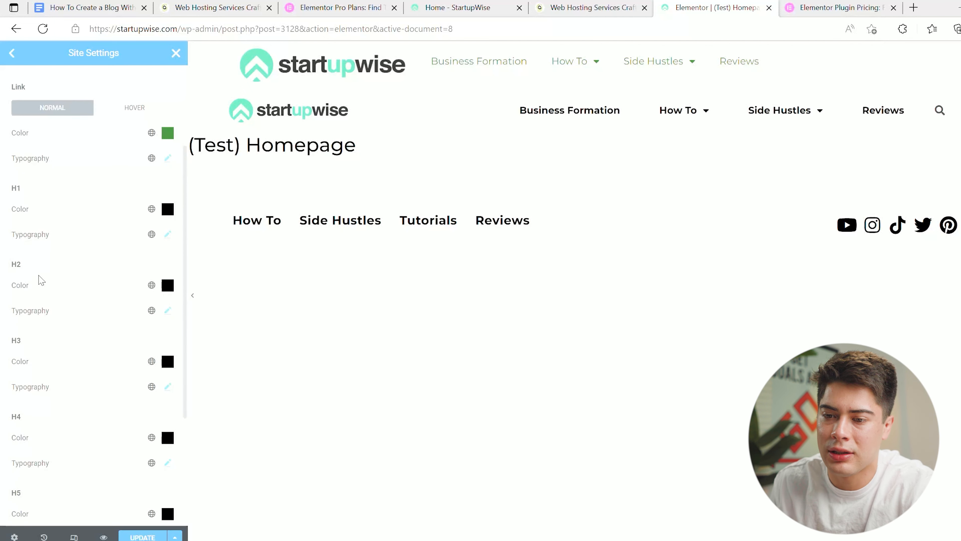
scroll(40, 277, "down", 2)
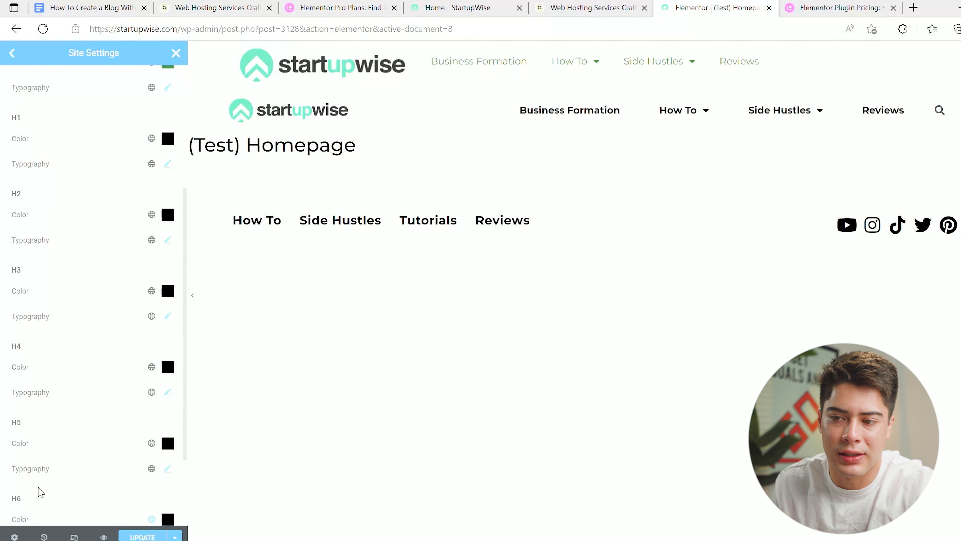
scroll(42, 492, "up", 5)
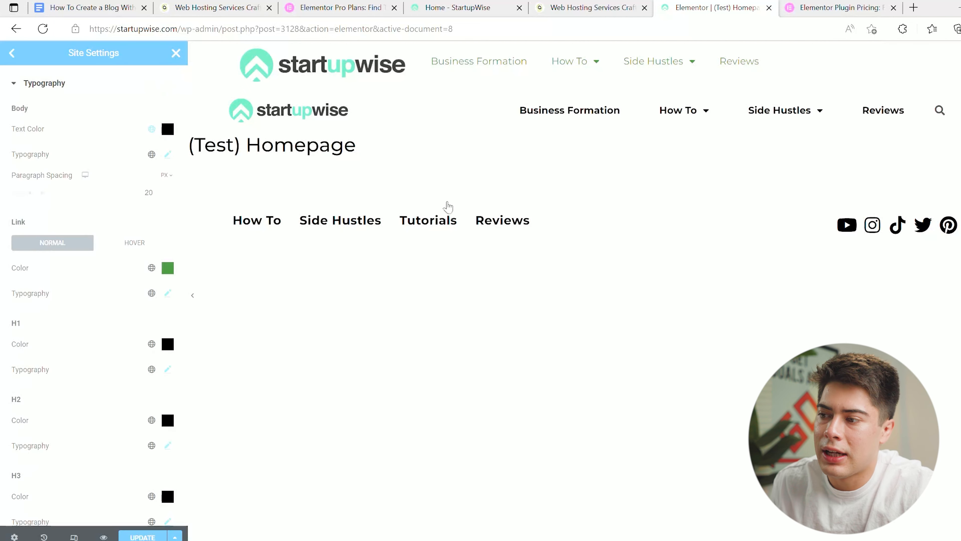
Leave the site settings for the header template and view the submenus of its navigation menu.
left_click(650, 47)
mouse_move(805, 74)
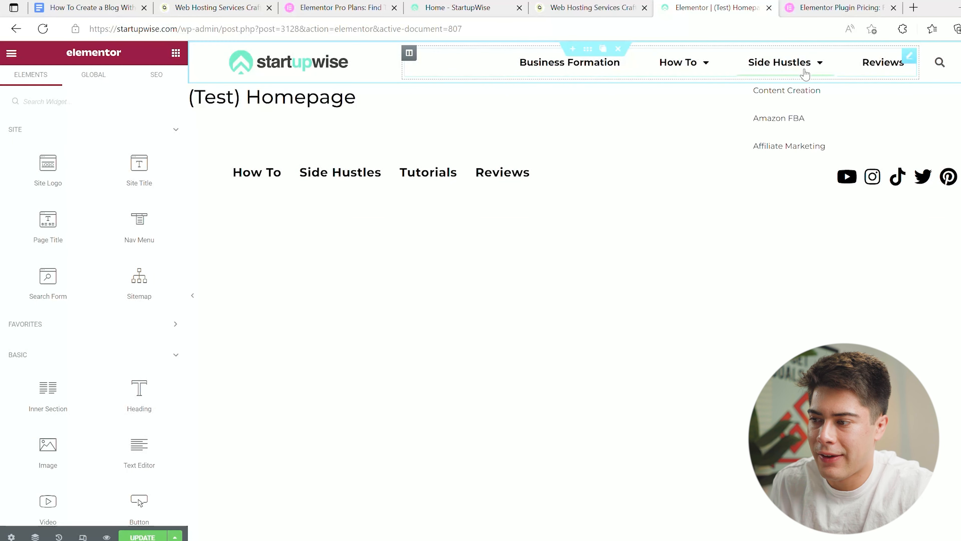
mouse_move(701, 65)
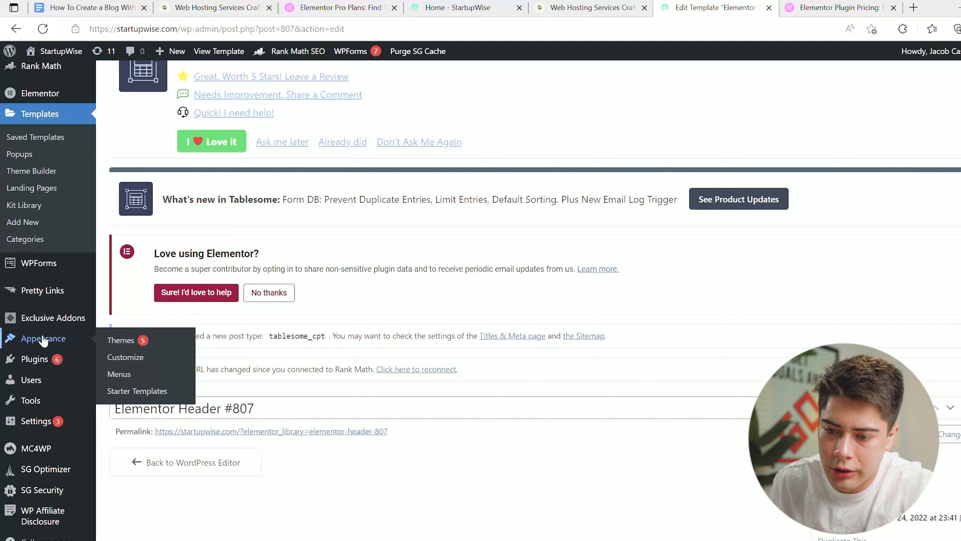
Open the WordPress Menus page and review the header menu's items and sub items.
left_click(125, 373)
scroll(159, 280, "down", 3)
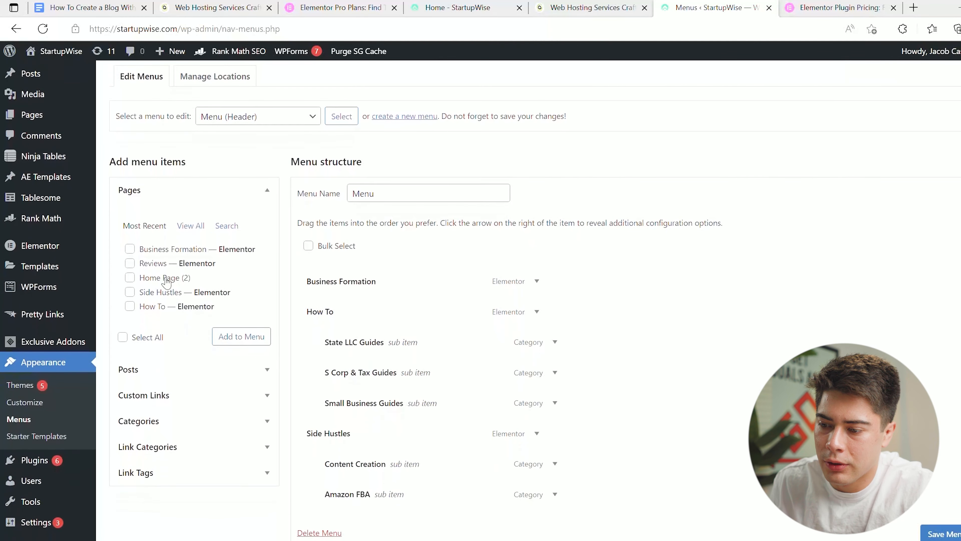
scroll(369, 285, "down", 3)
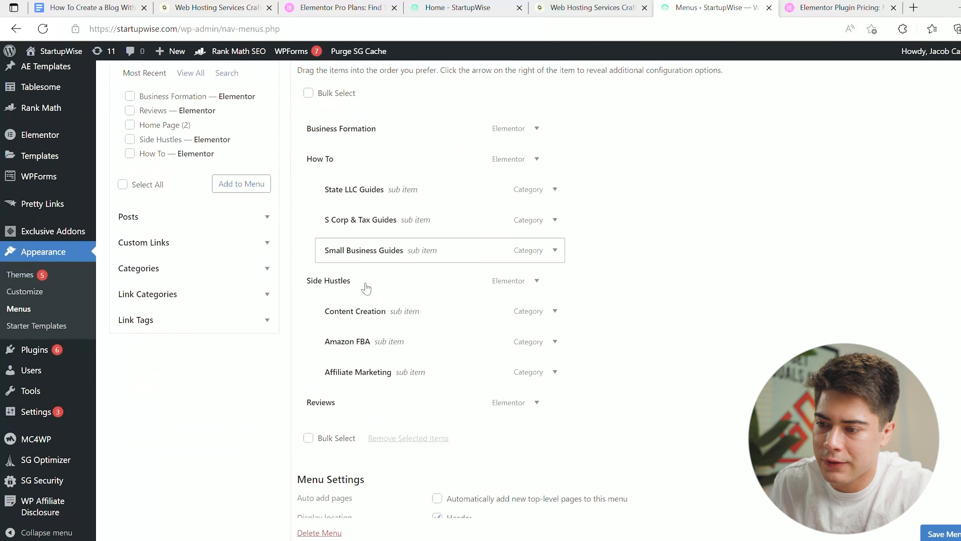
scroll(375, 198, "up", 2)
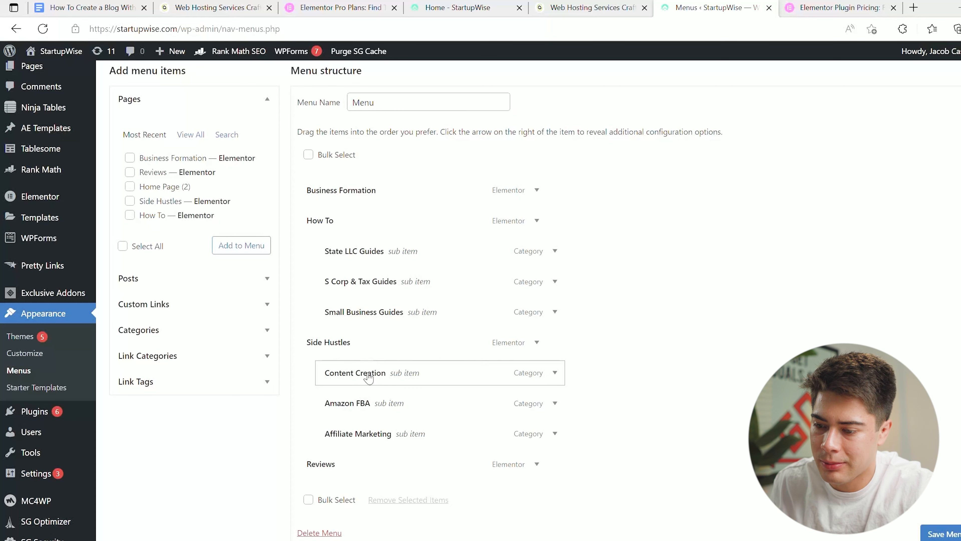
scroll(362, 459, "up", 1)
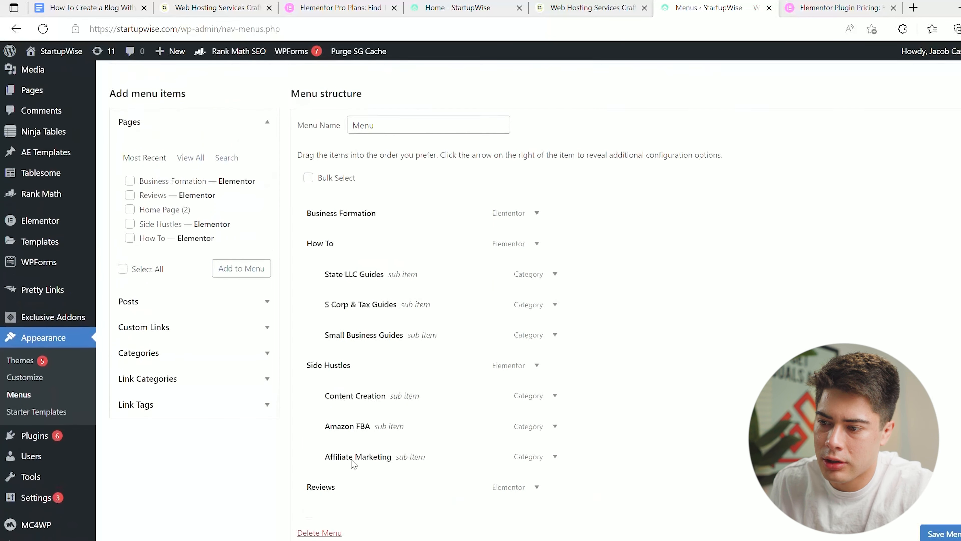
scroll(408, 236, "up", 2)
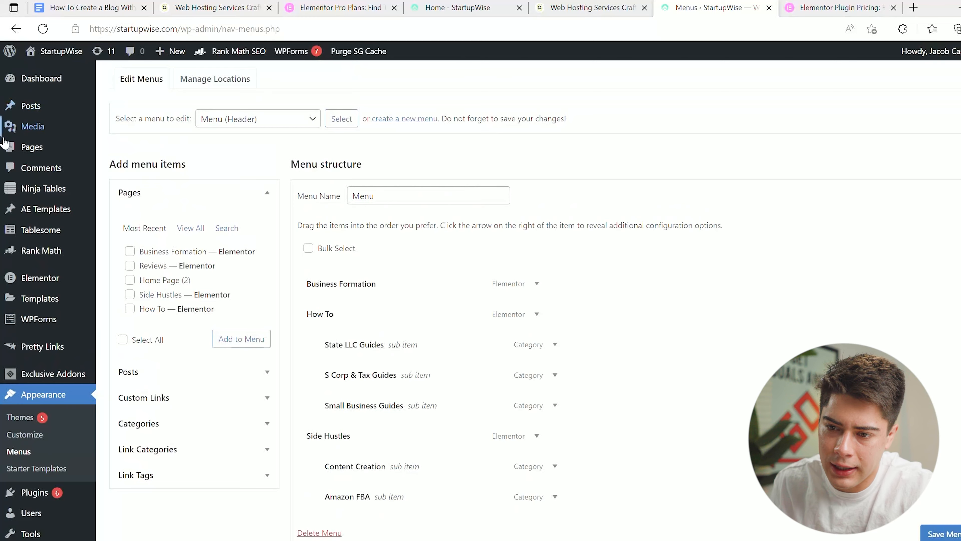
scroll(21, 150, "up", 1)
Open the post categories and draft a new category named "blog" with "How To" as its parent category.
mouse_move(32, 104)
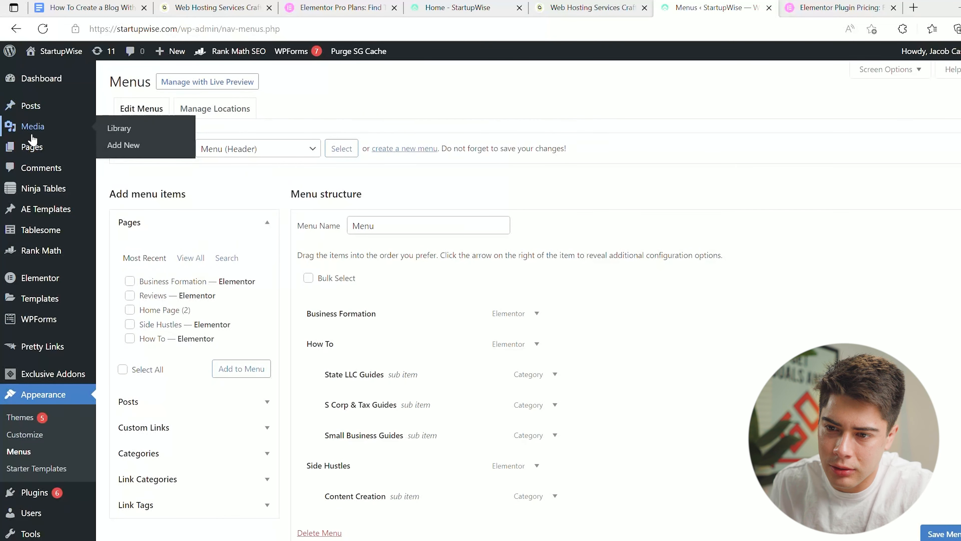
left_click(137, 143)
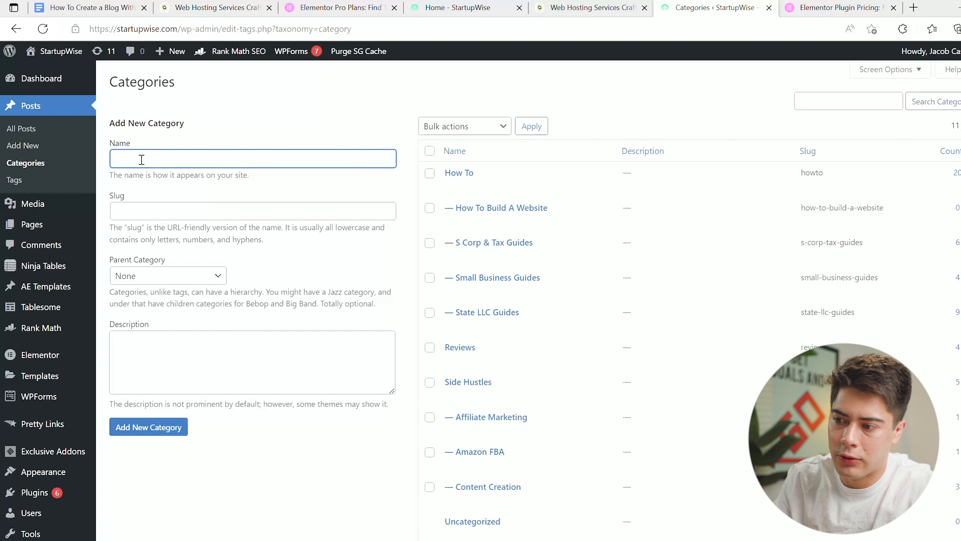
type("blog")
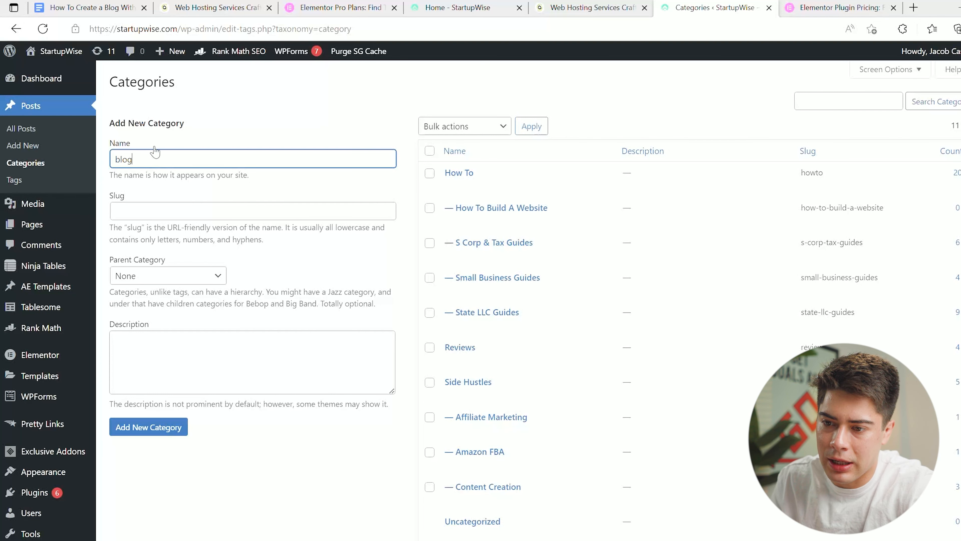
left_click(152, 215)
key("Tab")
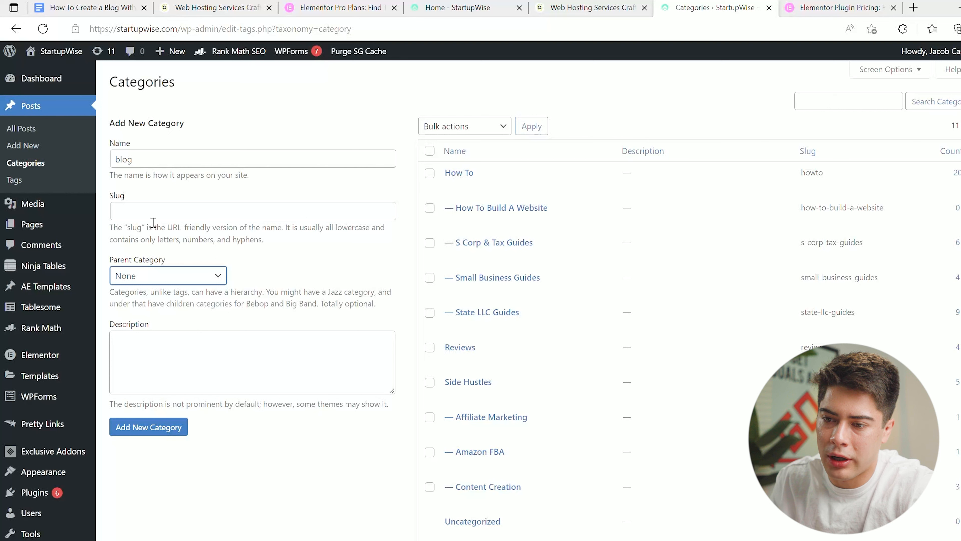
left_click(161, 217)
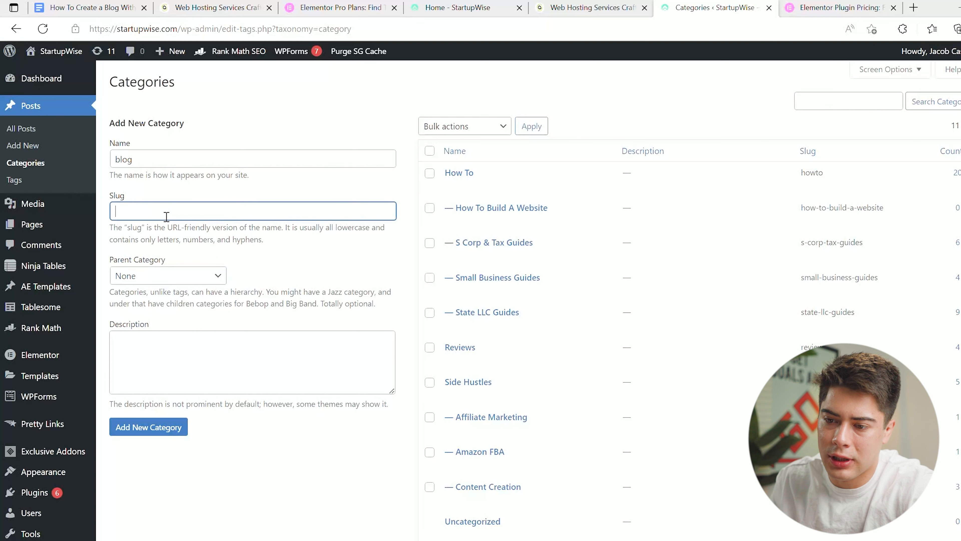
key("Tab")
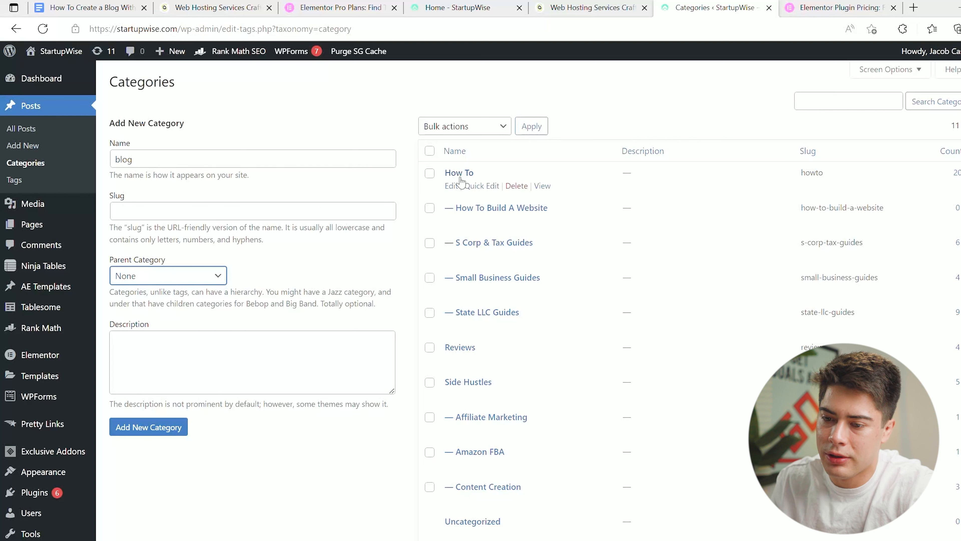
key("Down")
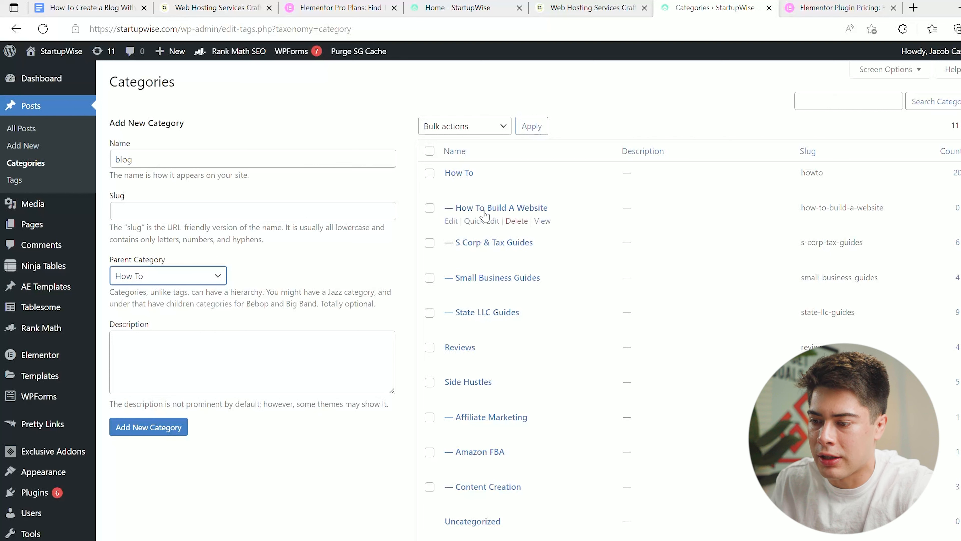
left_click(237, 342)
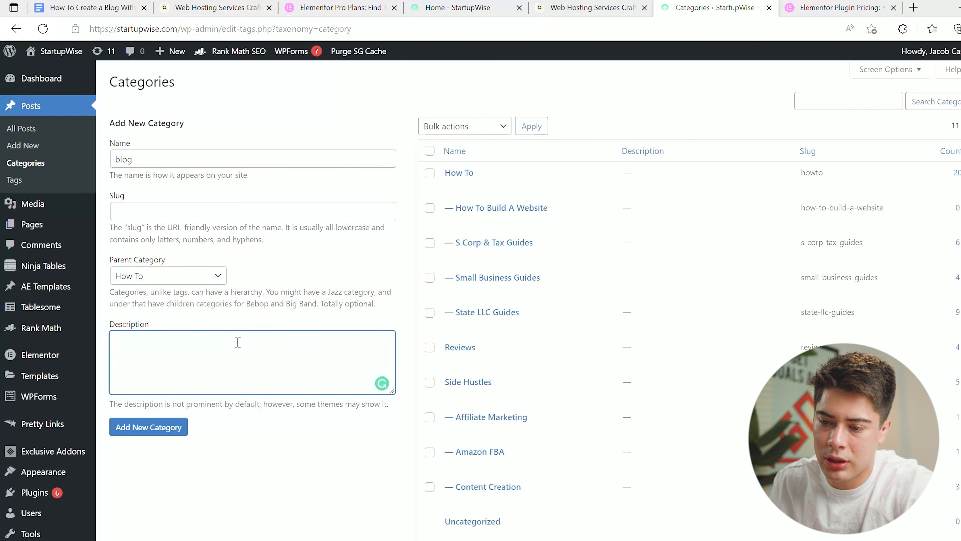
Select the drafted category name and look over the existing parent categories and subcategories in the list.
left_click(222, 167)
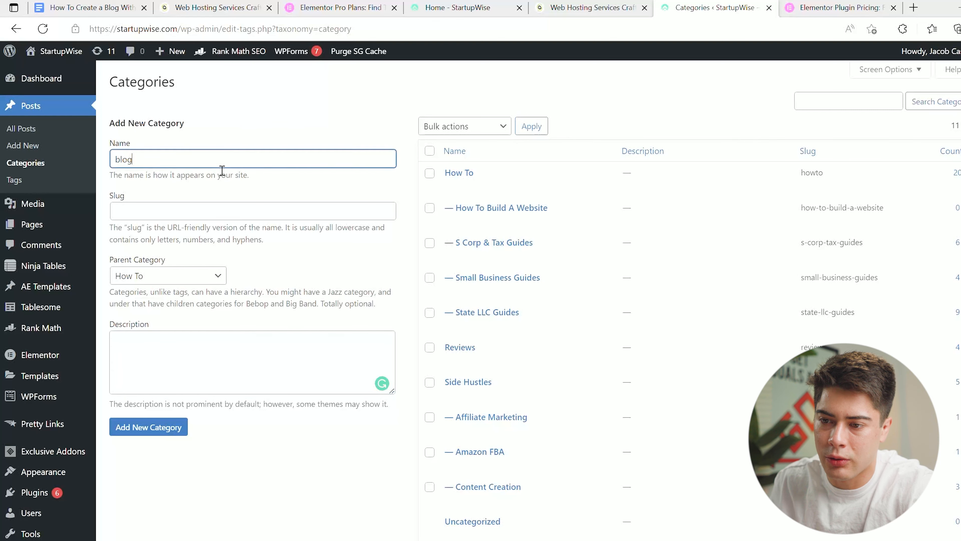
key("ctrl+a")
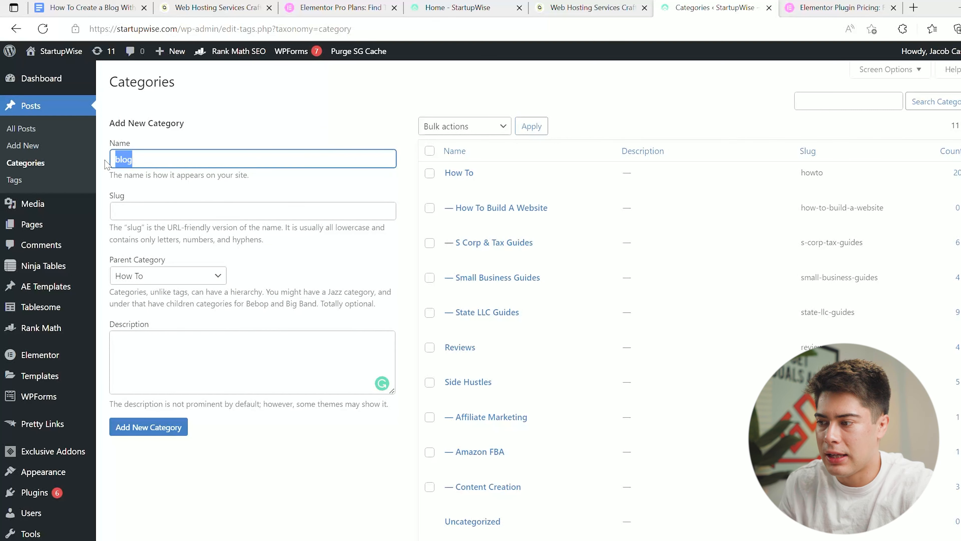
scroll(681, 253, "down", 2)
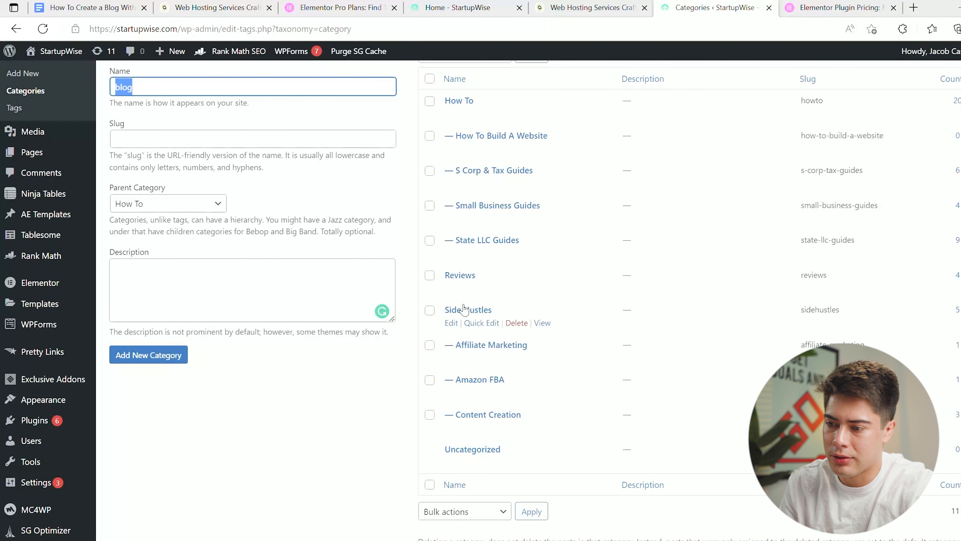
scroll(183, 172, "up", 2)
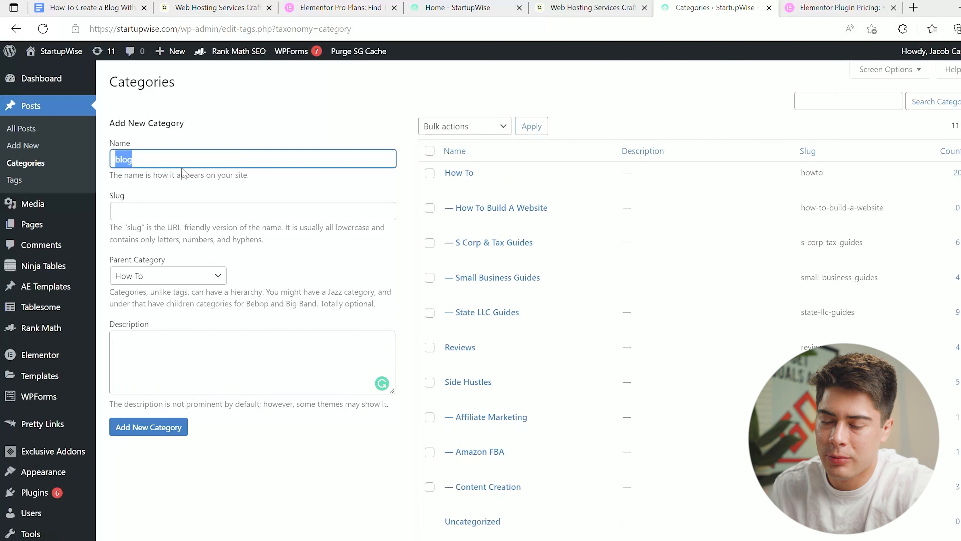
Return to the Menus page and add the "How To" page to the header menu.
mouse_move(43, 472)
left_click(115, 500)
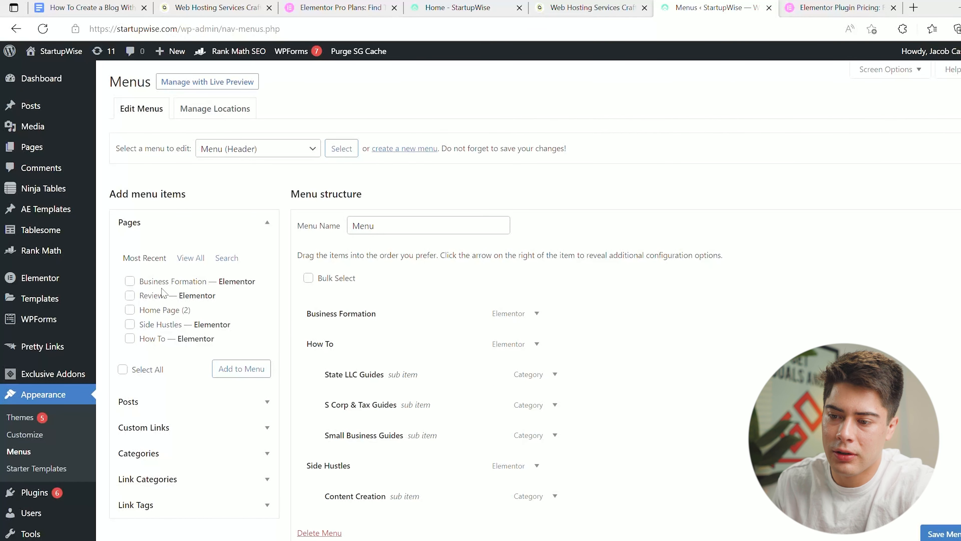
scroll(164, 294, "down", 1)
scroll(177, 243, "up", 1)
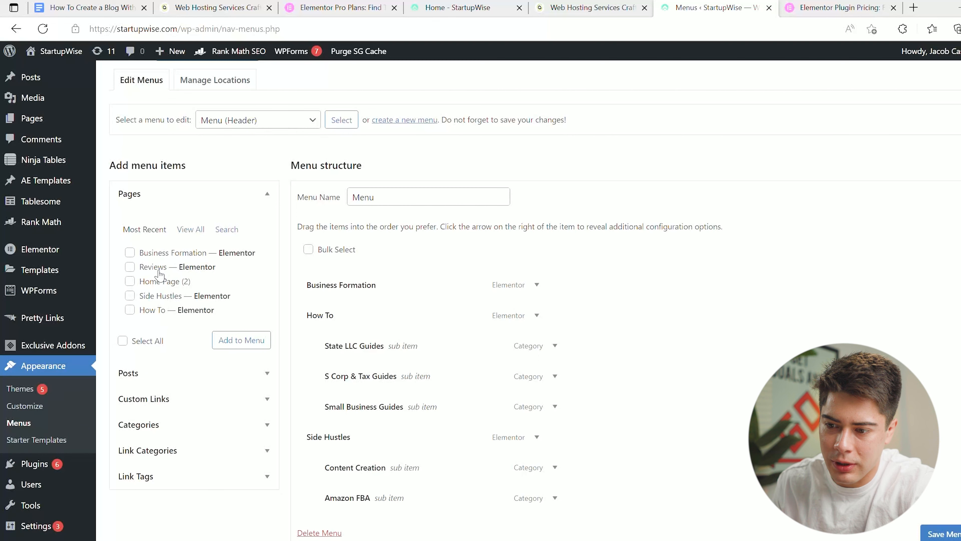
left_click(130, 310)
left_click(226, 339)
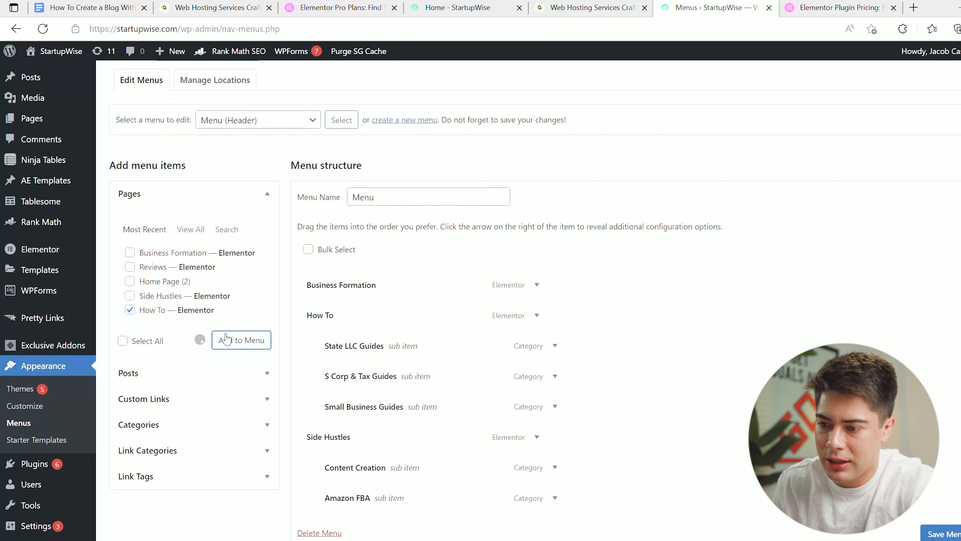
Try selecting the Business Formation, Reviews, Home Page and Side Hustles pages as items for the header menu, then clear the selection.
scroll(392, 326, "down", 6)
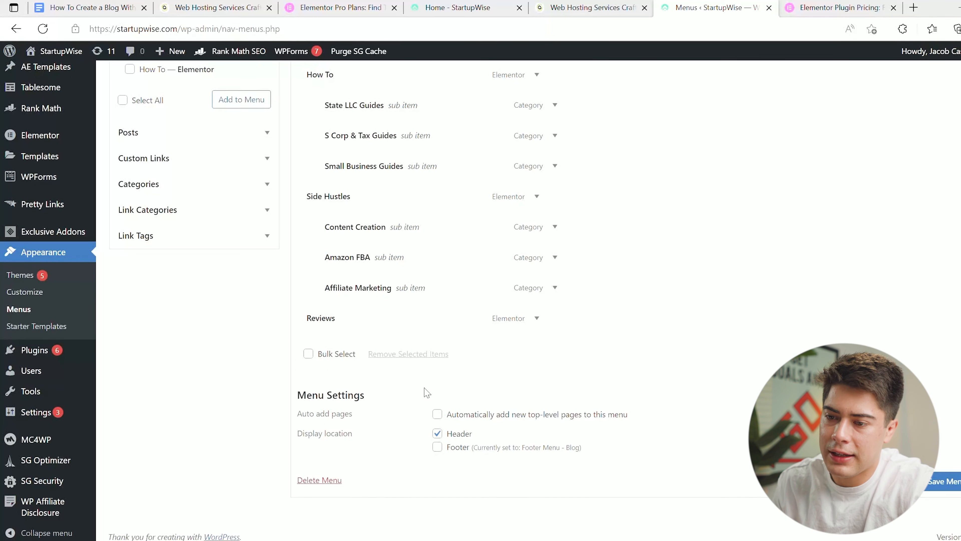
scroll(423, 379, "up", 4)
left_click(130, 177)
left_click(130, 192)
left_click(129, 206)
left_click(130, 220)
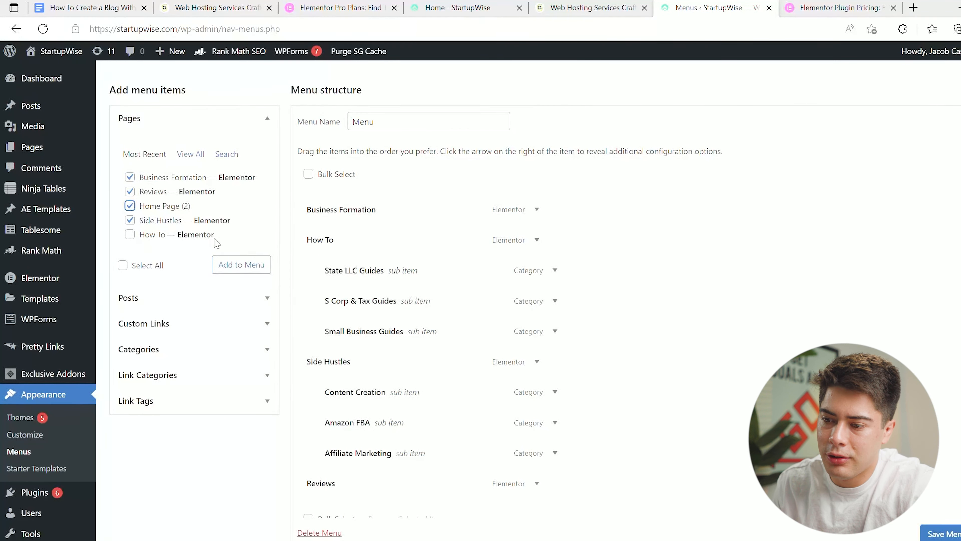
left_click(131, 220)
left_click(131, 192)
left_click(132, 206)
left_click(134, 178)
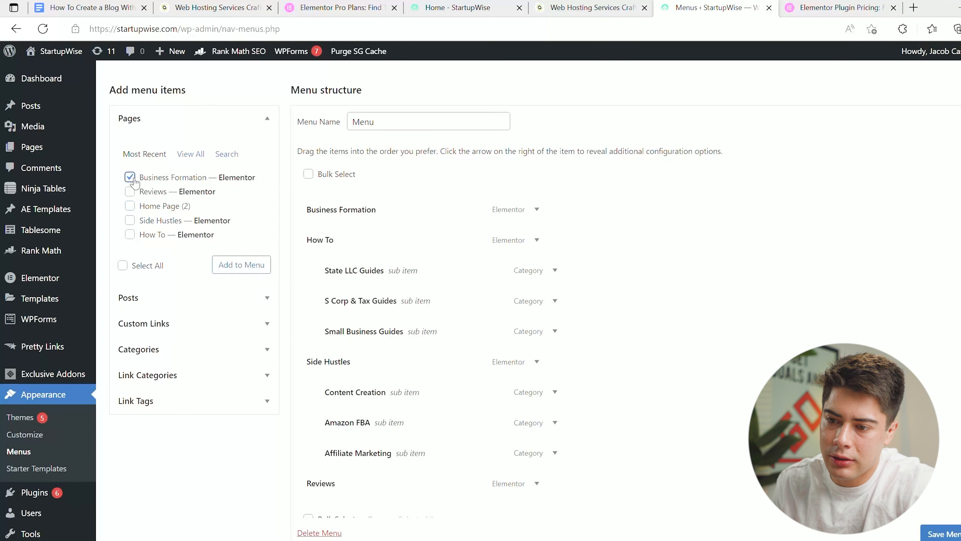
Try selecting the Content Creation, Amazon FBA and Affiliate Marketing categories as menu items without adding them.
left_click(147, 349)
scroll(140, 291, "down", 1)
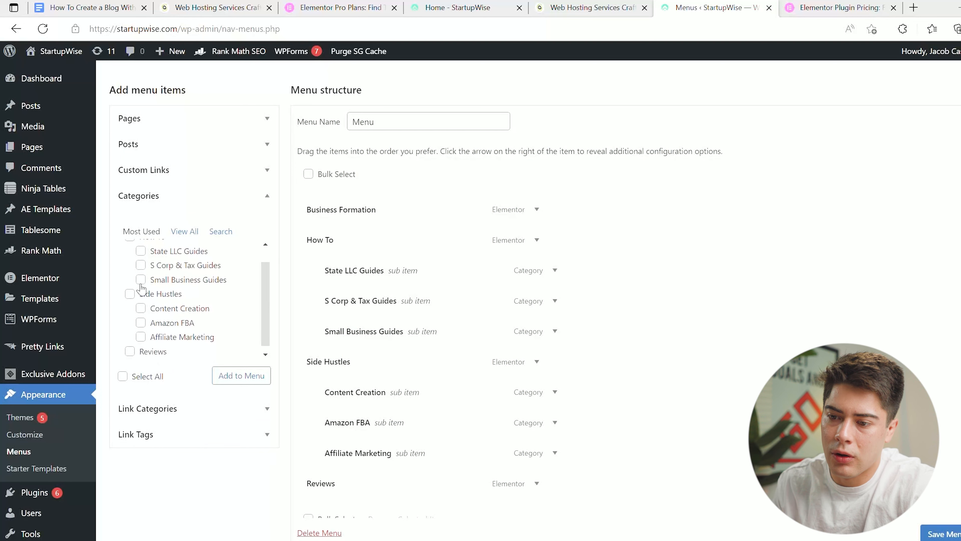
left_click(146, 309)
left_click(142, 322)
left_click(141, 337)
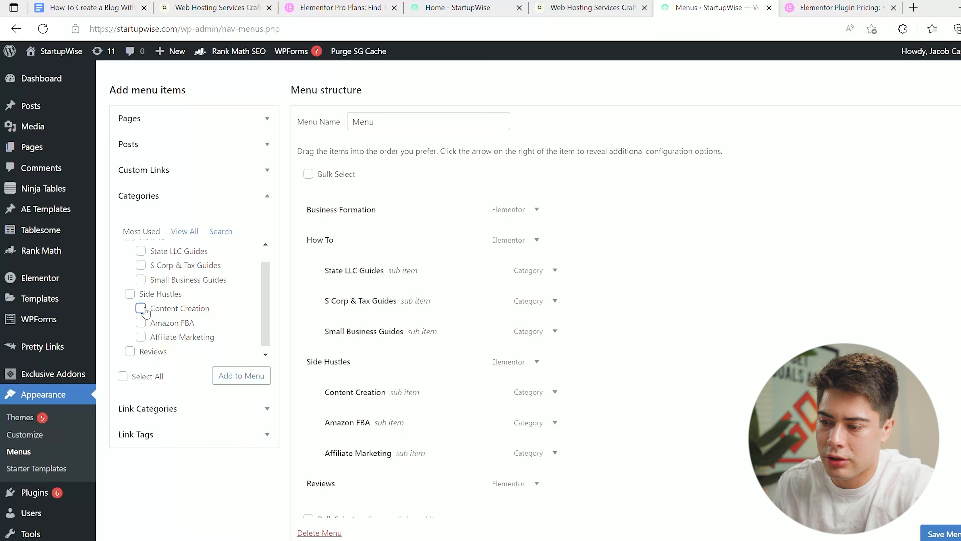
Try moving Small Business Guides to the top level of the menu, then nest it under How To again.
mouse_move(369, 335)
left_mouse_down()
mouse_move(374, 345)
mouse_move(370, 333)
left_mouse_up()
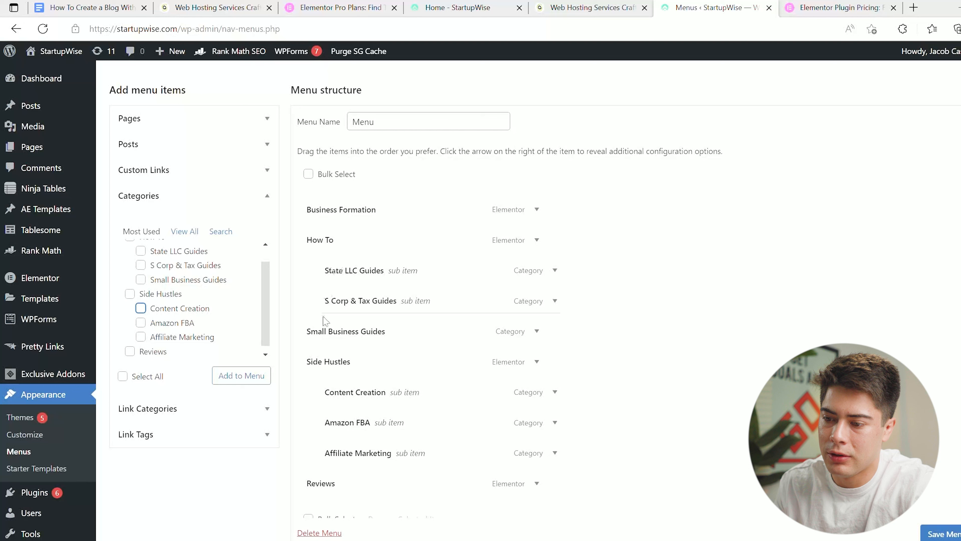
left_click_drag(327, 332, 348, 336)
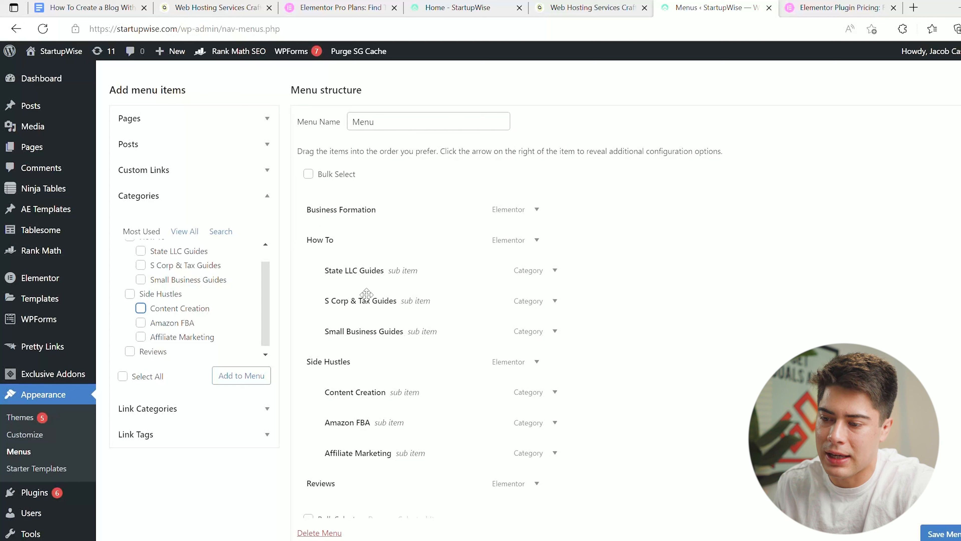
Create a new Elementor template of type Header named "test header".
left_click(51, 301)
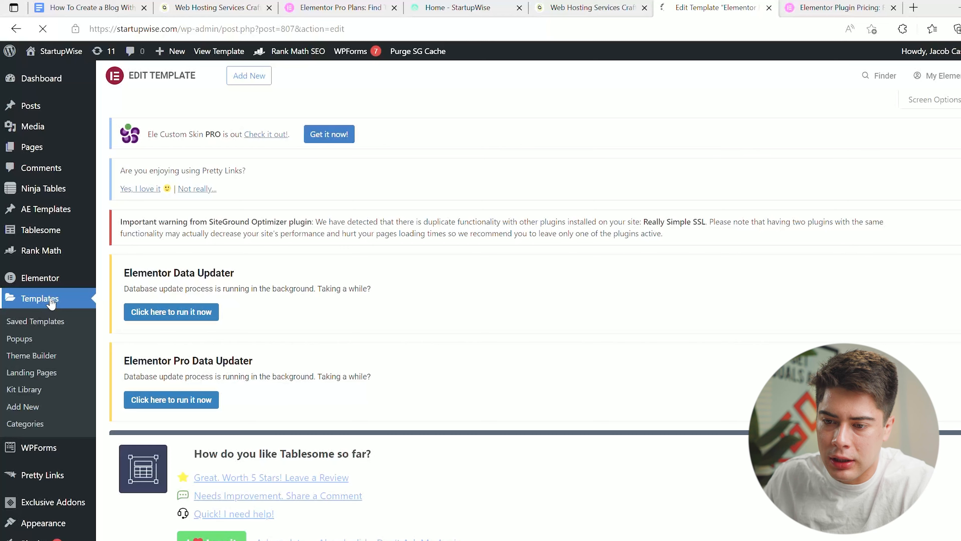
left_click(249, 76)
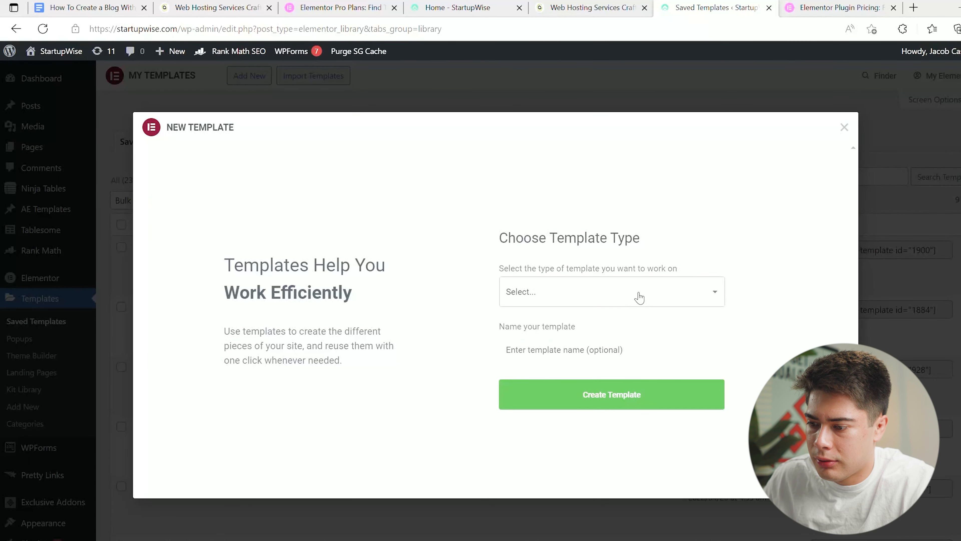
left_click(566, 366)
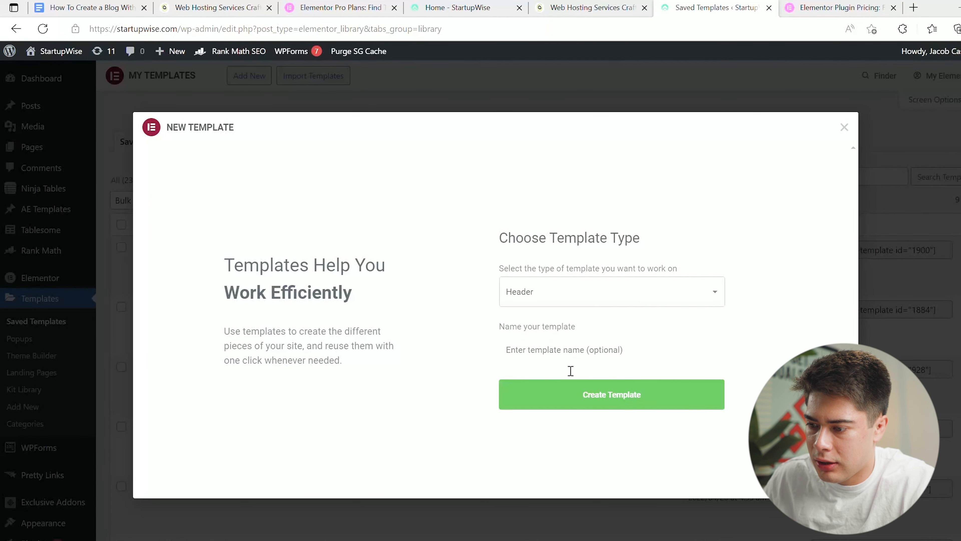
left_click(573, 362)
type("test header")
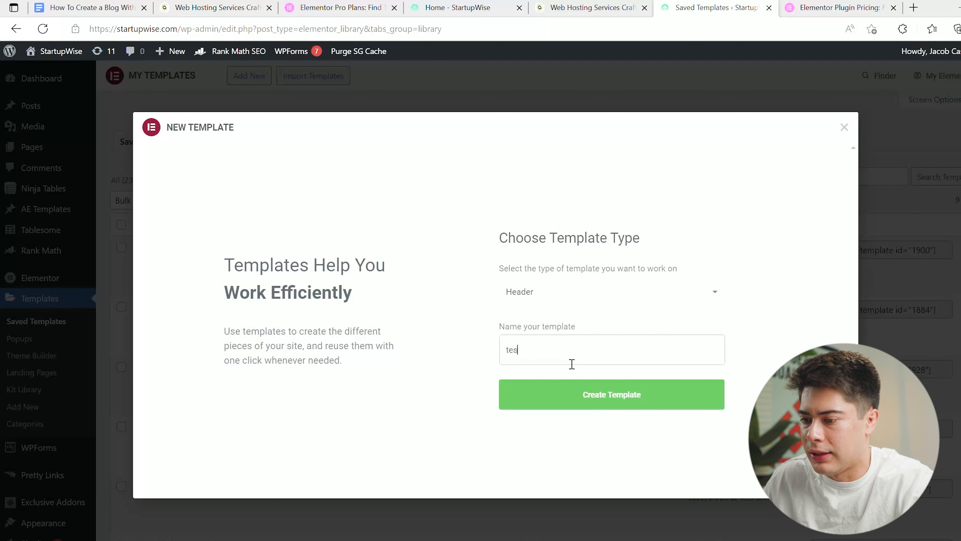
left_click(574, 399)
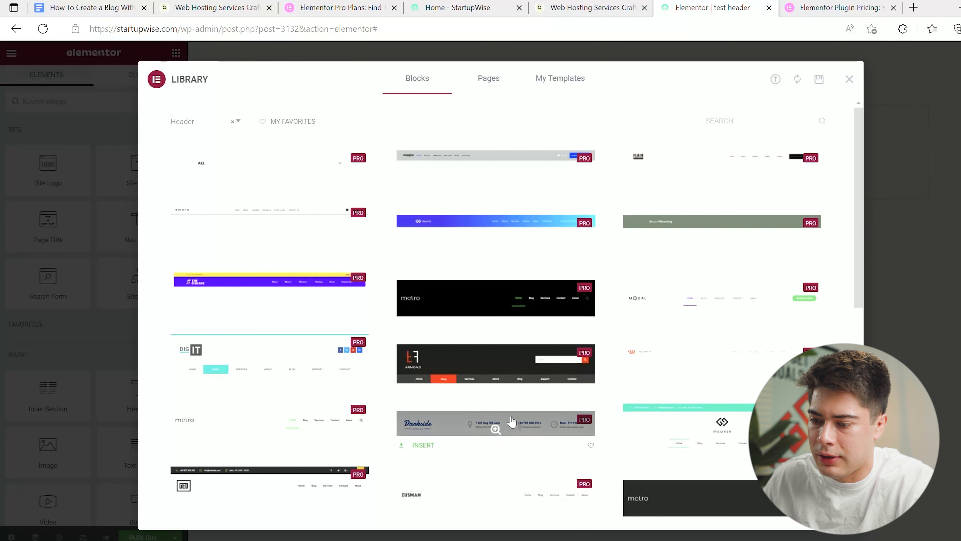
Skip the block library and build a three-column section holding an Image, a Nav Menu and a Search Form widget.
left_click(849, 80)
left_click(549, 145)
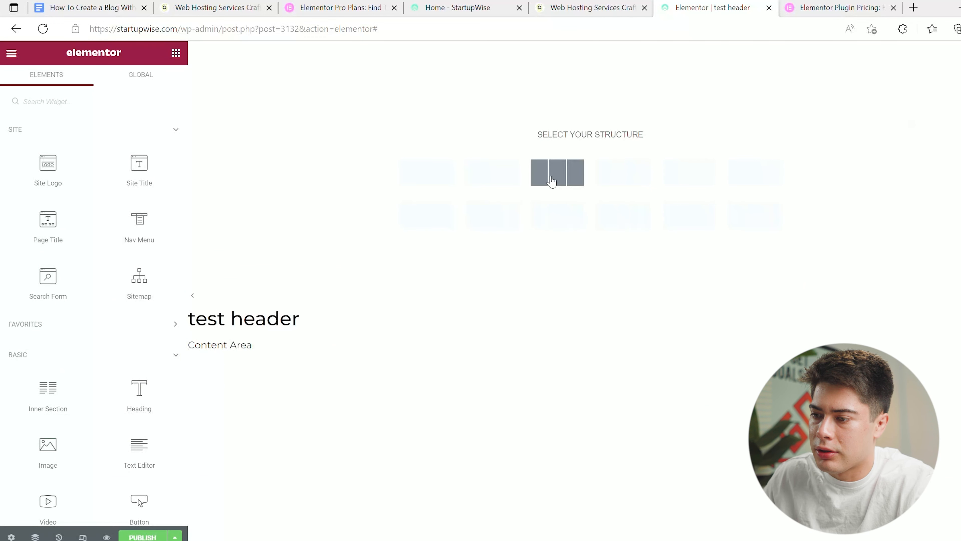
left_click(550, 178)
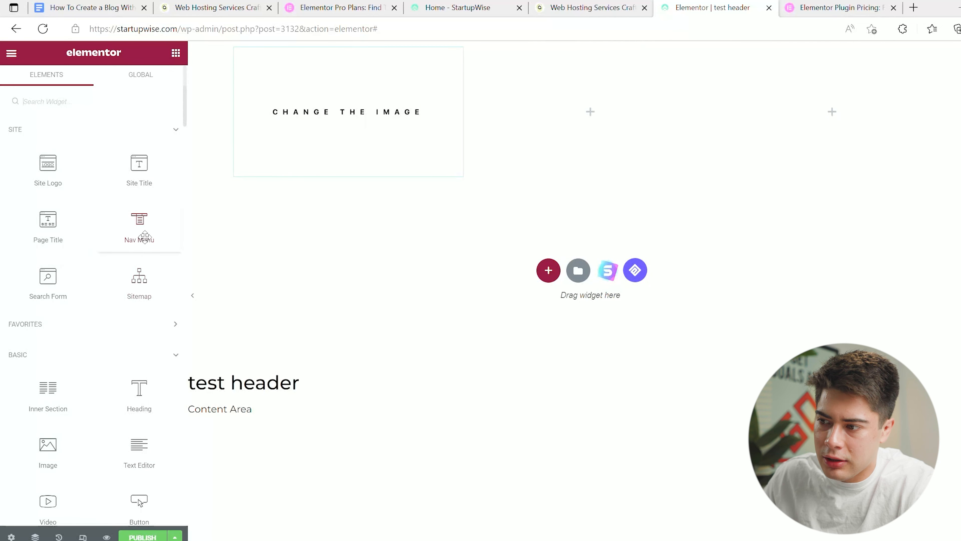
left_click_drag(139, 227, 538, 116)
left_click(175, 53)
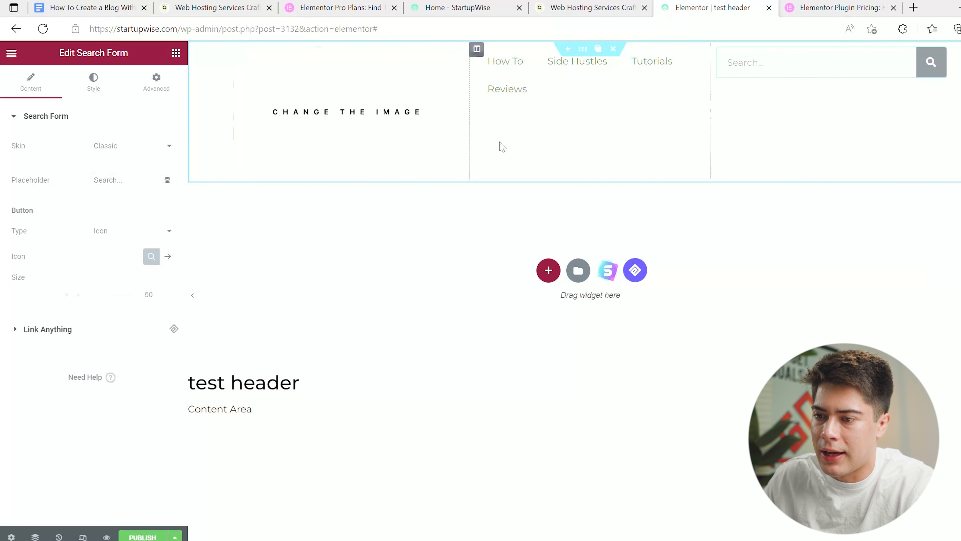
Replace the placeholder image in the first column with the full startupwise logo from the media library.
left_click(363, 119)
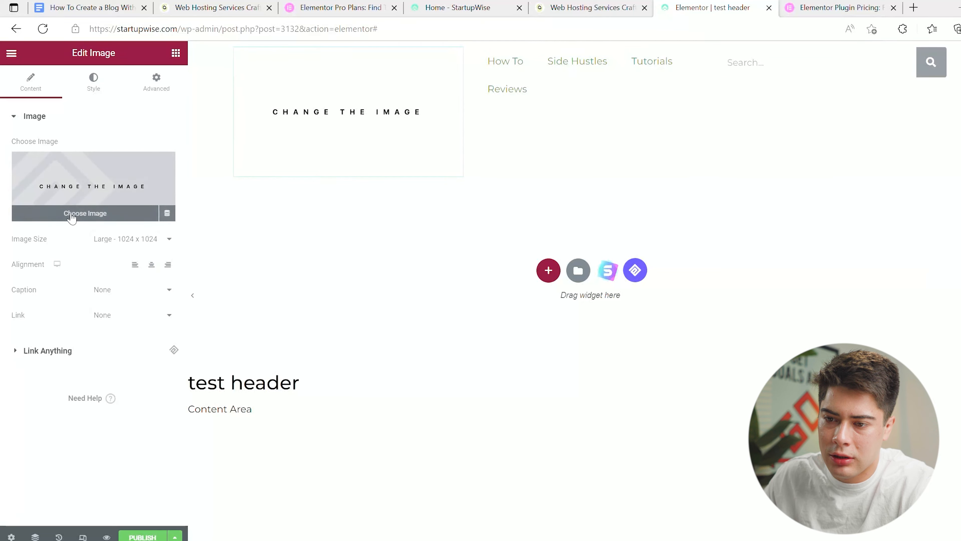
left_click(72, 213)
scroll(378, 351, "down", 4)
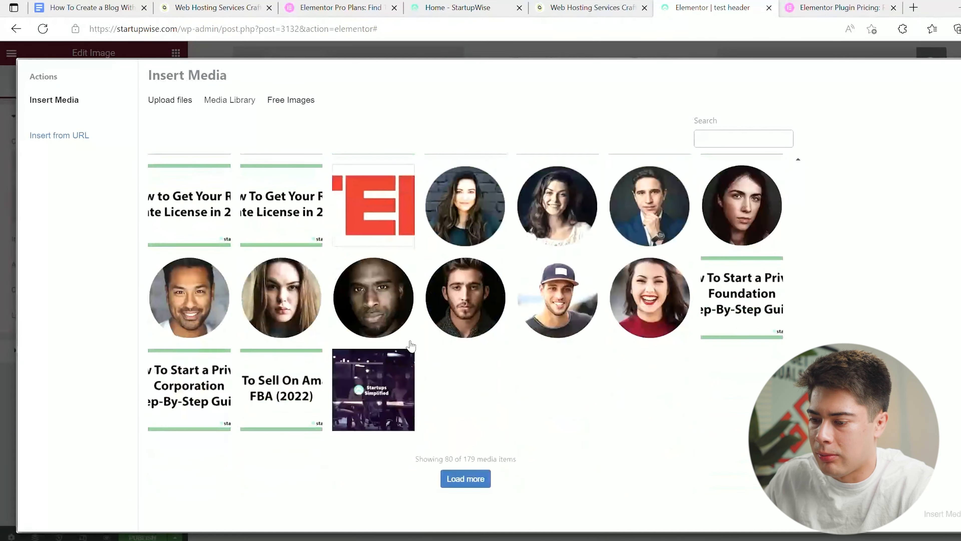
left_click(464, 484)
scroll(494, 408, "down", 1)
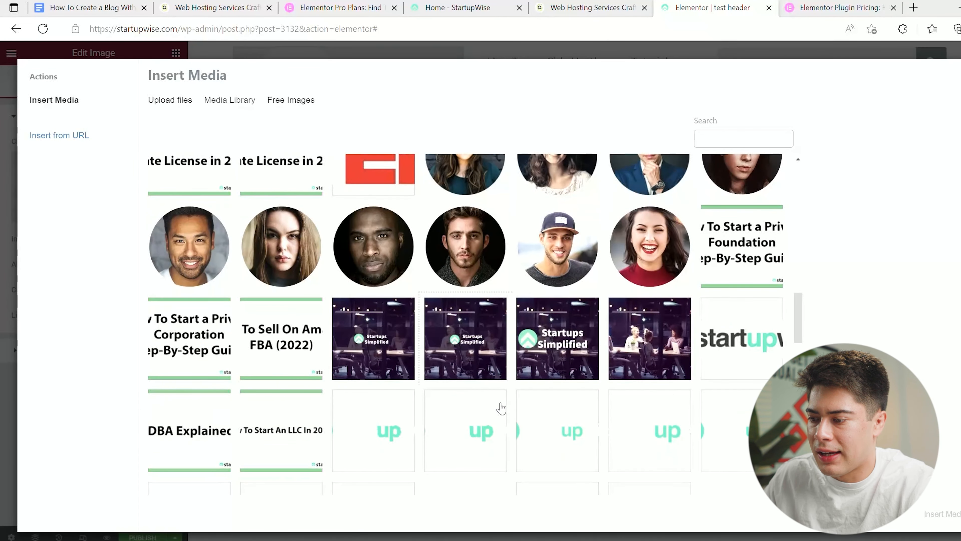
left_click(735, 337)
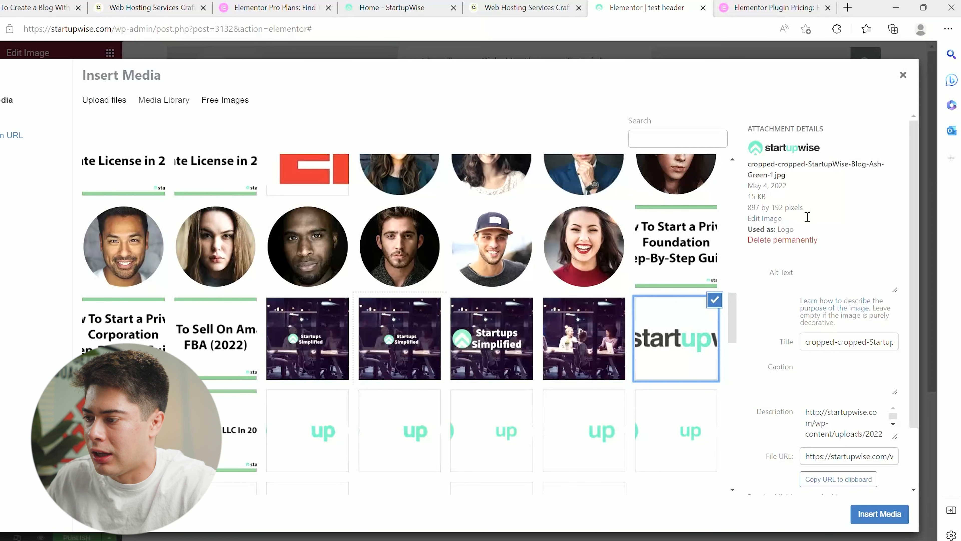
left_click(889, 512)
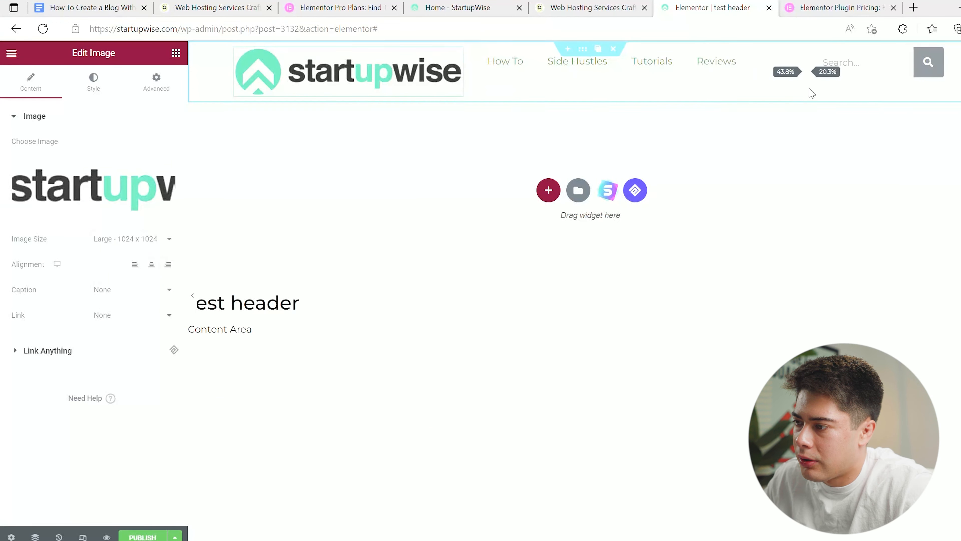
Widen the menu column to about 48.5% and set the logo to Medium - 300 x 300, aligned left.
left_click_drag(812, 93, 826, 95)
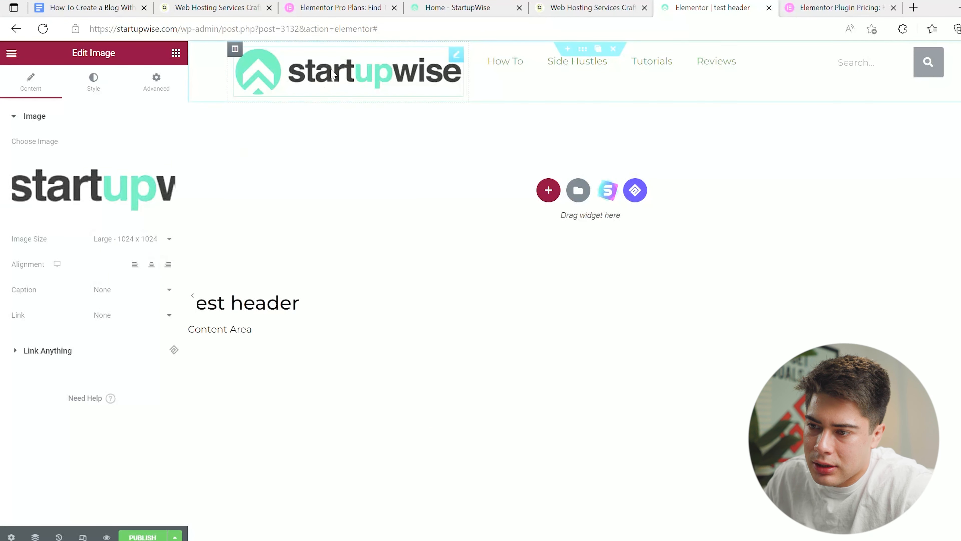
left_click(151, 264)
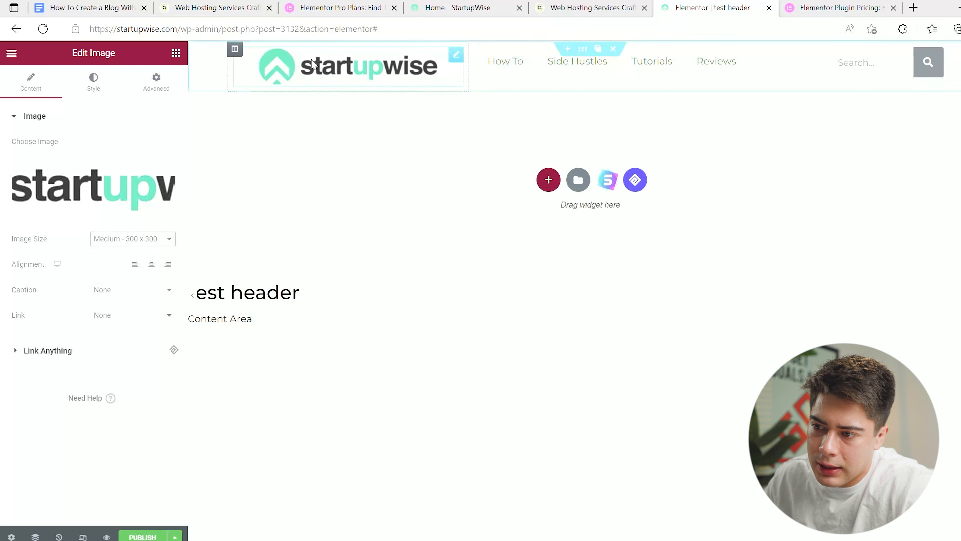
left_click(135, 265)
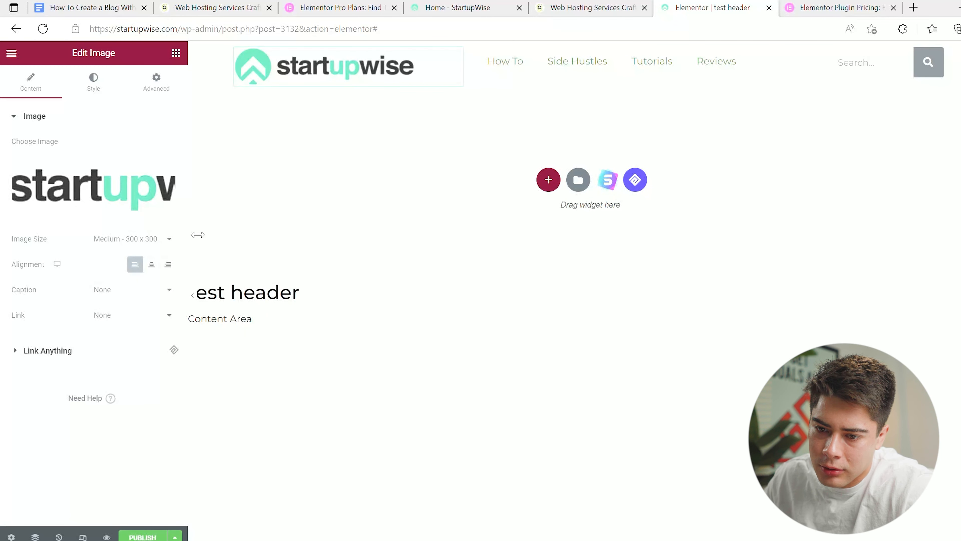
Set the menu column's vertical alignment to Middle and align the Nav Menu items to the right.
left_click(478, 50)
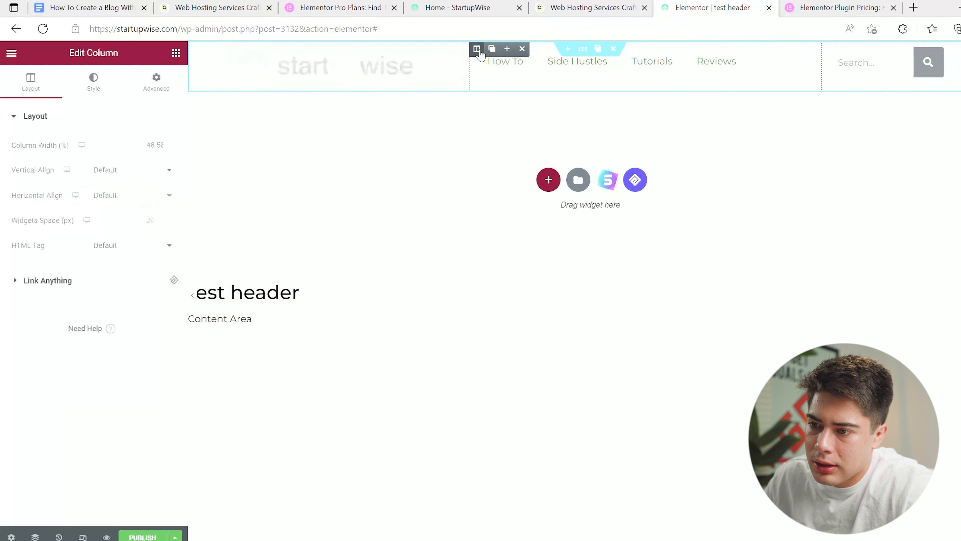
left_click(112, 175)
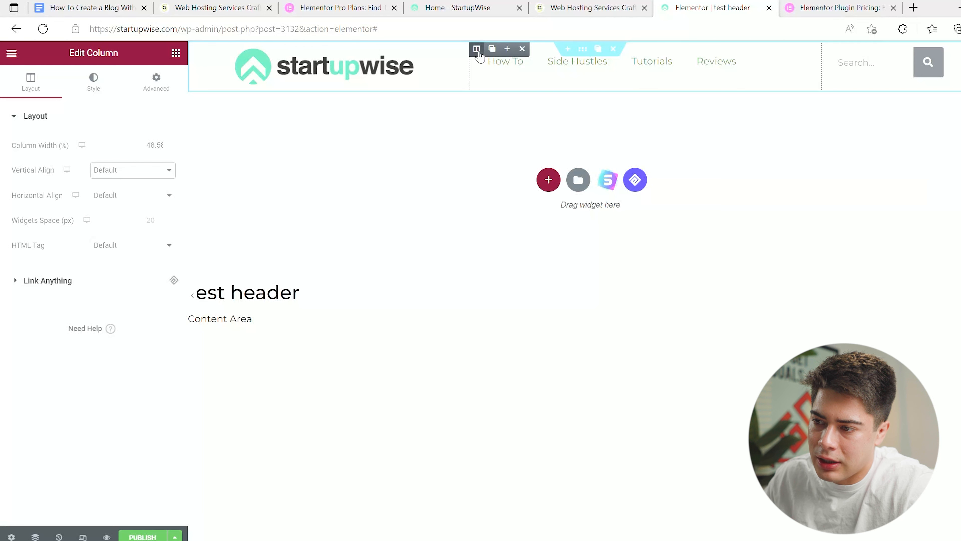
left_click(162, 208)
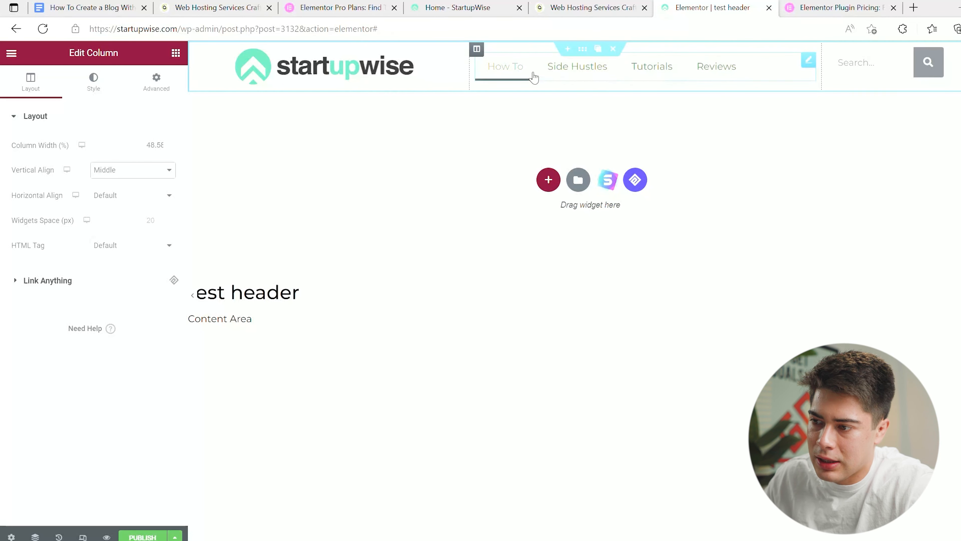
left_click(810, 61)
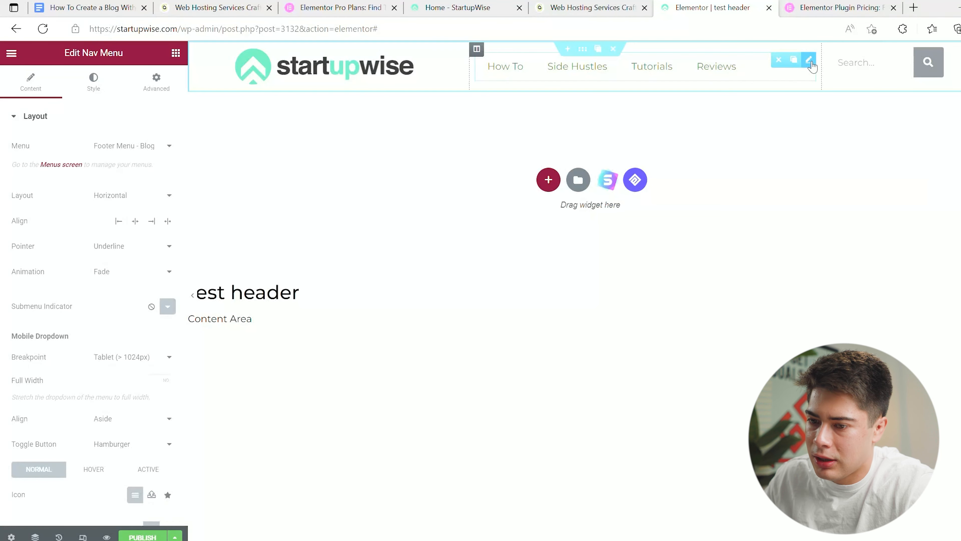
left_click(158, 223)
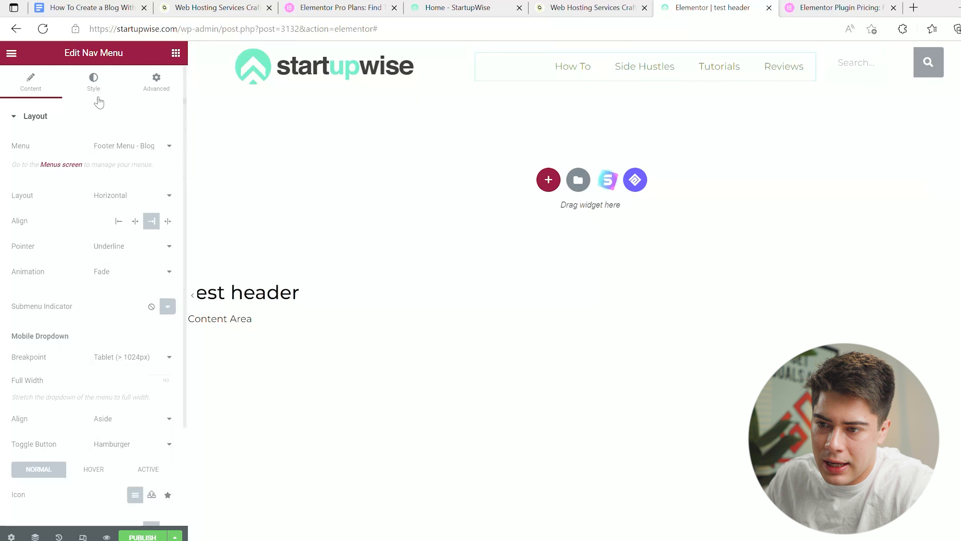
Set the Nav Menu's main menu typography weight to 700 (Bold).
left_click(94, 87)
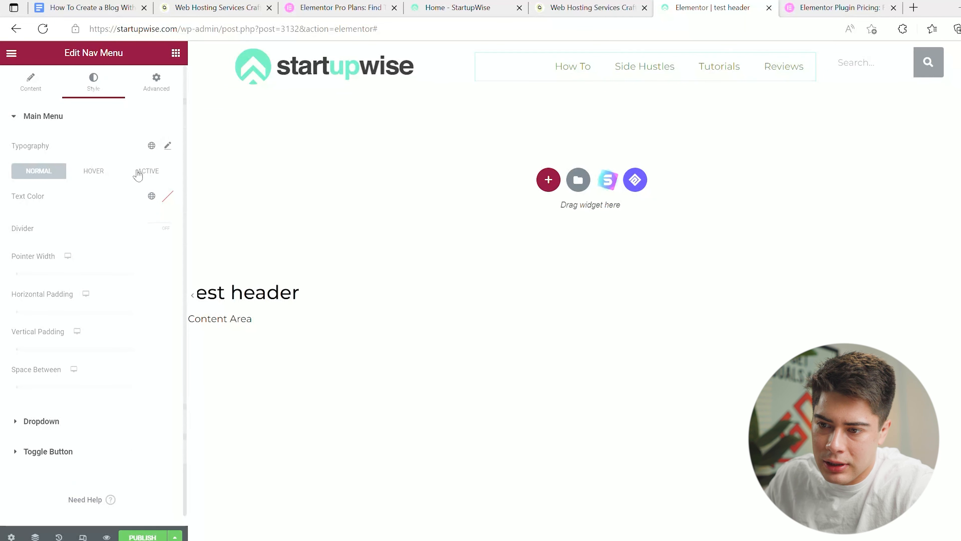
left_click(168, 145)
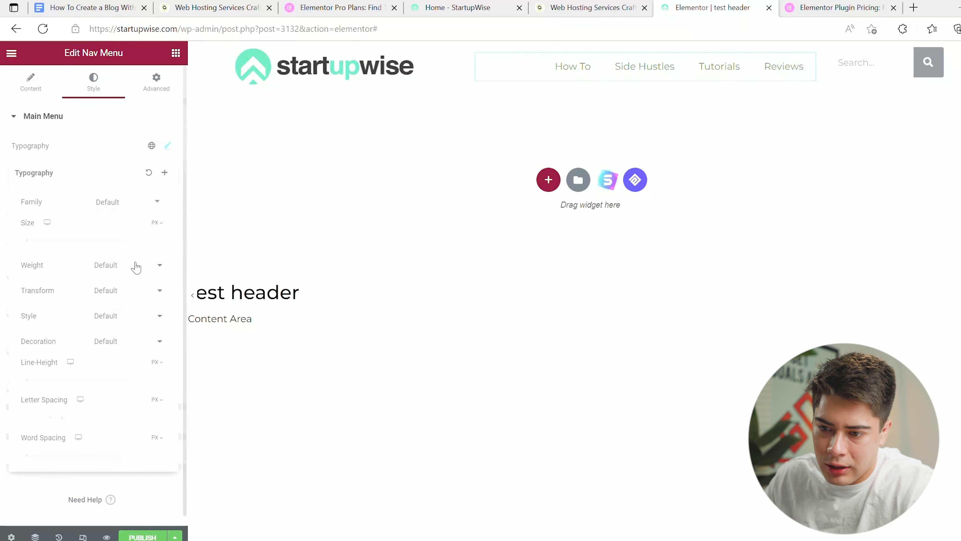
left_click(145, 268)
left_click(136, 339)
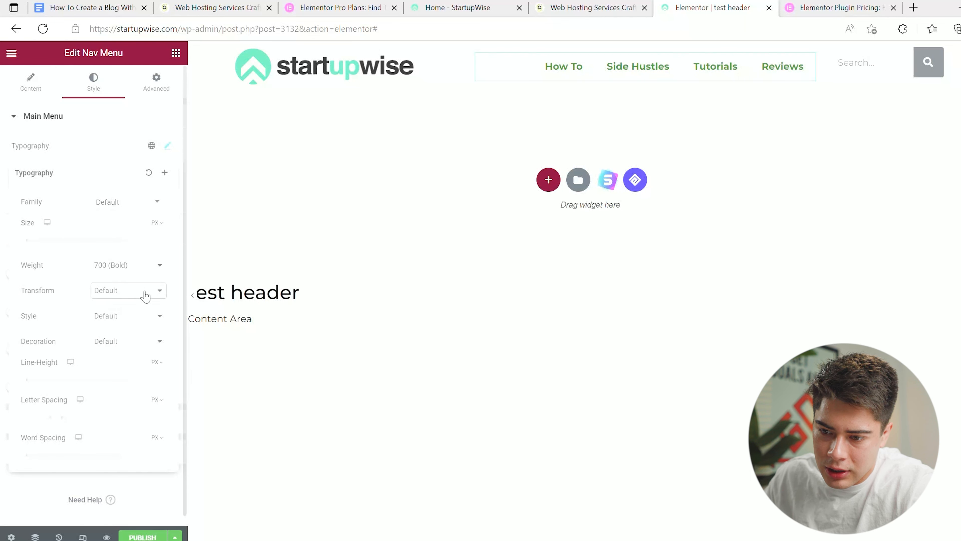
Try the Uppercase text transform on the Nav Menu items, then restore the Default transform.
left_click(134, 324)
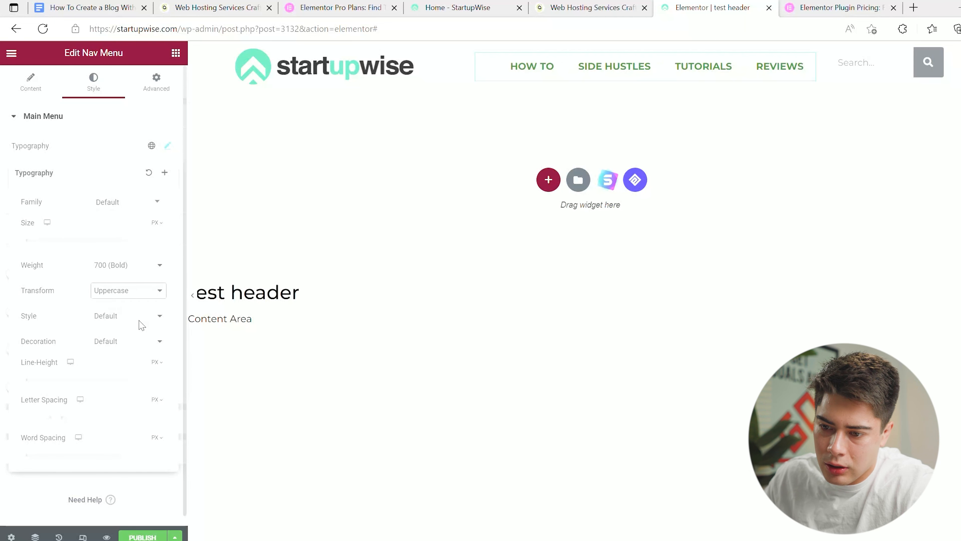
left_click(142, 323)
left_click(146, 306)
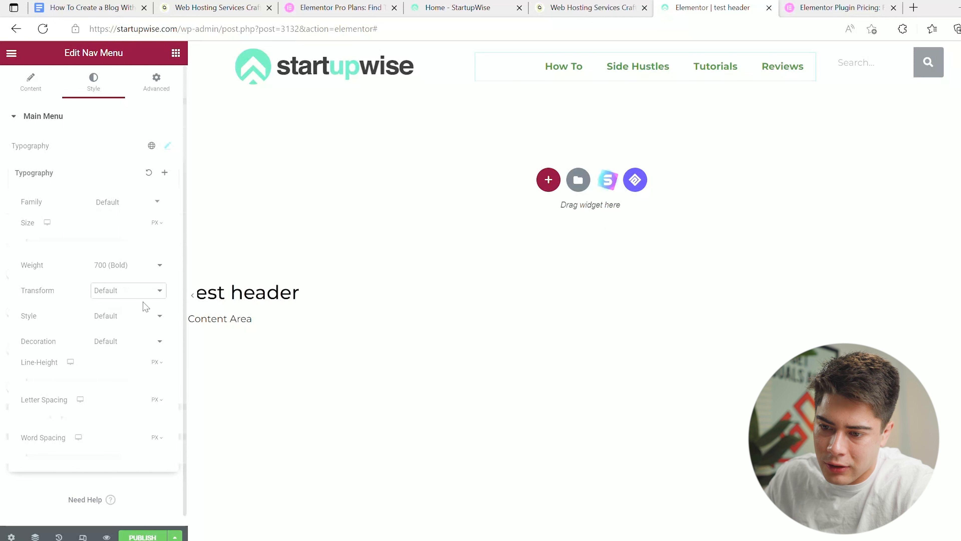
Set the Nav Menu's text decoration to Underline and collapse the Main Menu style settings.
left_click(133, 348)
left_click(138, 342)
left_click(139, 335)
left_click(135, 374)
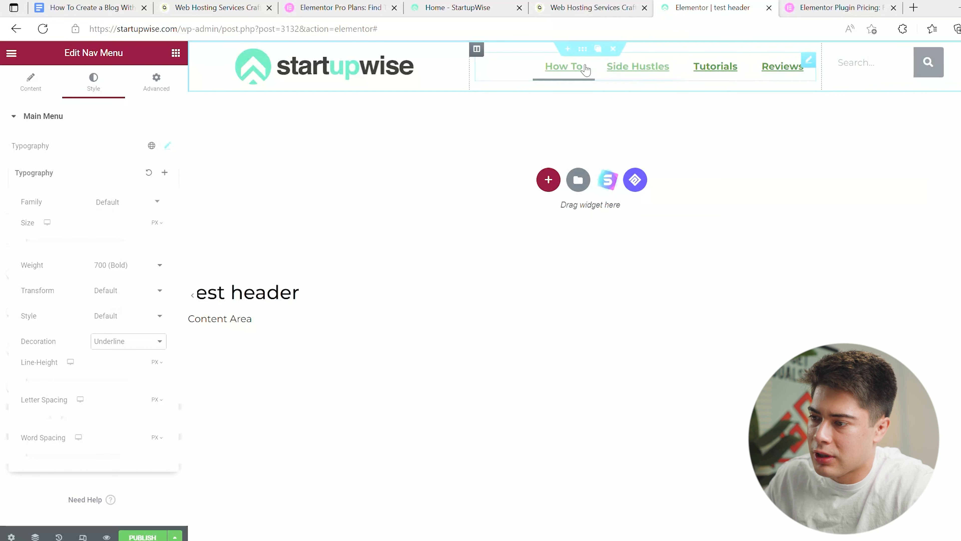
left_click(117, 120)
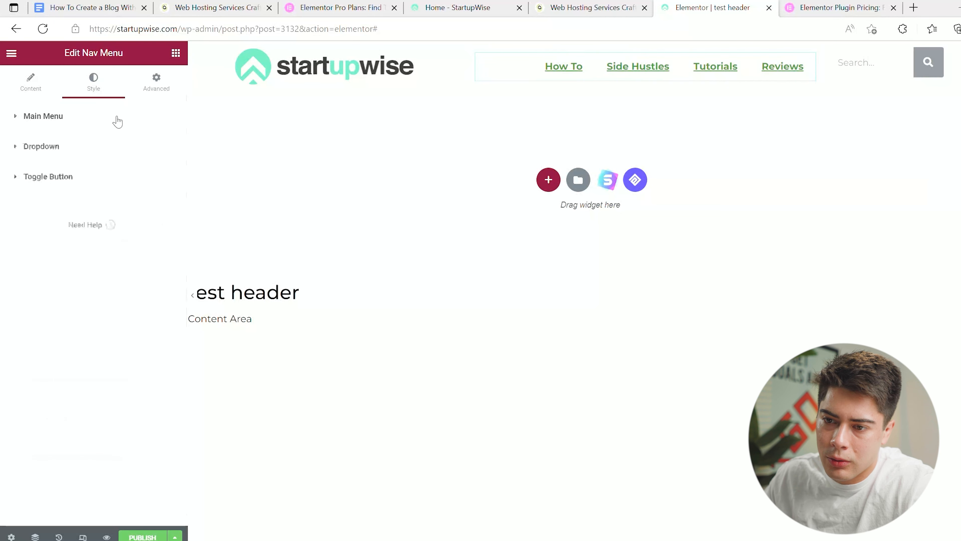
Switch the Nav Menu's source menu to Menu and widen its column toward the logo so all items fit on one line.
left_click(31, 84)
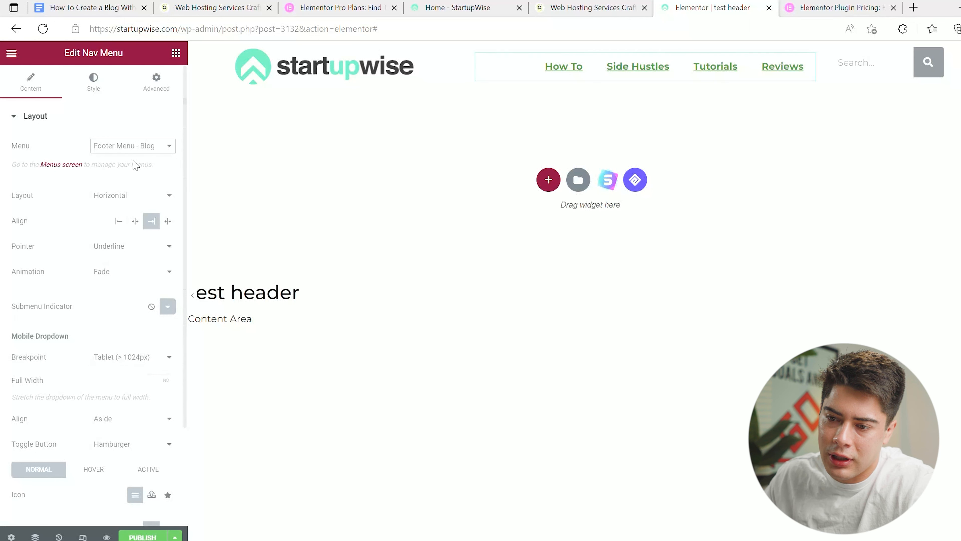
left_click(131, 170)
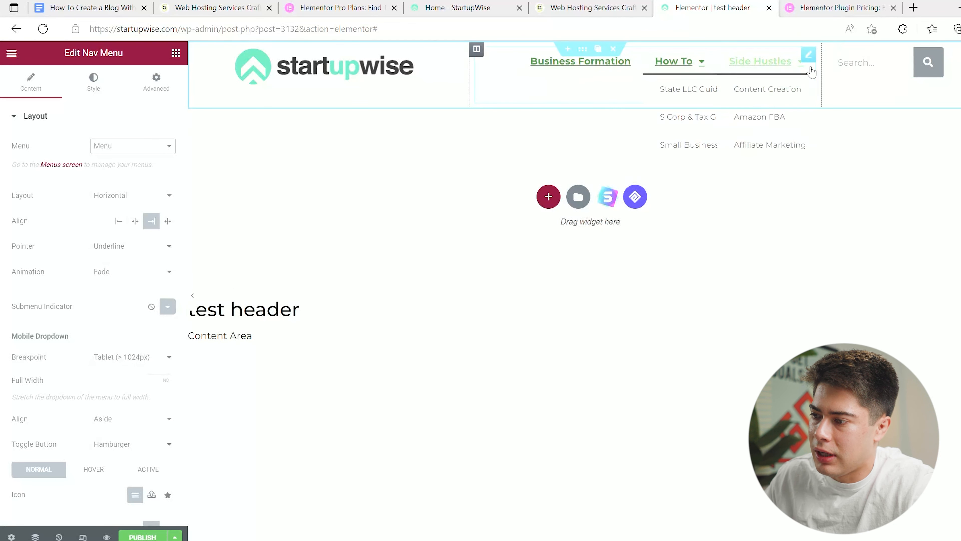
mouse_move(707, 73)
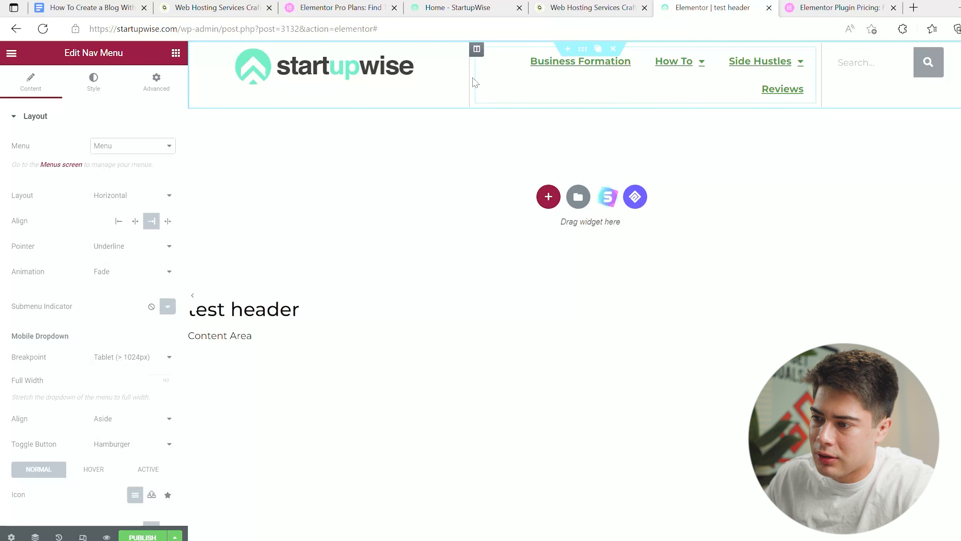
left_click_drag(478, 83, 442, 94)
mouse_move(681, 66)
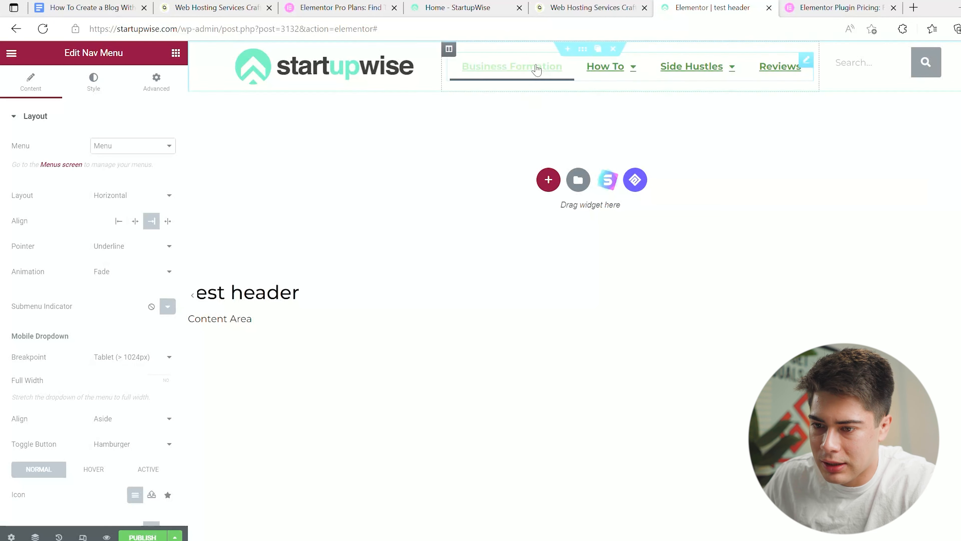
Set the Nav Menu's normal text color to the global black.
left_click(94, 85)
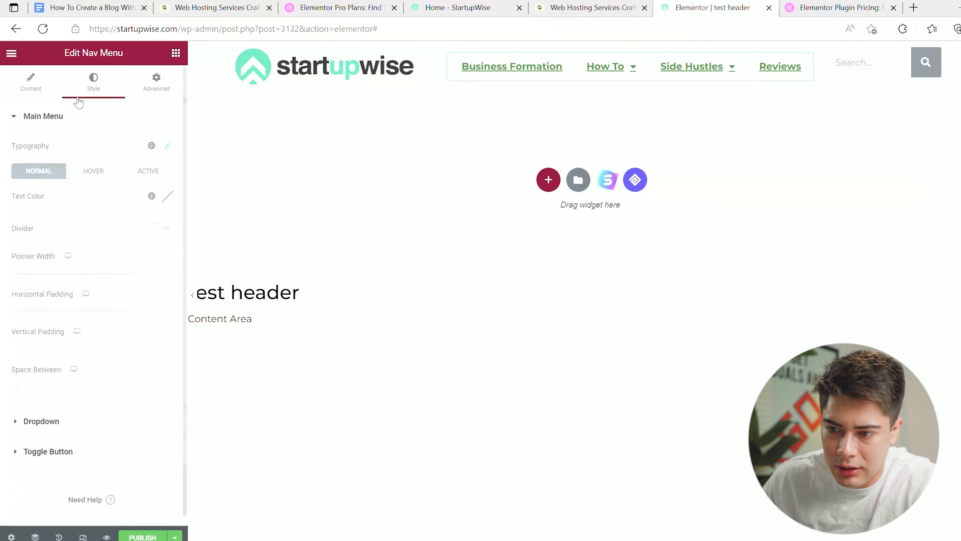
left_click(155, 198)
left_click(46, 315)
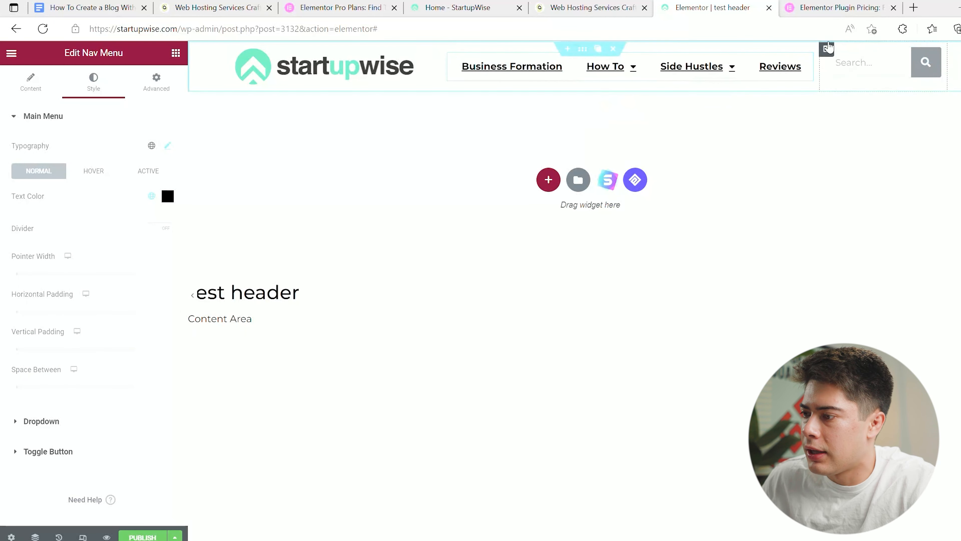
Set the search form column's vertical alignment to Middle and reduce its column width to give the menu more room.
left_click(847, 68)
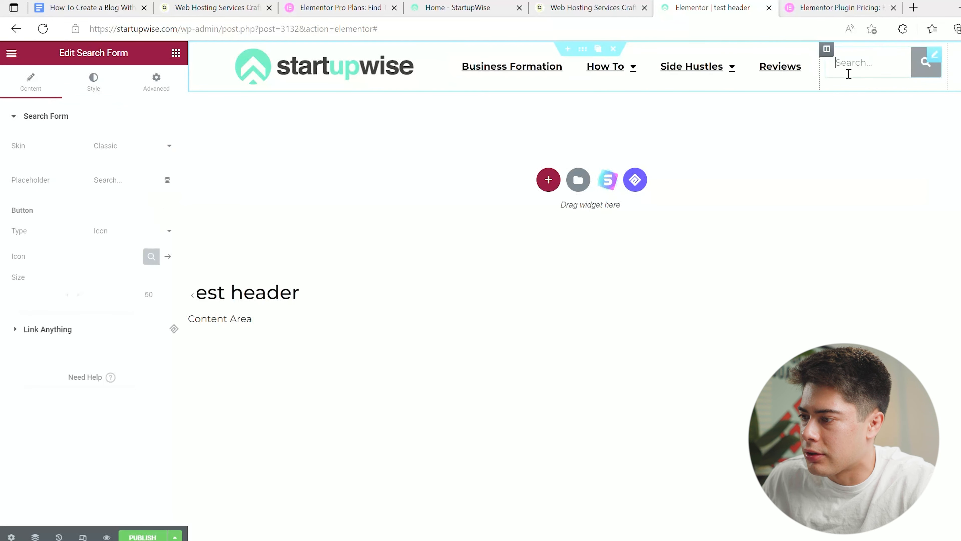
left_click(827, 49)
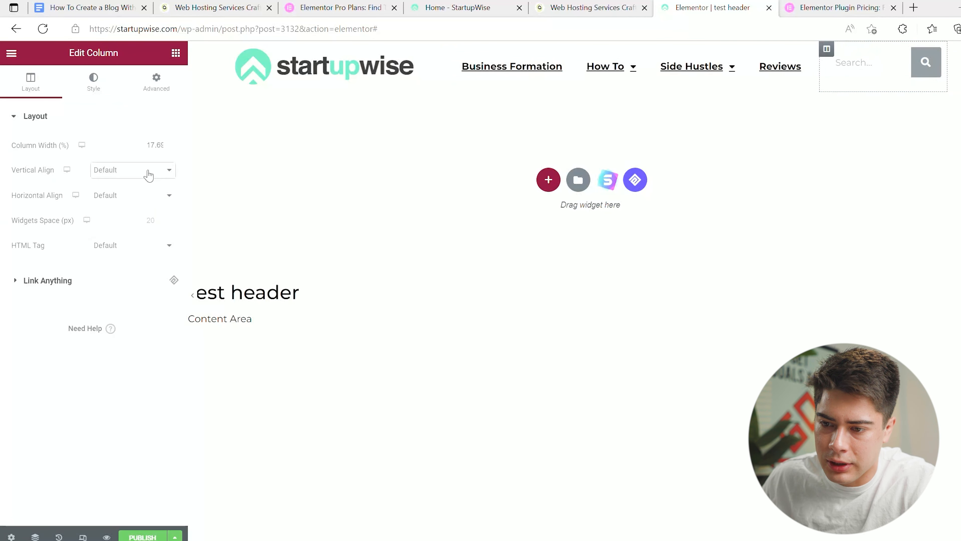
left_click(119, 209)
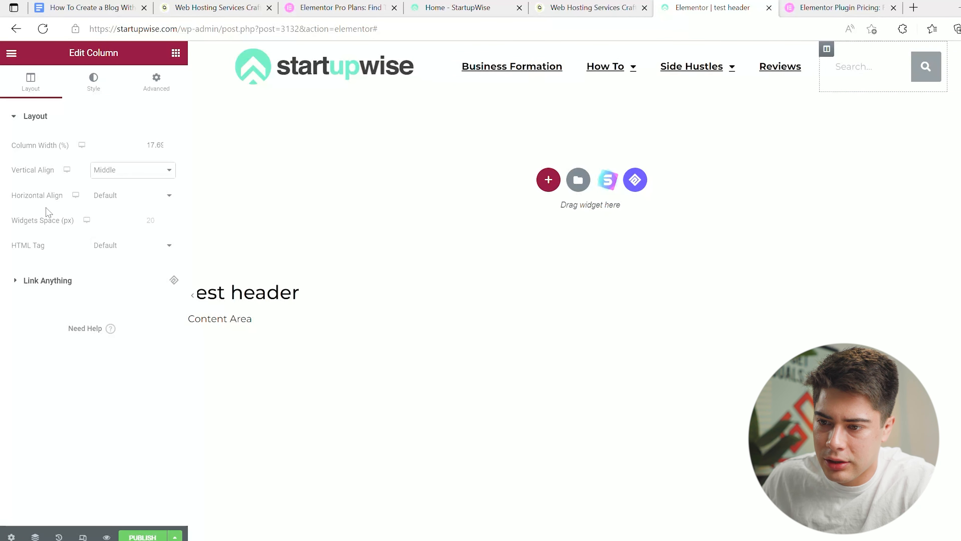
left_click_drag(168, 149, 169, 148)
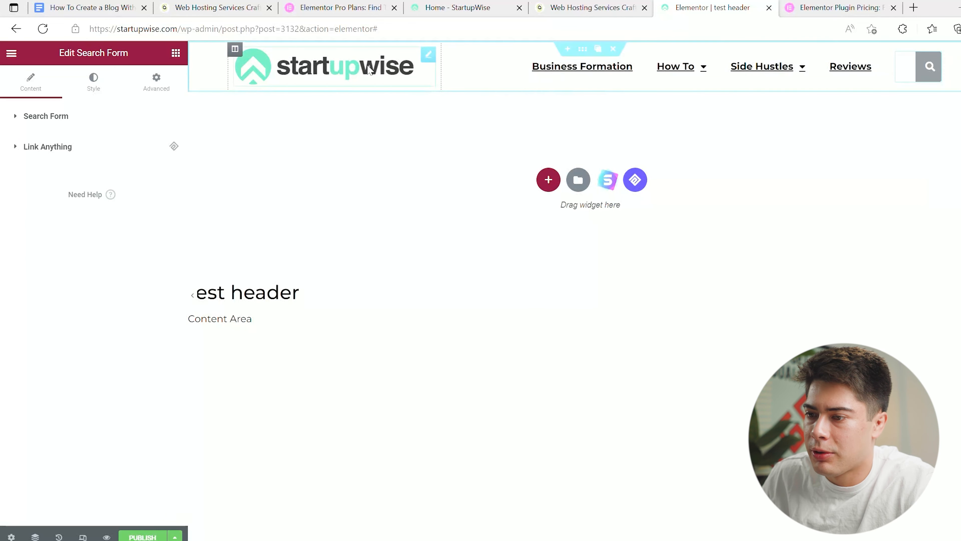
Try boxed content widths of 1330 and 1600 for the header section, then narrow it to about 1167.
mouse_move(763, 79)
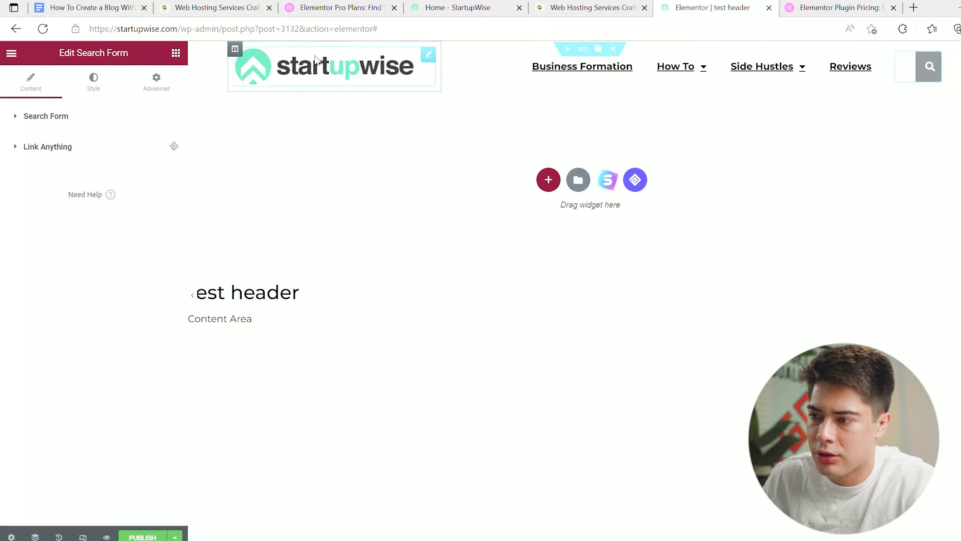
left_click(583, 49)
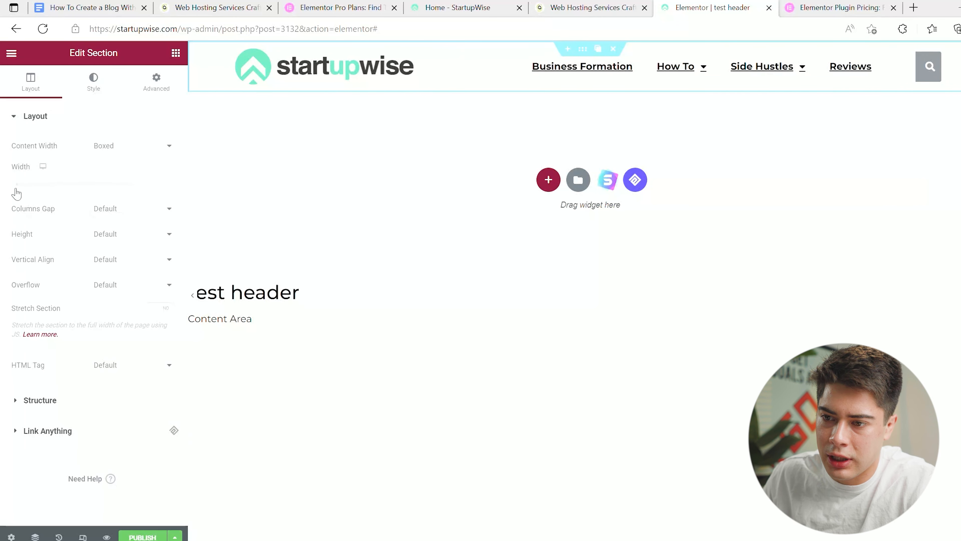
left_click_drag(15, 193, 103, 215)
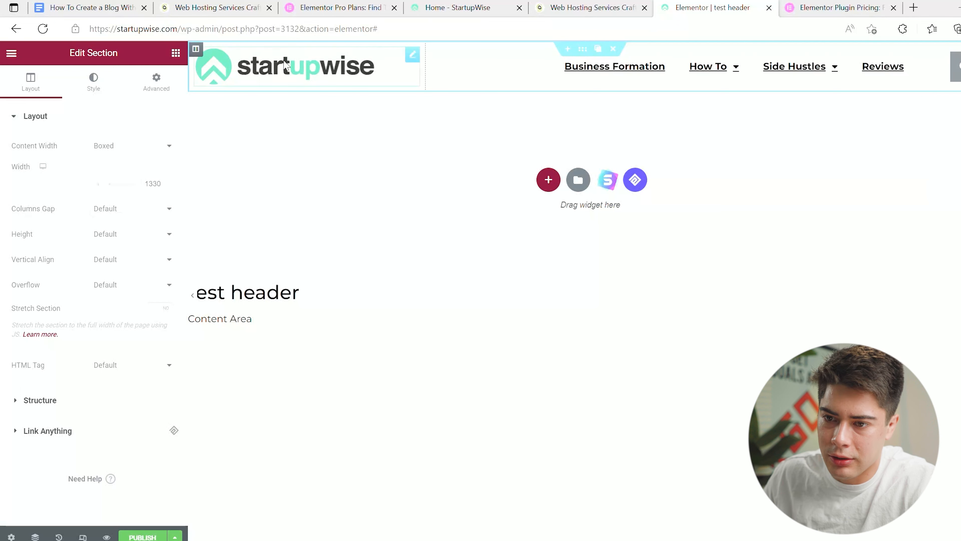
left_click_drag(114, 189, 141, 203)
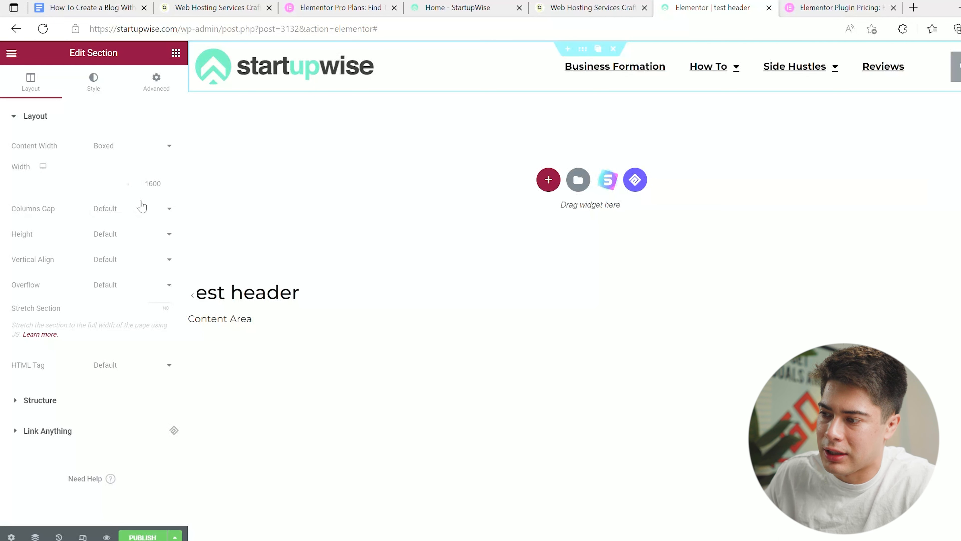
left_click_drag(128, 205, 93, 197)
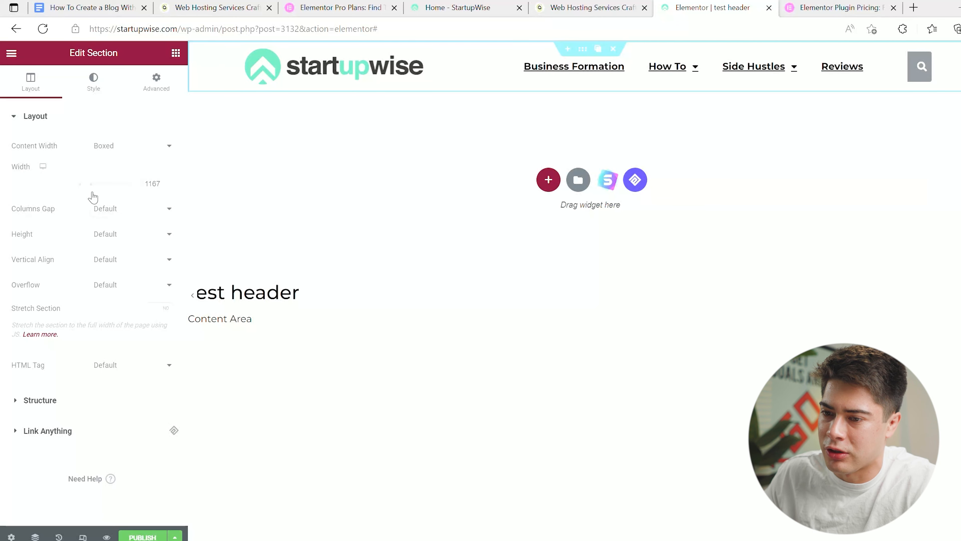
left_click(169, 183)
triple_click(169, 185)
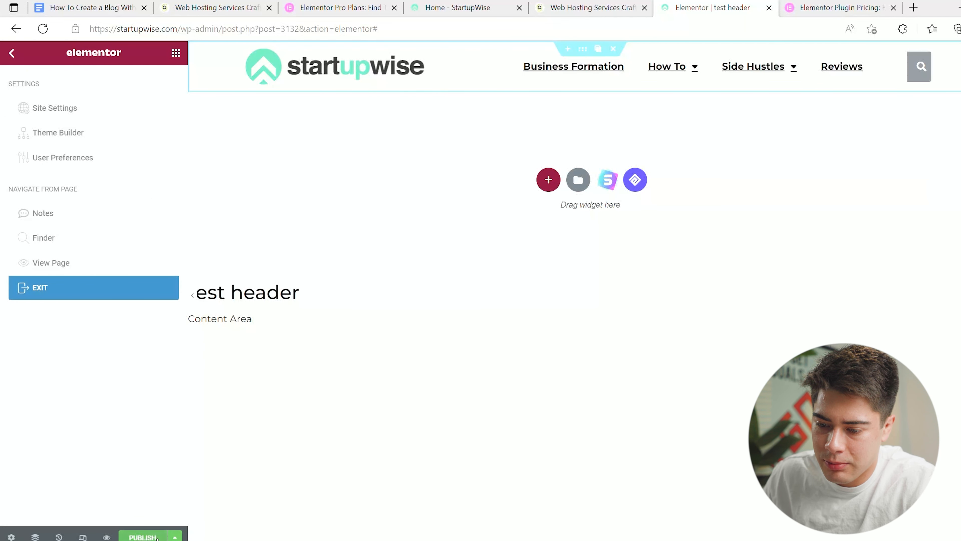
Add an Include Entire Site display condition to the header template, then close the publish settings without saving.
left_click(175, 537)
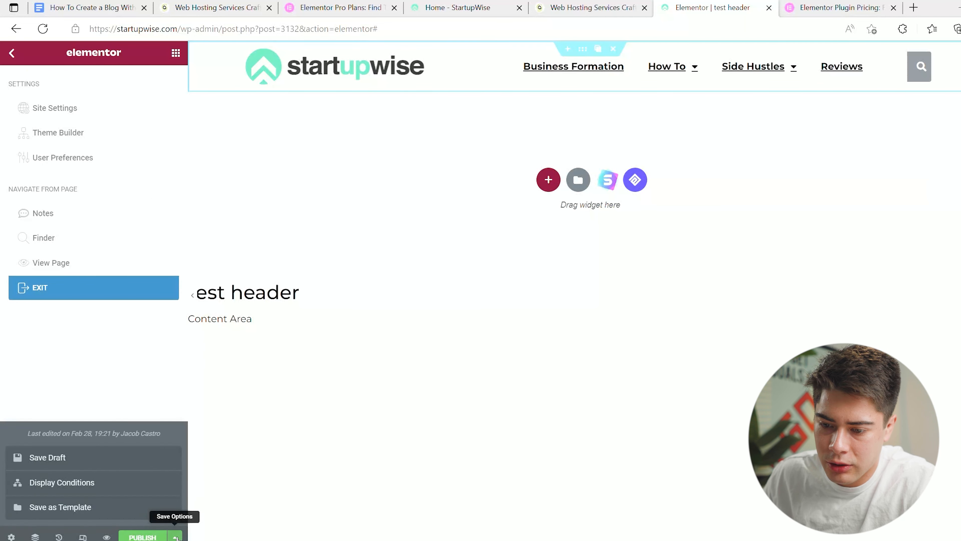
left_click(112, 485)
left_click(489, 349)
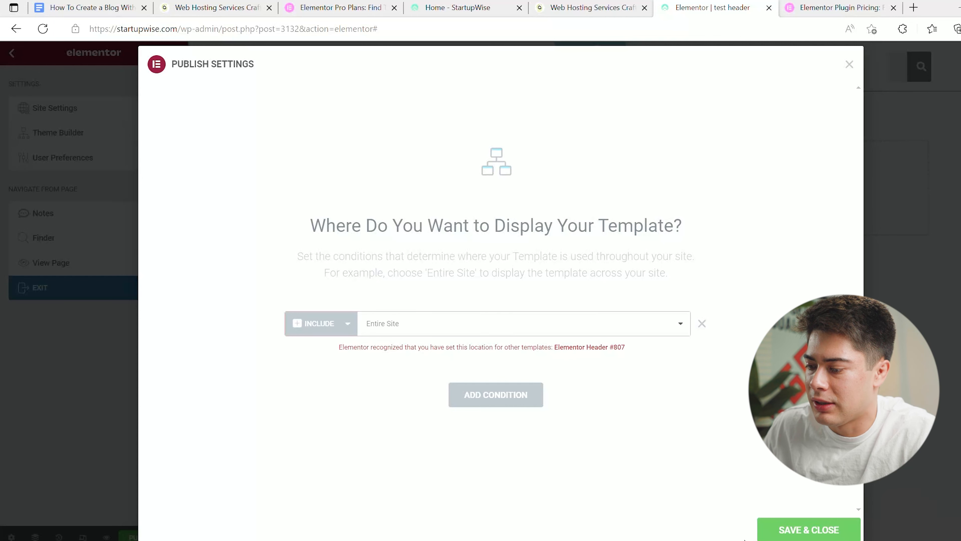
left_click(850, 65)
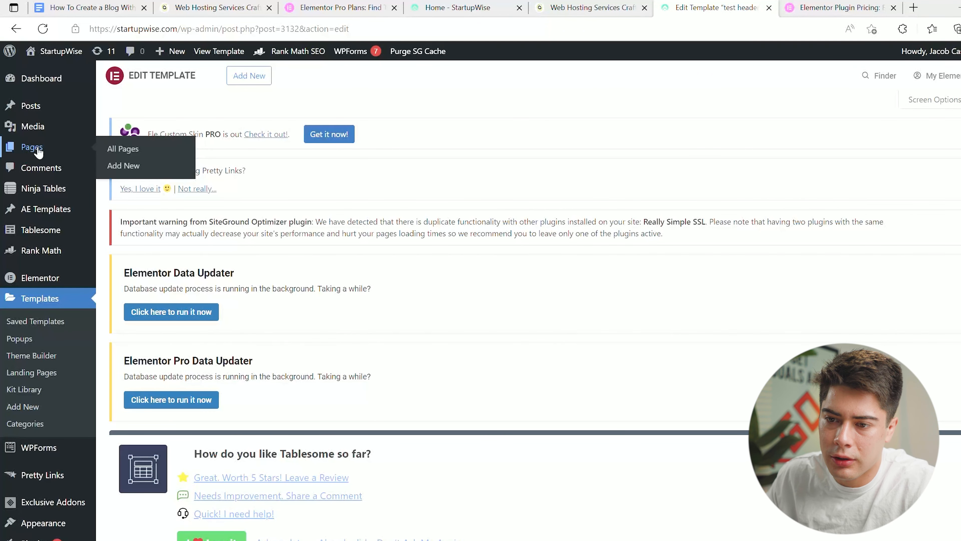
Create a page titled "New Homepage", save it as a draft and open it in Elementor.
left_click(38, 151)
left_click(176, 80)
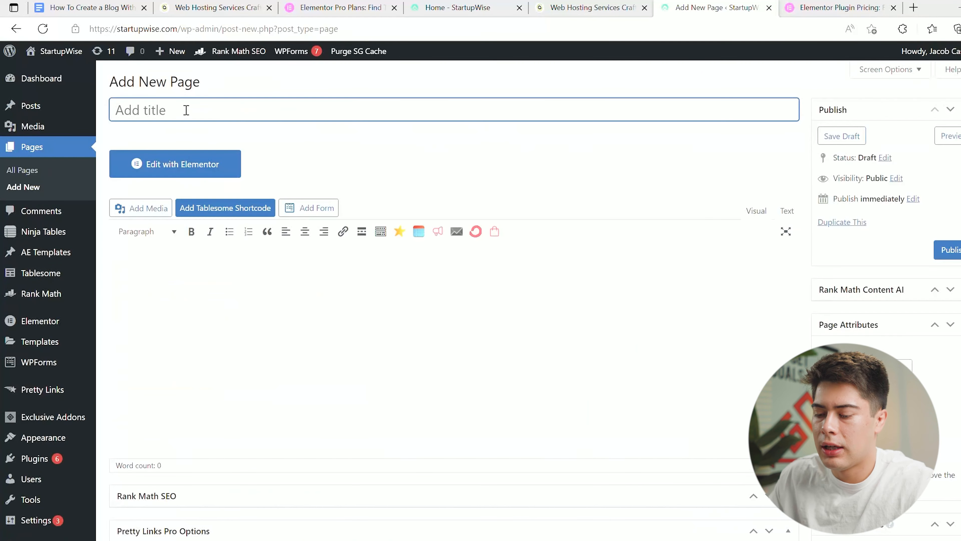
type("Ne")
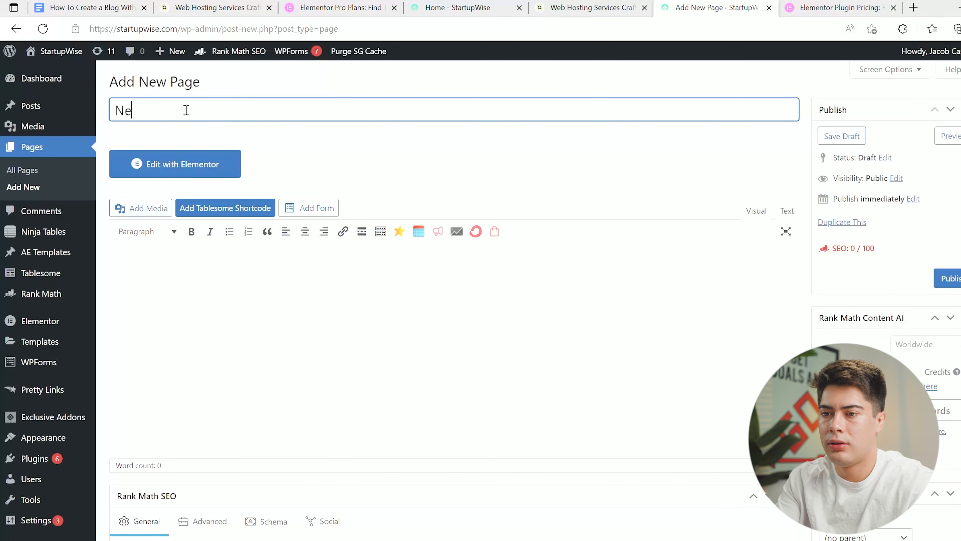
type("w Homepage")
key("Tab")
left_click(842, 136)
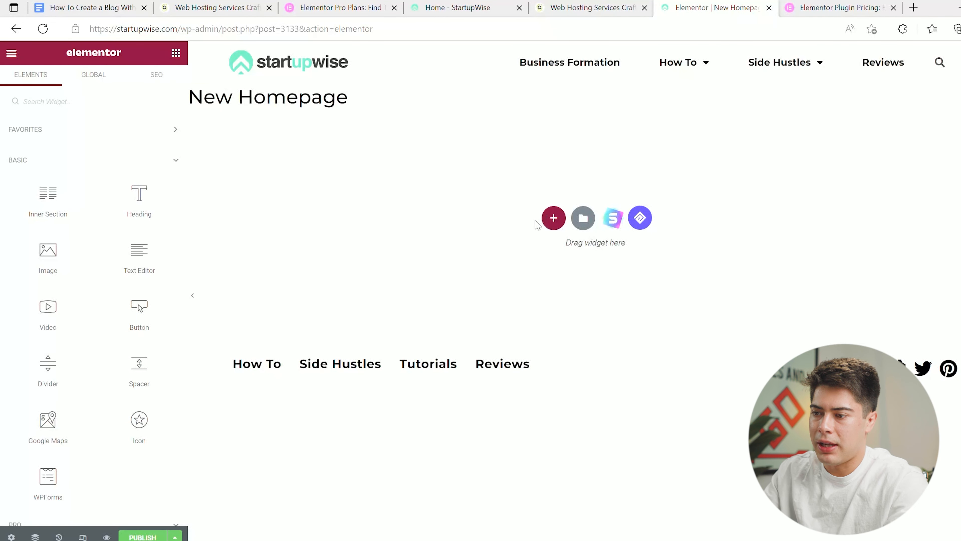
Examine the existing StartupWise homepage's hero, category cards and YouTube channel sections as a layout reference.
left_click(472, 3)
scroll(430, 155, "down", 3)
scroll(429, 155, "up", 3)
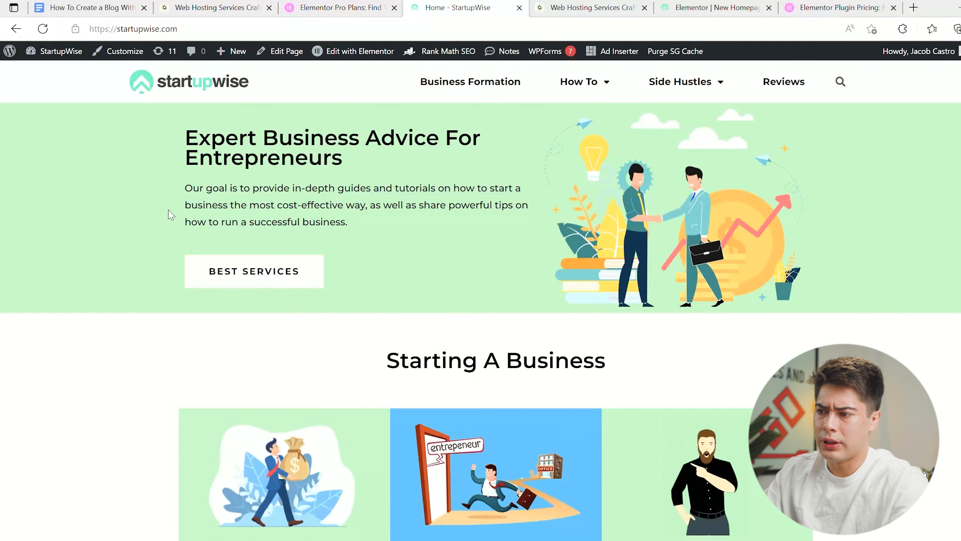
scroll(171, 215, "down", 10)
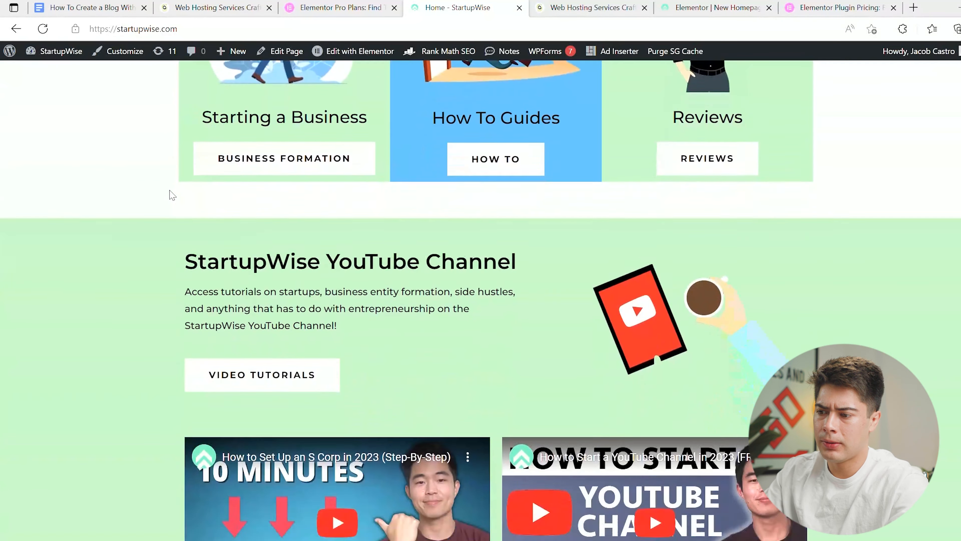
scroll(172, 191, "down", 4)
scroll(204, 174, "up", 2)
scroll(214, 181, "down", 2)
scroll(214, 181, "up", 2)
scroll(215, 174, "down", 3)
scroll(216, 175, "up", 10)
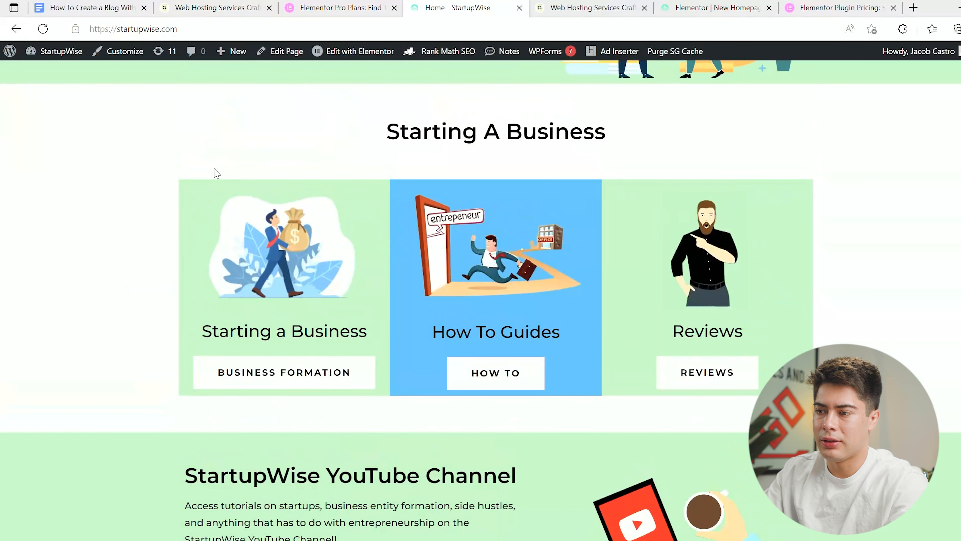
scroll(216, 174, "up", 4)
scroll(270, 167, "up", 2)
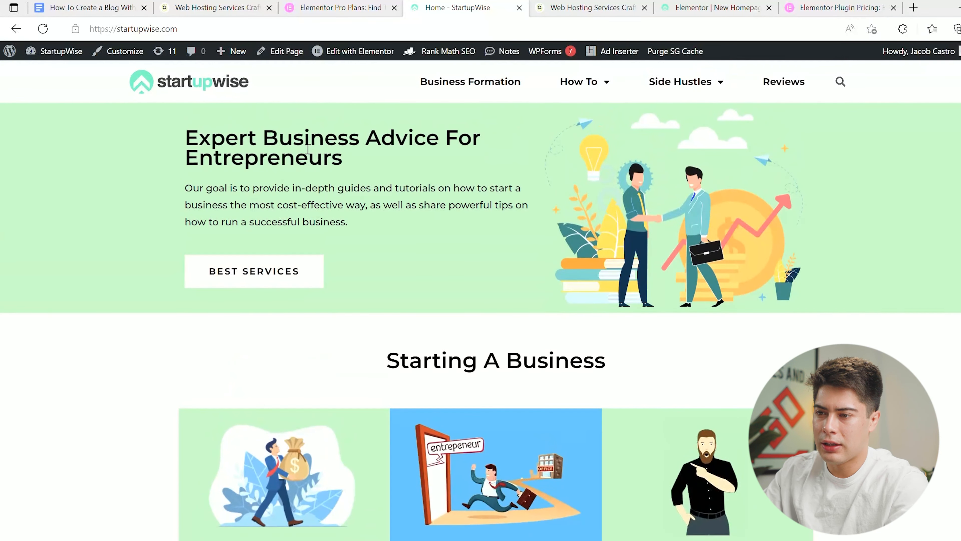
Add a two-column section to the New Homepage and place a Heading and a Text Editor widget in its left column.
left_click(716, 8)
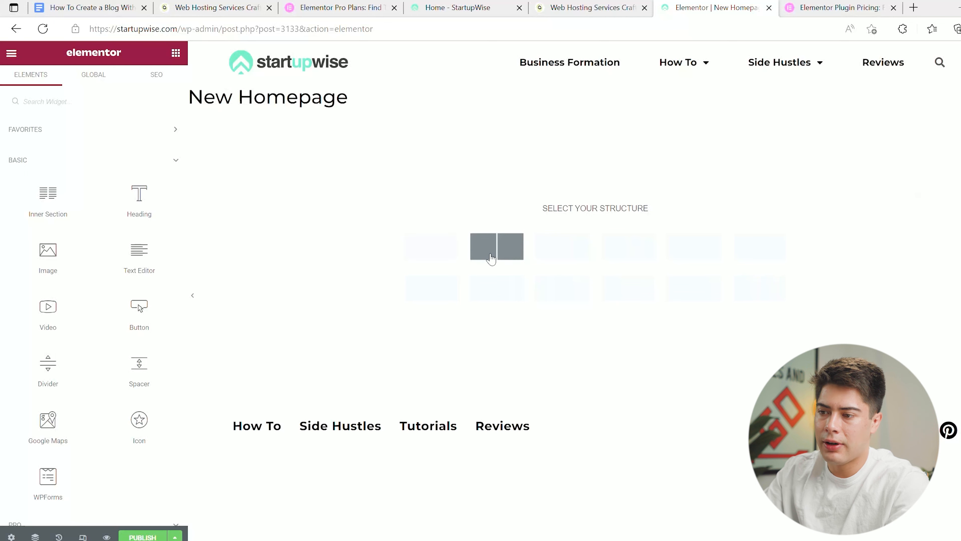
left_click(504, 254)
left_click(178, 54)
left_click_drag(139, 201, 373, 129)
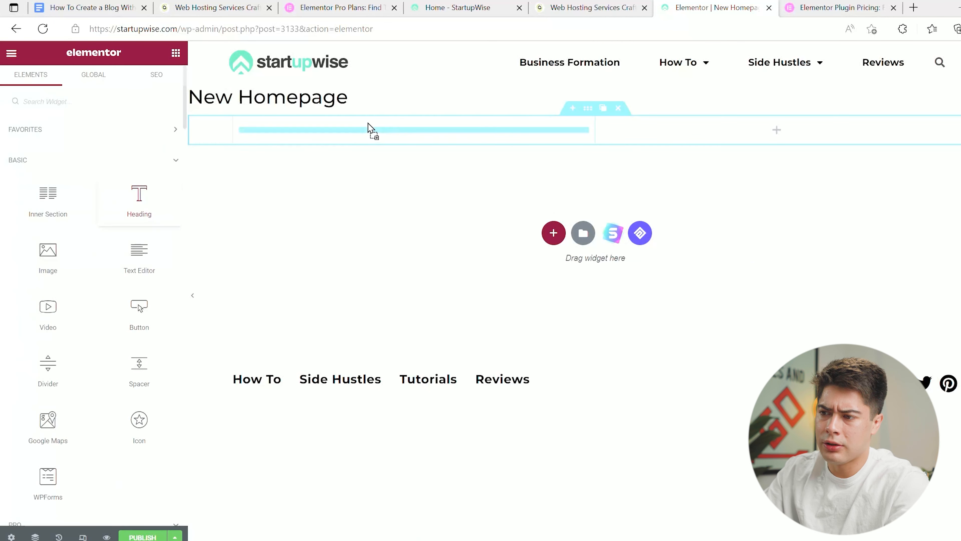
left_click(176, 54)
left_click_drag(141, 270, 367, 145)
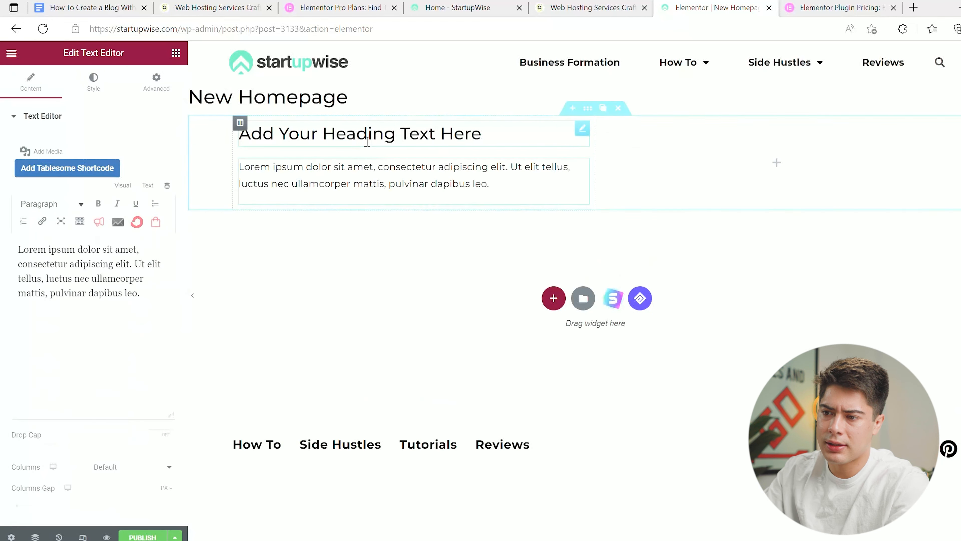
Add an Image widget to the section's right column and insert the handshake illustration R-1.png from the media library.
left_click(176, 53)
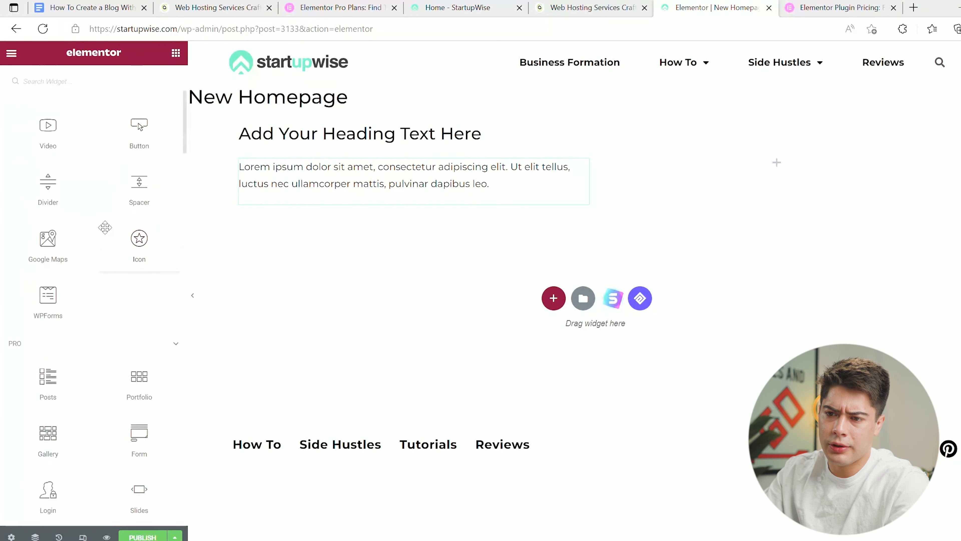
left_click_drag(46, 256, 764, 159)
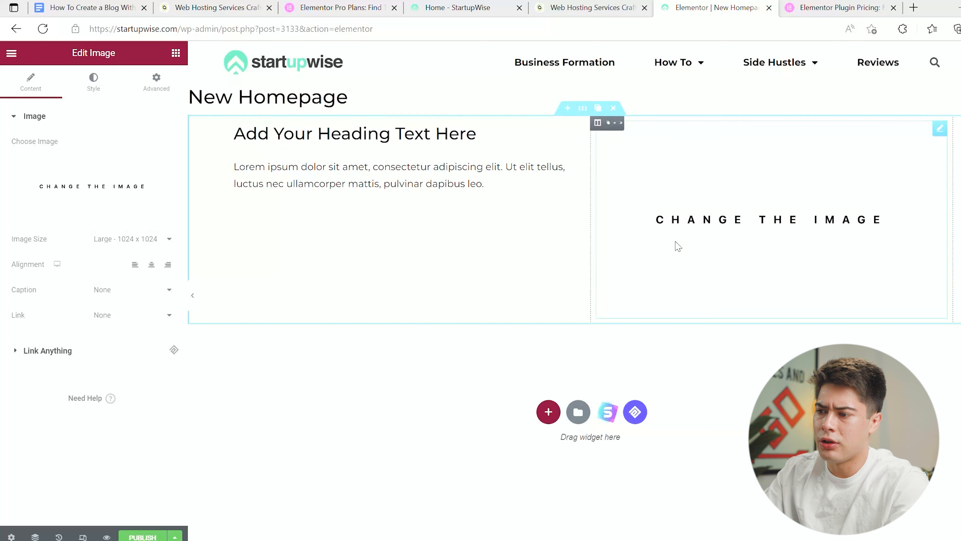
left_click(74, 212)
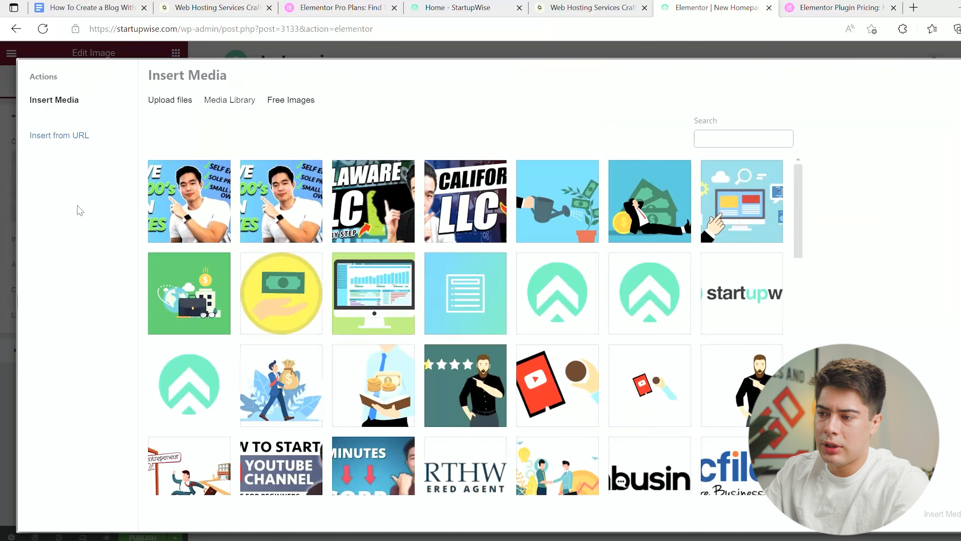
scroll(420, 299, "down", 3)
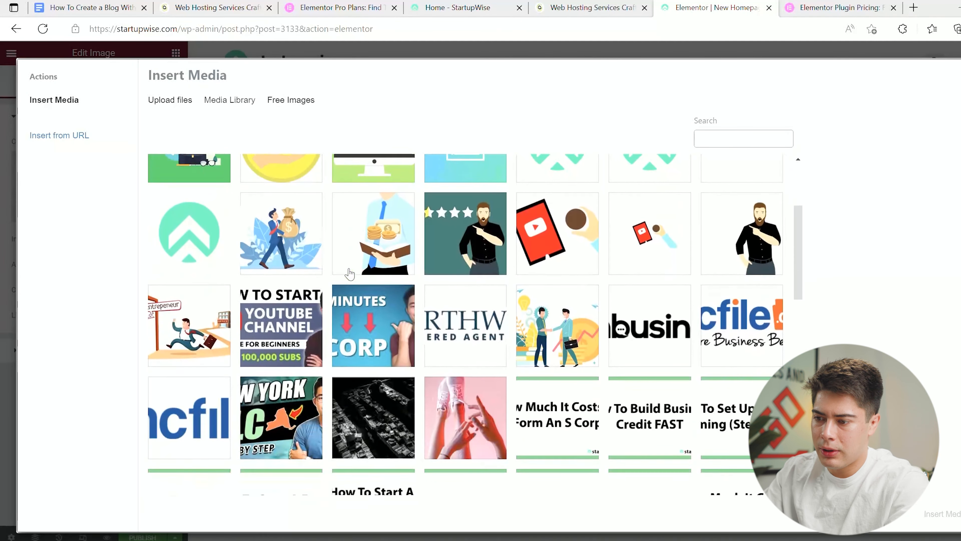
scroll(577, 382, "up", 1)
left_click(577, 383)
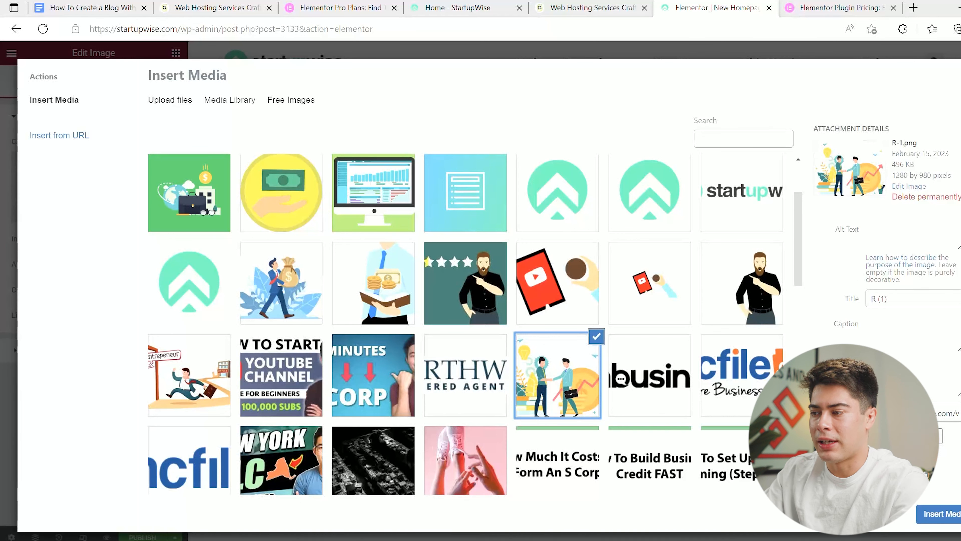
left_click(949, 518)
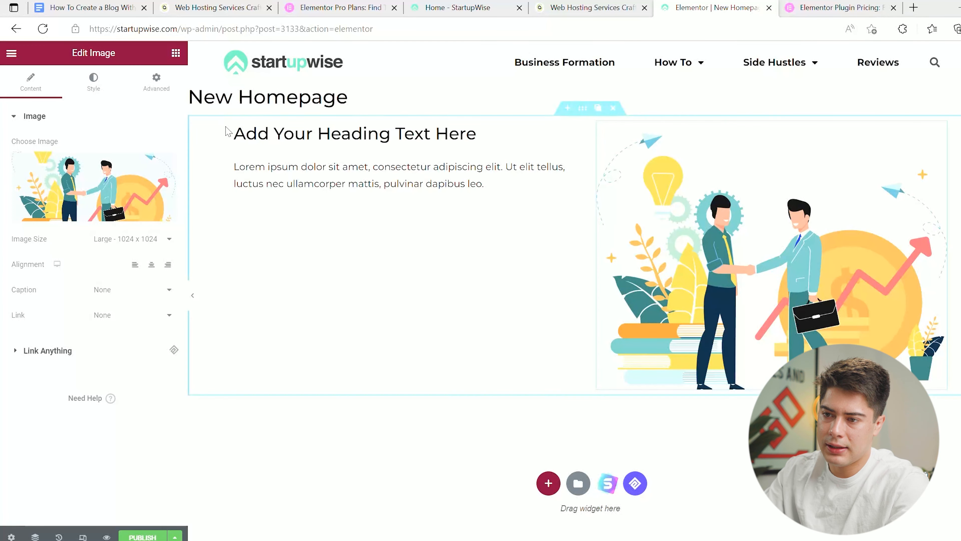
Vertically centre the left column's content and set its heading to "Expert Business Advice For Entrepreneurs".
left_click(236, 125)
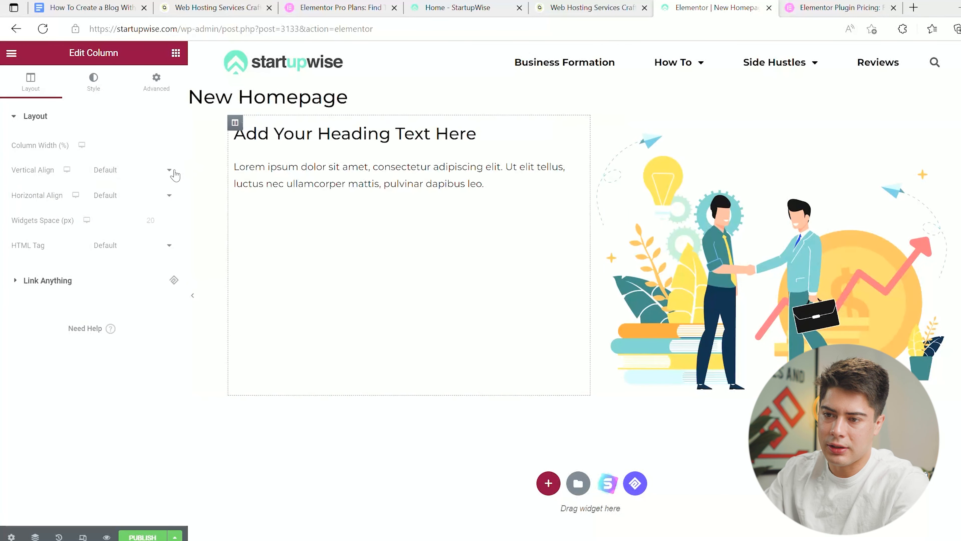
left_click(321, 226)
triple_click(322, 226)
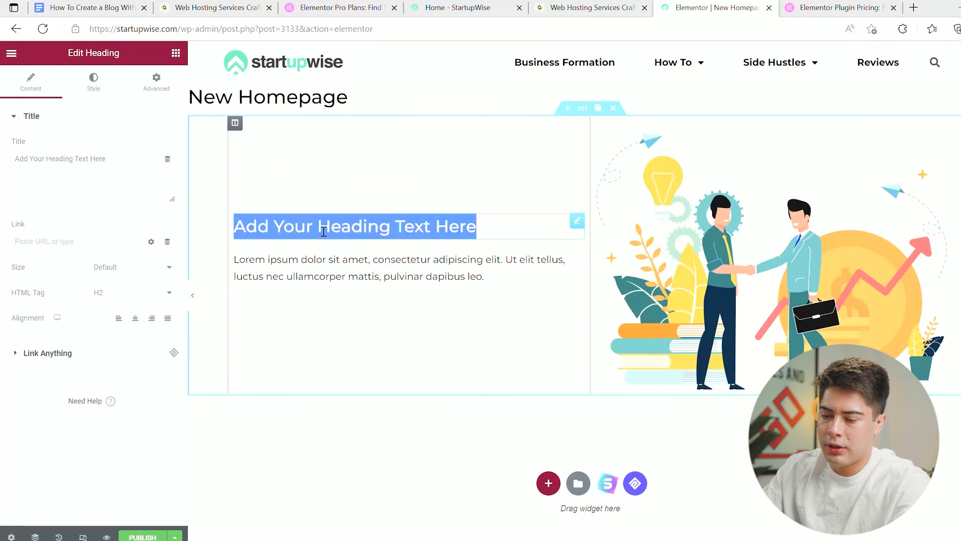
type("Expert Business Advice For Entrepreneurs")
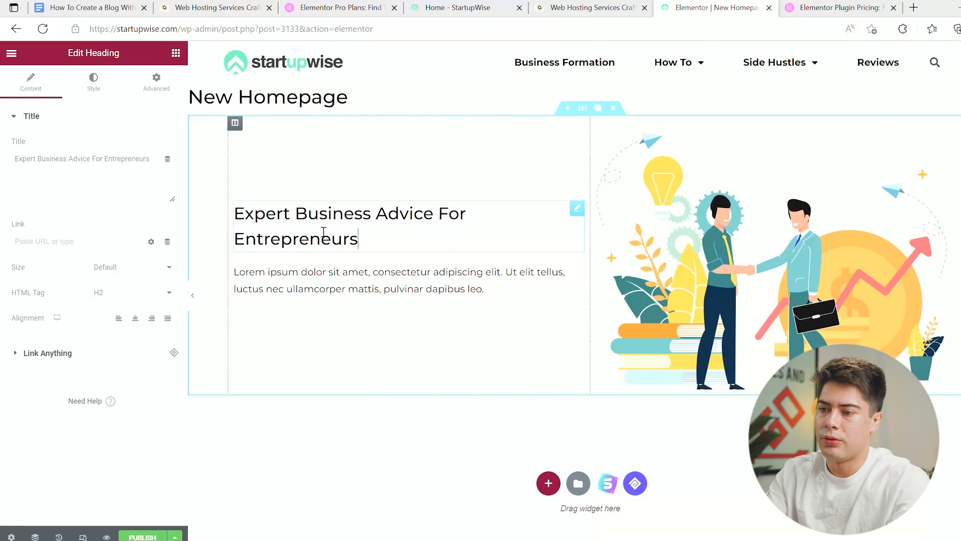
left_click(507, 284)
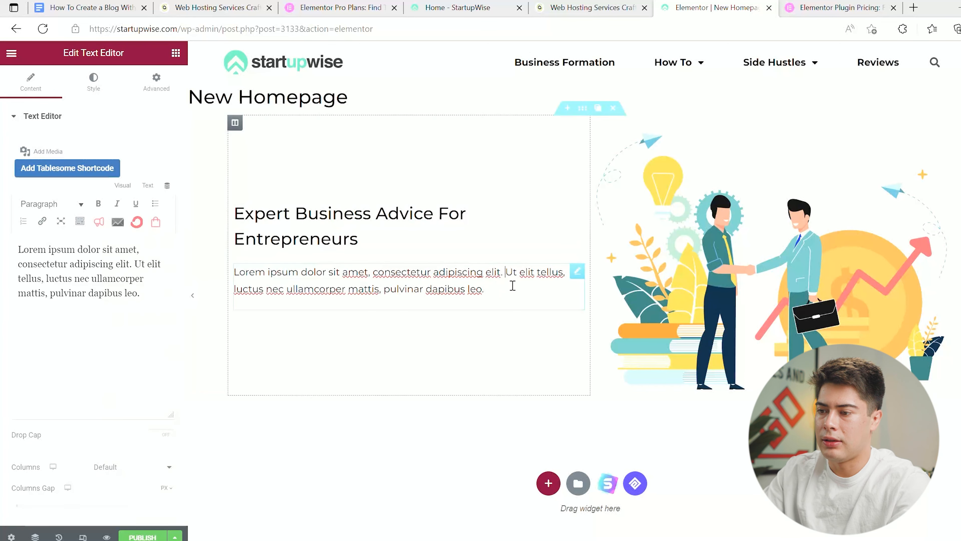
left_click_drag(486, 290, 249, 305)
left_click(517, 273)
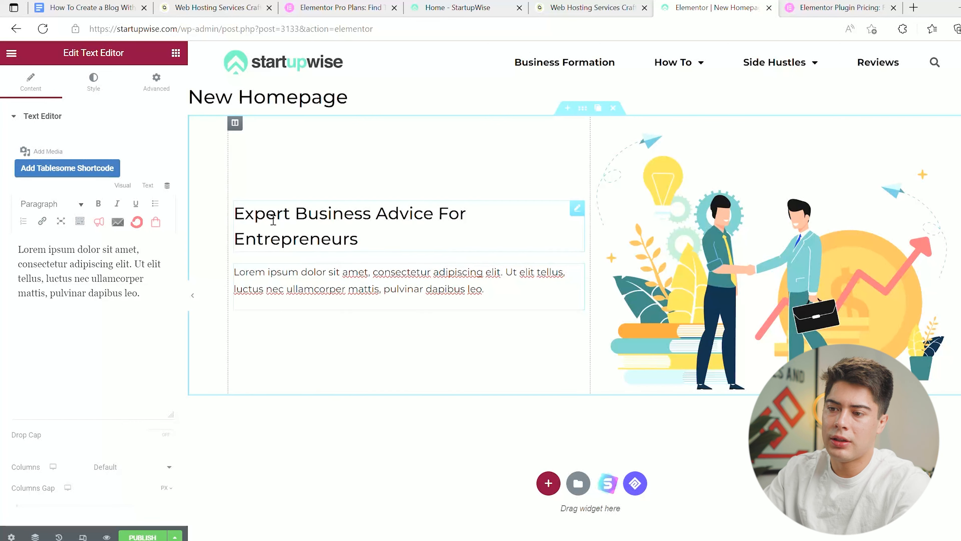
Set the HTML tag of the "Expert Business Advice For Entrepreneurs" heading to H1.
left_click(369, 245)
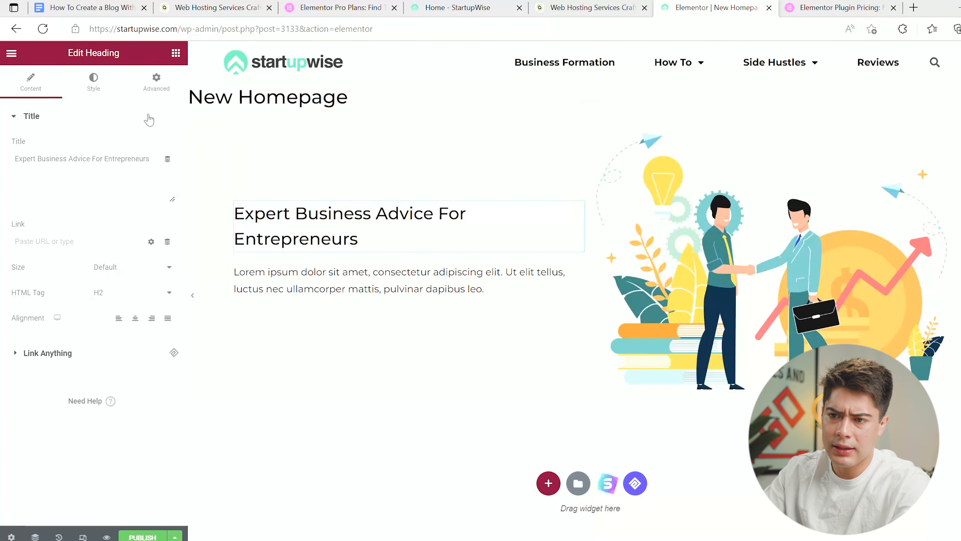
left_click(136, 292)
left_click(137, 313)
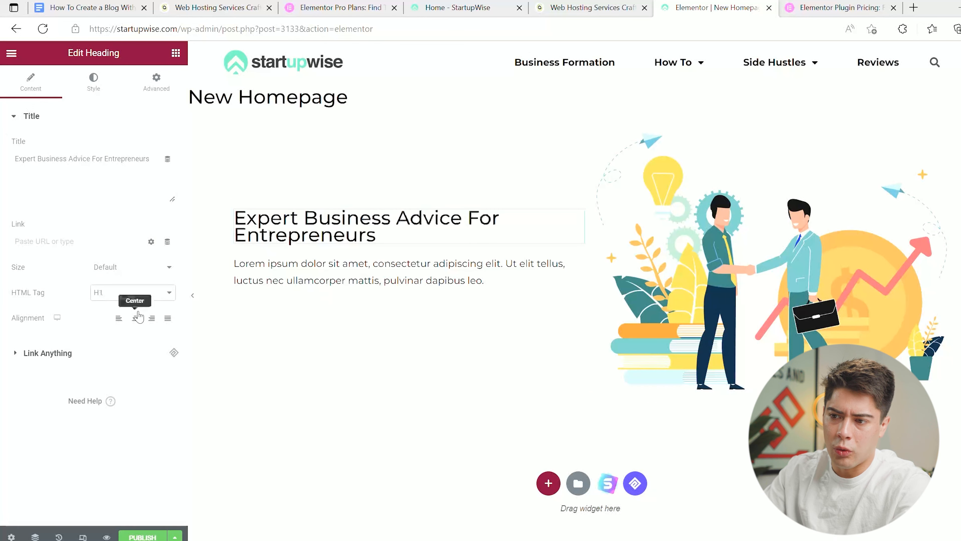
Set the hero heading's typography to weight 700 (Bold) and size 26 px.
left_click(96, 81)
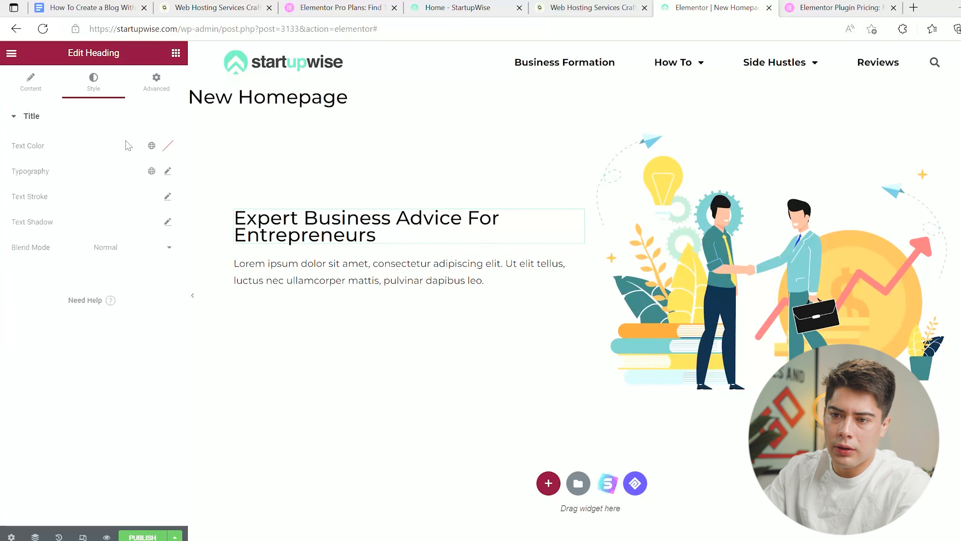
left_click(151, 171)
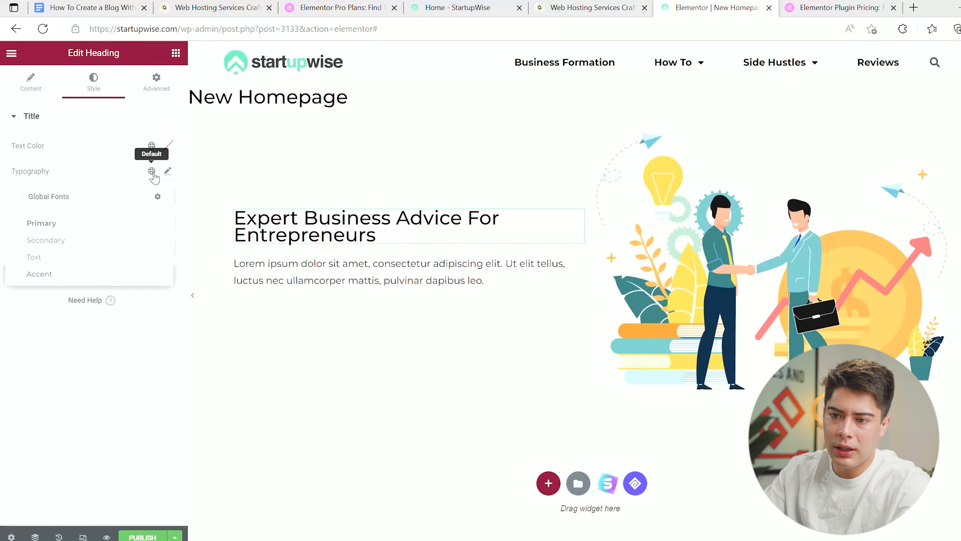
left_click(168, 171)
left_click(133, 291)
left_click(147, 362)
left_click_drag(27, 266, 42, 275)
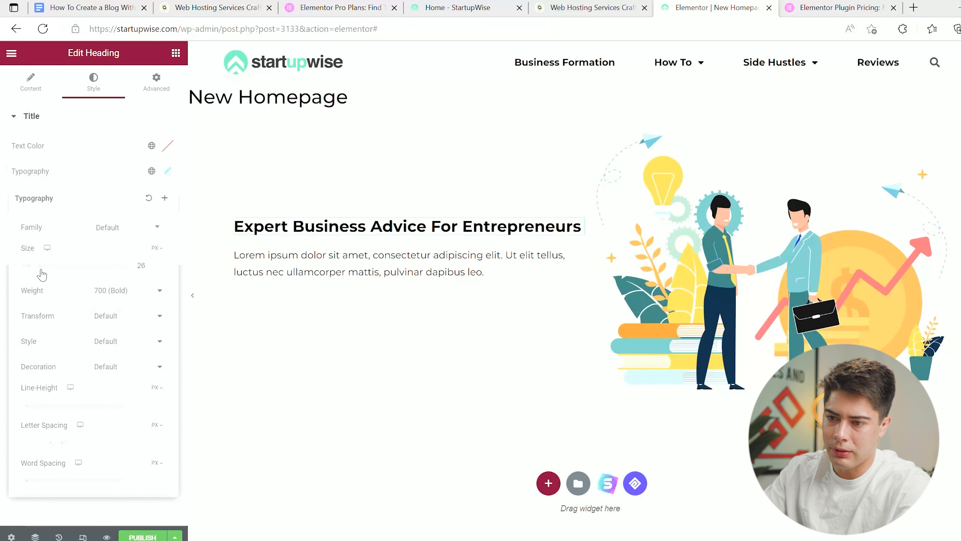
Set the font weight of the paragraph below the hero heading to 500 (Medium).
triple_click(450, 279)
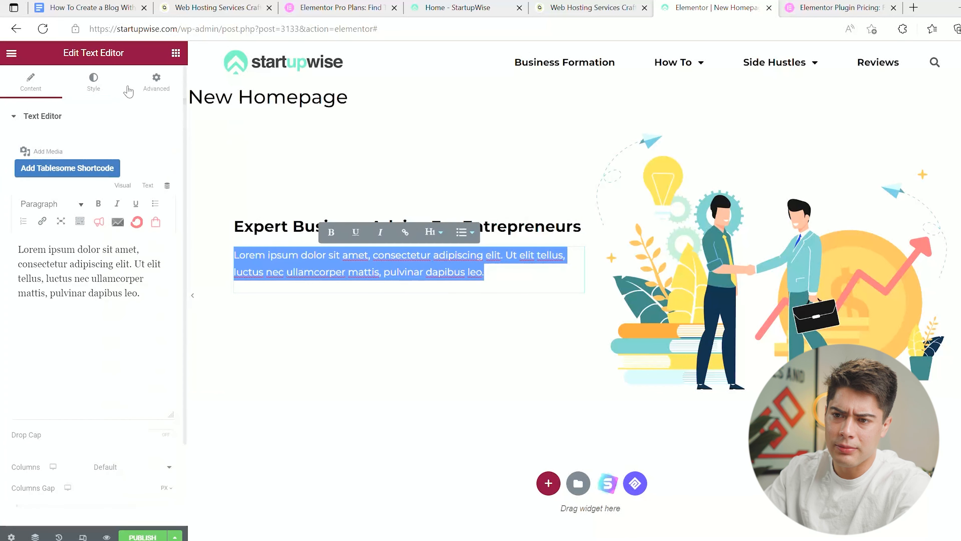
left_click(108, 84)
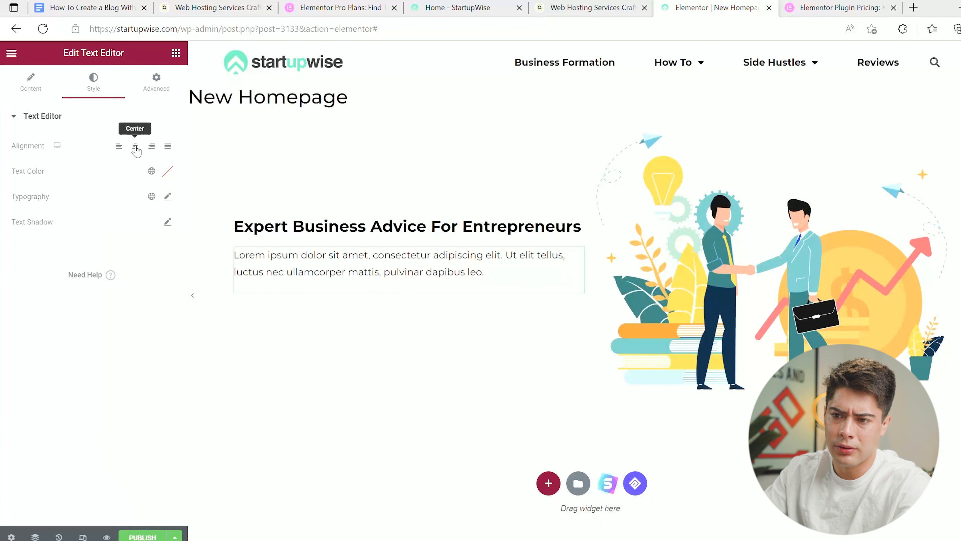
left_click(169, 199)
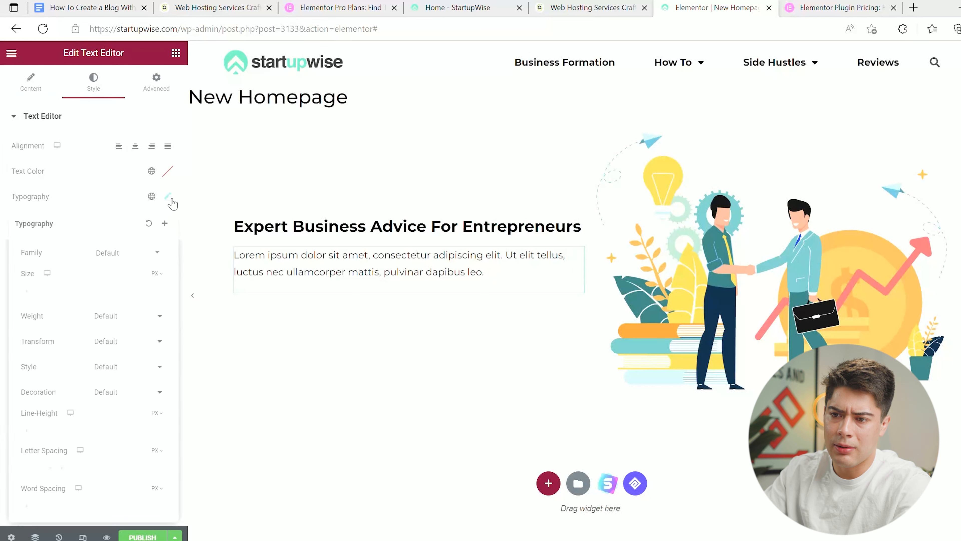
left_click(157, 316)
left_click(134, 390)
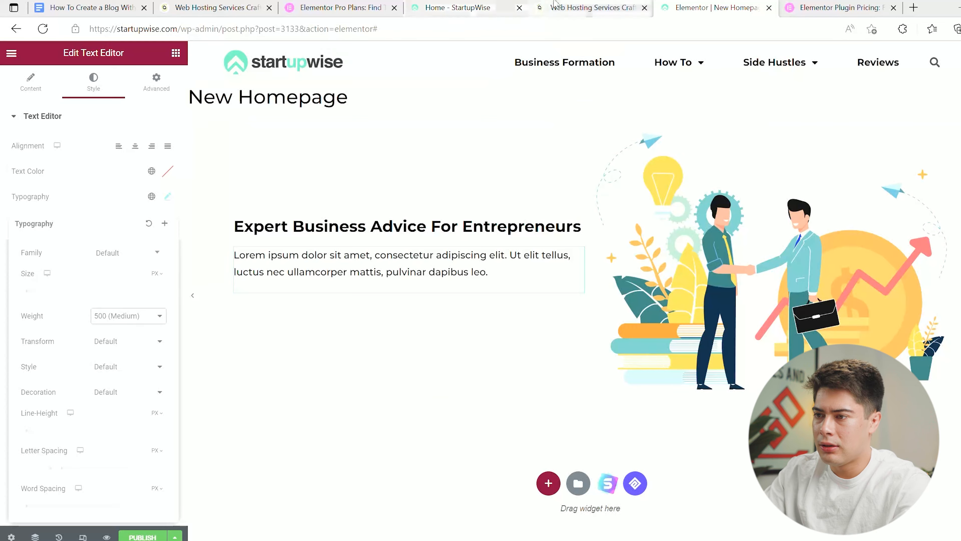
Check the existing homepage's hero and give the new hero section a classic background in the global colour Site Color (Green).
left_click(436, 7)
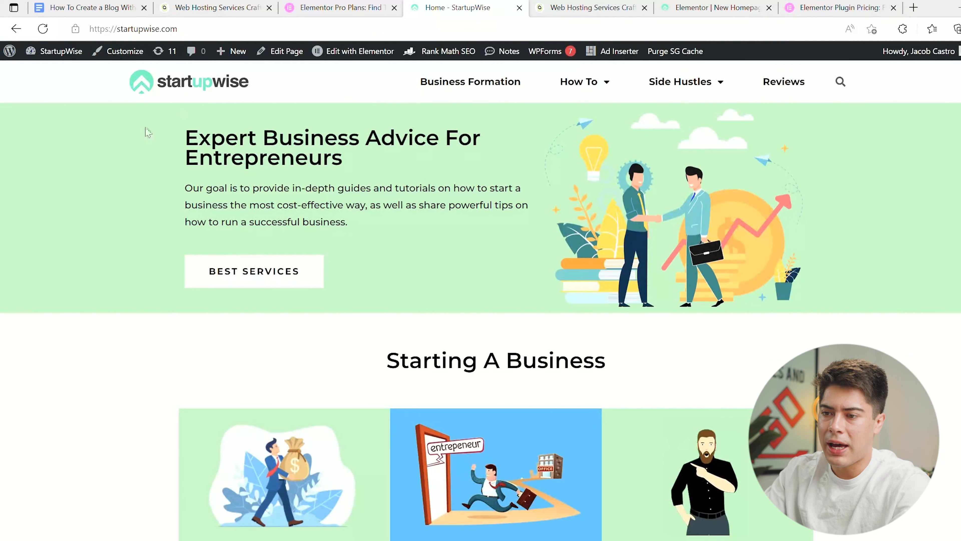
left_click(724, 7)
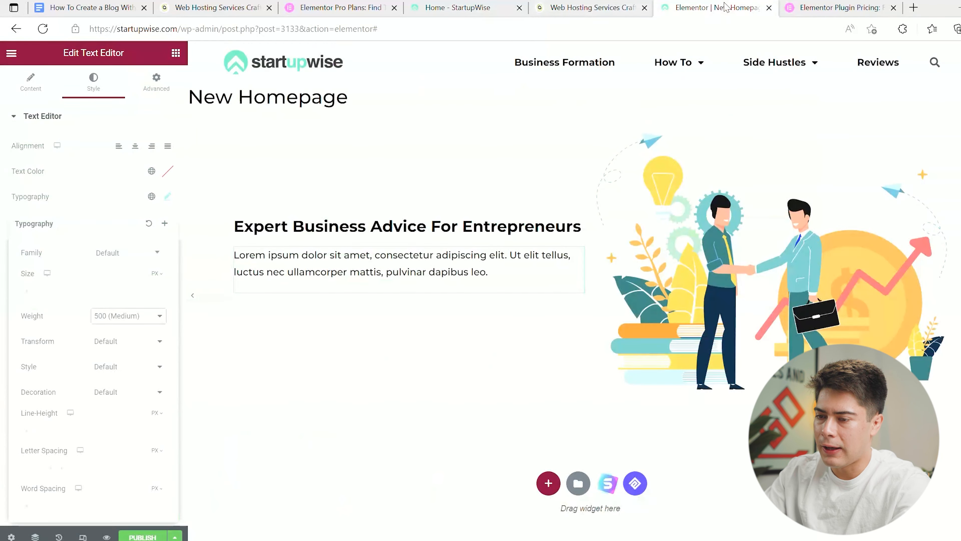
left_click(587, 111)
left_click(93, 81)
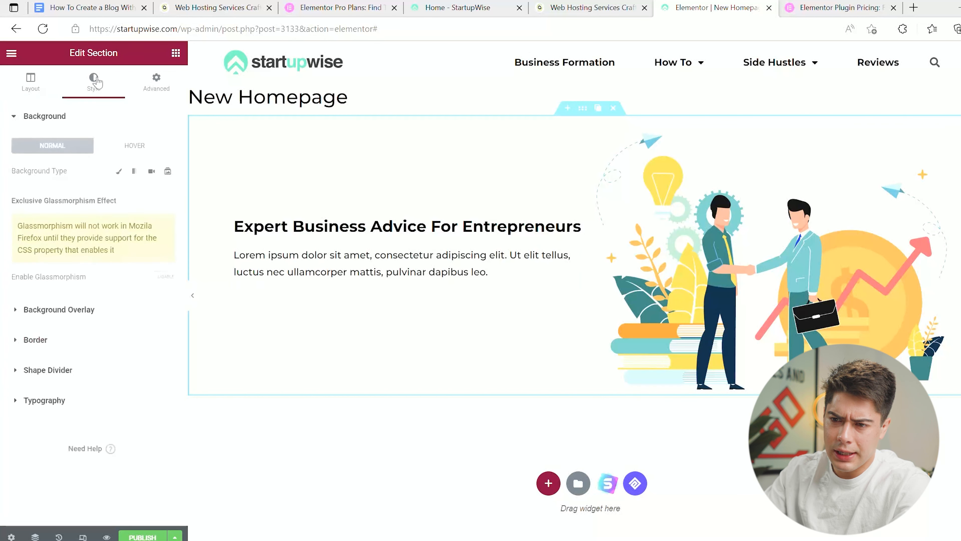
left_click(118, 170)
left_click(152, 196)
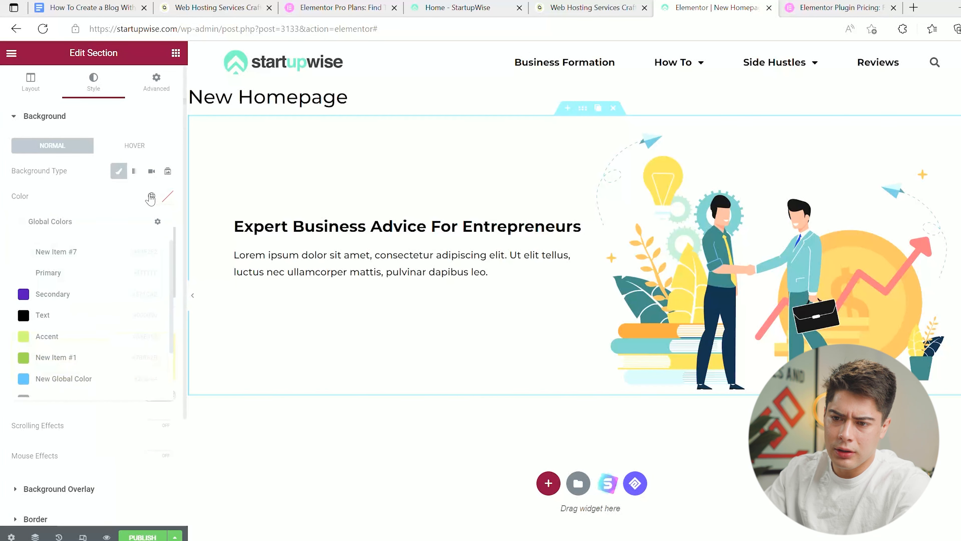
left_click(167, 196)
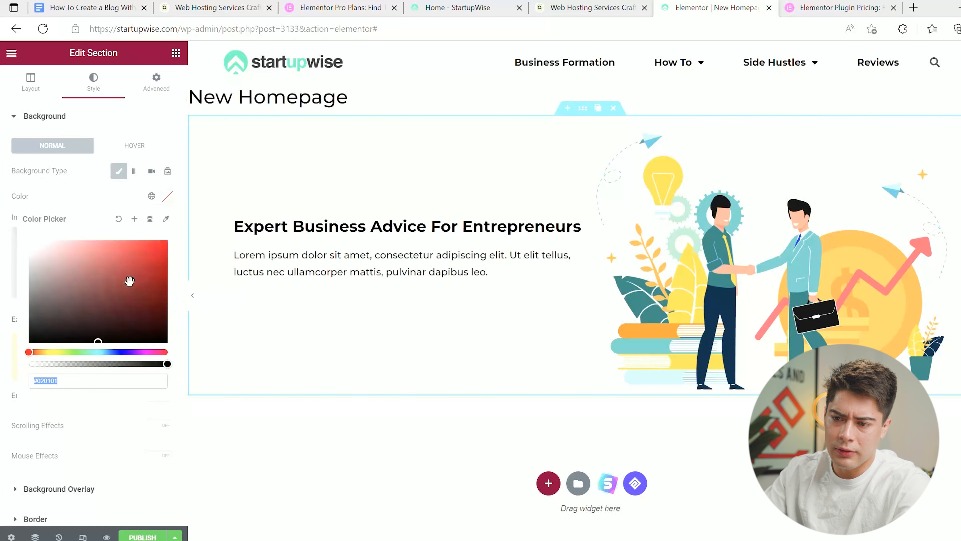
left_click(159, 201)
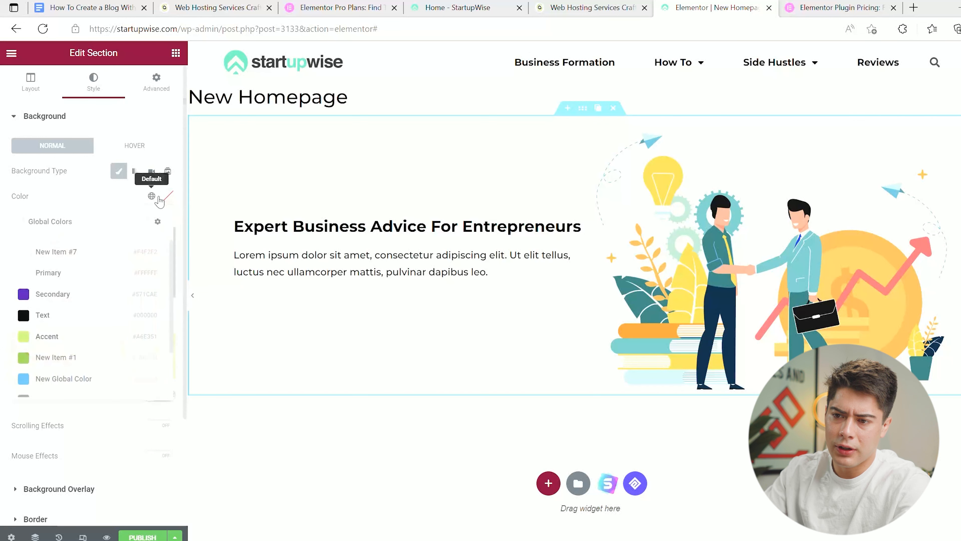
scroll(65, 341, "down", 2)
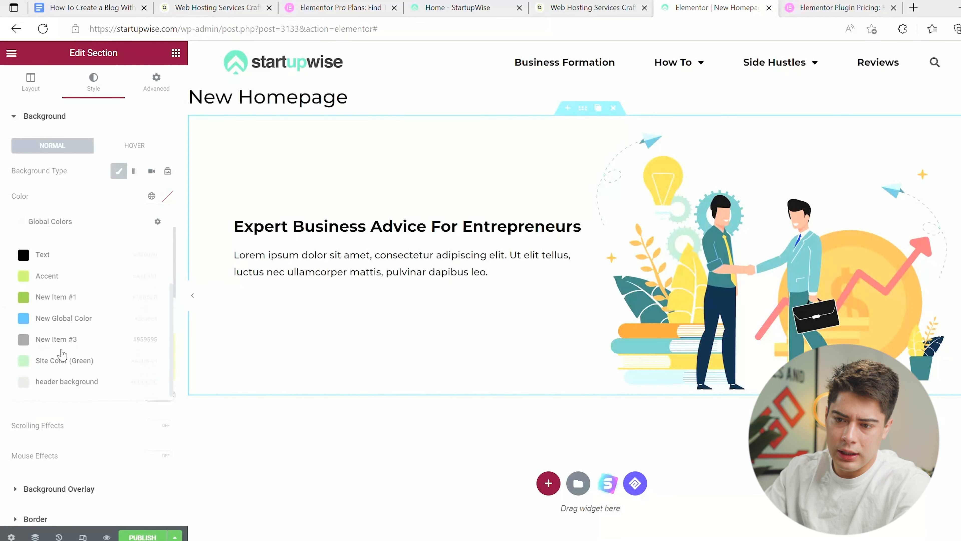
left_click(58, 362)
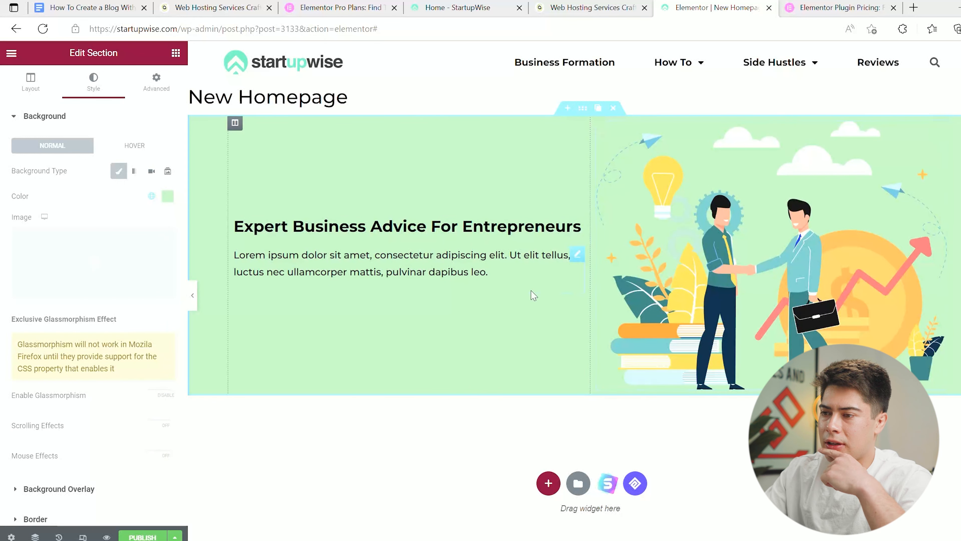
Compare with the existing homepage's hero and add a Button widget below the paragraph in the left column.
left_click(458, 7)
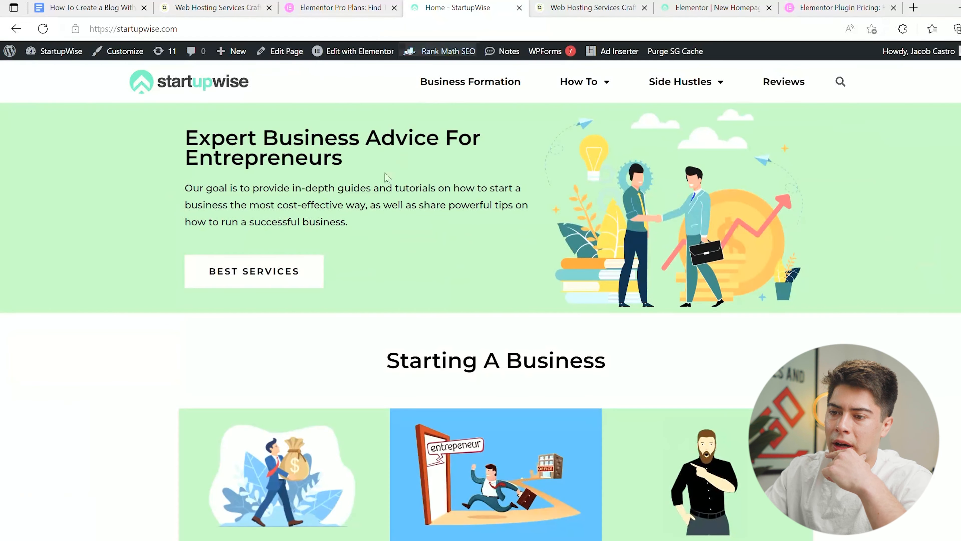
left_click(711, 6)
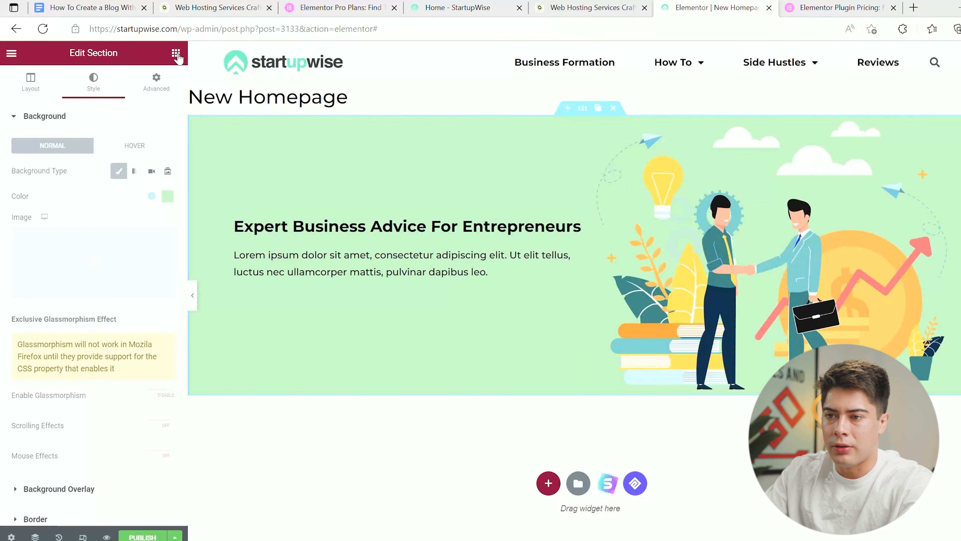
left_click(176, 55)
left_click_drag(76, 341, 273, 301)
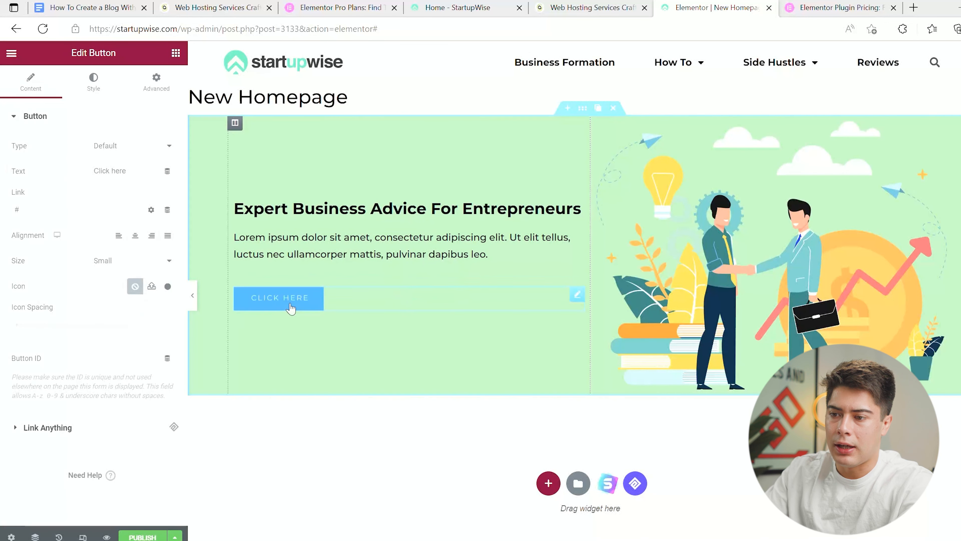
Try the Info and Warning types on the hero button and return it to Default.
left_click(151, 148)
left_click(151, 175)
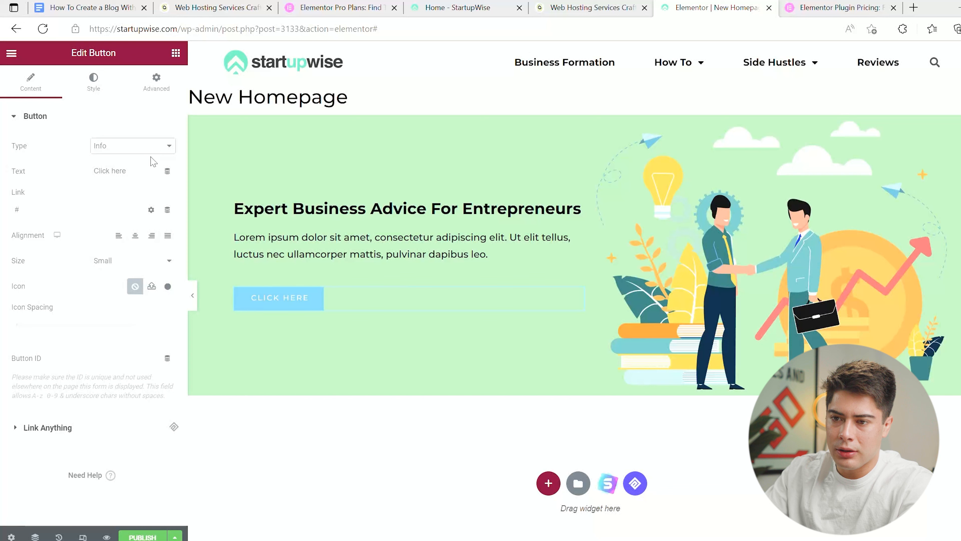
key("Down")
key("Down")
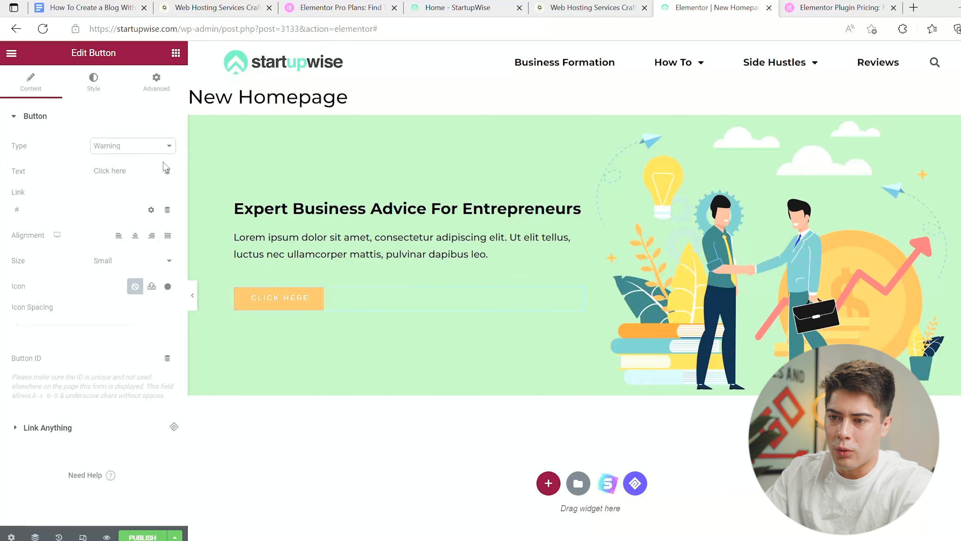
left_click(160, 162)
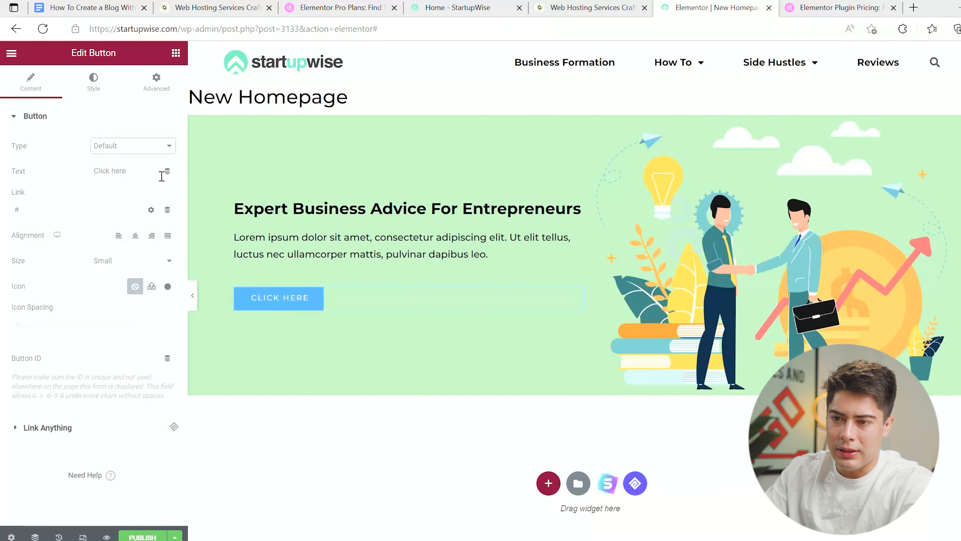
Label the hero button "Best Services" like the one on the existing homepage and set its size to Large.
left_click(454, 8)
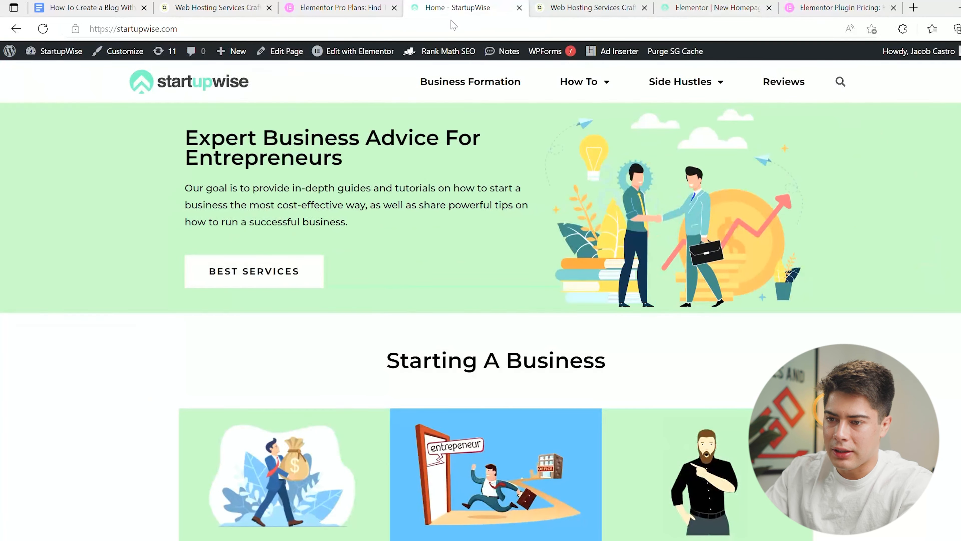
left_click(707, 8)
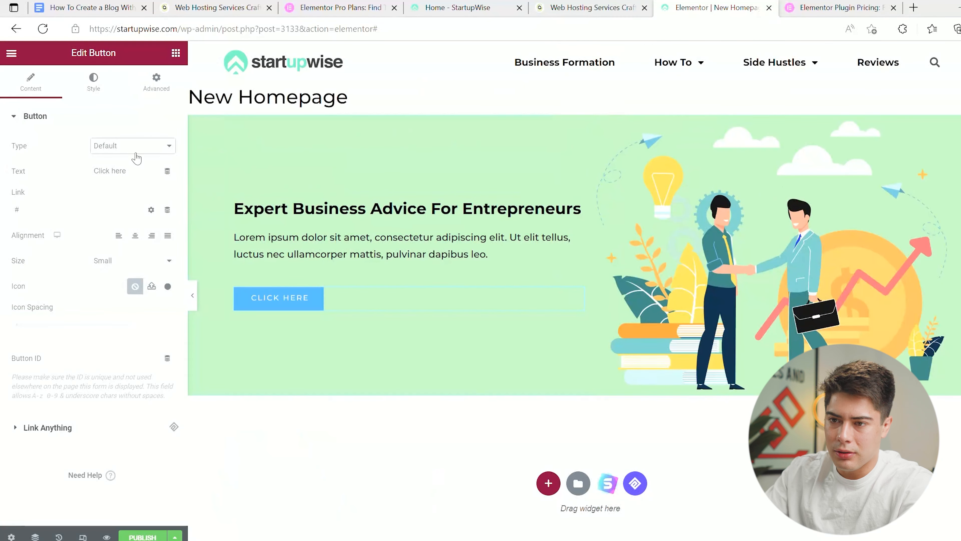
double_click(135, 177)
type("Services")
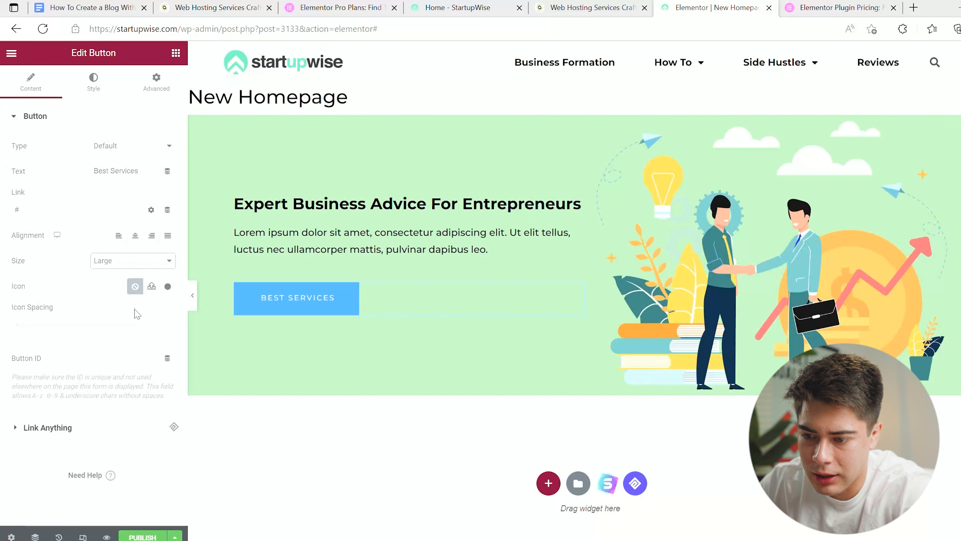
key("Down")
Leave the second editor copy for the WordPress page list, view the published Business Formation page and copy its URL.
left_click(126, 217)
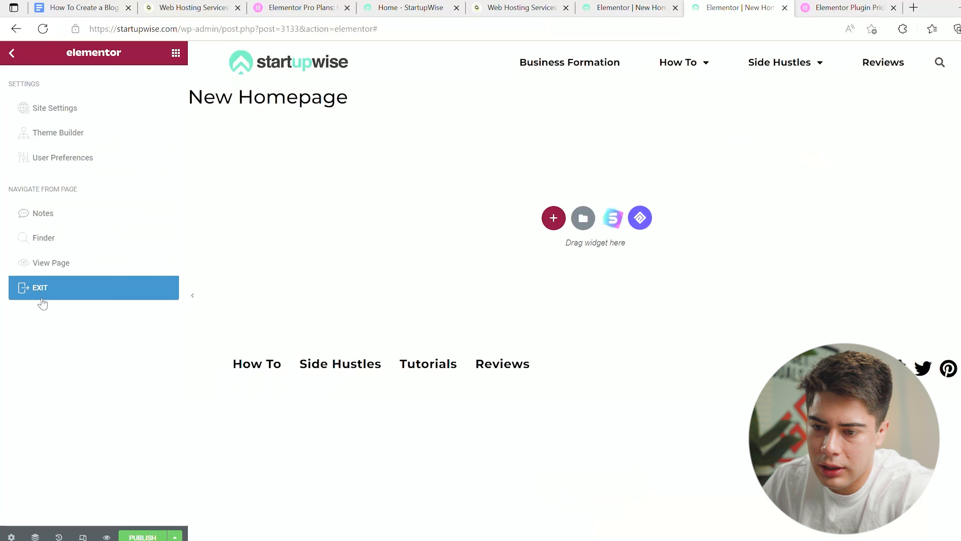
left_click(51, 289)
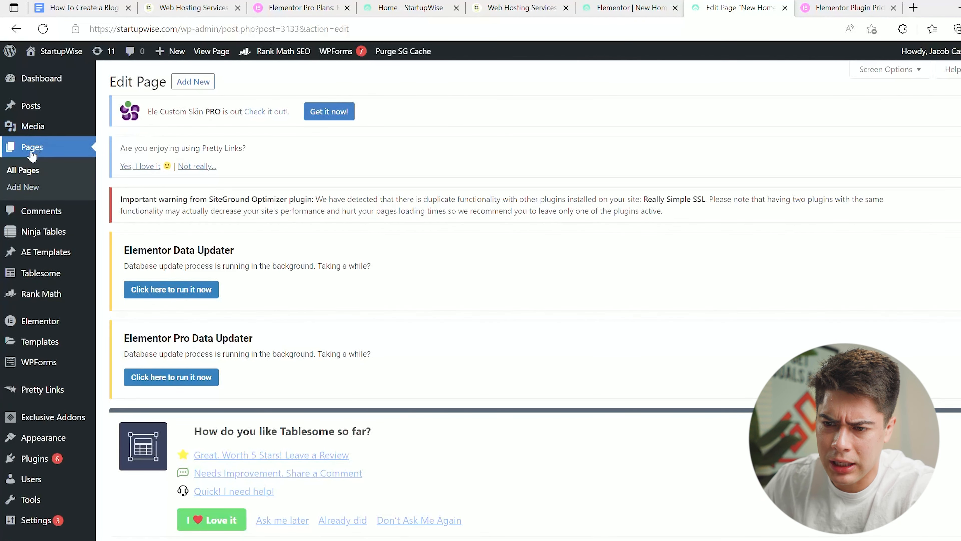
left_click(32, 153)
left_click(184, 178)
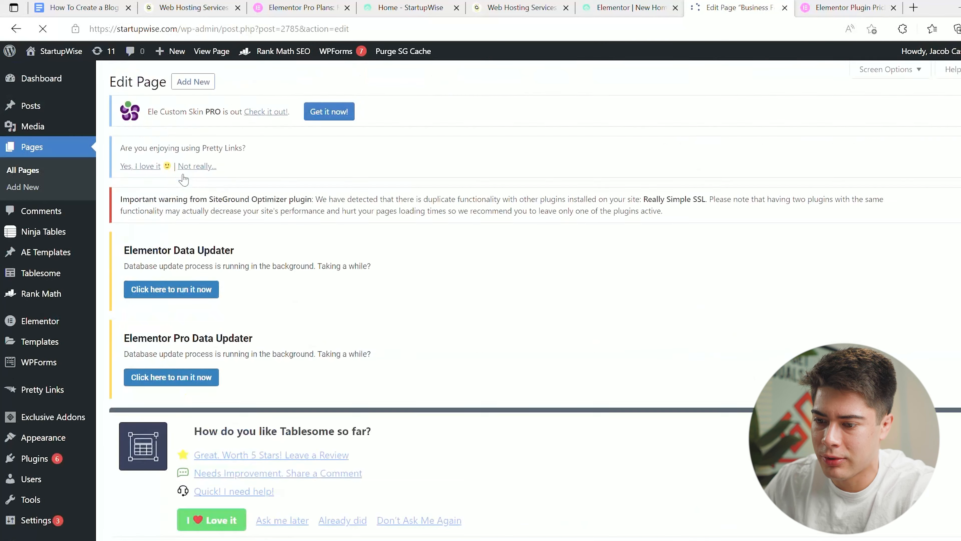
scroll(183, 179, "down", 6)
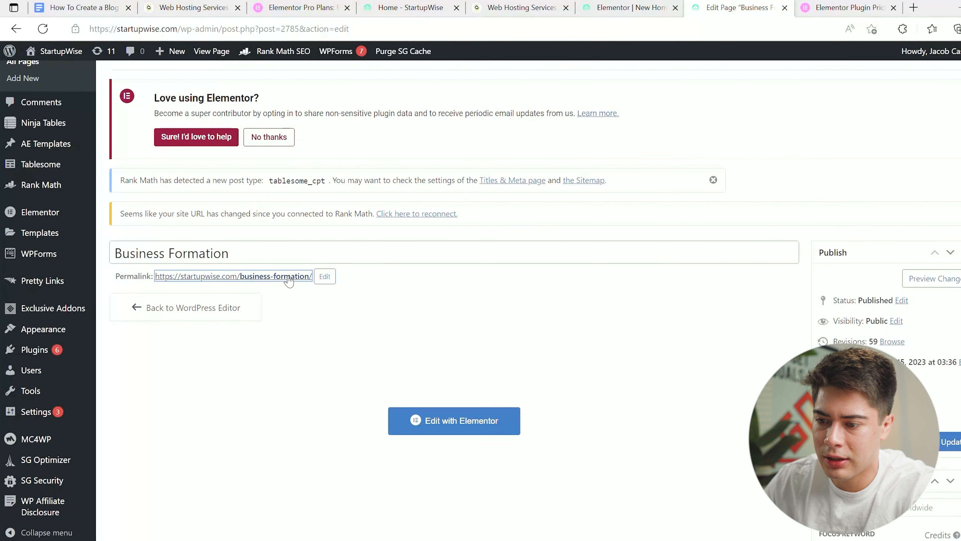
left_click(289, 276)
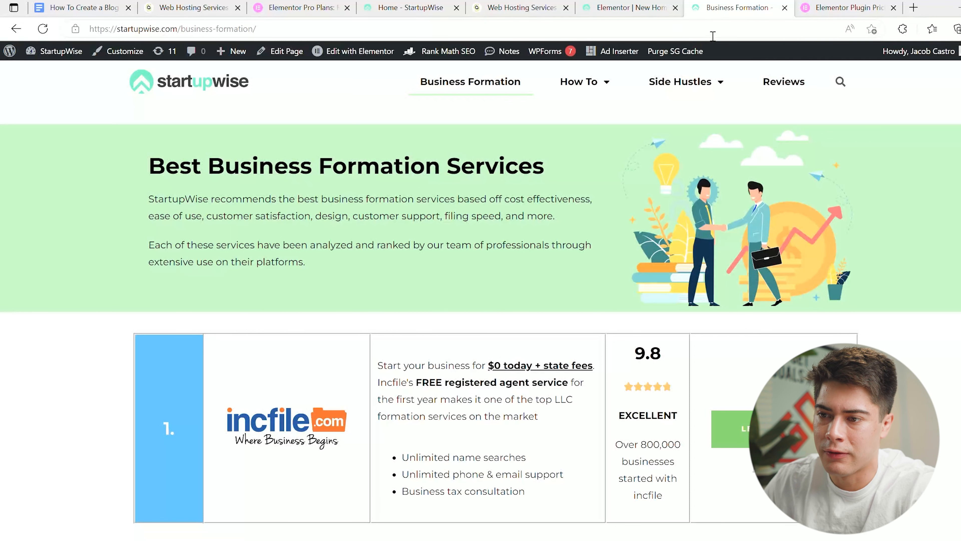
left_click(723, 28)
key("ctrl+c")
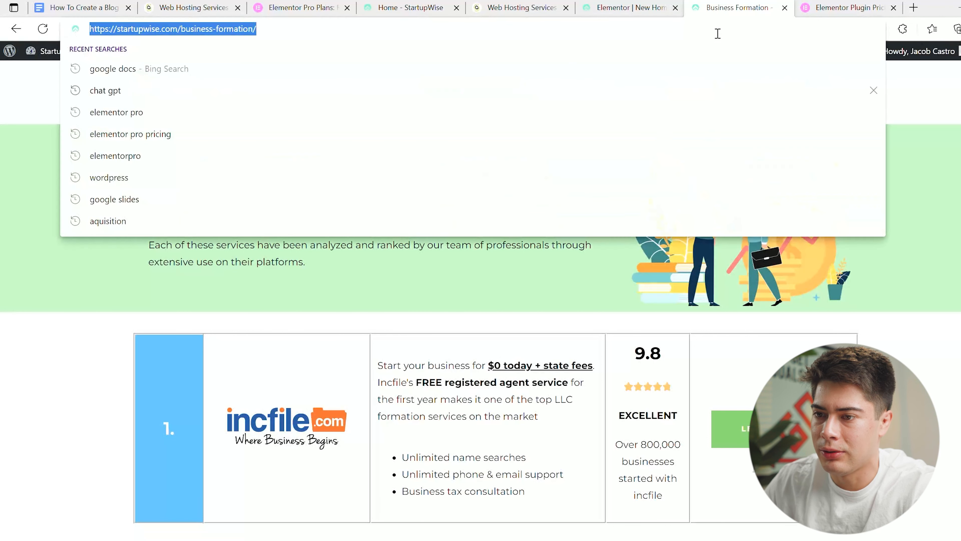
Link the hero button on the new homepage to the copied Business Formation URL and show its link options.
left_click(631, 7)
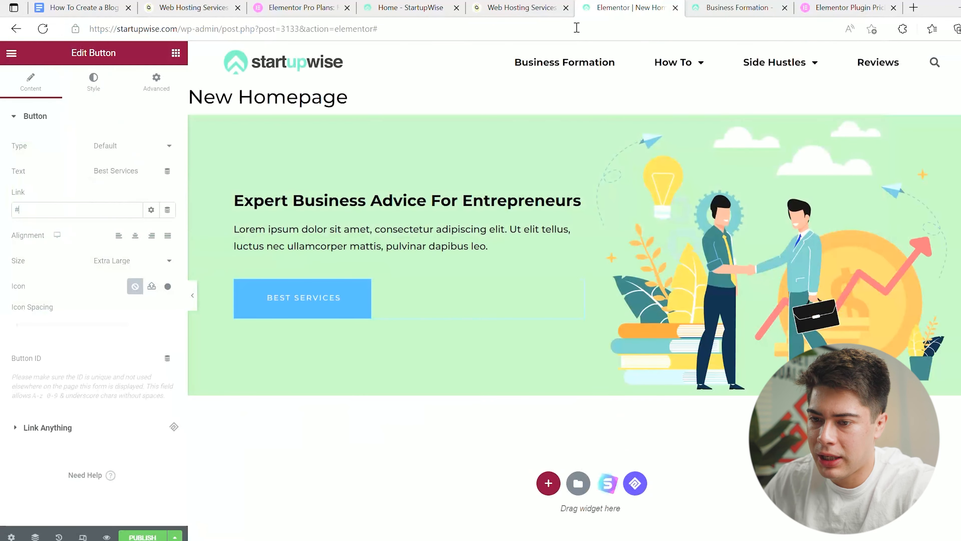
left_click(61, 209)
key("ctrl+v")
left_click(151, 210)
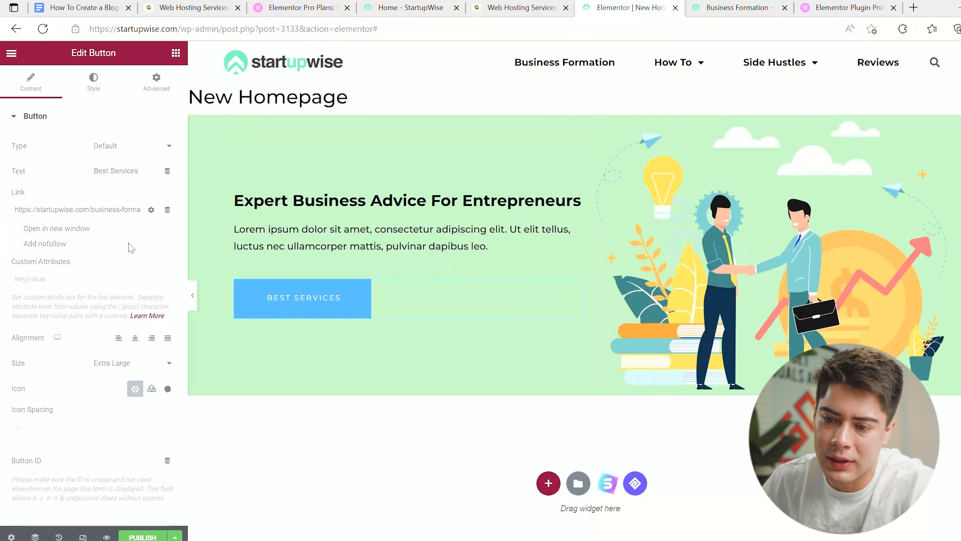
Set the hero button's typography to weight 700 (Bold) with a text size of about 16 px.
left_click(93, 81)
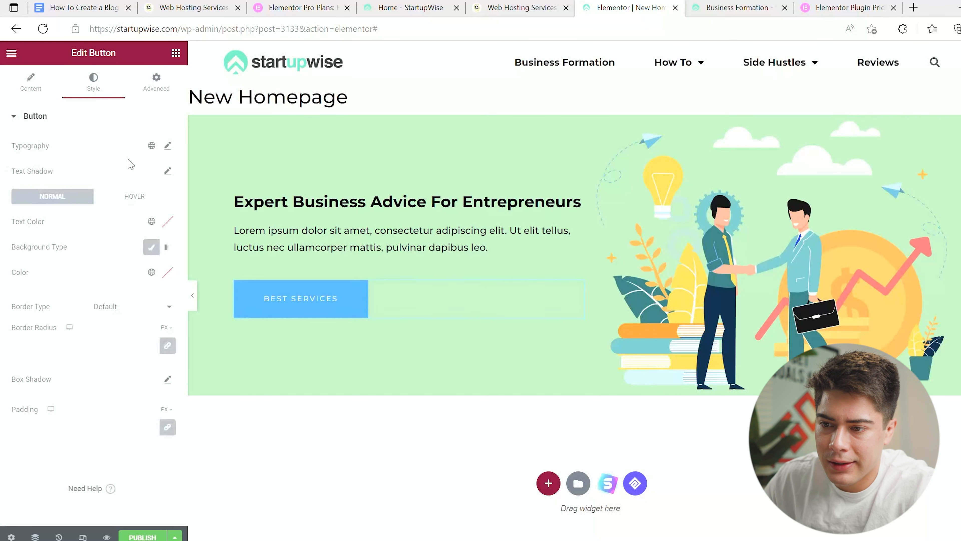
left_click(152, 146)
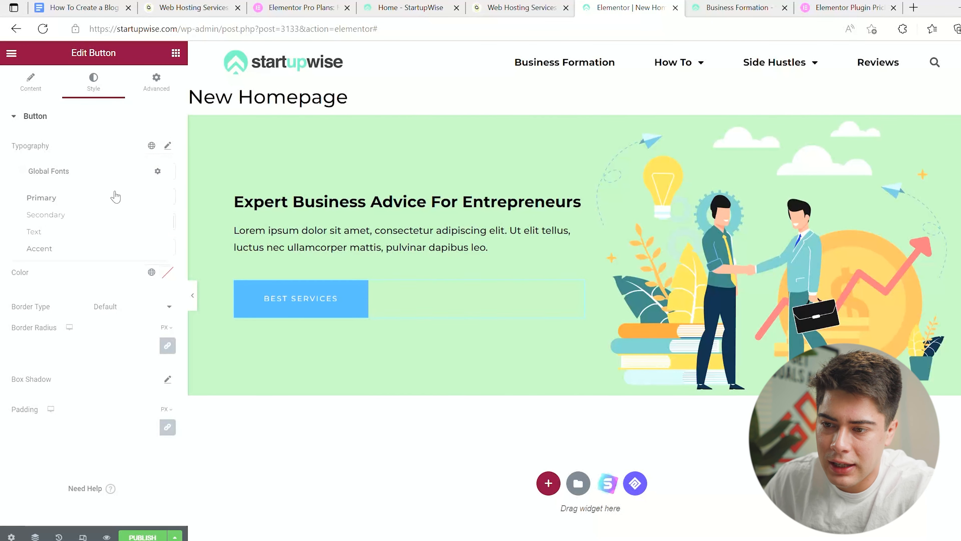
left_click(167, 145)
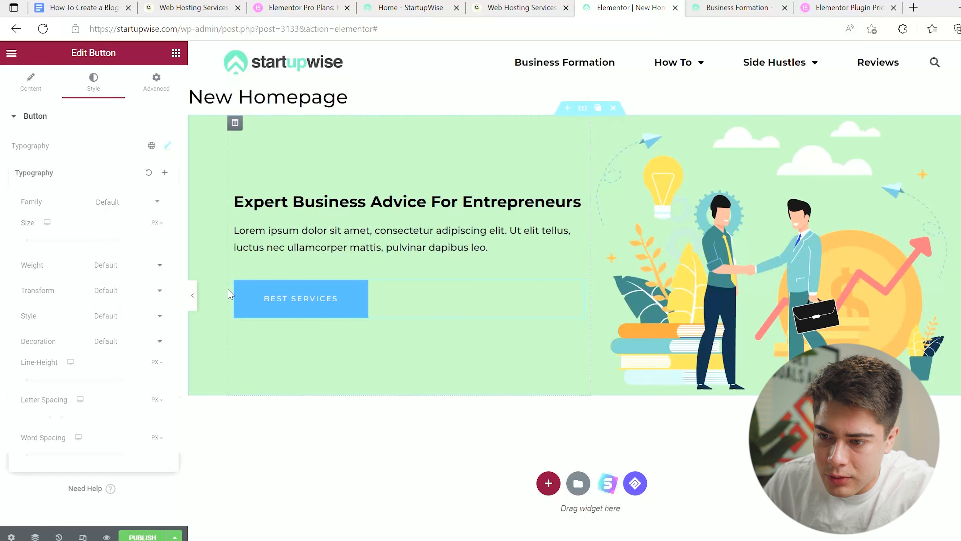
left_click(137, 337)
left_click_drag(27, 244, 34, 245)
left_click(160, 243)
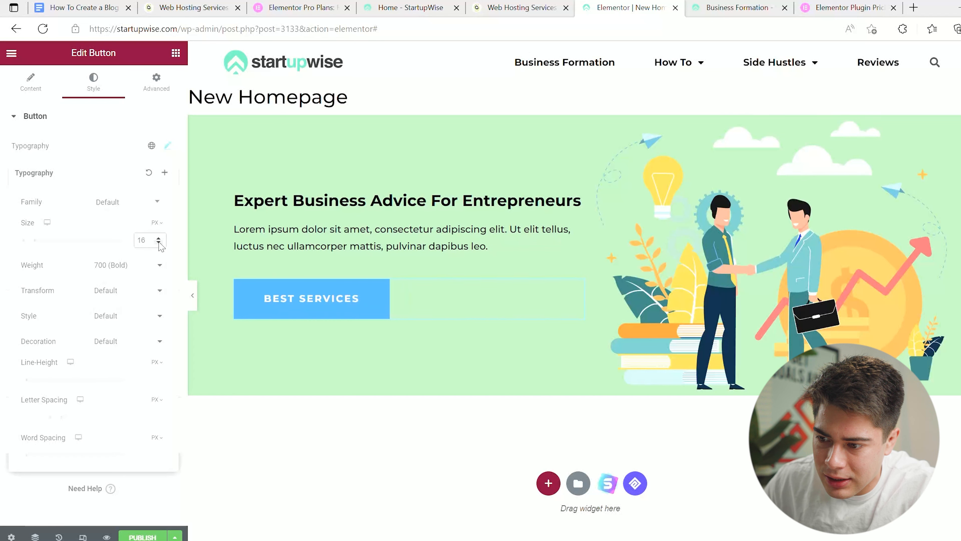
left_click(167, 146)
Compare with the existing homepage's button and give the hero button black text on a white background using global colours.
left_click(134, 197)
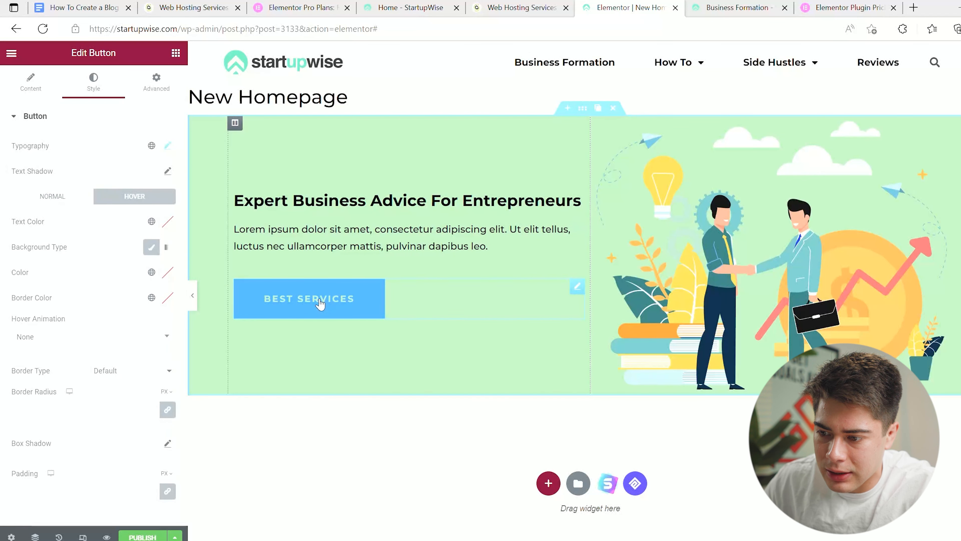
left_click(405, 8)
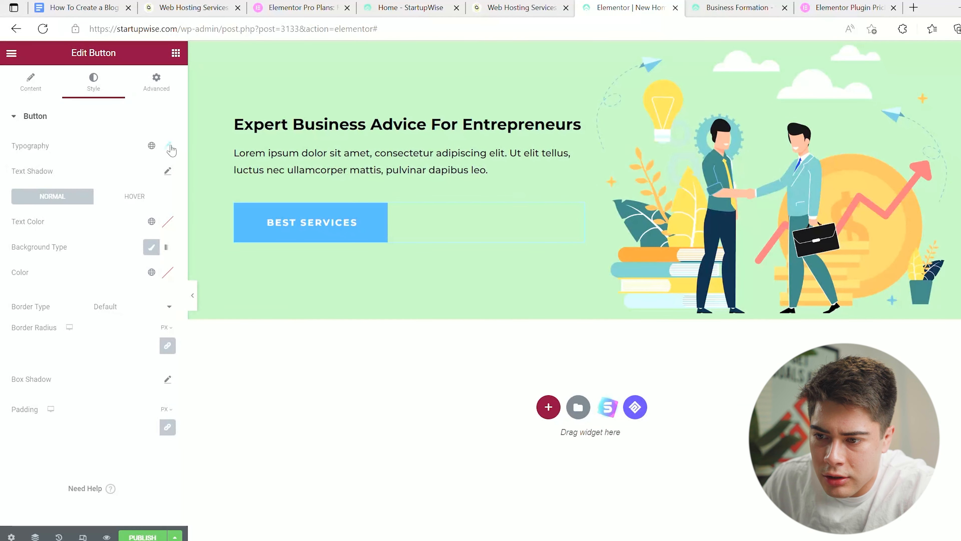
left_click(151, 221)
left_click(86, 337)
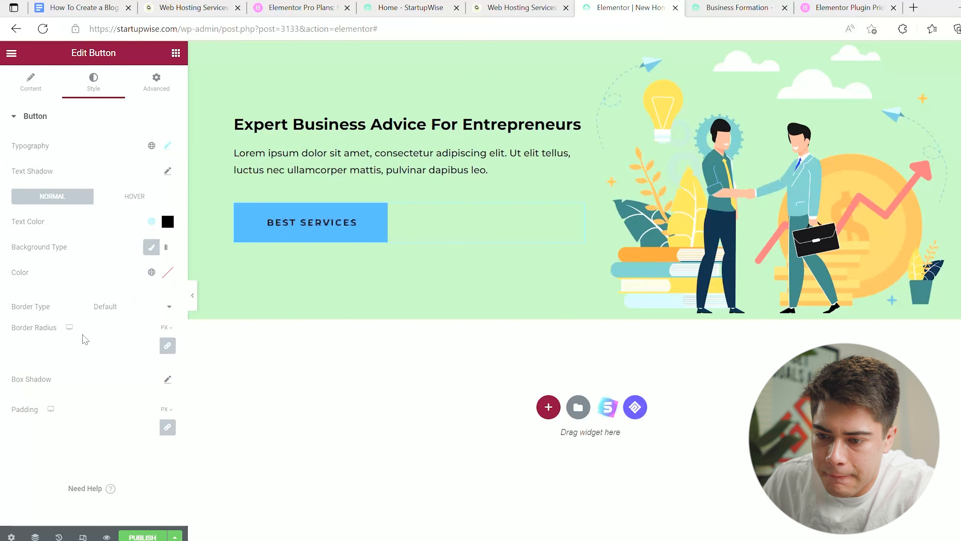
left_click(151, 272)
left_click(75, 329)
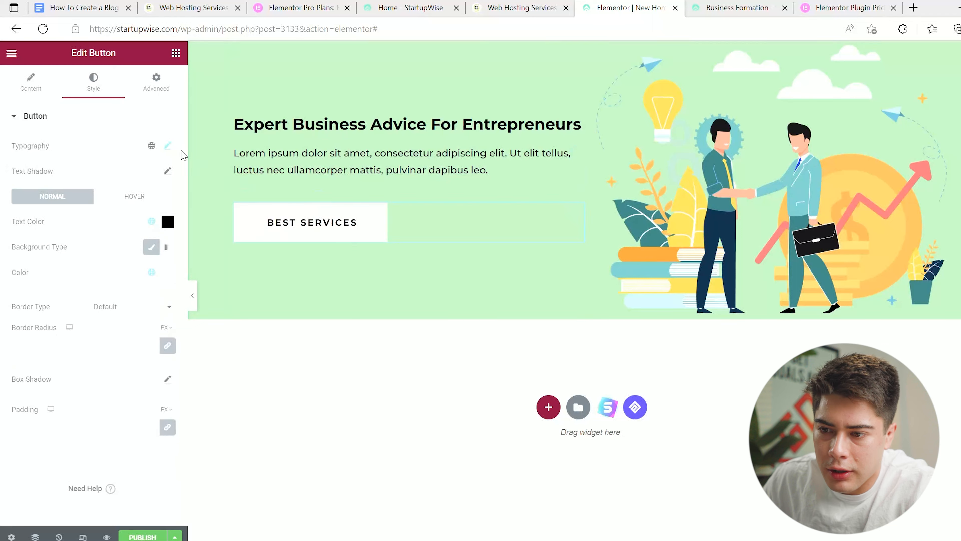
left_click(35, 116)
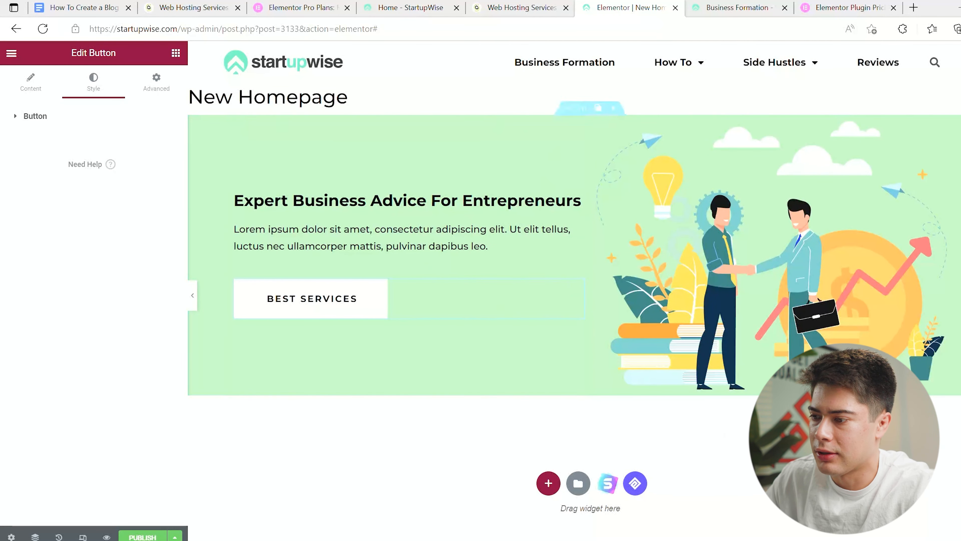
Add a single-column section below the hero containing a Spacer widget with its space set to 25 px.
scroll(410, 91, "down", 3)
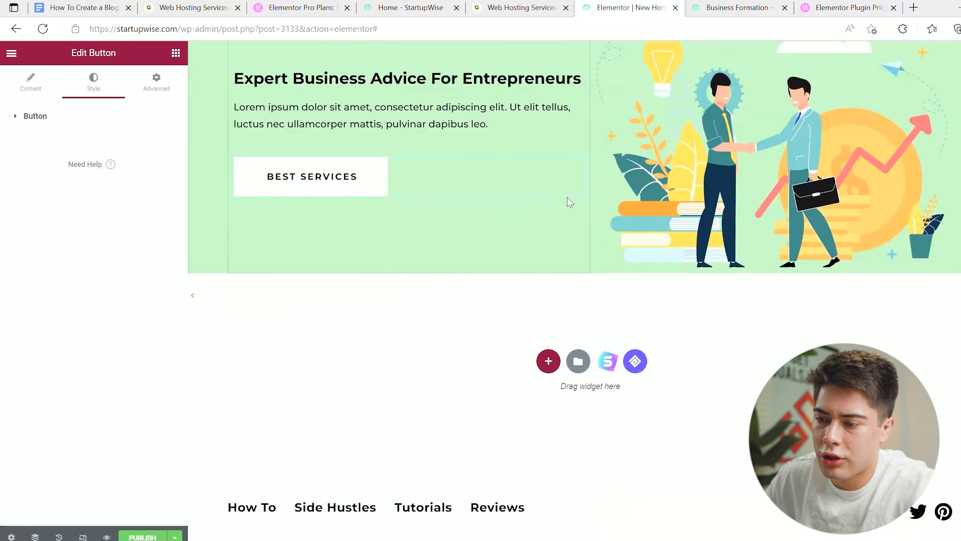
left_click(550, 363)
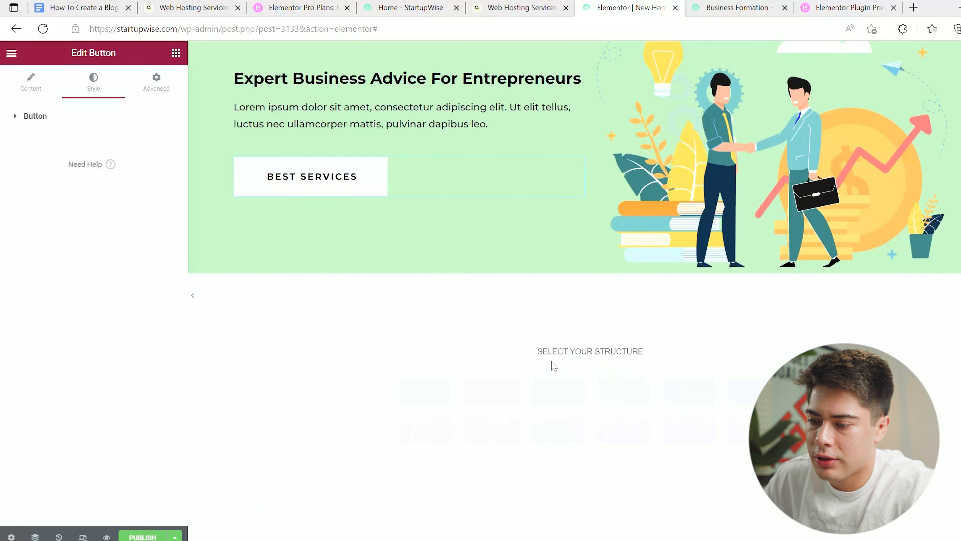
left_click(439, 394)
left_click(177, 54)
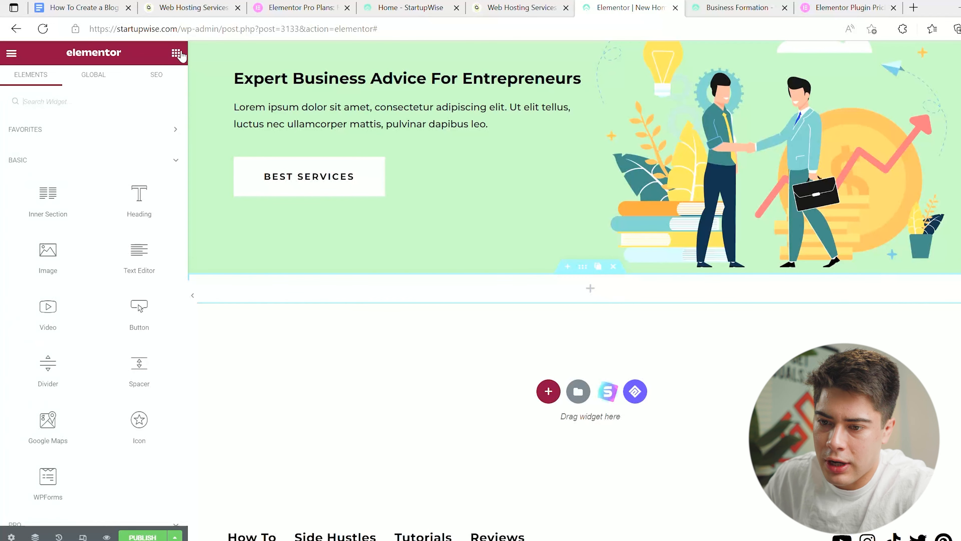
left_click_drag(139, 366, 617, 289)
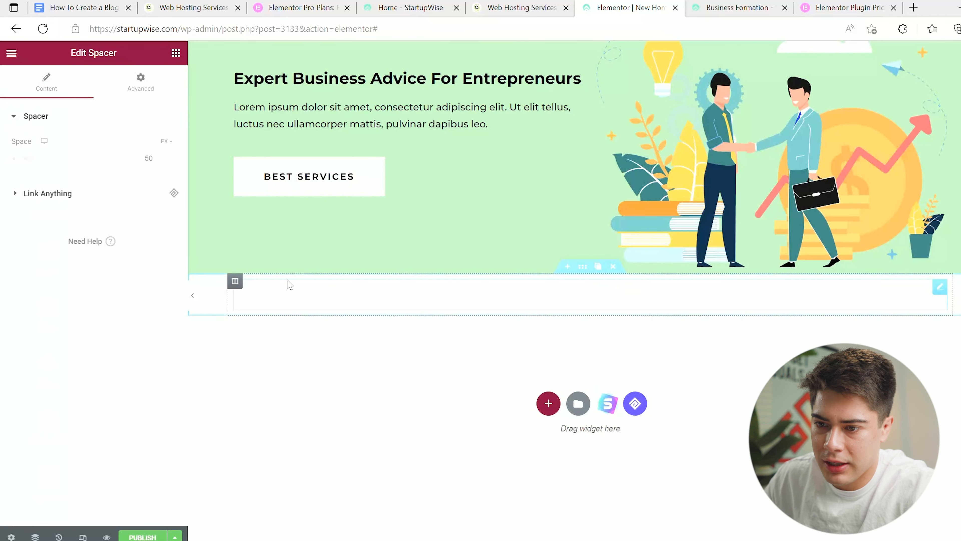
double_click(162, 159)
type("25")
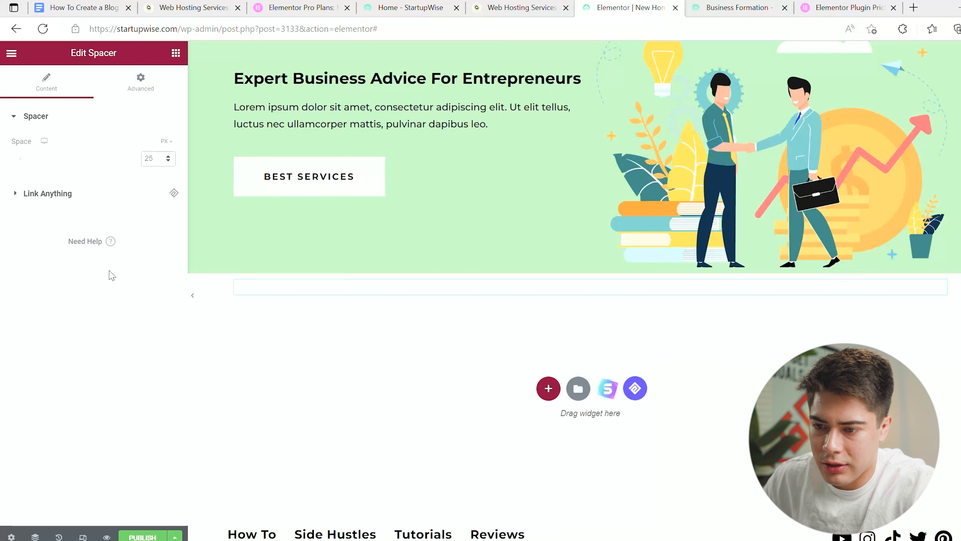
Add a single-column section with a Heading widget below the spacer and place a copy of the spacer section beneath it.
left_click(548, 388)
left_click(436, 417)
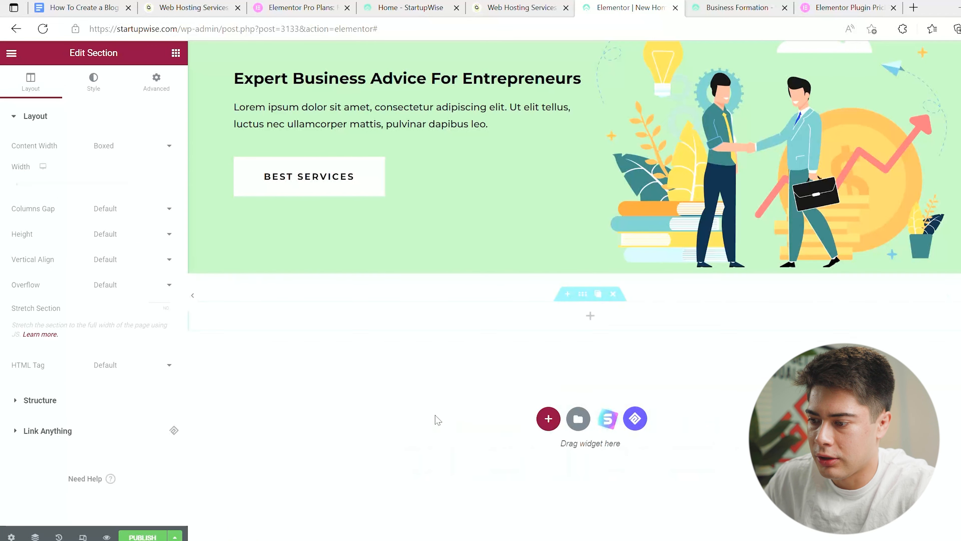
left_click(176, 52)
left_click_drag(138, 206, 582, 295)
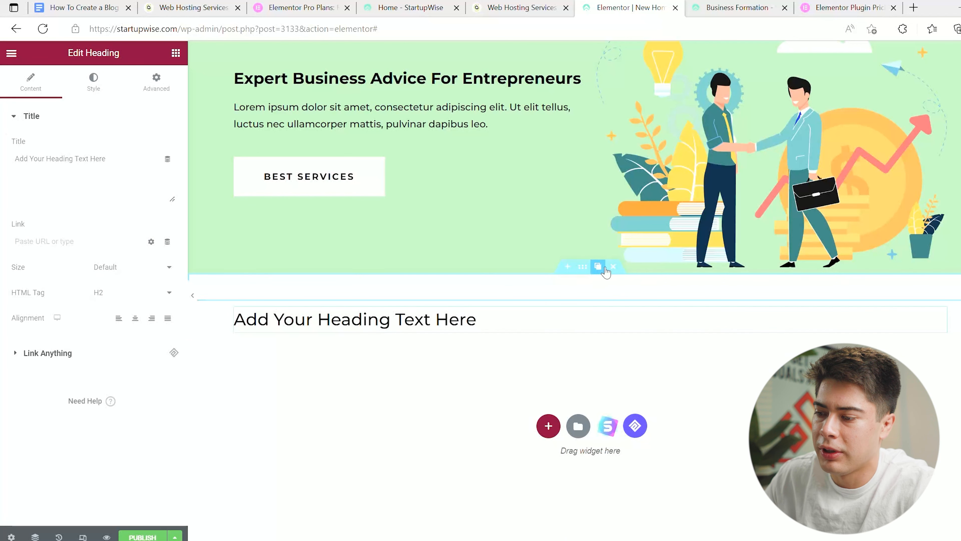
left_click_drag(583, 266, 583, 354)
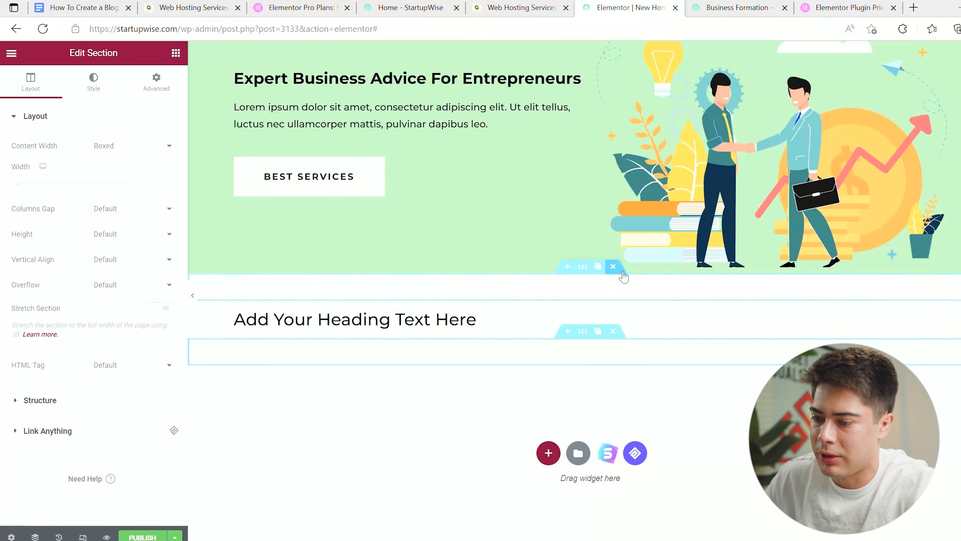
Replace the placeholder text of the new heading with "Starting A Business".
left_click(499, 325)
left_click_drag(491, 325, 235, 321)
type("Starting A Business")
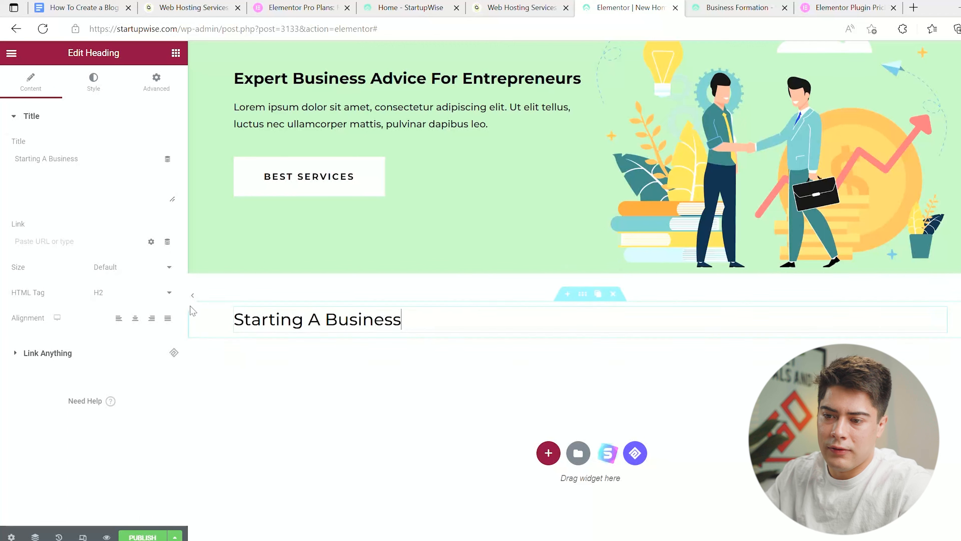
Format the "Starting A Business" heading with the H1 tag, a bold weight and centred alignment.
left_click(167, 292)
left_click(150, 305)
left_click(93, 81)
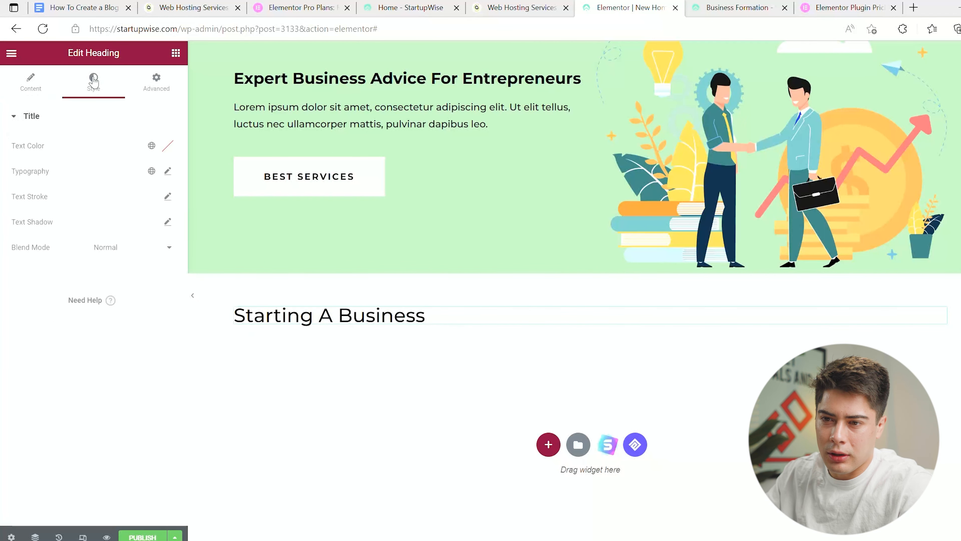
left_click(169, 172)
left_click(146, 290)
left_click(125, 380)
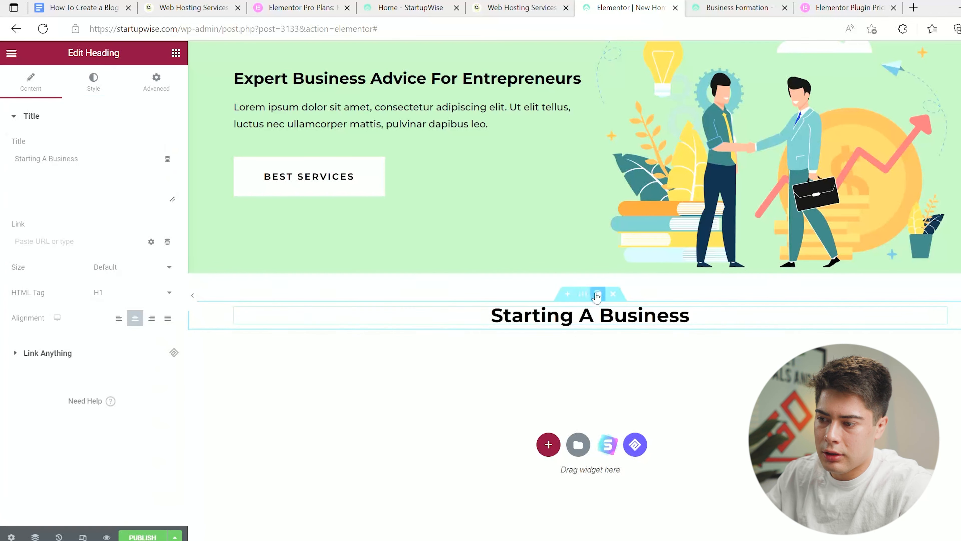
Duplicate the heading section, check the existing homepage for wording, and retitle the copy "StartupWise YouTube Channel".
left_click(598, 298)
triple_click(593, 344)
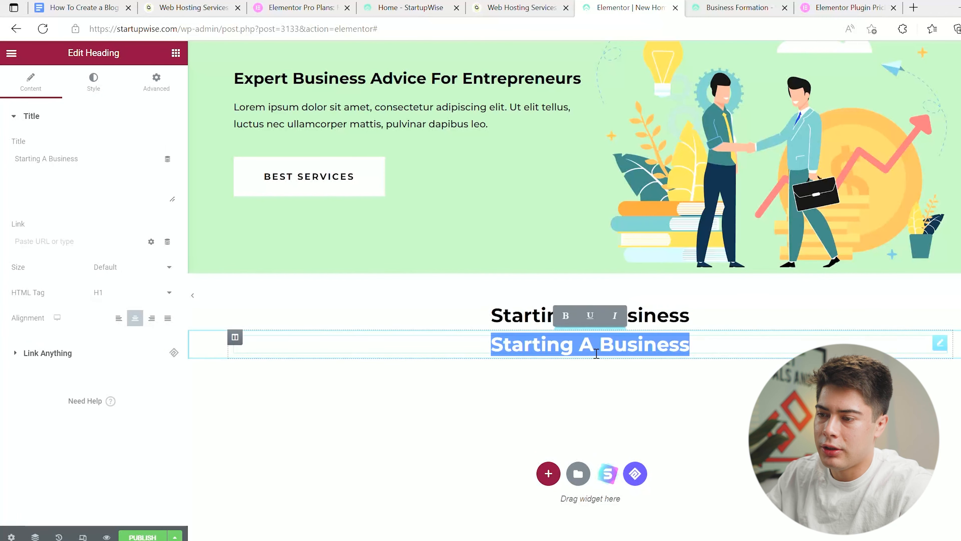
left_click(412, 8)
scroll(446, 265, "down", 10)
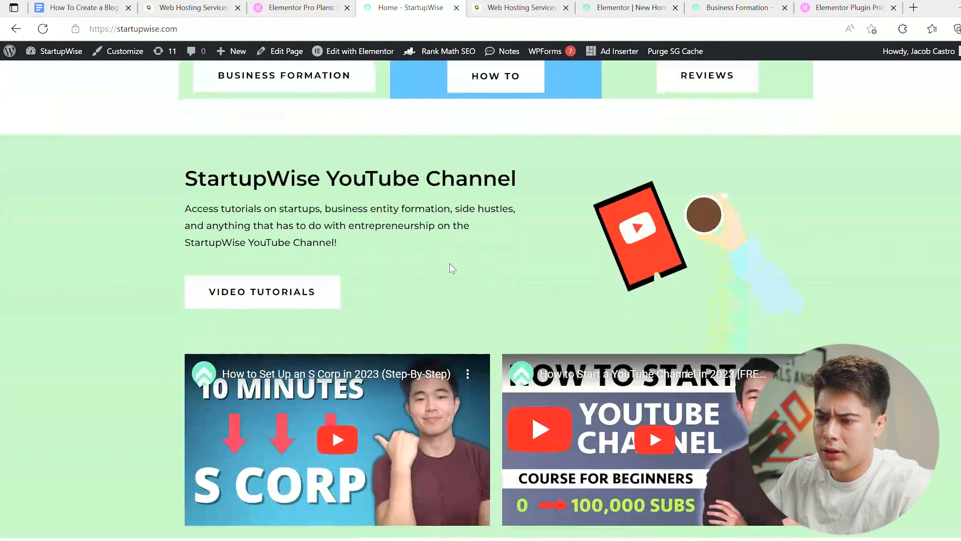
left_click(625, 7)
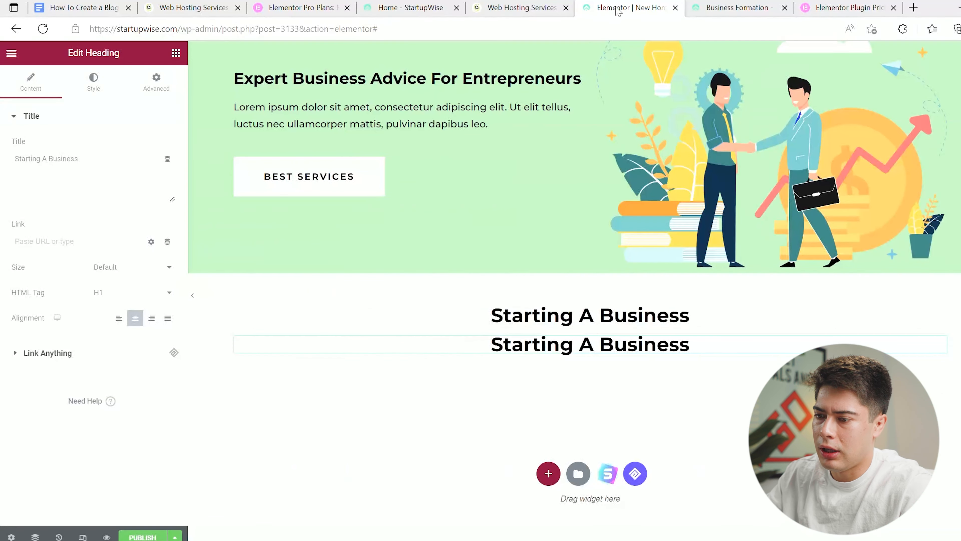
triple_click(549, 349)
type("St")
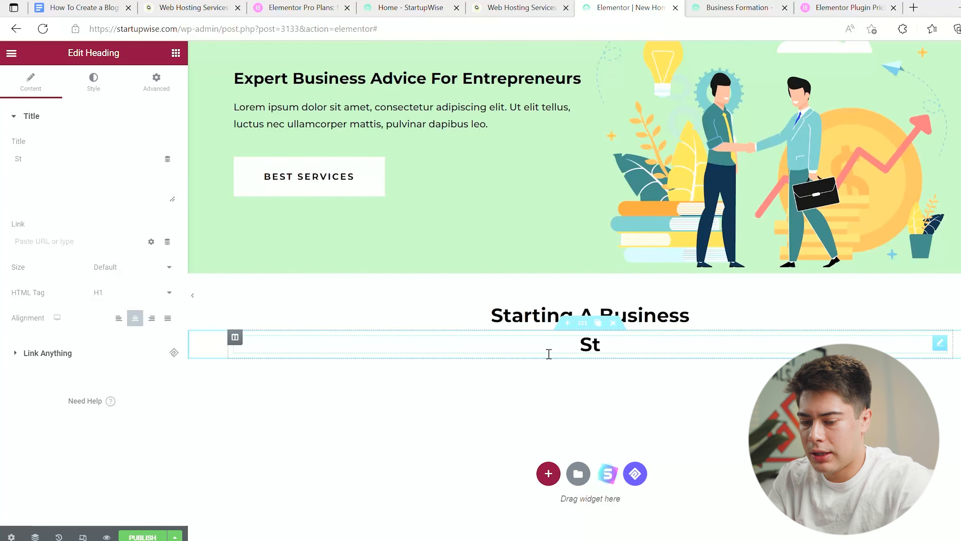
type("artupWise YouTube Channel")
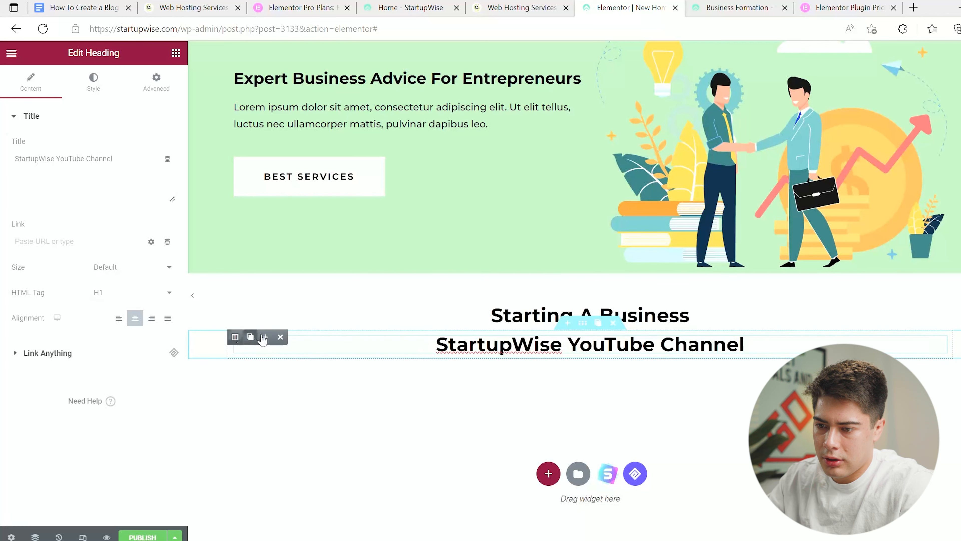
Duplicate the column holding the "StartupWise YouTube Channel" heading within its section.
scroll(402, 191, "up", 3)
scroll(406, 230, "down", 6)
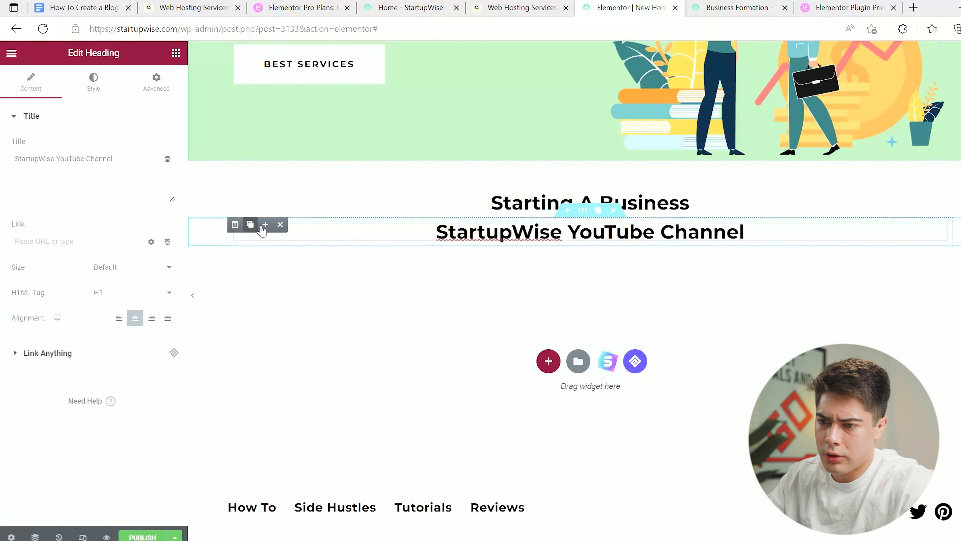
left_click(250, 225)
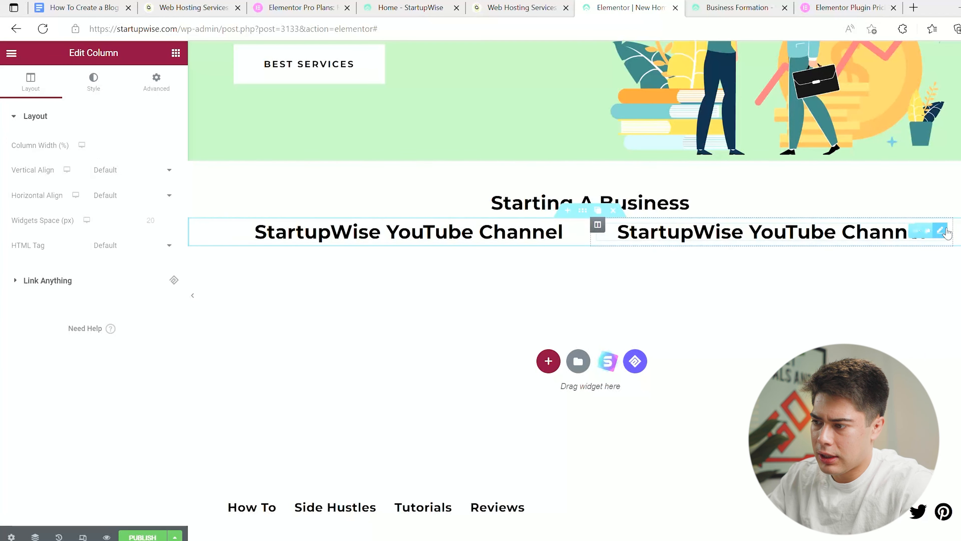
Replace the duplicate heading in the second column with an image widget, and add a text editor below the "StartupWise YouTube Channel" heading.
left_click(910, 229)
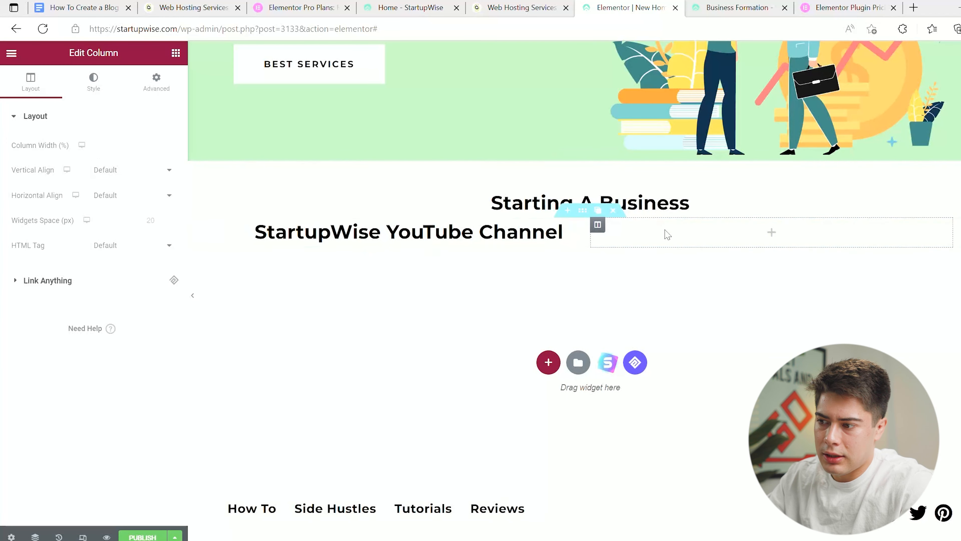
scroll(367, 222, "up", 5)
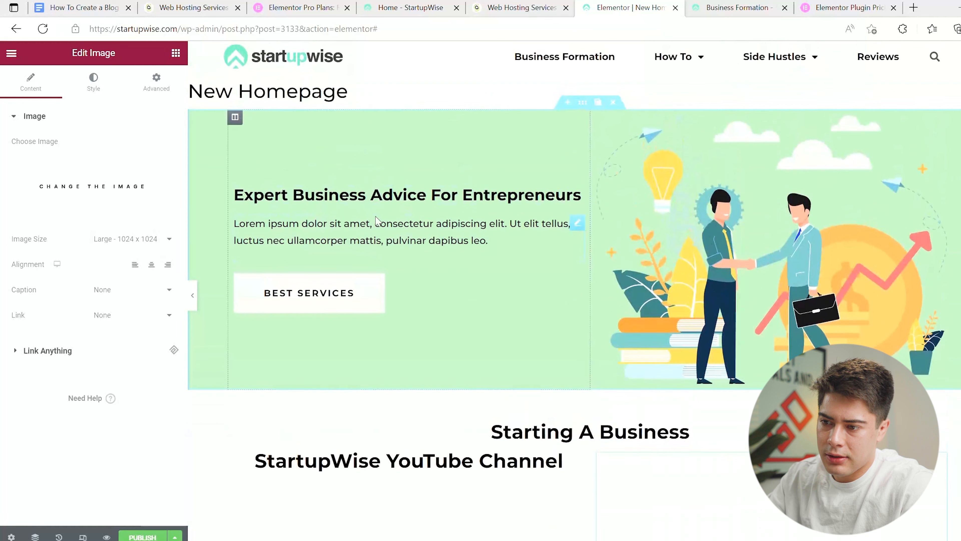
left_click(175, 53)
left_click_drag(140, 258, 241, 309)
Copy the hero's "Best Services" button and paste it below the text in the YouTube channel section.
right_click(577, 127)
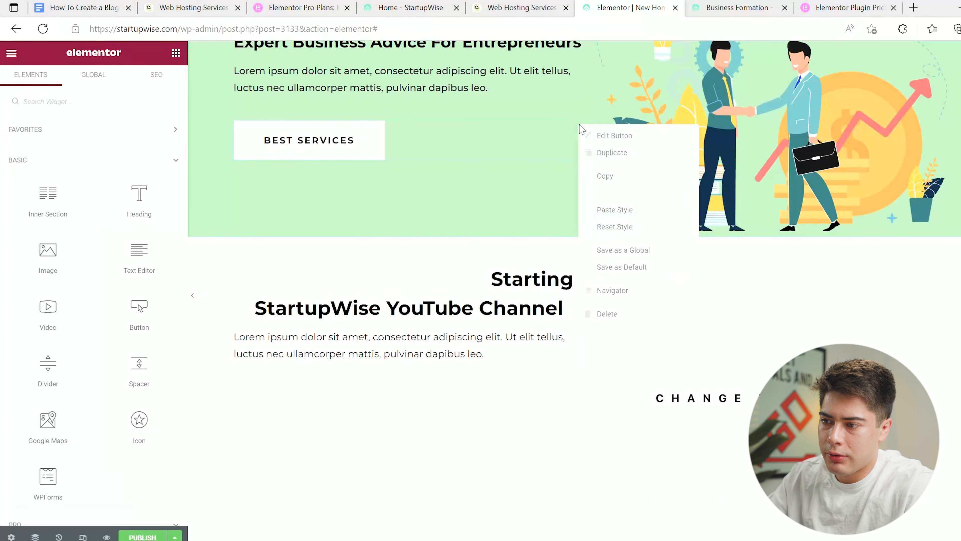
left_click(617, 176)
right_click(478, 355)
left_click(502, 416)
Give the YouTube channel section the light green global background colour and align its first column's content vertically to the middle.
left_click(583, 287)
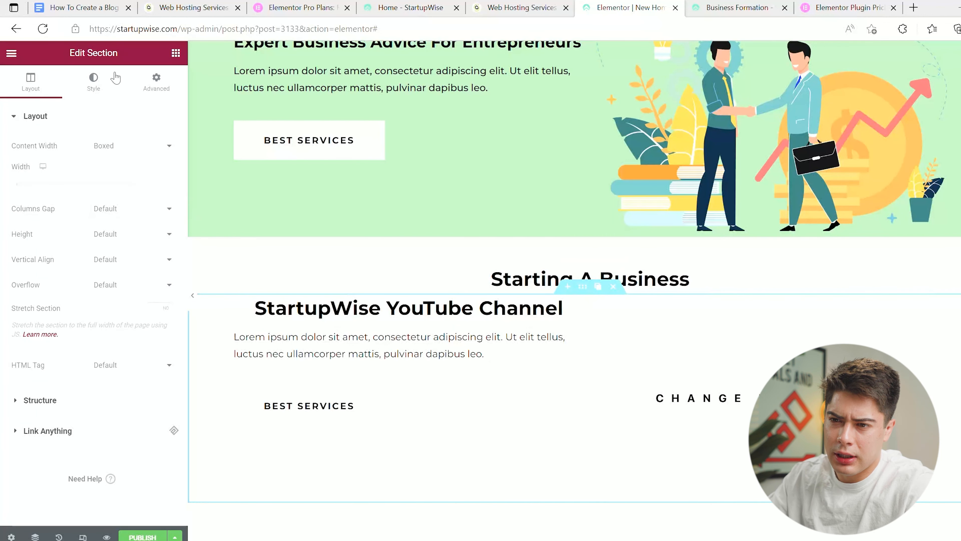
left_click(109, 81)
left_click(120, 170)
left_click(150, 196)
scroll(77, 307, "down", 1)
left_click(74, 379)
left_click(241, 304)
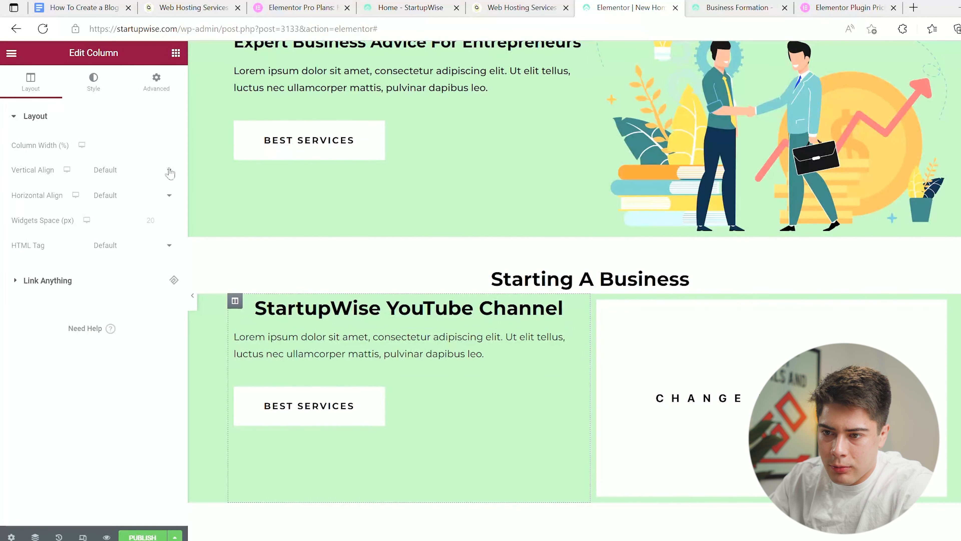
left_click(146, 207)
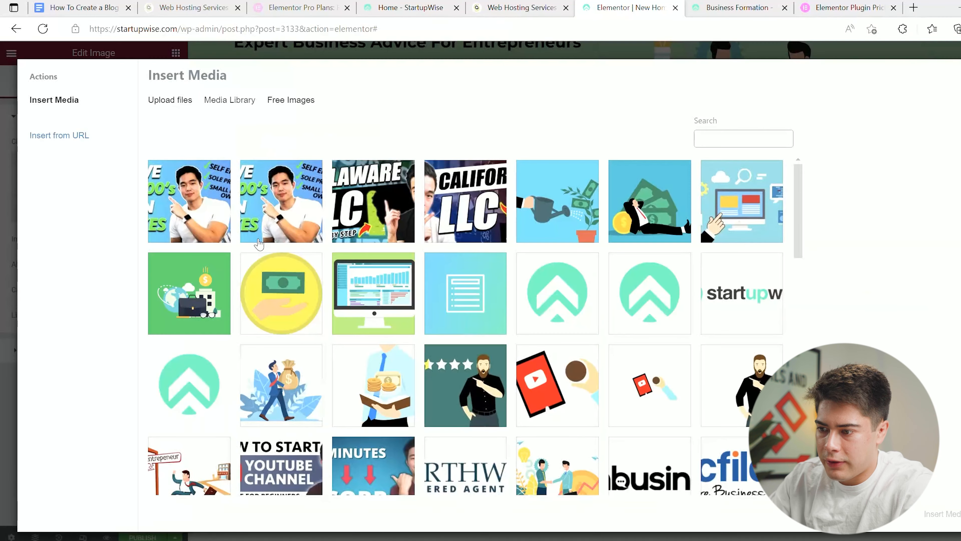
Insert My-project-3.png from the media library into the YouTube channel section's image widget.
scroll(595, 233, "down", 1)
left_click(560, 342)
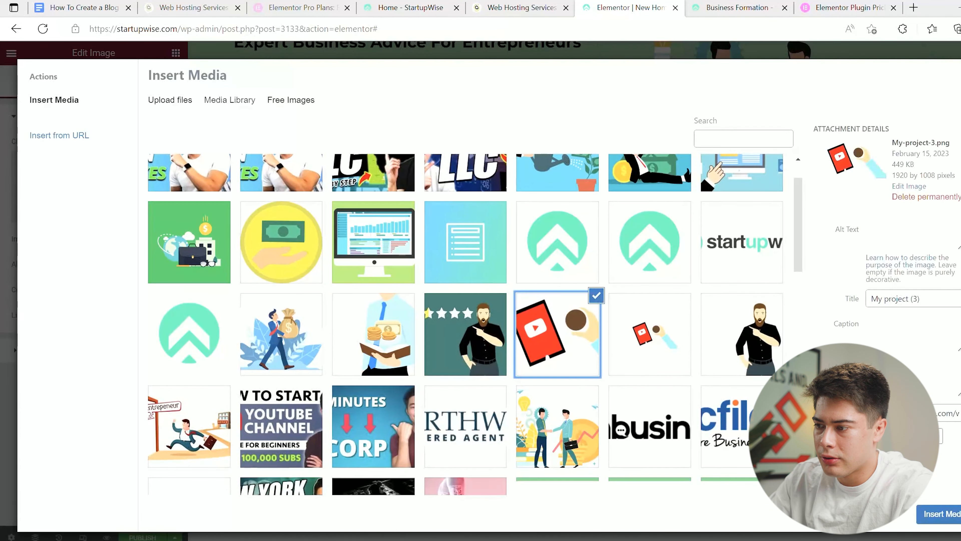
left_click(941, 513)
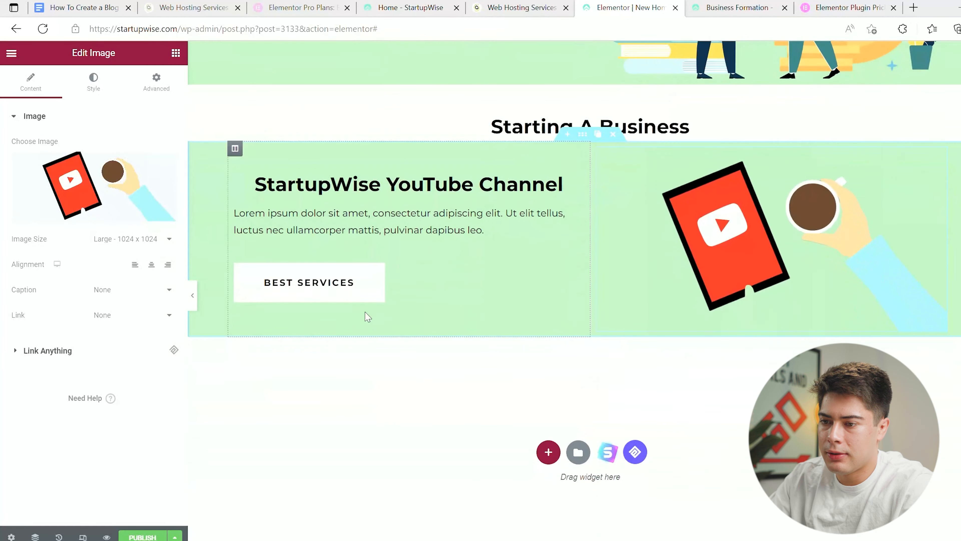
Add a three-column section below the "Starting A Business" heading, with a copy of the spacer section above and below it.
scroll(367, 316, "up", 4)
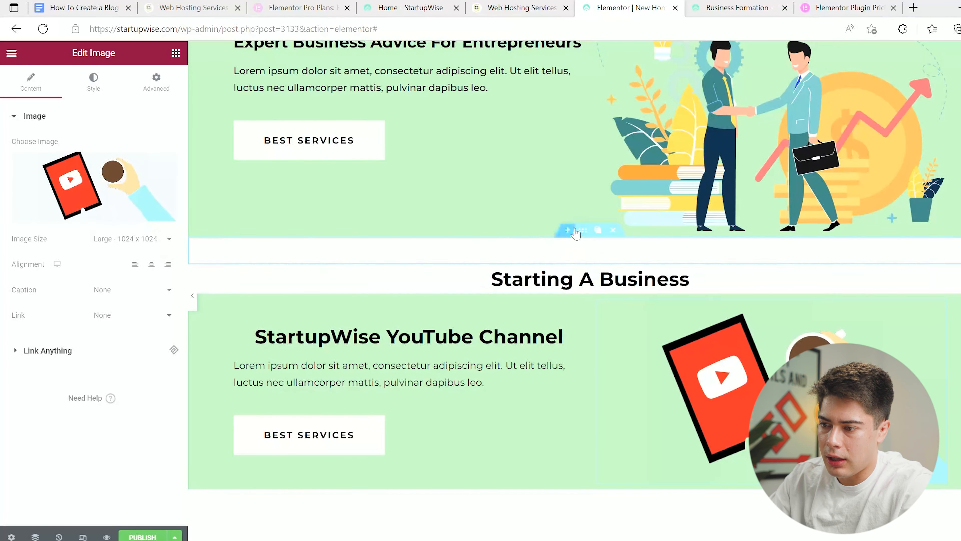
left_click_drag(584, 231, 585, 306)
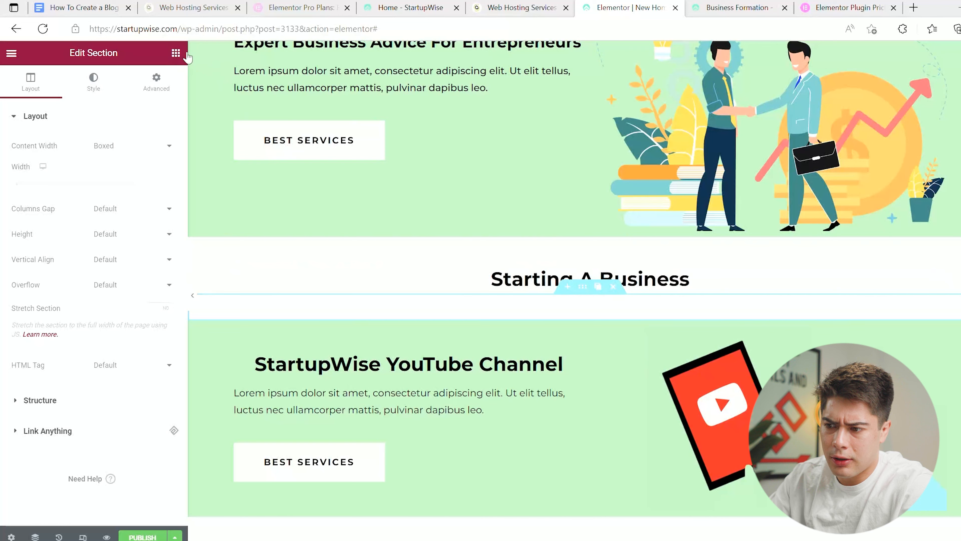
left_click(178, 54)
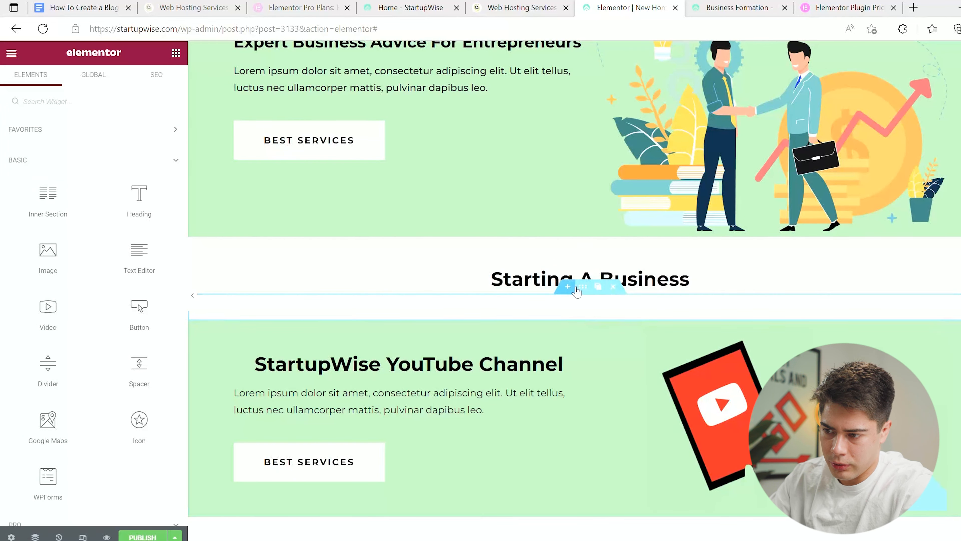
left_click(568, 287)
left_click(547, 350)
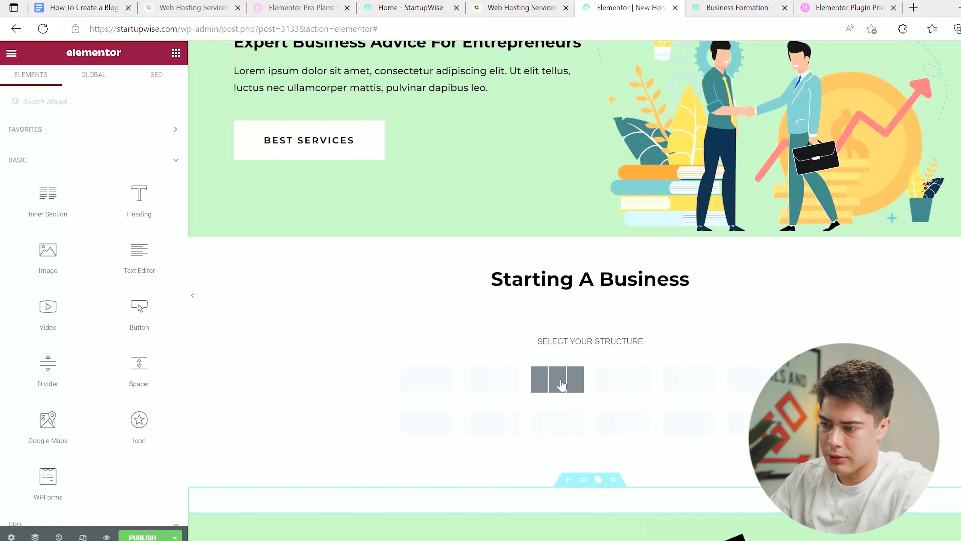
left_click(562, 385)
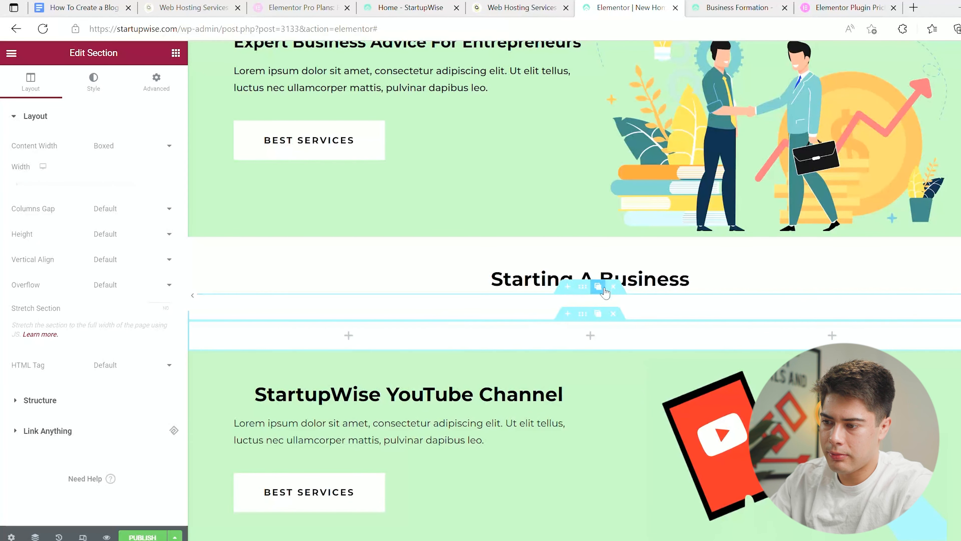
left_click(605, 289)
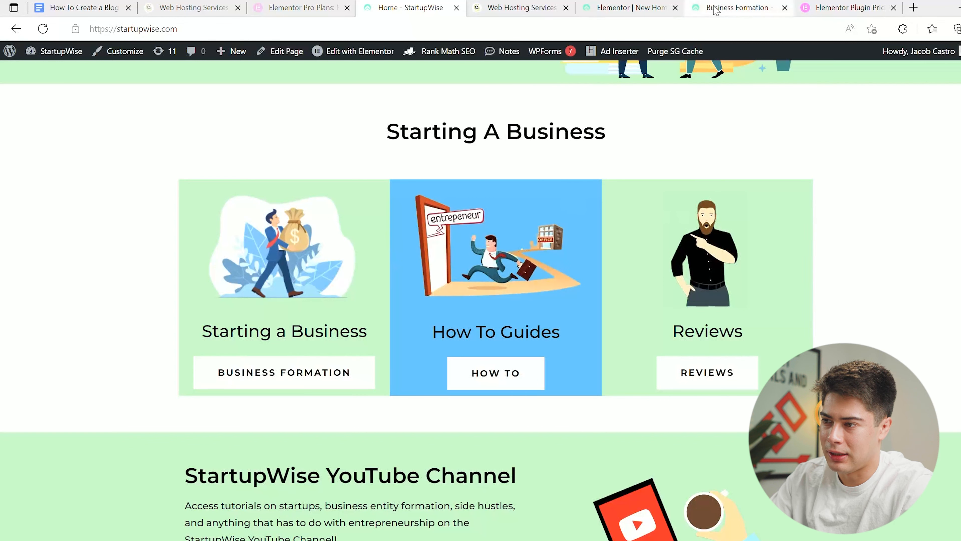
left_click(630, 7)
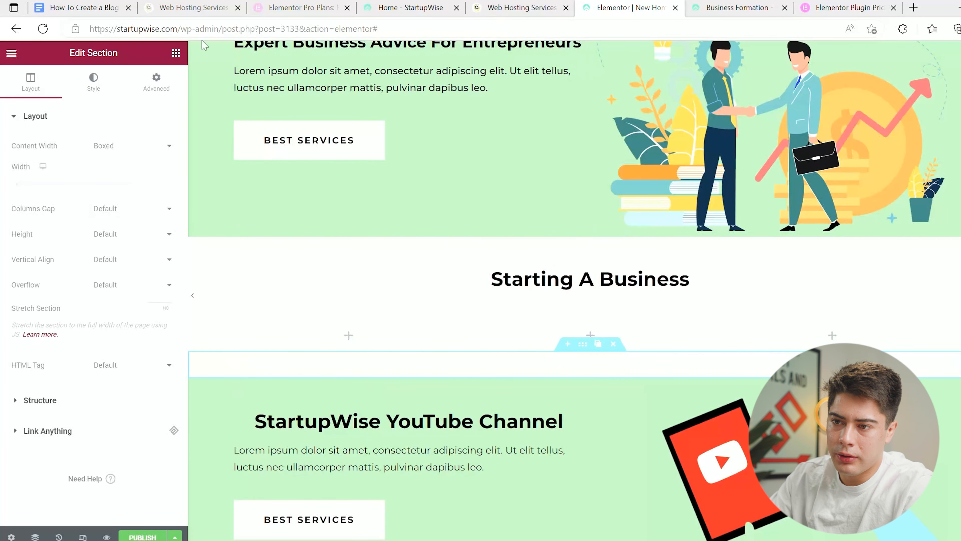
Add an image, a heading and a button widget, stacked in that order, to the first column of the three-column section.
left_click(175, 53)
left_click_drag(293, 315, 348, 335)
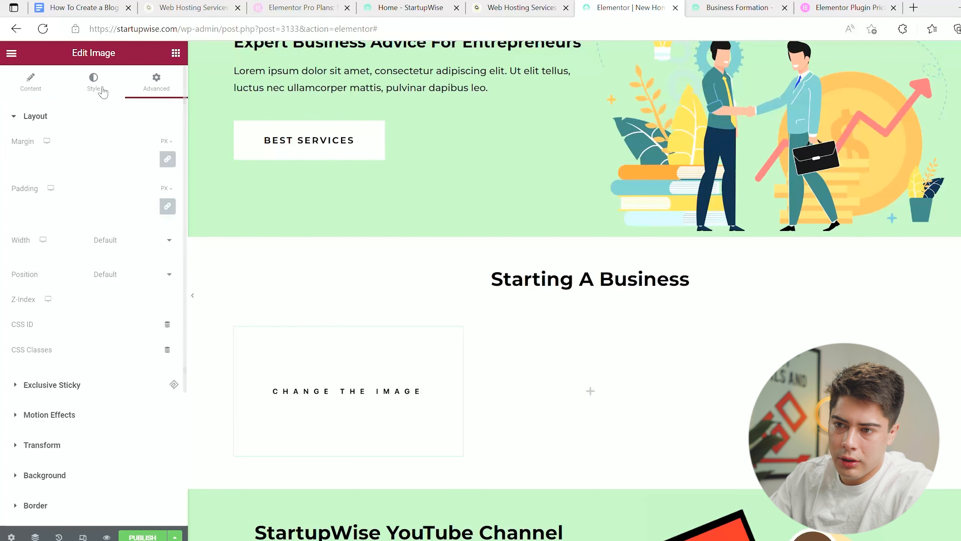
left_click(175, 52)
left_click_drag(140, 201, 320, 447)
left_click(175, 53)
left_click_drag(139, 307, 296, 492)
Insert money-rich-man-6163908.png from the media library into the first column's image widget.
left_click(298, 313)
left_click(31, 81)
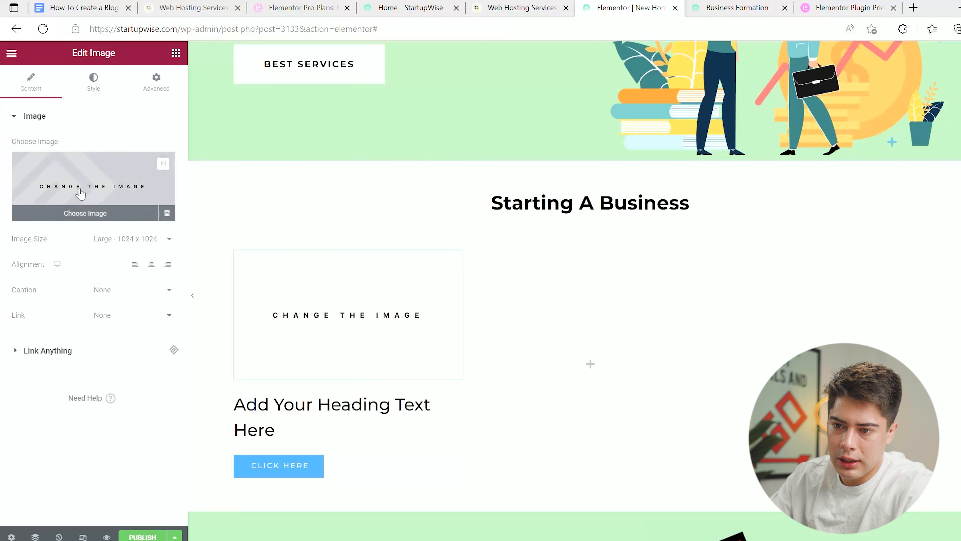
left_click(78, 215)
scroll(592, 202, "down", 2)
scroll(676, 318, "up", 2)
left_click(649, 201)
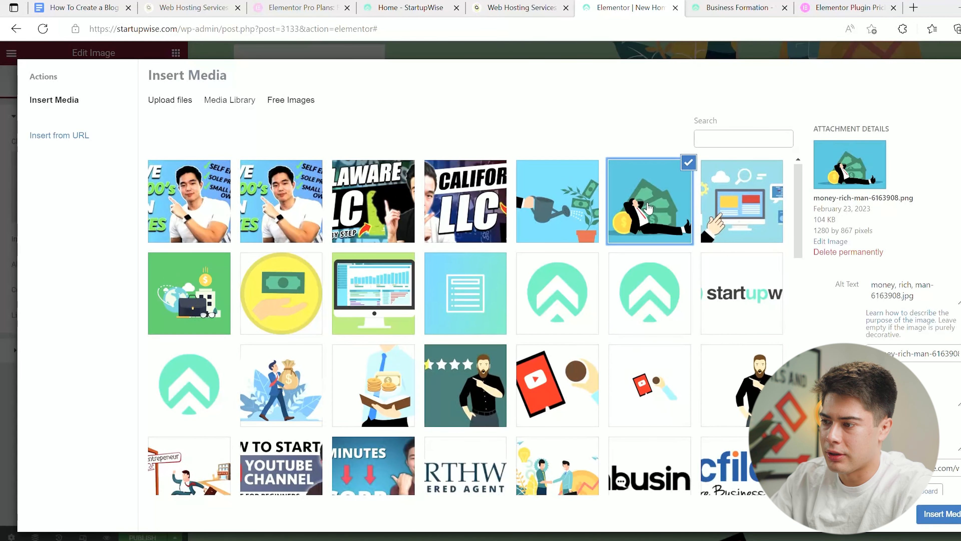
left_click(943, 514)
Check the existing homepage for wording, retitle the first column's heading "Starting A Business", and centre it.
left_click(321, 435)
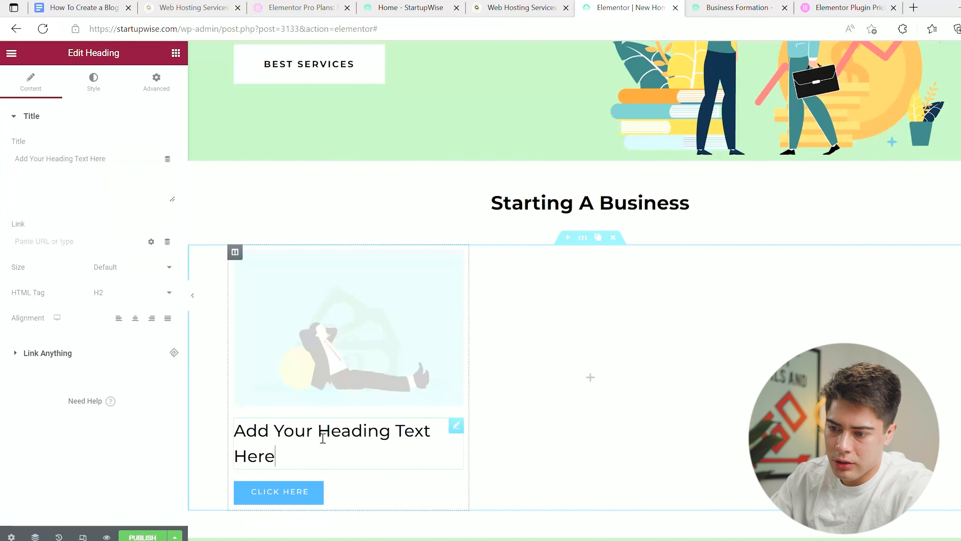
left_click_drag(290, 466, 231, 454)
left_click(412, 9)
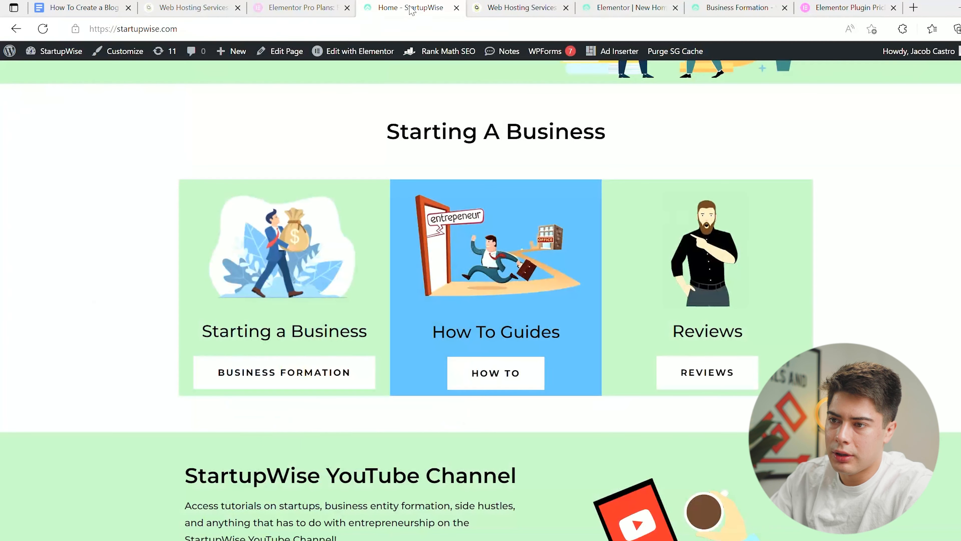
left_click(629, 7)
triple_click(293, 435)
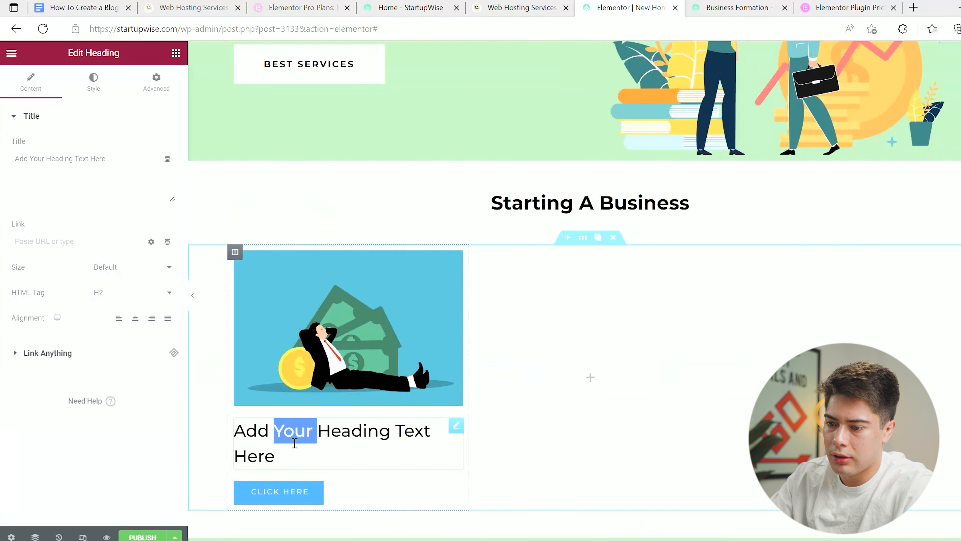
type("Starting A Business")
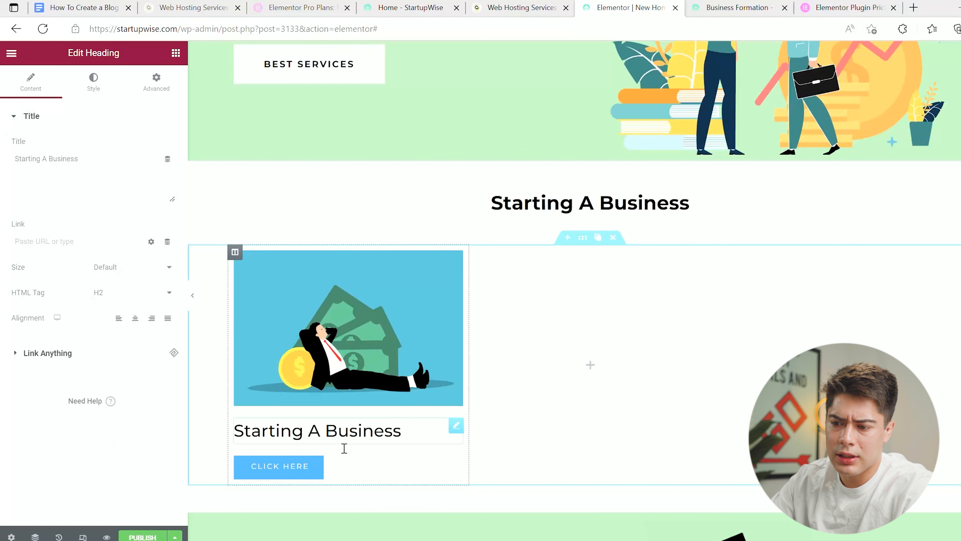
left_click(355, 433)
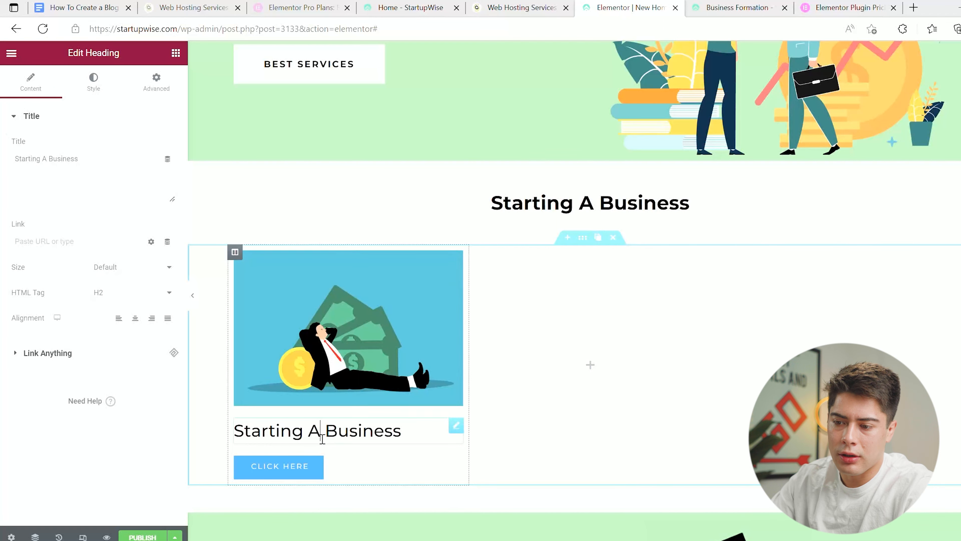
left_click(139, 321)
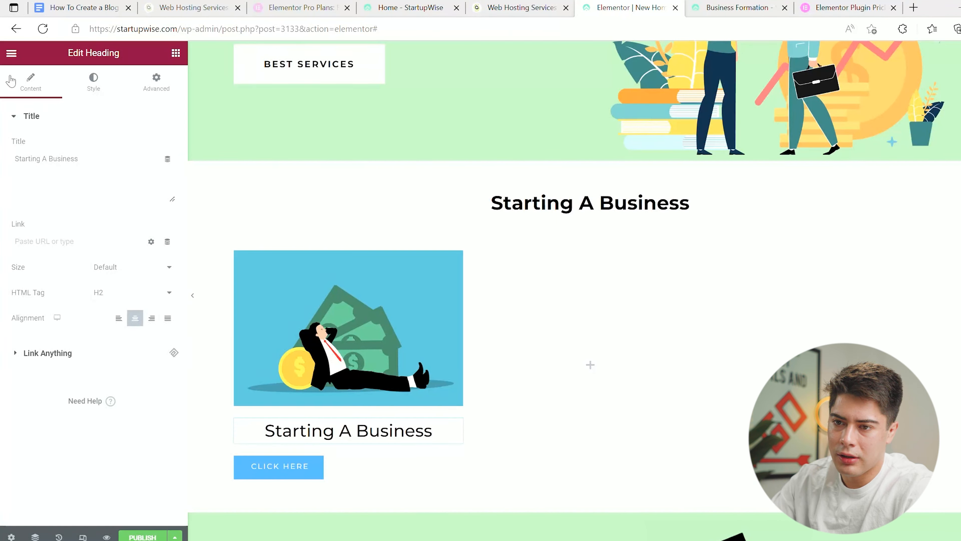
Centre the first column's "Click here" button and set its size to Large.
left_click(291, 473)
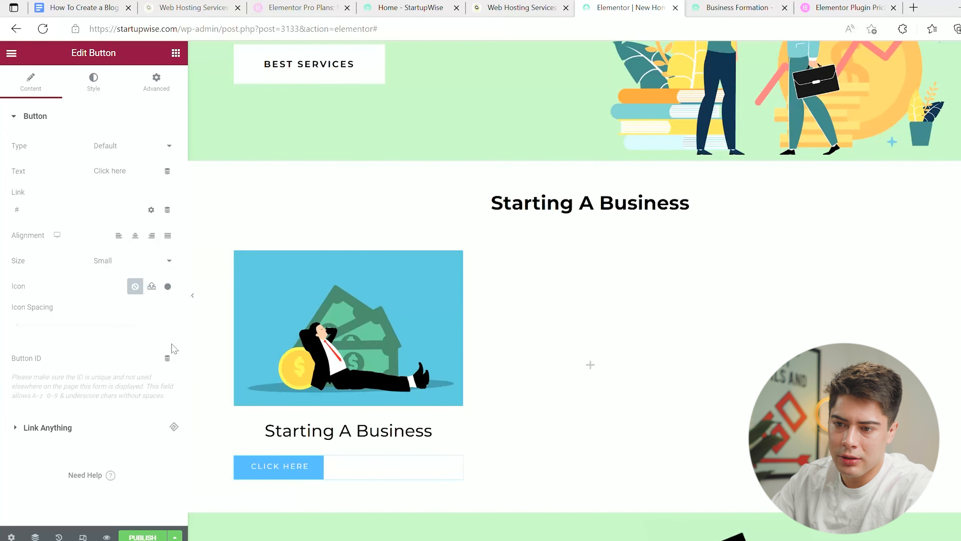
left_click(135, 236)
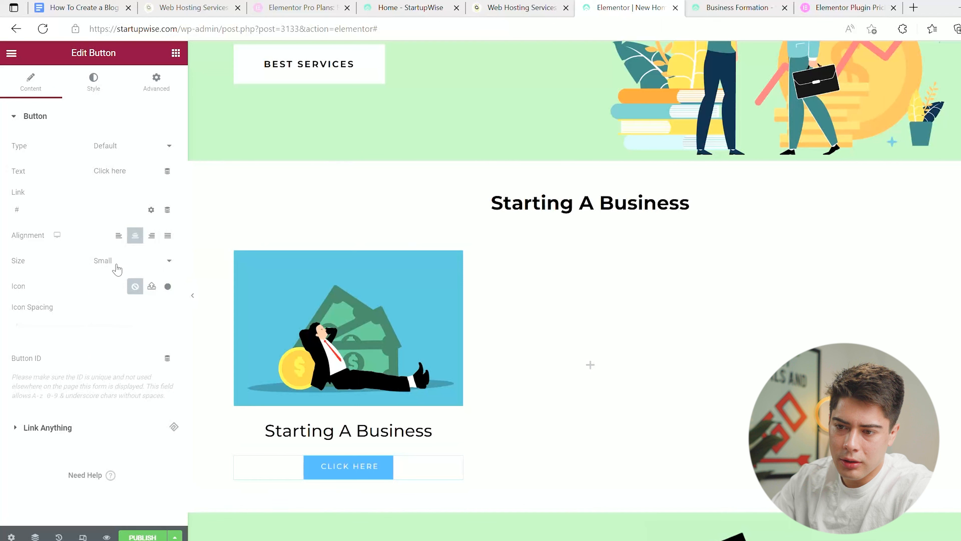
left_click(126, 302)
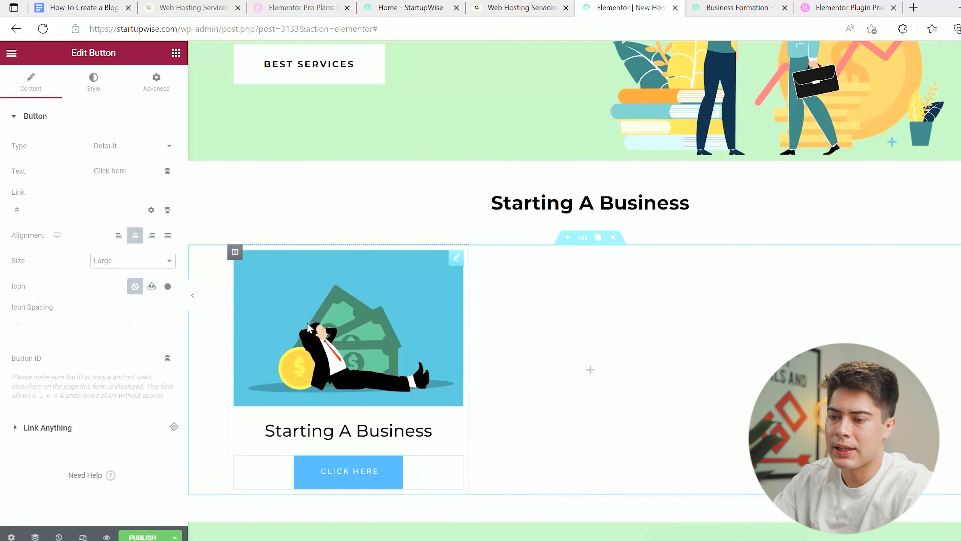
Give the first column a classic background in the light green global colour.
mouse_move(238, 253)
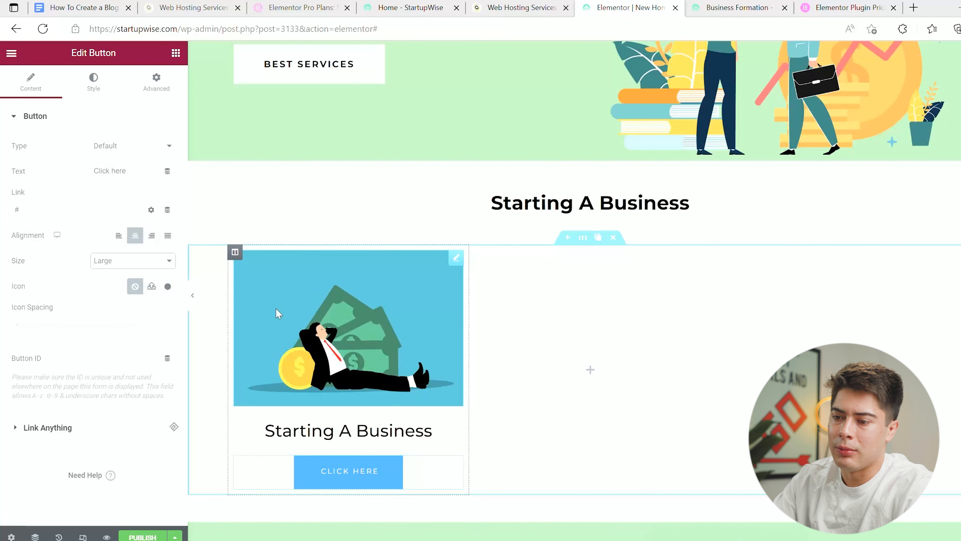
left_click(235, 251)
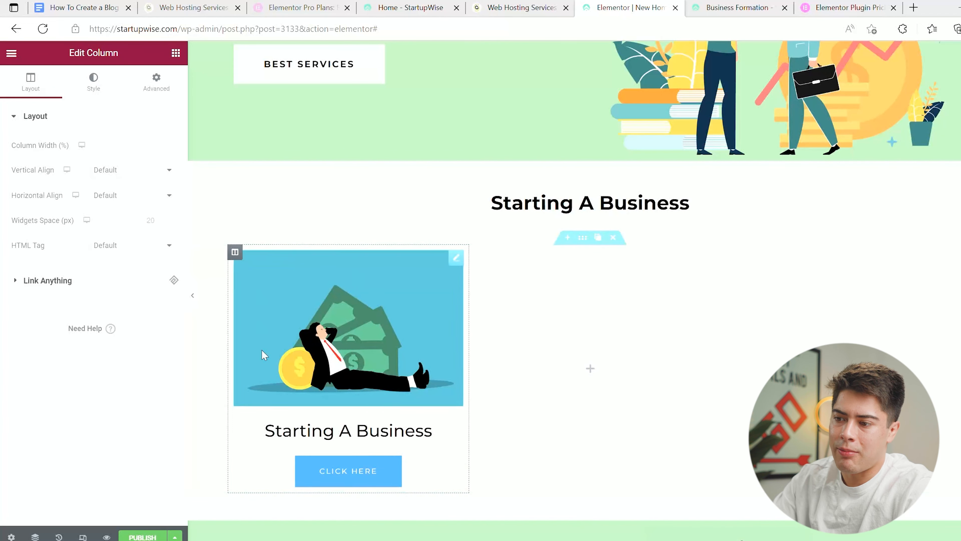
left_click(99, 94)
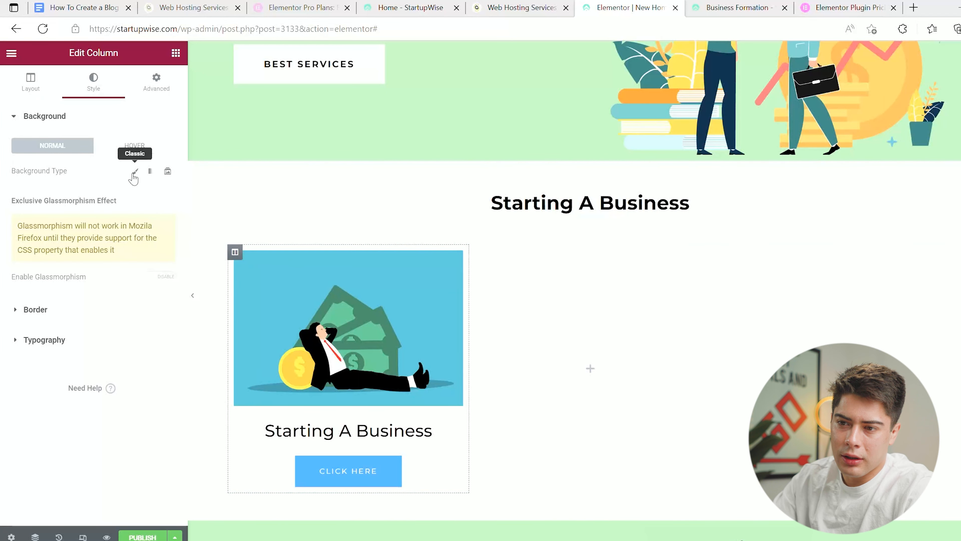
left_click(140, 176)
left_click(152, 196)
scroll(90, 335, "down", 2)
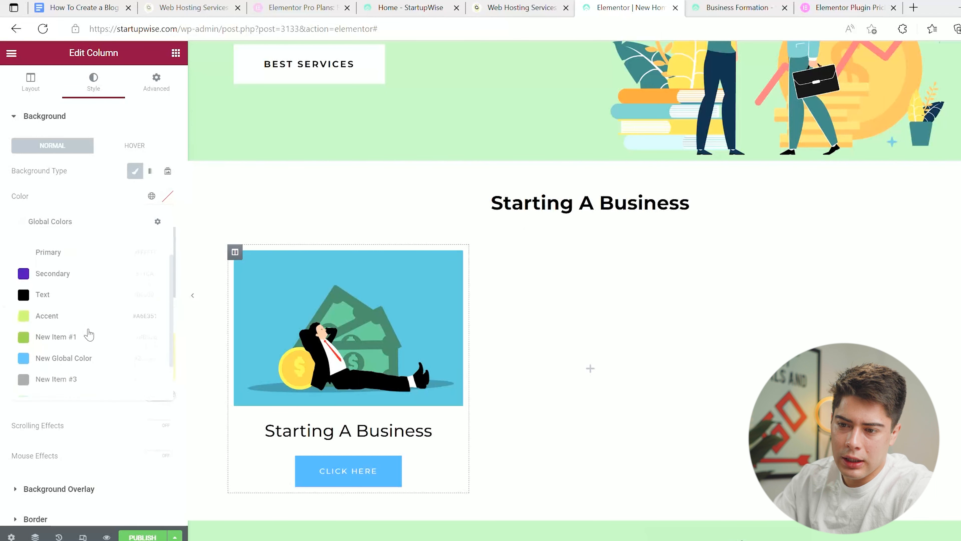
scroll(80, 361, "down", 1)
left_click(57, 363)
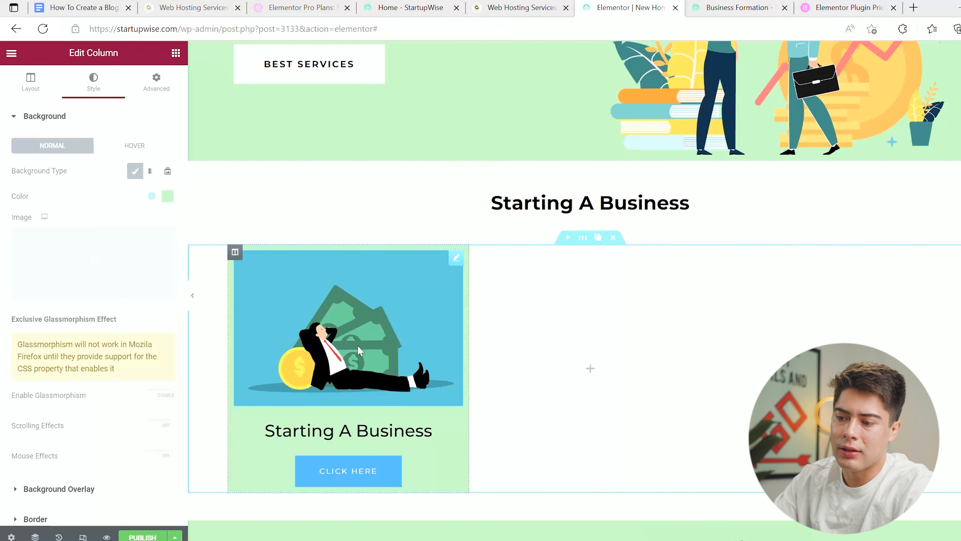
Duplicate the finished green column twice so that three matching cards fill the three-column section.
left_click(411, 7)
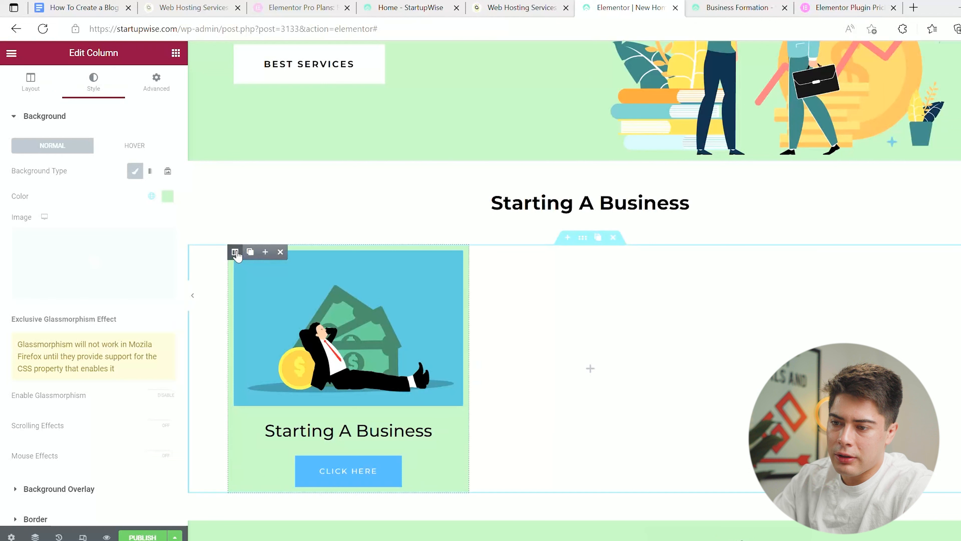
left_click(266, 253)
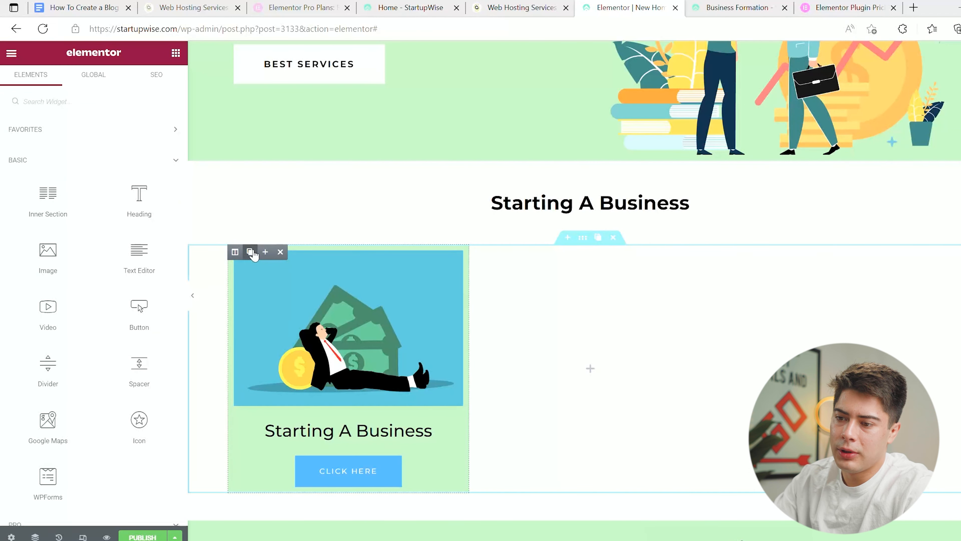
left_click(250, 252)
left_click(251, 253)
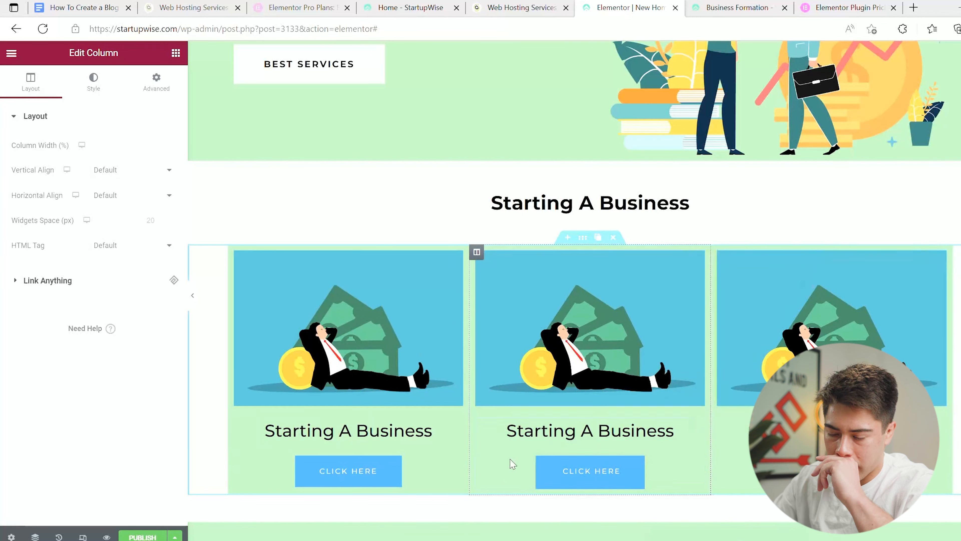
Replace the middle card's image with the bearded man and star rating illustration from the media library.
scroll(547, 432, "down", 4)
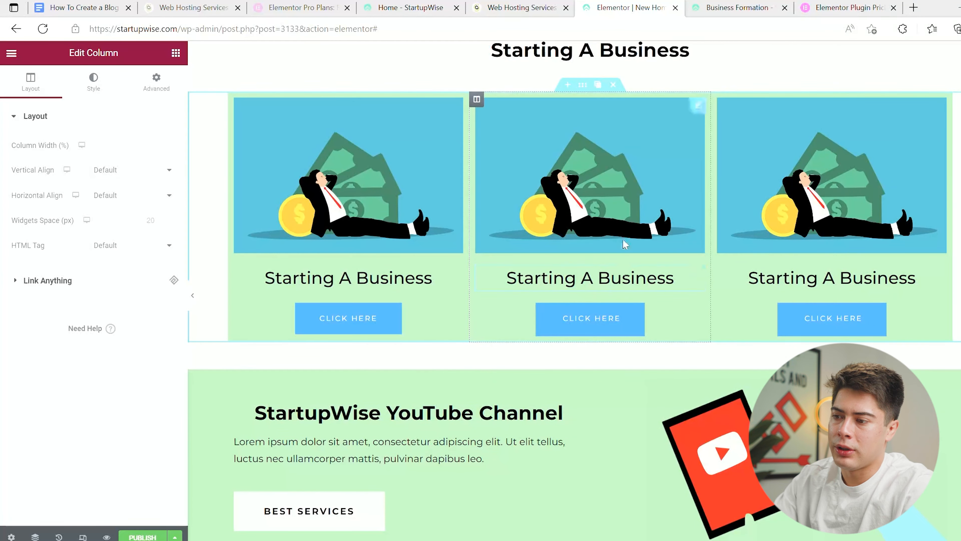
scroll(622, 243, "up", 2)
left_click_drag(517, 212, 537, 301)
left_click(285, 203)
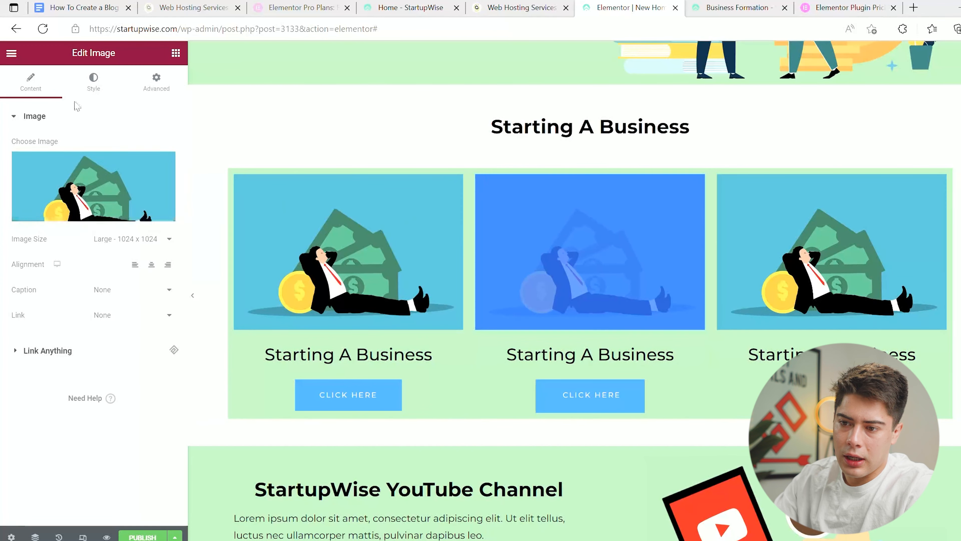
left_click(74, 219)
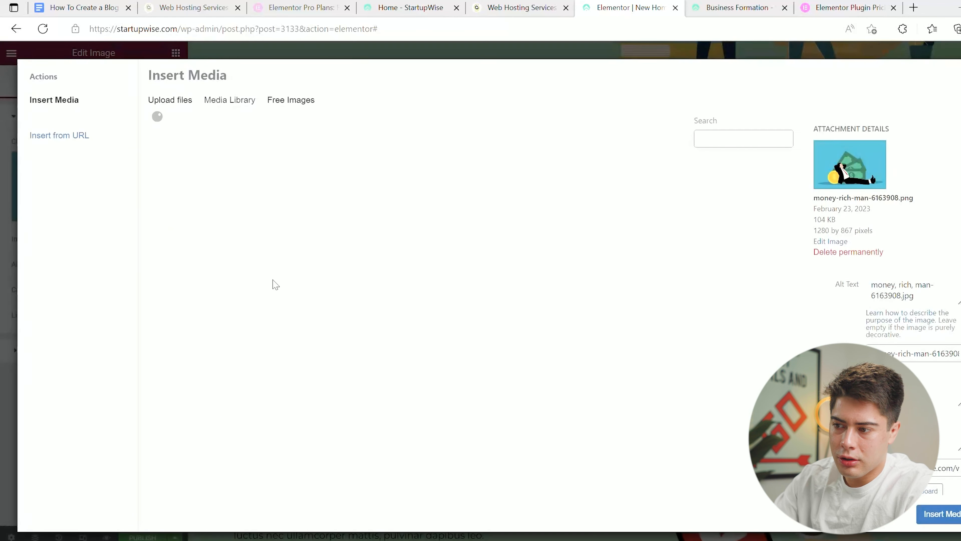
left_click(466, 390)
left_click(937, 515)
Retitle the middle card's heading "Reviews" and the third card's heading "How To Guides".
triple_click(524, 362)
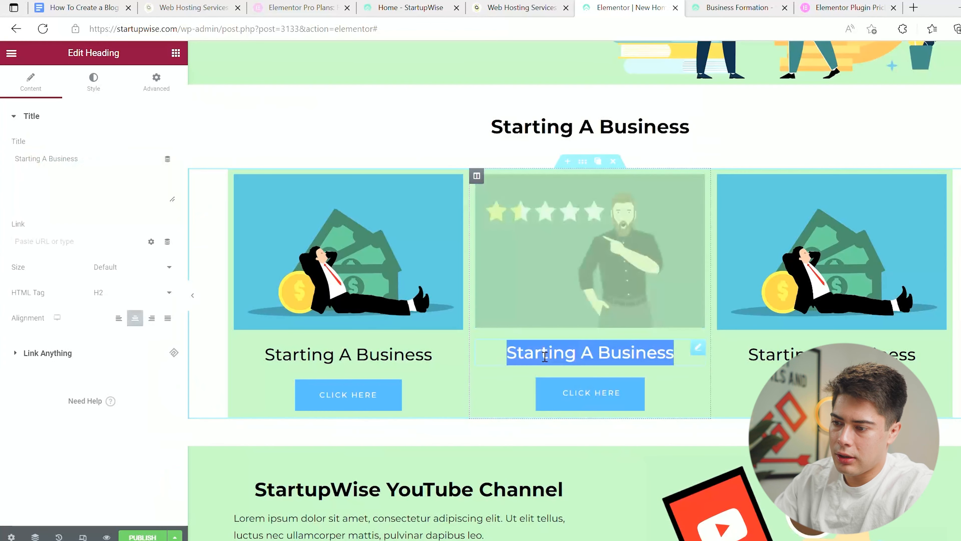
type("Reviews")
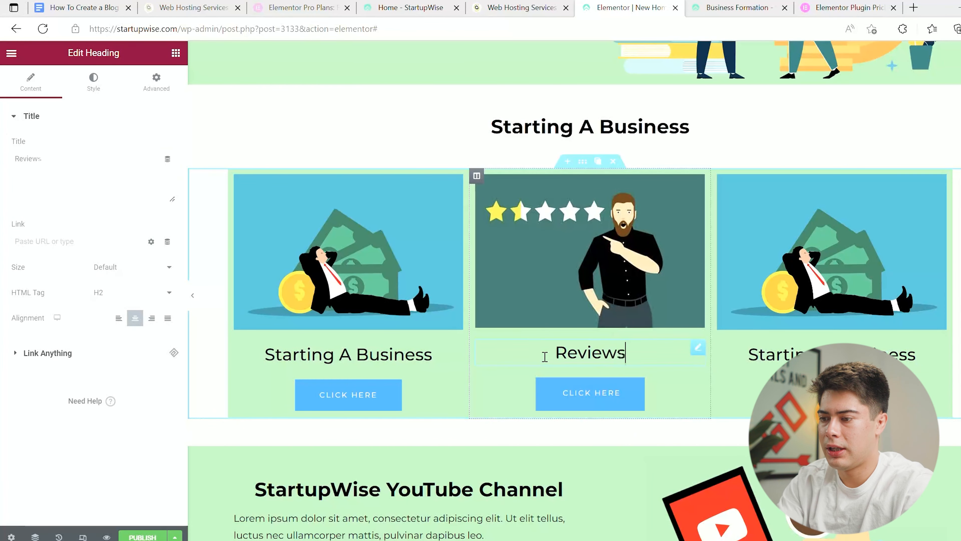
triple_click(794, 357)
type("How To Guides")
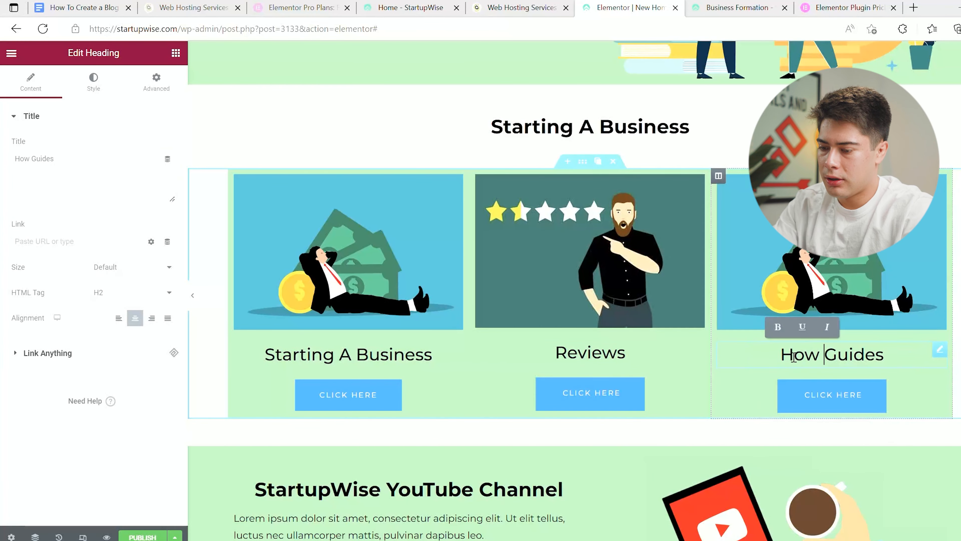
Label the middle card's button "Reviews" and the first card's button "Formation services".
left_click(586, 393)
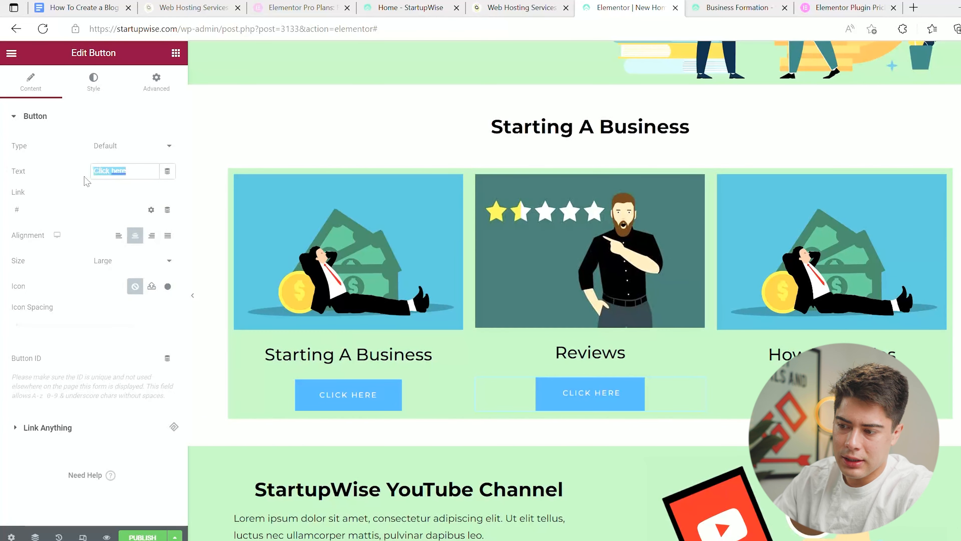
type("Reviews")
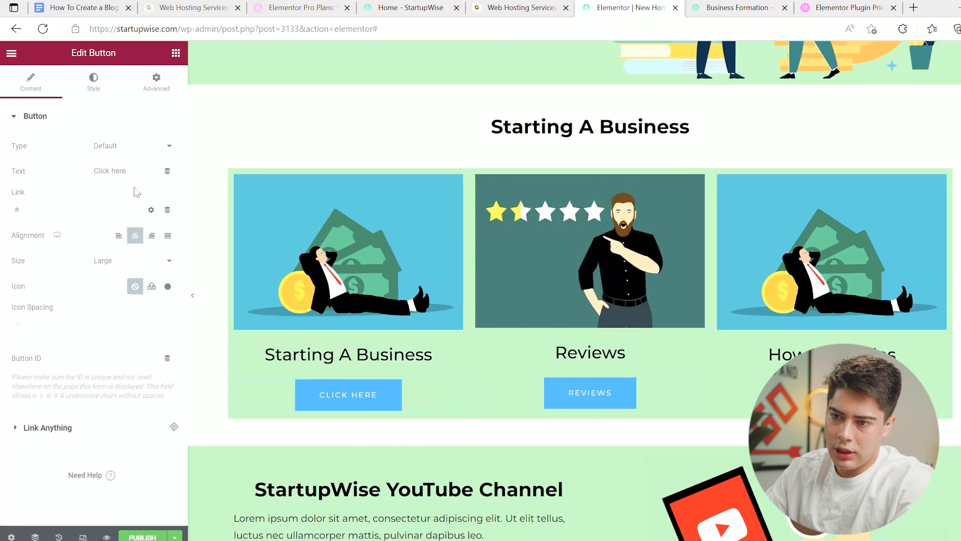
type("Formation services")
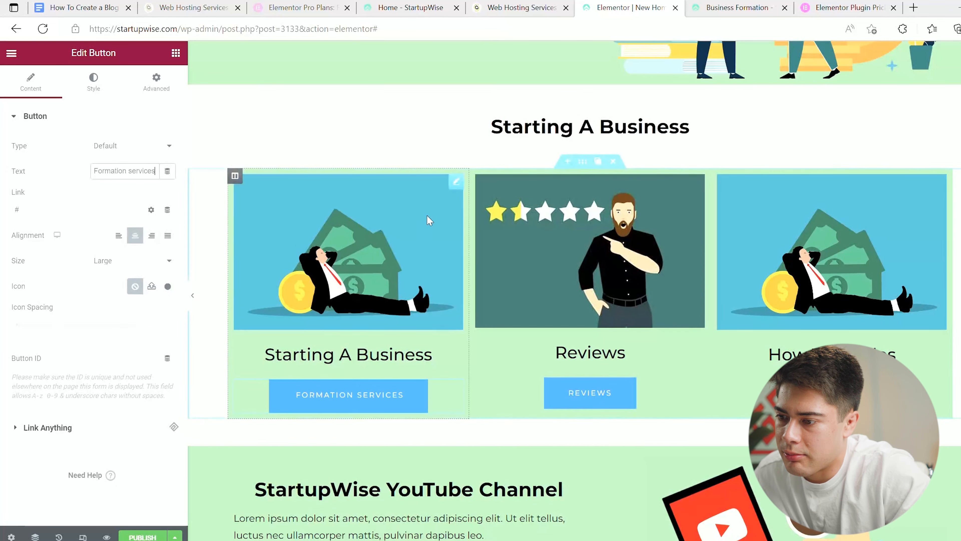
Check the existing homepage for reference and set the Reviews column's background to the blue "New Global Color".
left_click(479, 172)
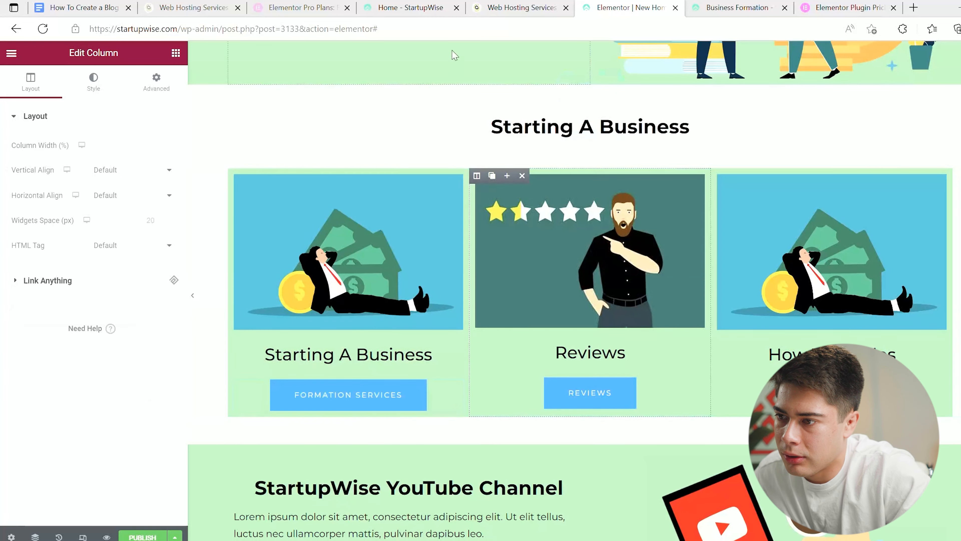
left_click(418, 10)
left_click(621, 8)
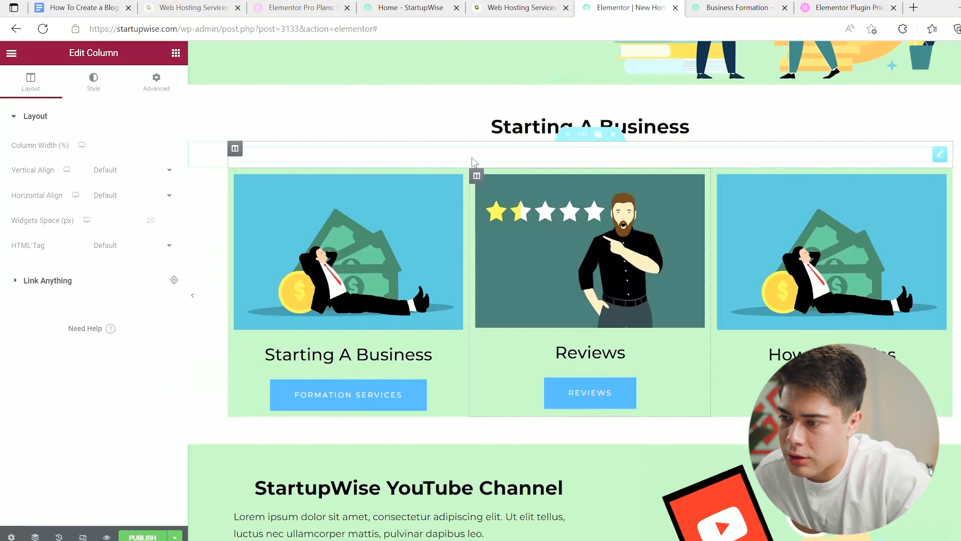
left_click(93, 81)
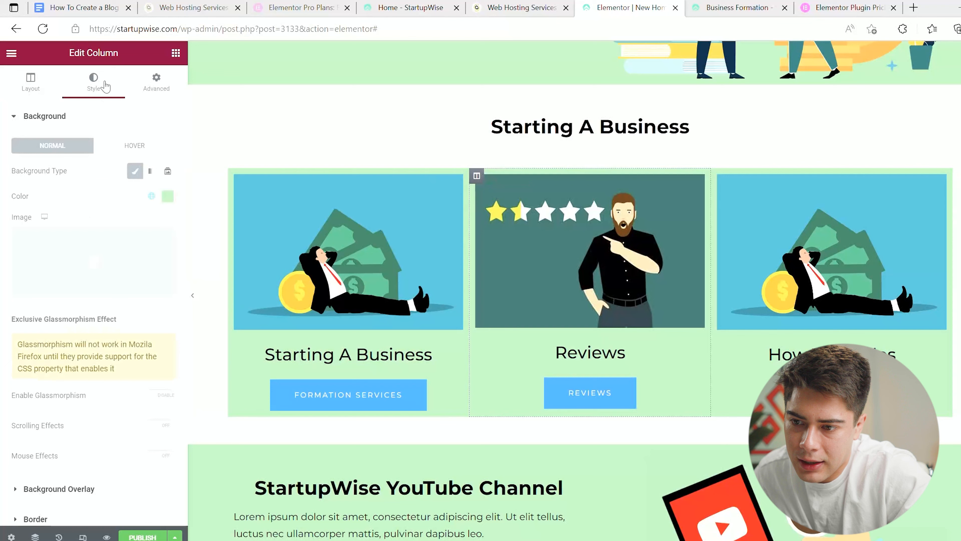
left_click(152, 195)
scroll(110, 268, "down", 2)
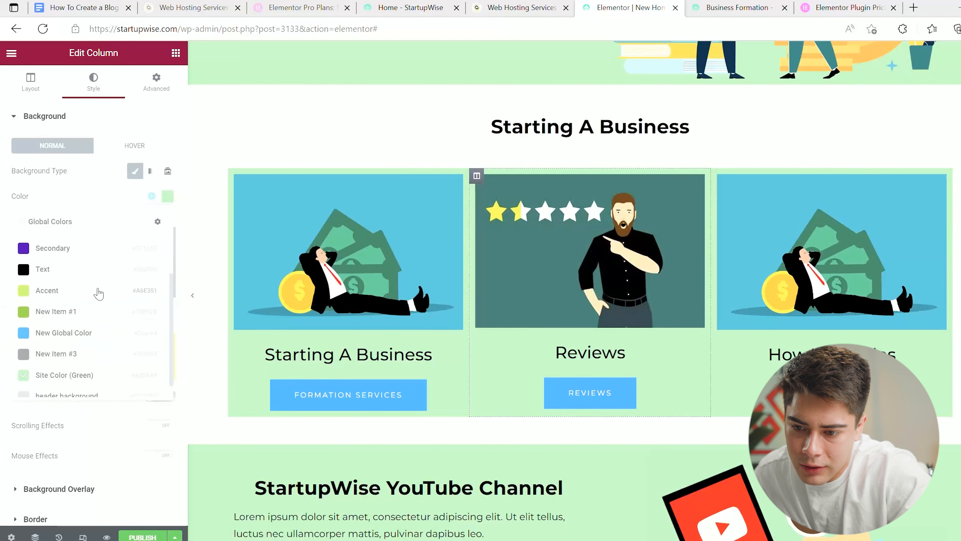
left_click(86, 333)
Restyle the "Formation services" button with a white background, black text and a bolder font weight.
left_click(364, 396)
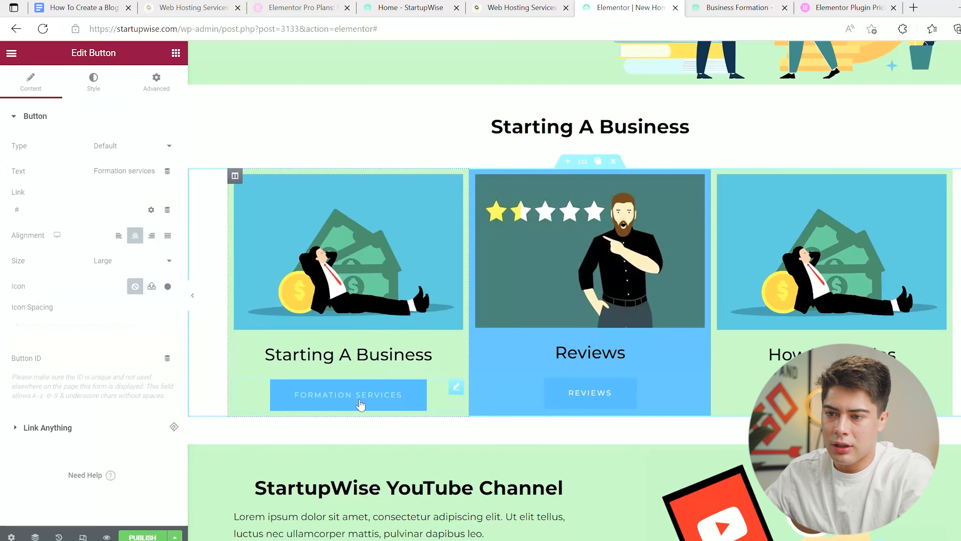
left_click(95, 87)
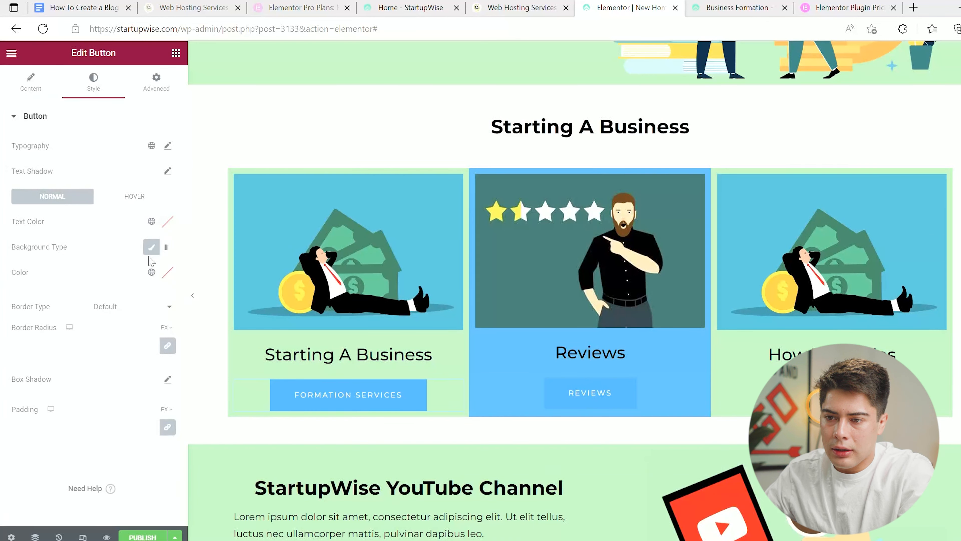
left_click(152, 272)
left_click(75, 360)
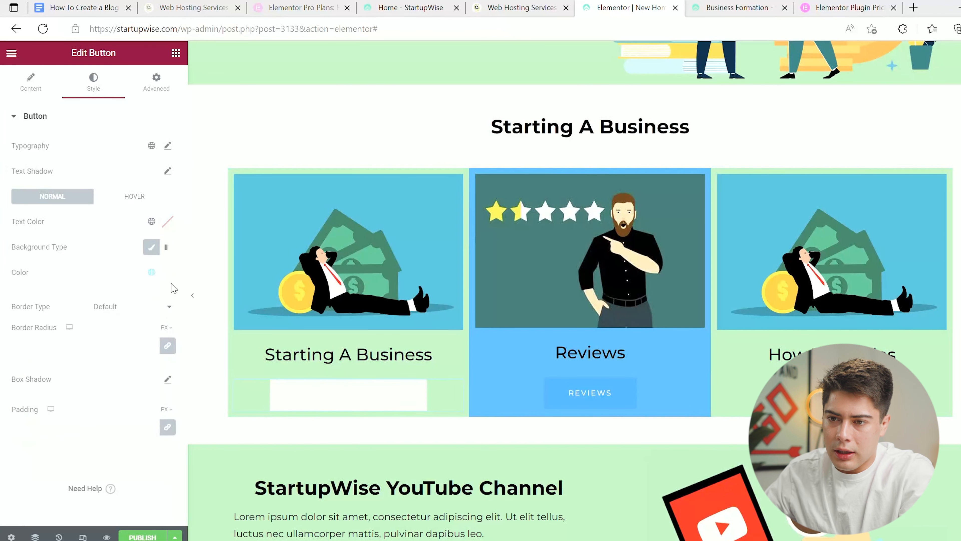
left_click(151, 222)
left_click(74, 348)
left_click(168, 146)
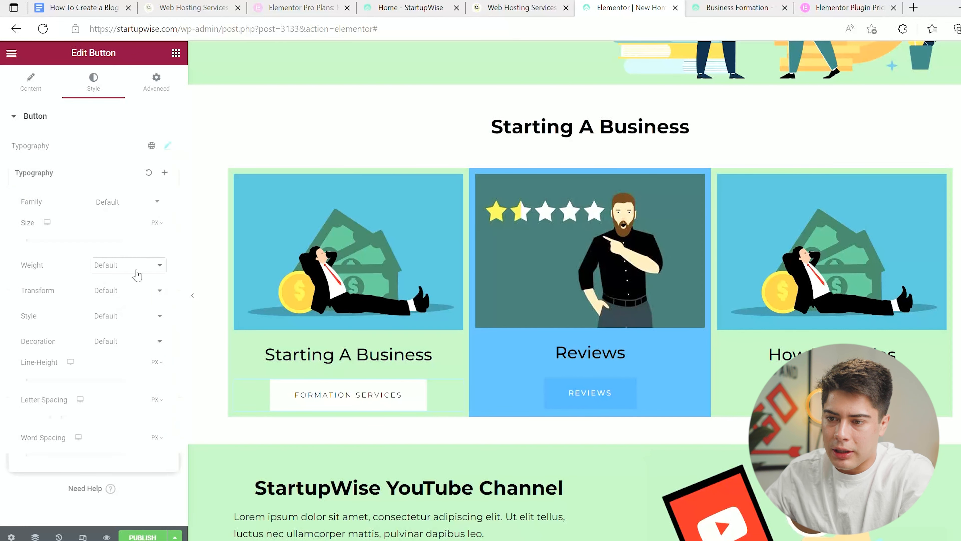
left_click(129, 328)
Review the new homepage from the hero to the YouTube section and examine the existing homepage's YouTube videos for comparison.
left_click(590, 393)
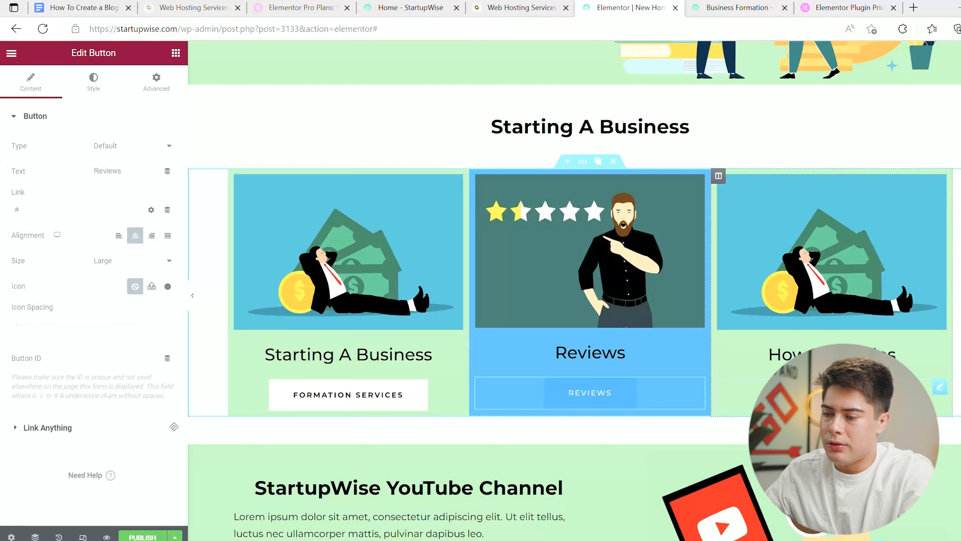
scroll(440, 266, "down", 2)
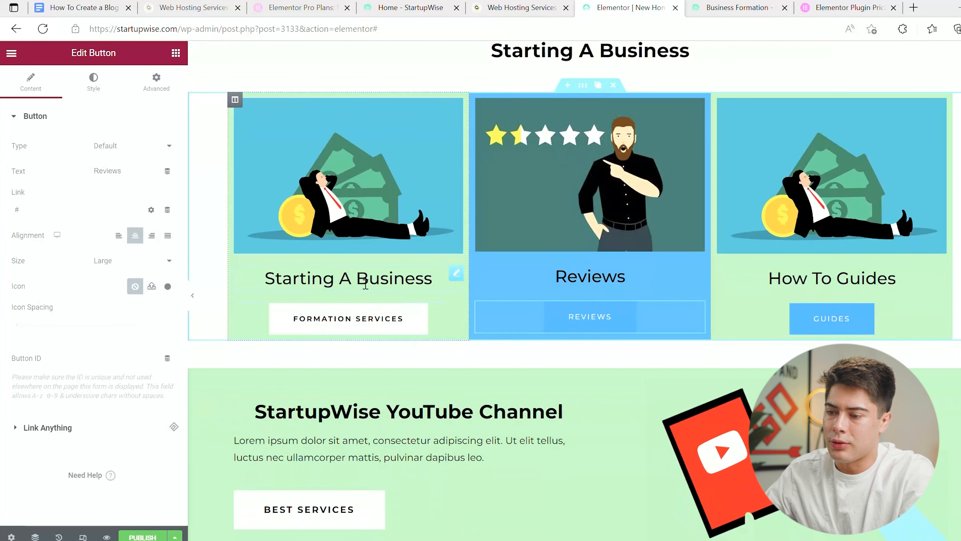
scroll(464, 251, "up", 8)
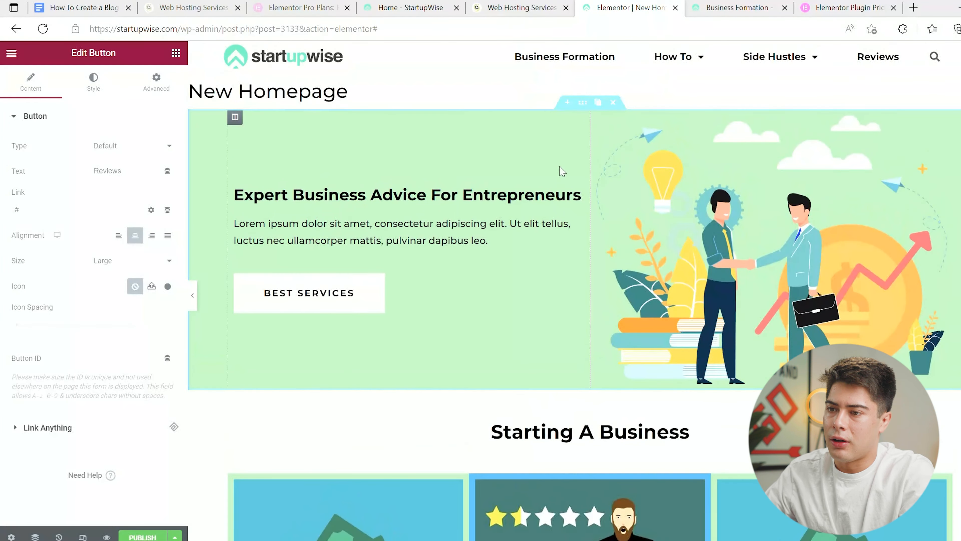
scroll(559, 171, "up", 1)
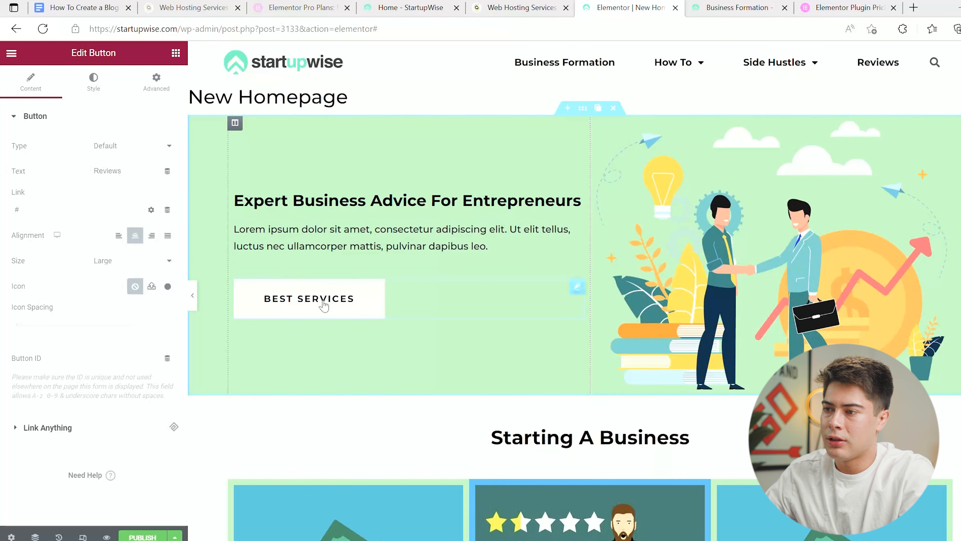
scroll(564, 313, "down", 4)
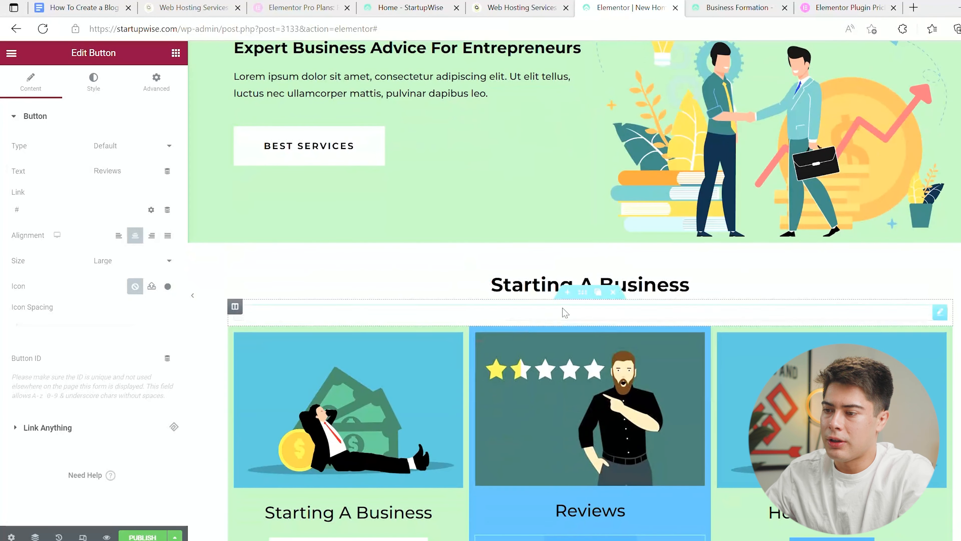
scroll(492, 265, "down", 6)
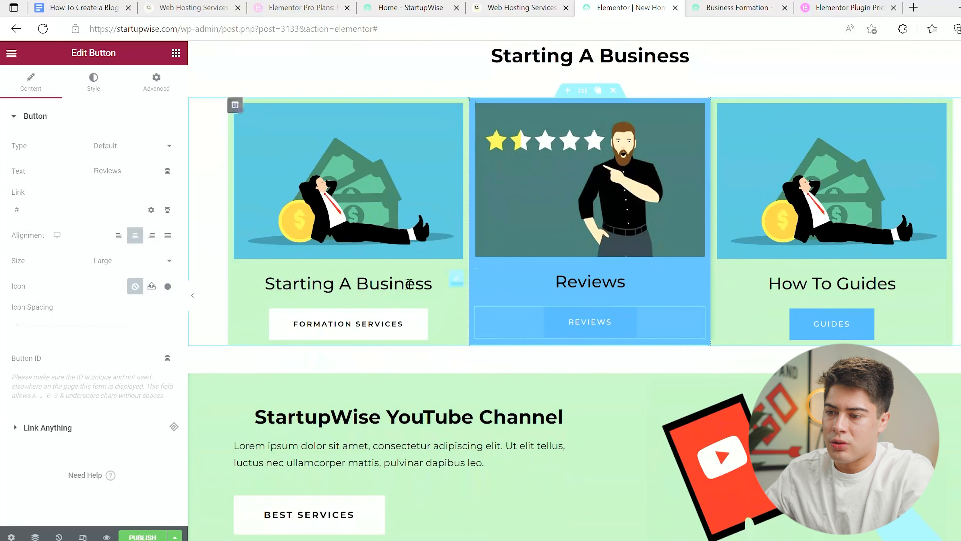
scroll(418, 237, "down", 6)
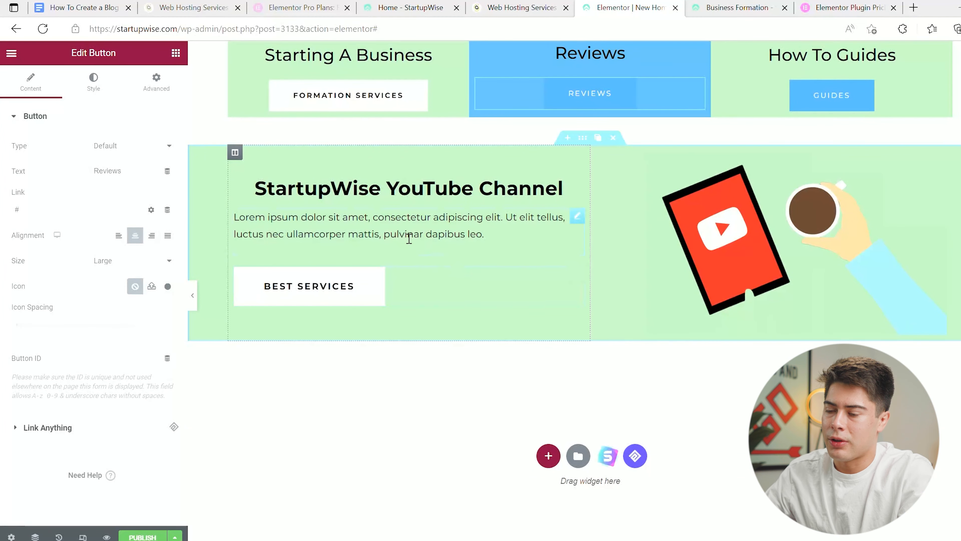
left_click(419, 11)
scroll(392, 245, "down", 11)
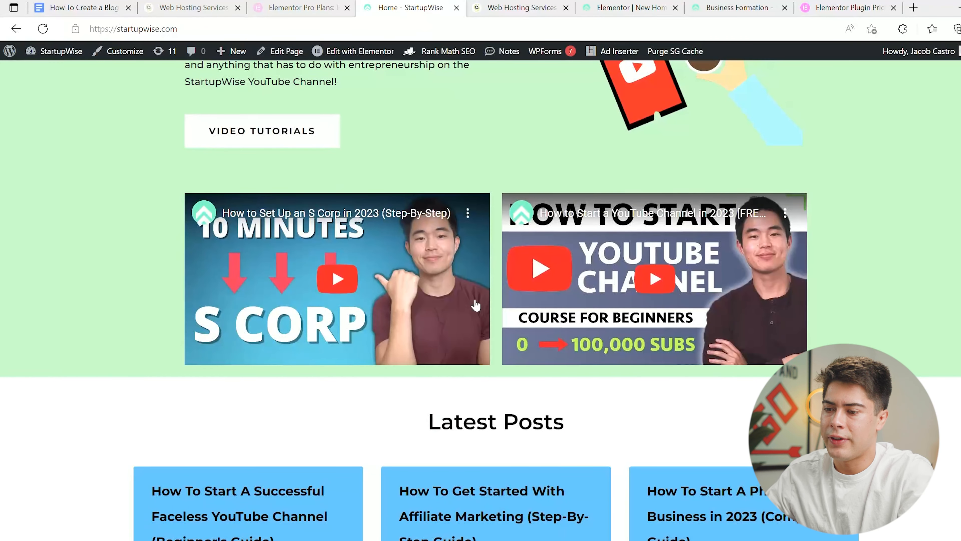
Return to the new homepage and add a section holding a Video widget directly below the YouTube channel section.
left_click(629, 8)
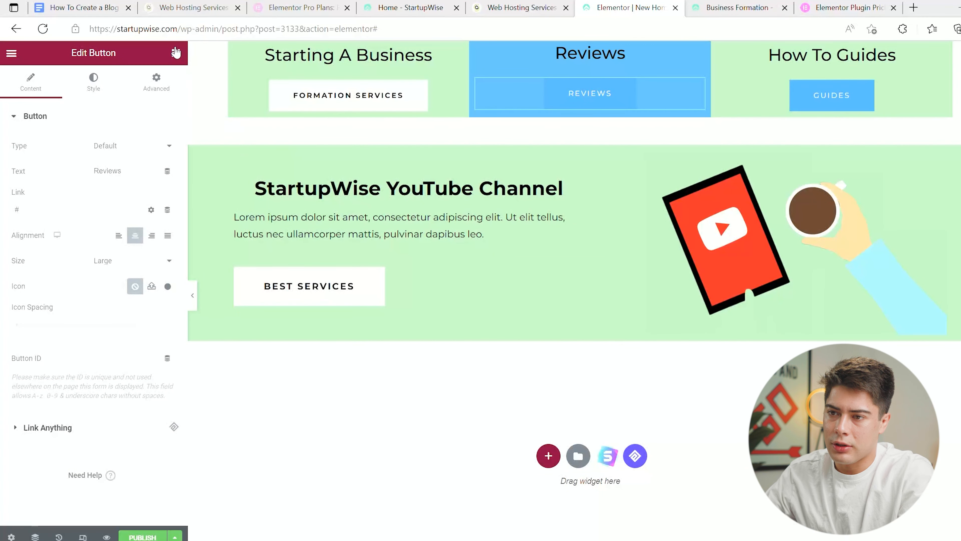
left_click(176, 52)
left_click(149, 100)
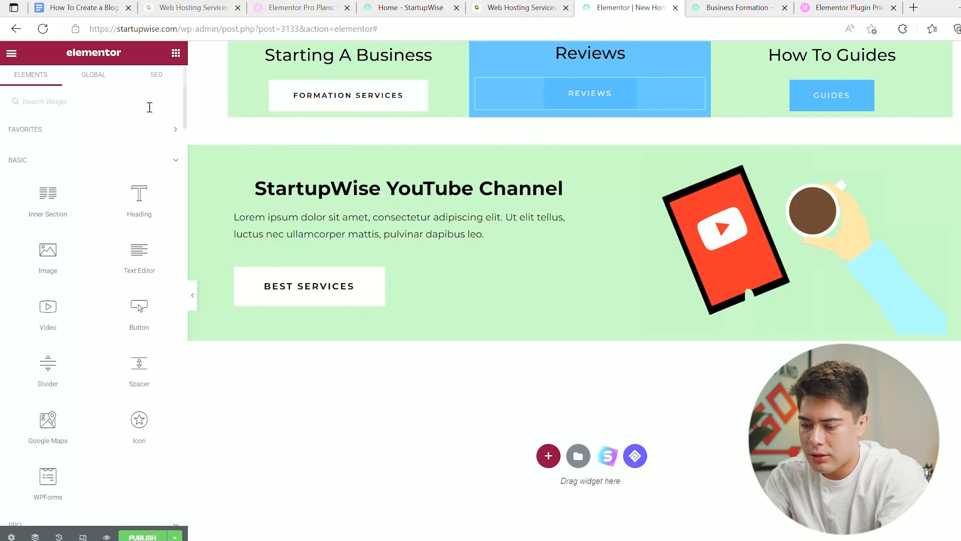
type("video")
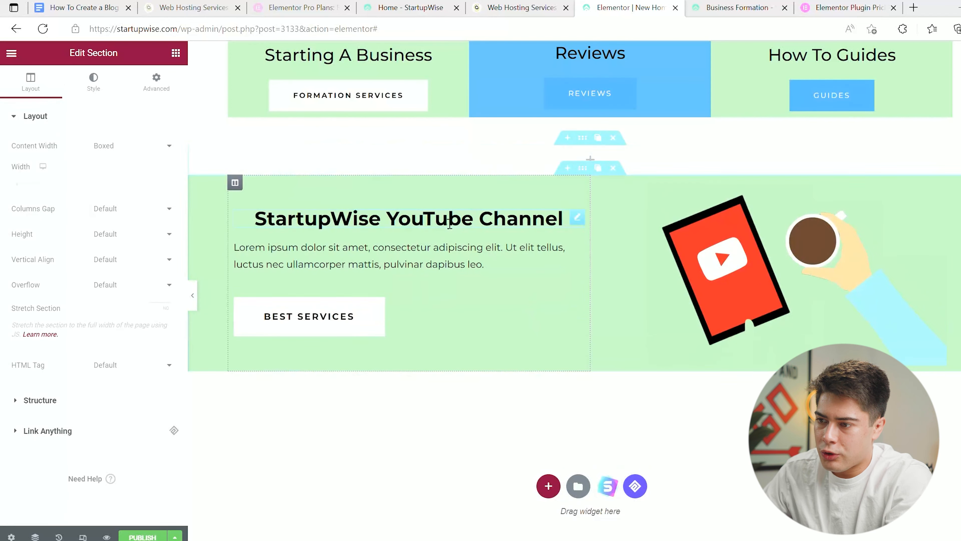
left_click_drag(582, 137, 637, 337)
left_click(176, 54)
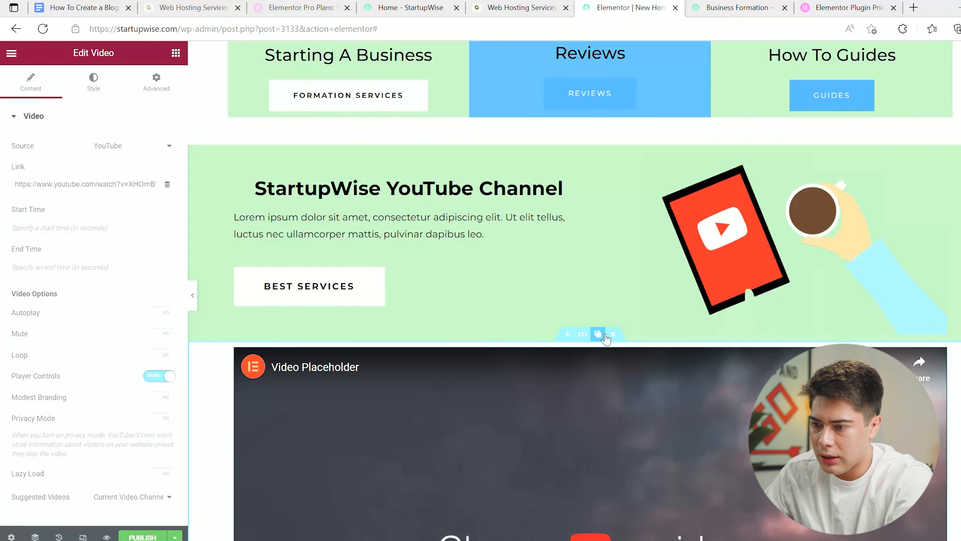
Duplicate the video column three times to make a row of four videos.
left_click(250, 347)
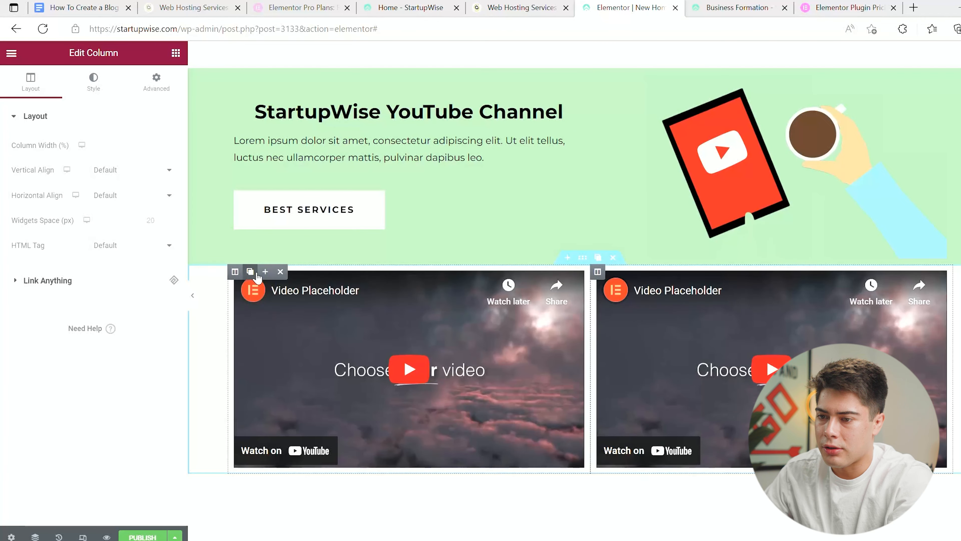
left_click(250, 271)
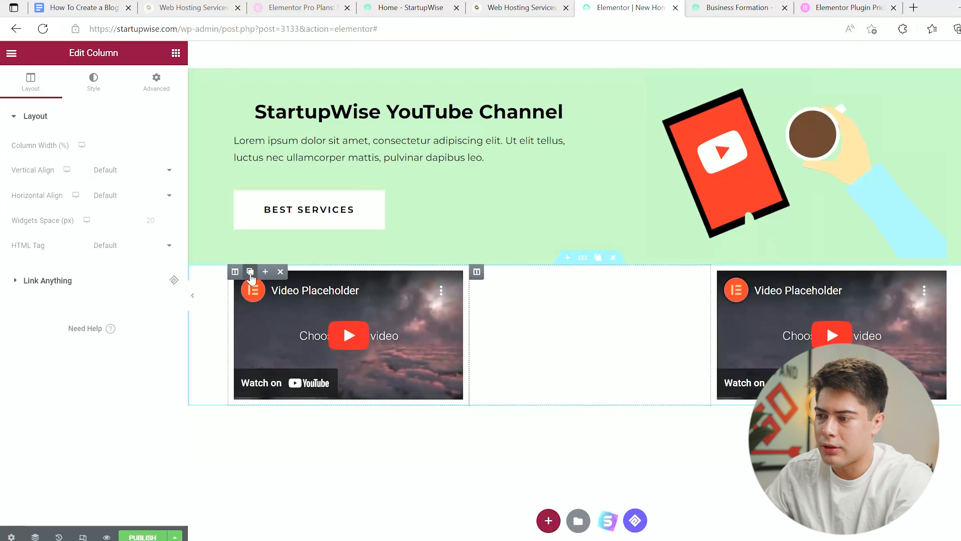
left_click(250, 272)
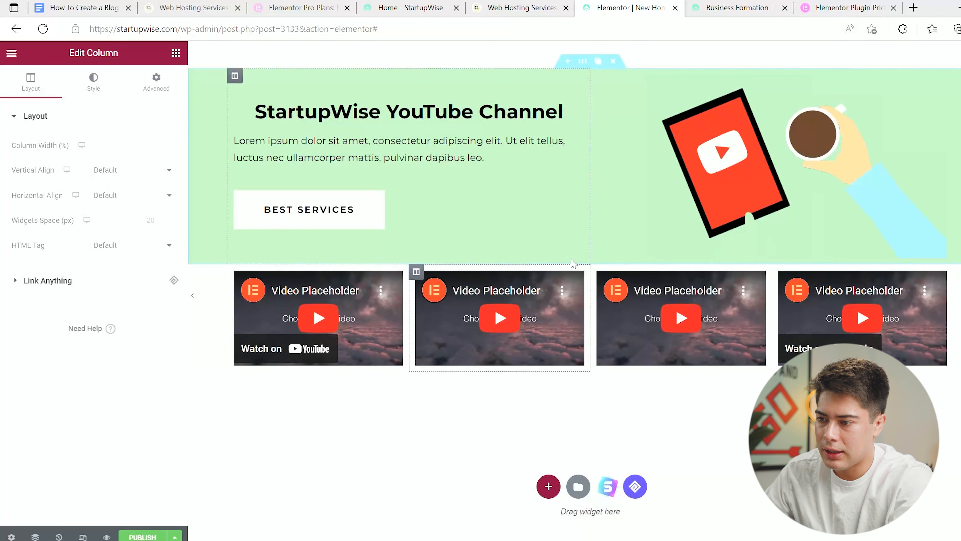
Give the video section a classic background in the "Site Color (Green)" global colour.
left_click(583, 258)
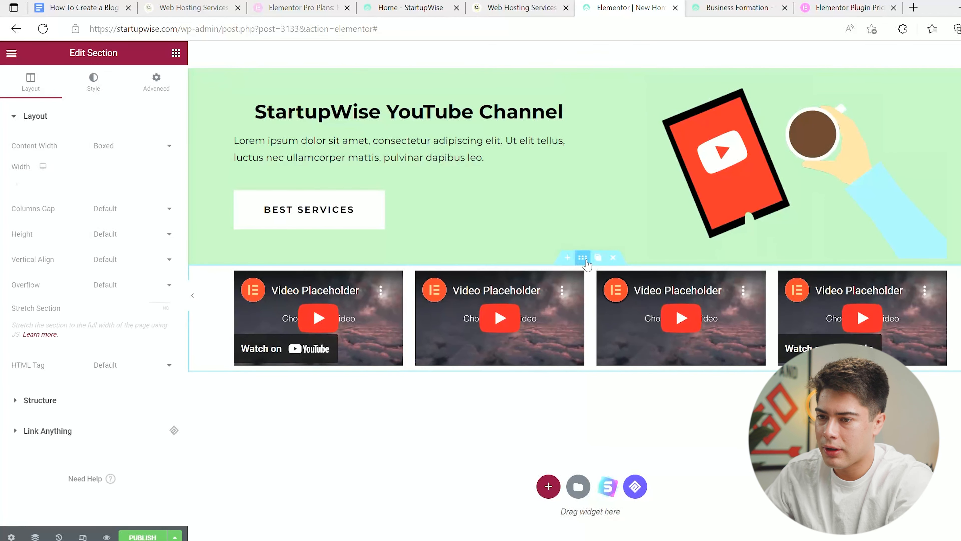
left_click(93, 82)
left_click(119, 170)
left_click(152, 196)
scroll(81, 369, "down", 1)
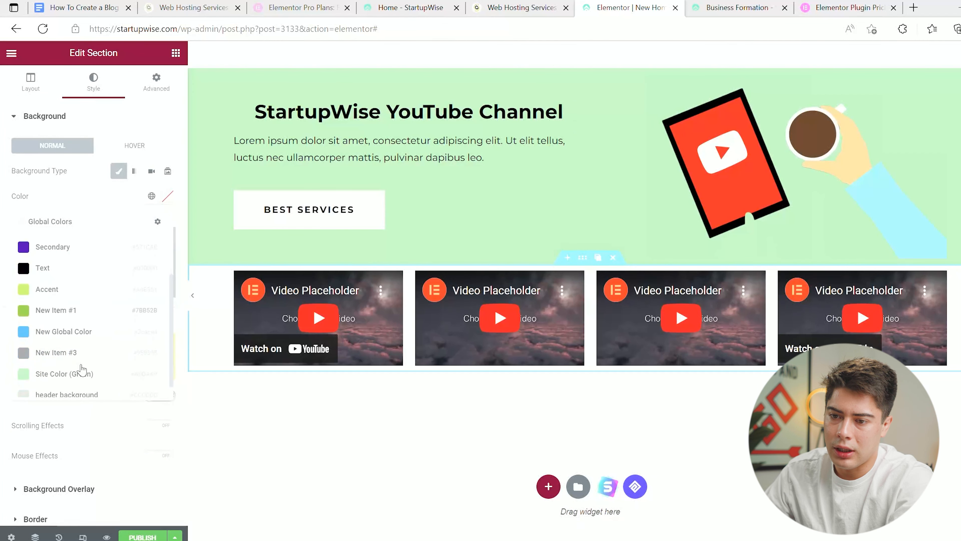
left_click(79, 373)
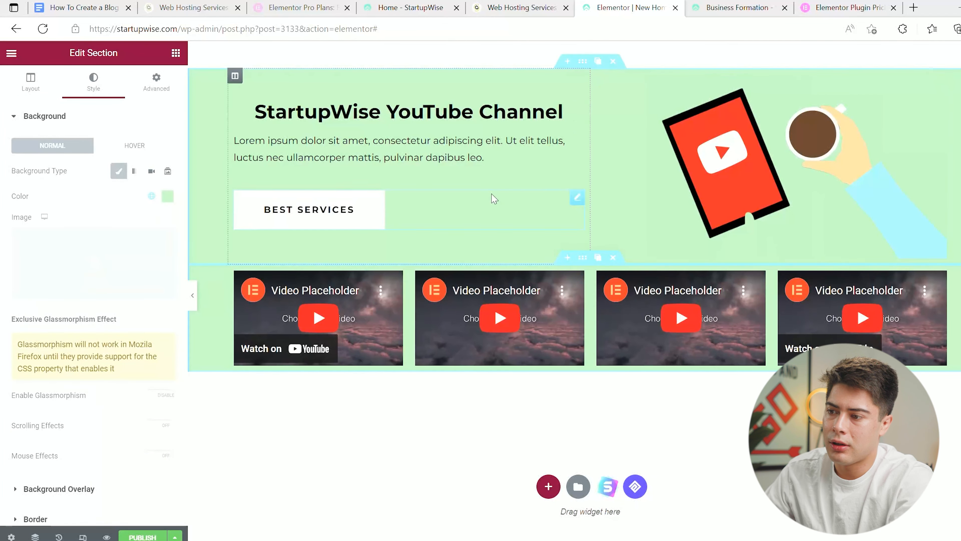
Open the settings of the second placeholder video and examine its link, dynamic link sources and playback options.
left_click(576, 278)
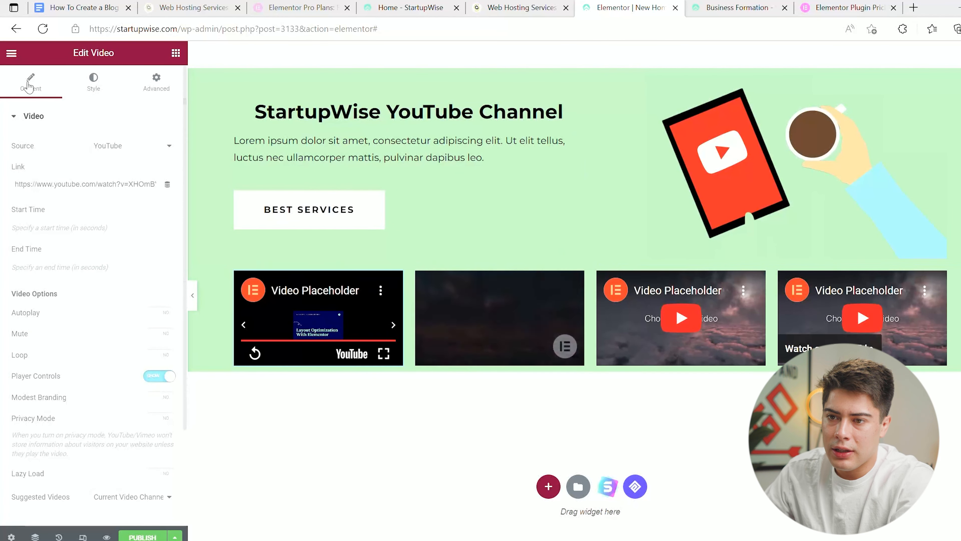
triple_click(82, 187)
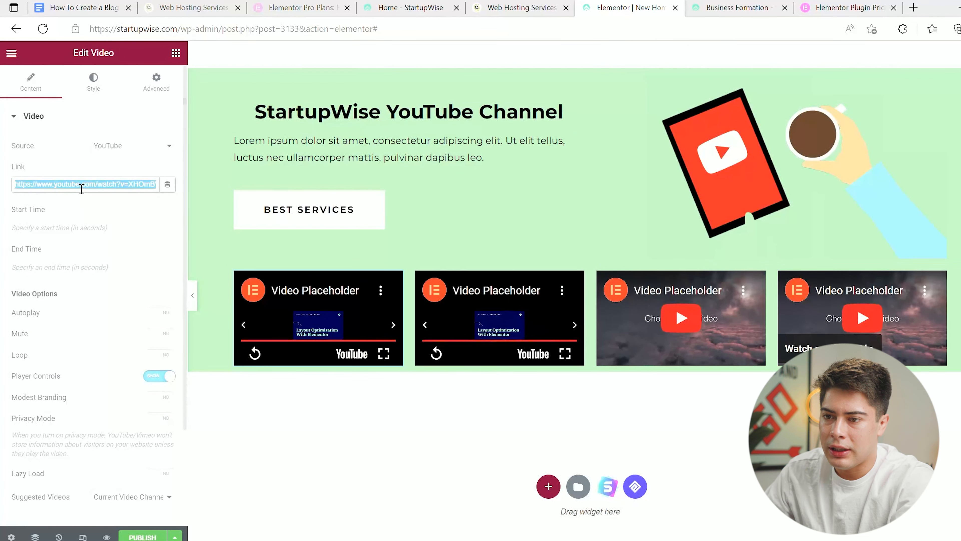
left_click(167, 185)
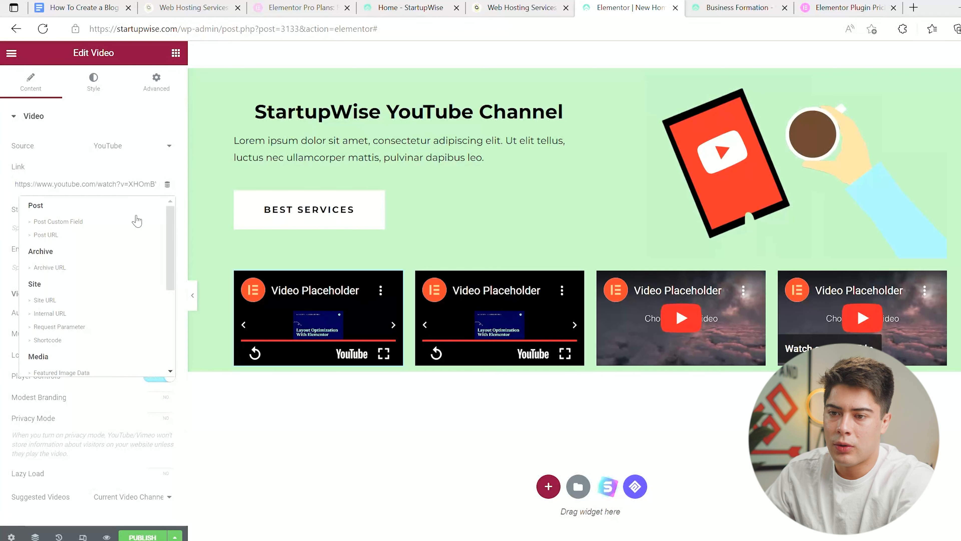
scroll(92, 264, "down", 2)
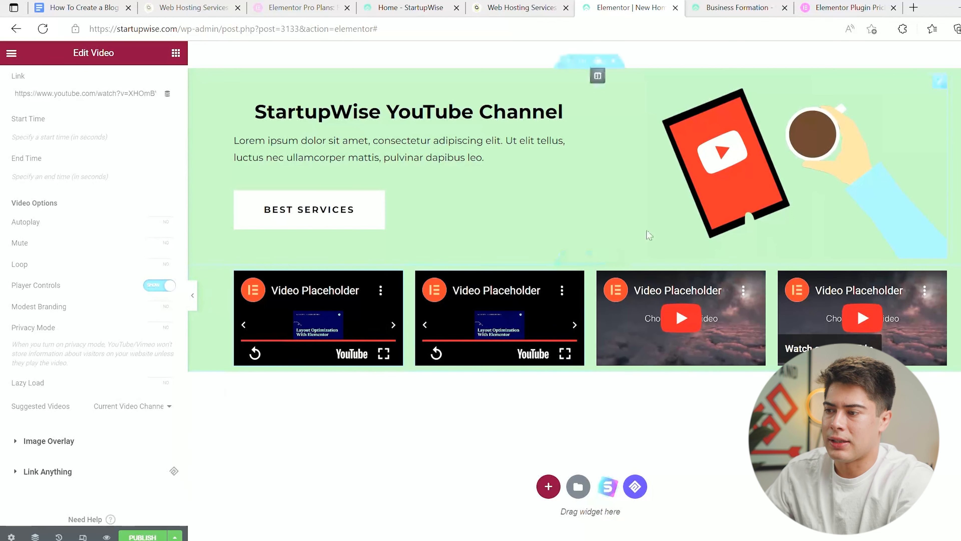
Check the Latest Posts area of the existing homepage and add a single-column section below the new homepage's video row.
scroll(643, 232, "up", 4)
scroll(473, 151, "up", 2)
scroll(521, 253, "down", 7)
scroll(524, 252, "down", 2)
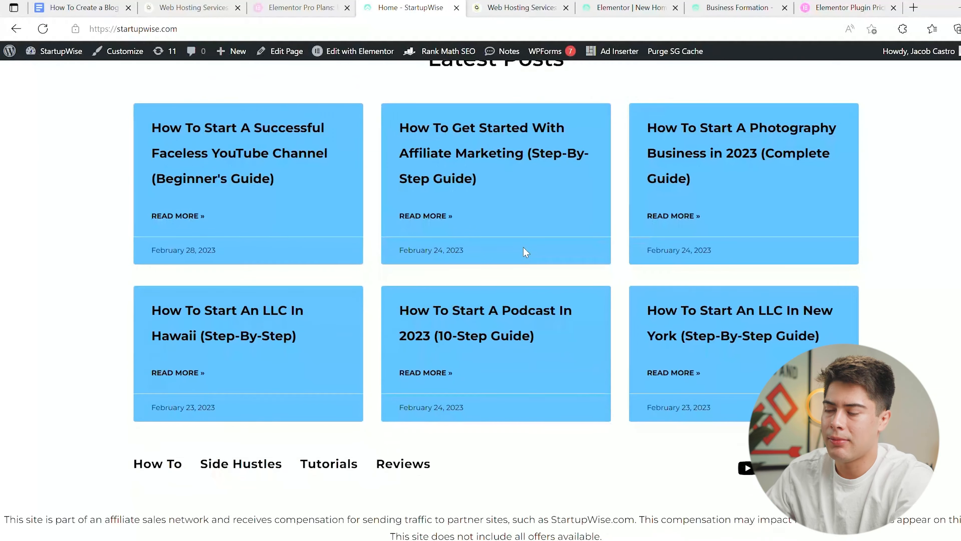
scroll(492, 242, "up", 4)
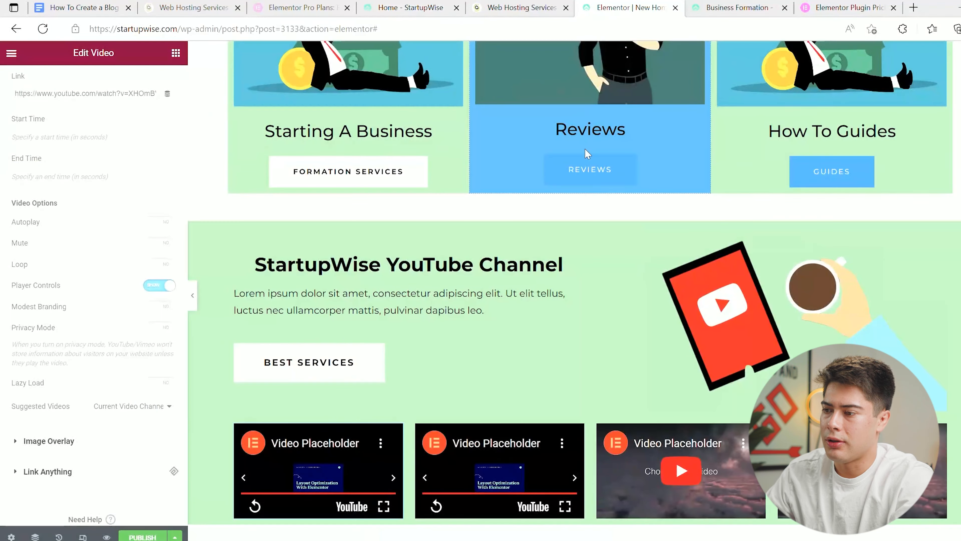
scroll(538, 265, "down", 6)
left_click(548, 407)
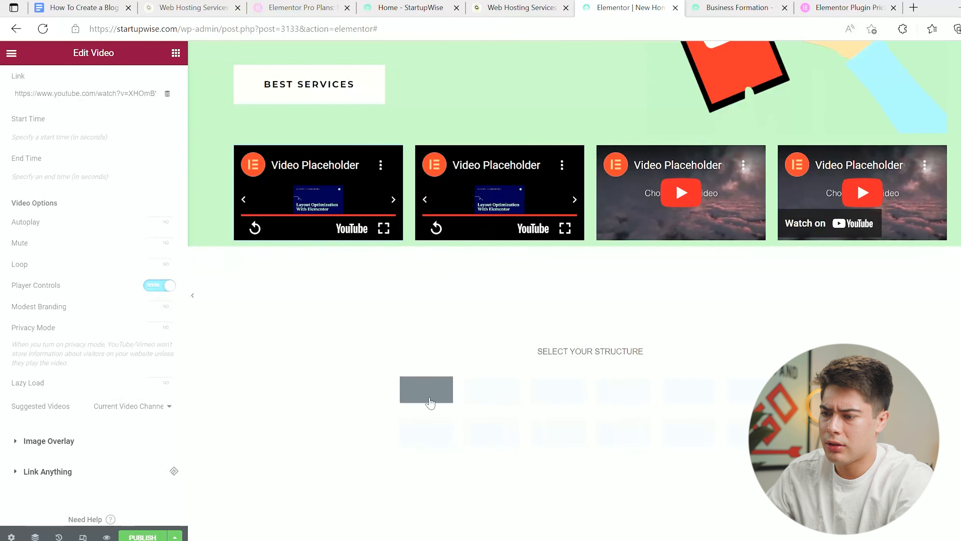
left_click(434, 394)
Paste a copy of the "Starting A Business" heading section below the video row and retitle it "Latest Posts".
scroll(595, 284, "up", 15)
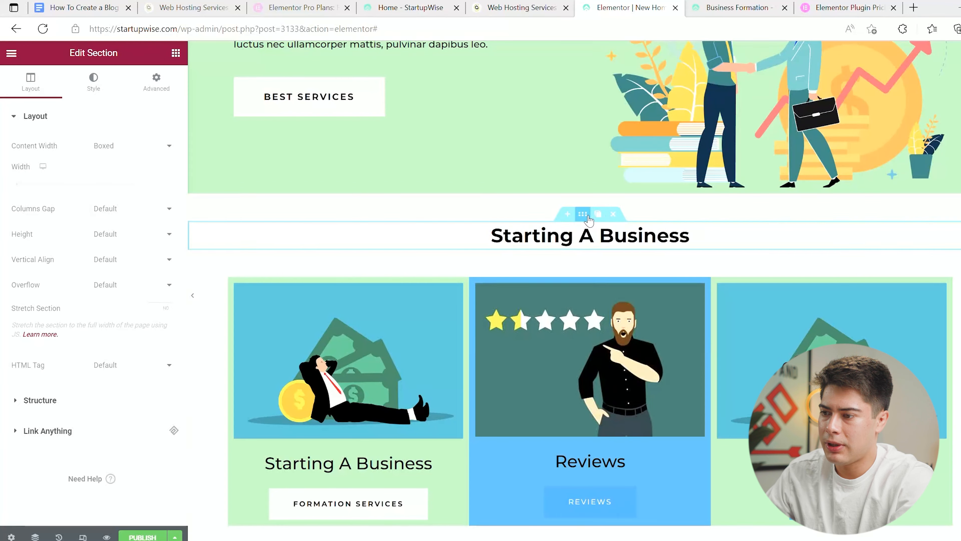
right_click(583, 215)
left_click(608, 266)
right_click(592, 259)
left_click(619, 238)
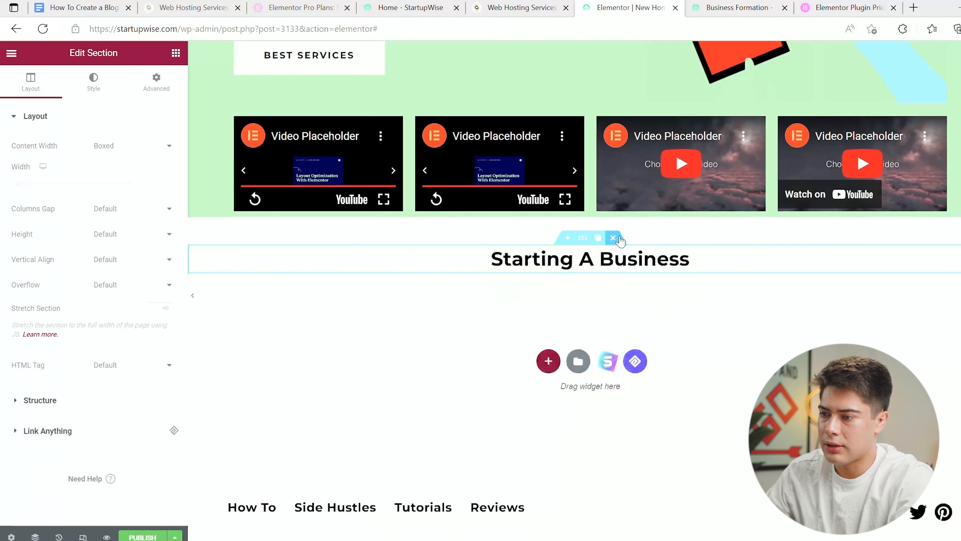
triple_click(645, 262)
type("Latest Posts")
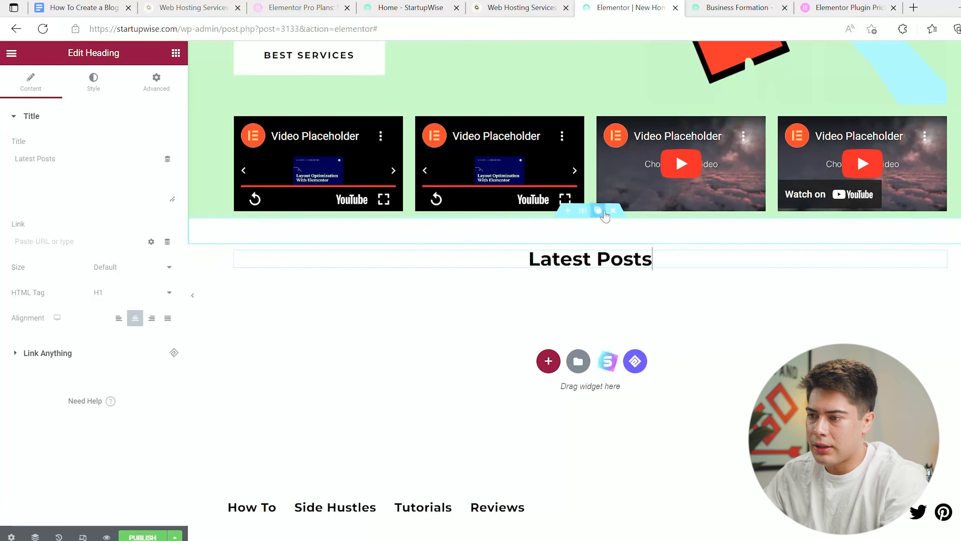
Move the empty section below the "Latest Posts" heading and place a Posts widget in a new single-column section beneath it.
left_click(601, 212)
left_click_drag(586, 213, 602, 278)
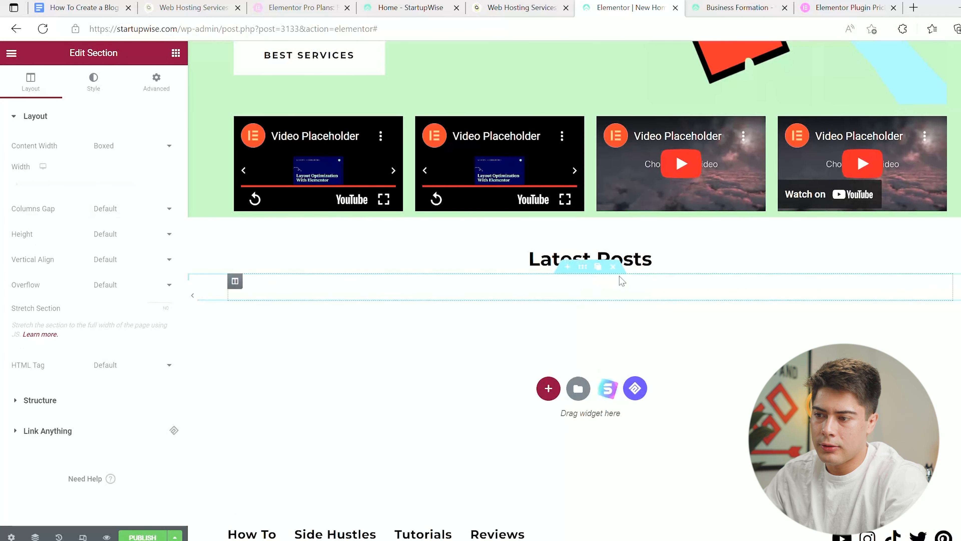
left_click(548, 389)
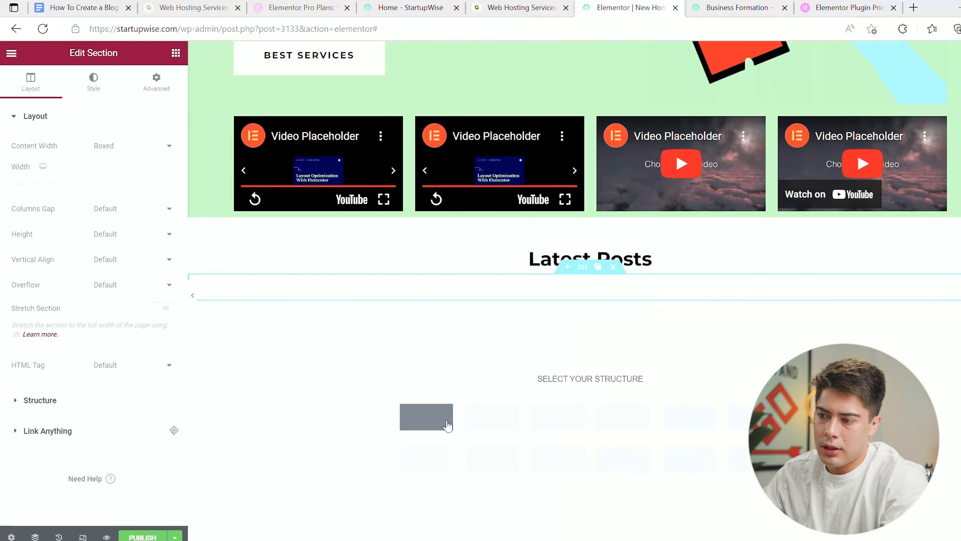
left_click(447, 425)
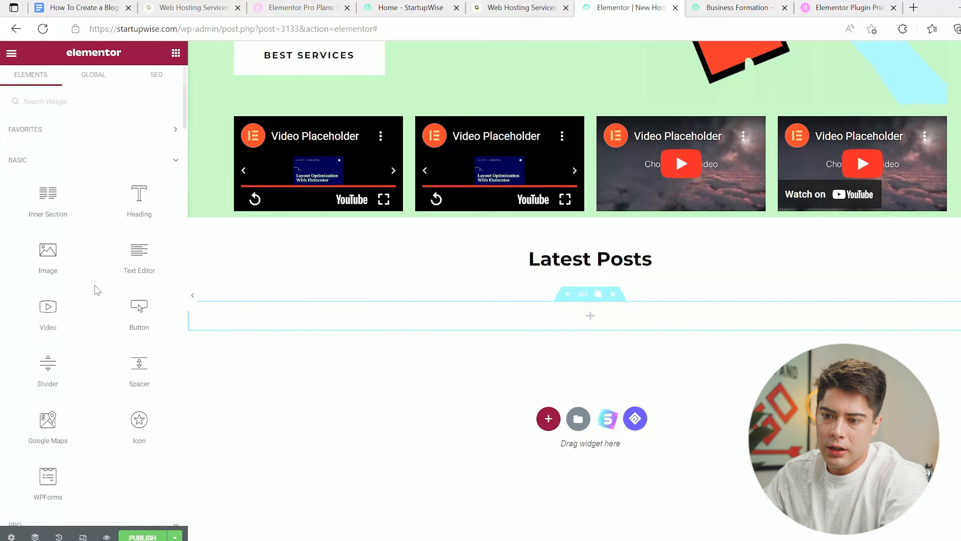
scroll(96, 284, "down", 3)
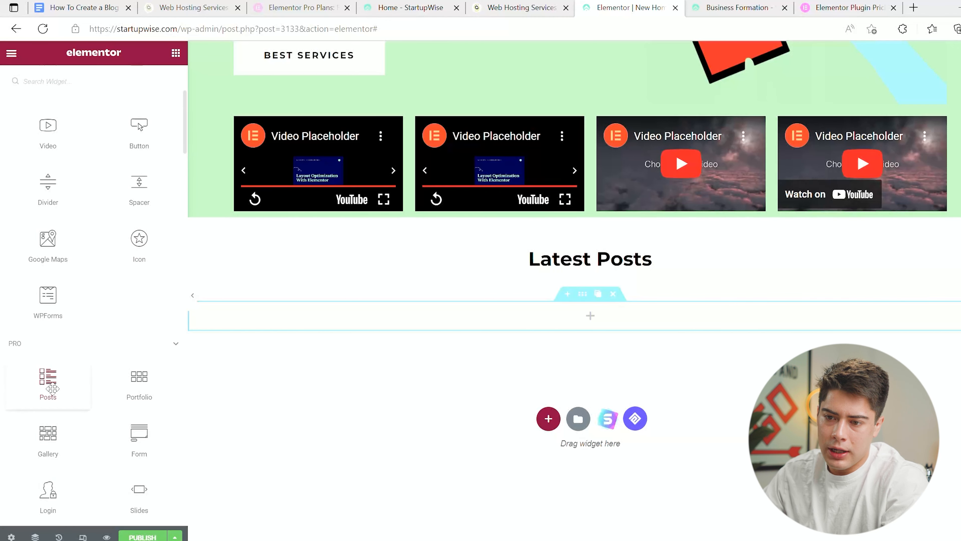
left_click_drag(54, 390, 657, 318)
Review the new Posts widget and compare it with the Latest Posts cards on the existing homepage.
scroll(564, 309, "down", 8)
scroll(561, 299, "up", 11)
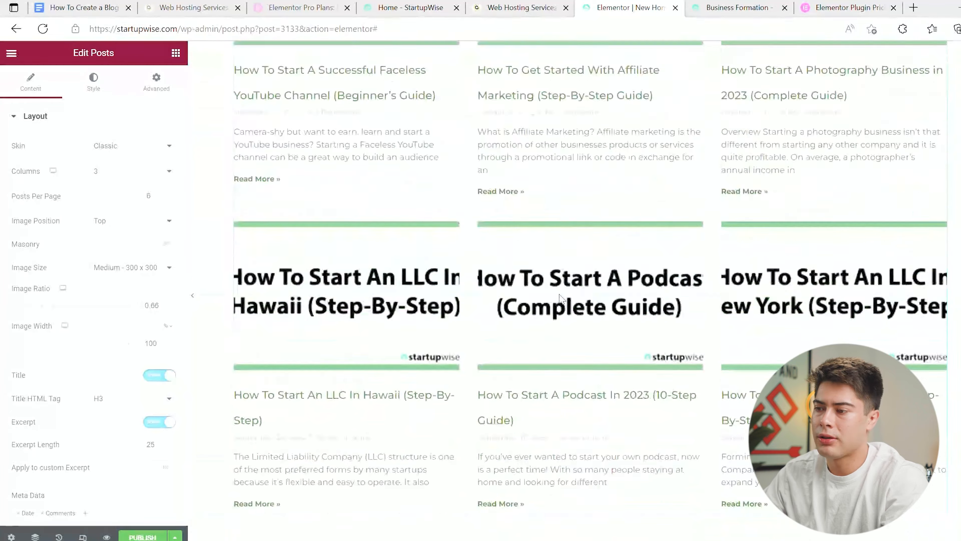
scroll(560, 294, "down", 5)
scroll(561, 298, "up", 4)
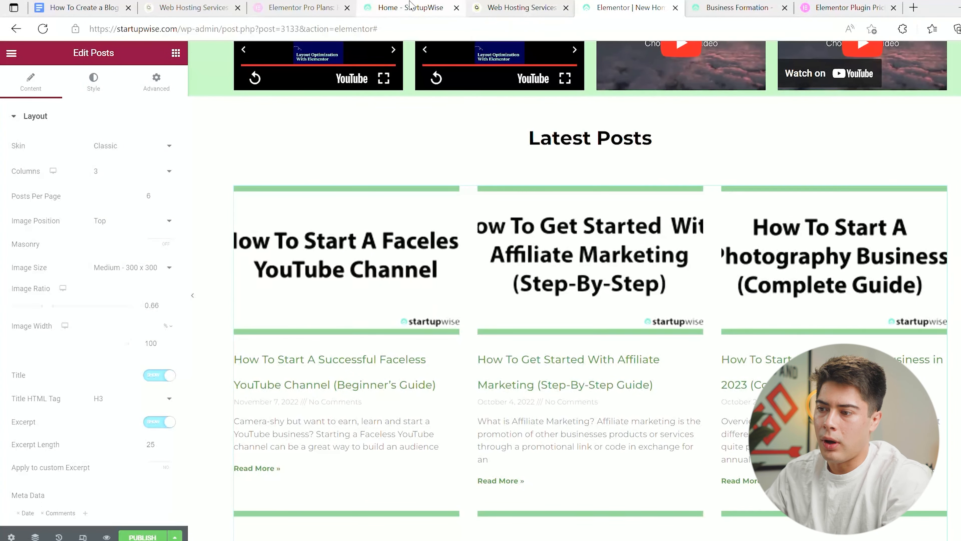
left_click(410, 10)
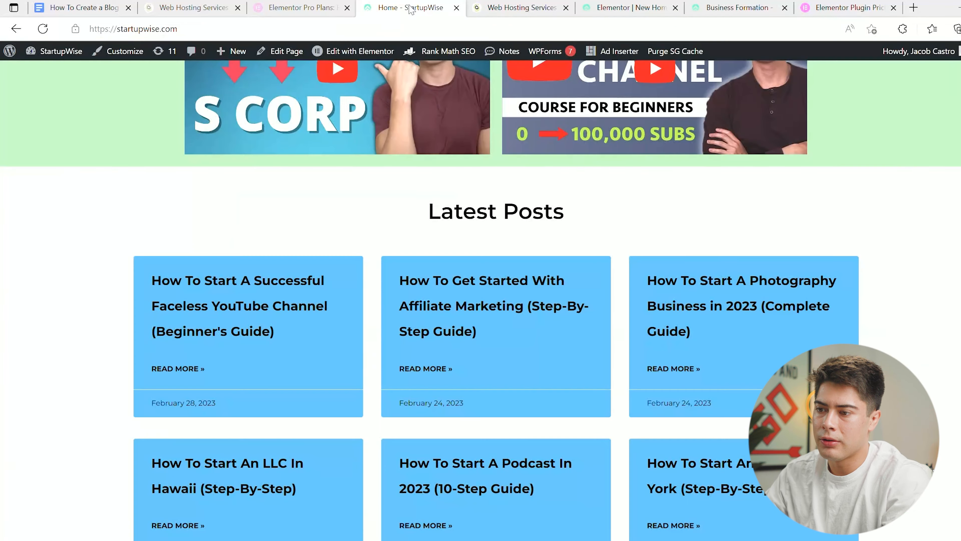
scroll(221, 347, "down", 2)
scroll(221, 347, "down", 2)
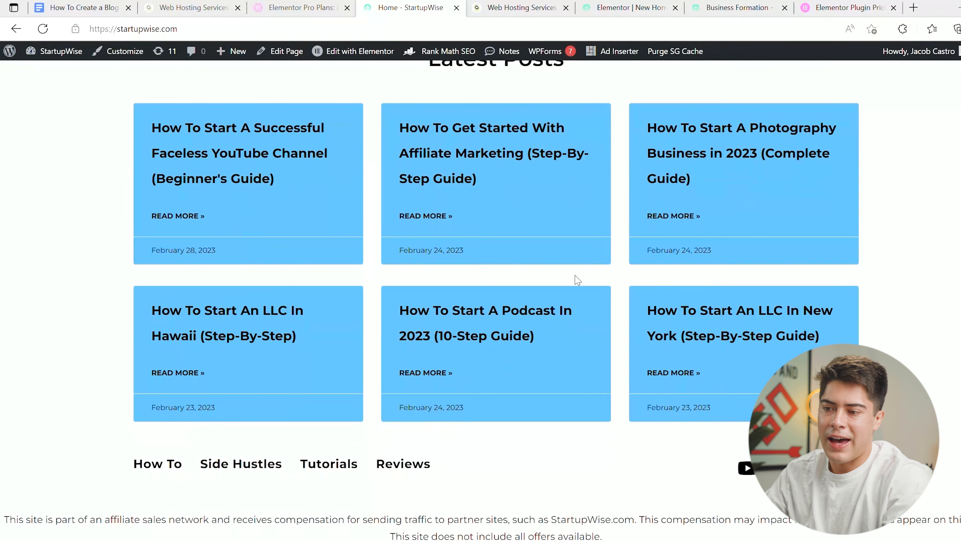
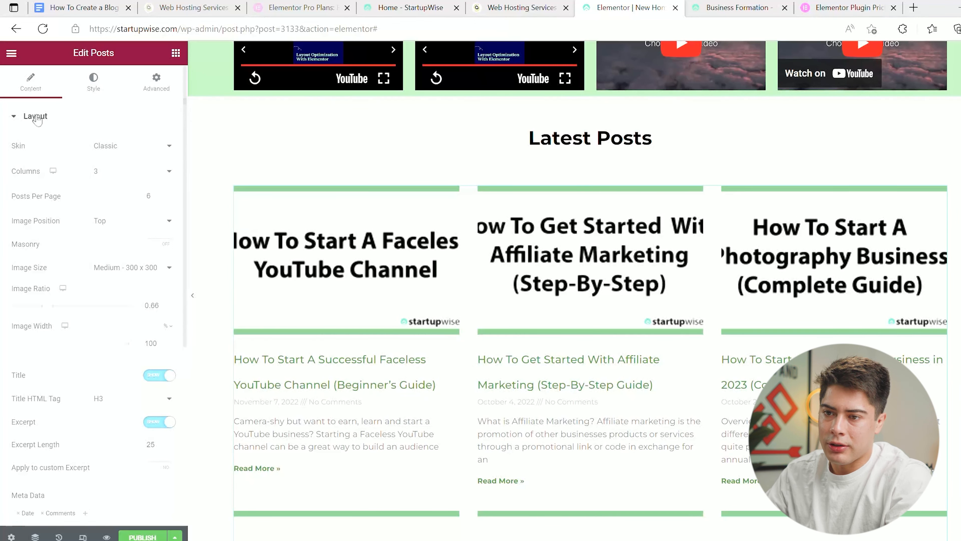
Try the Cards, Full Content and Custom skins on the Posts widget and return it to Classic.
left_click(171, 150)
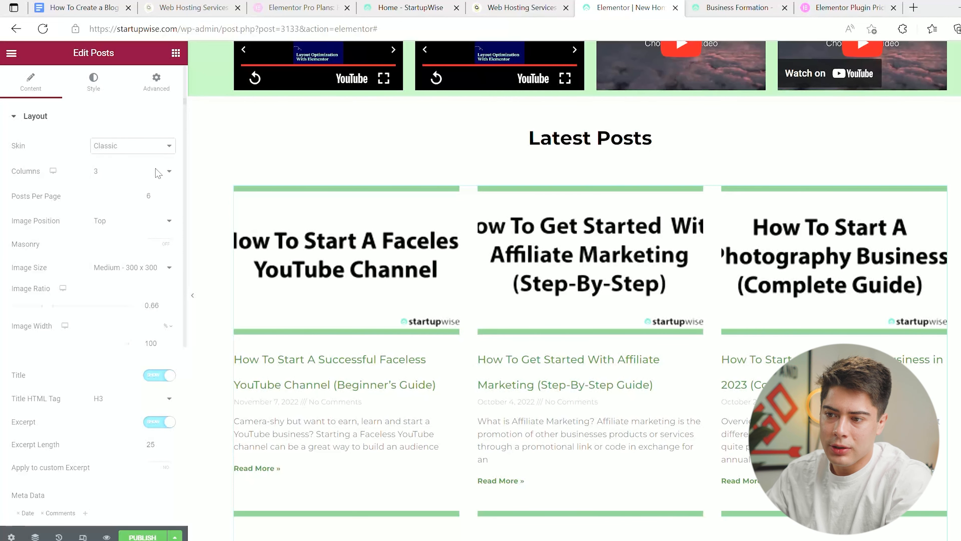
left_click(159, 168)
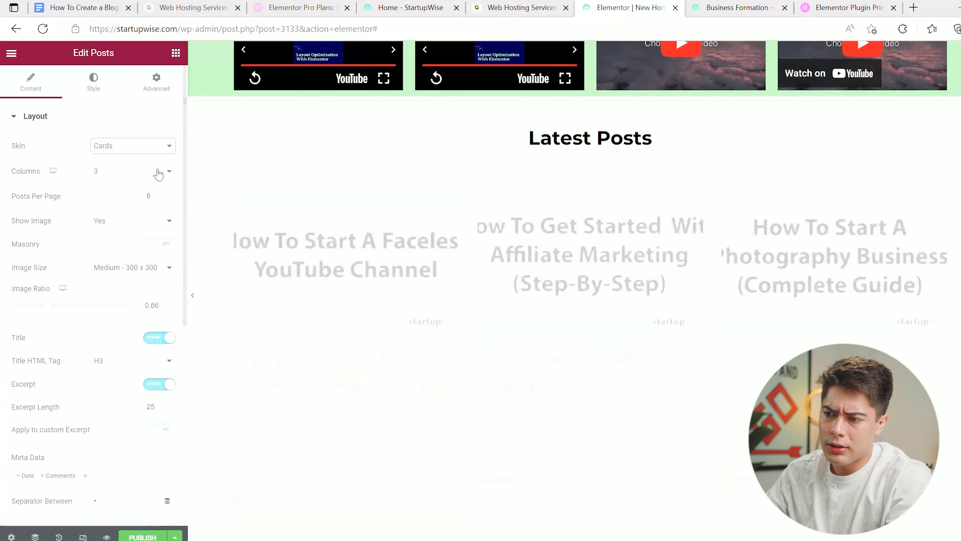
left_click(153, 187)
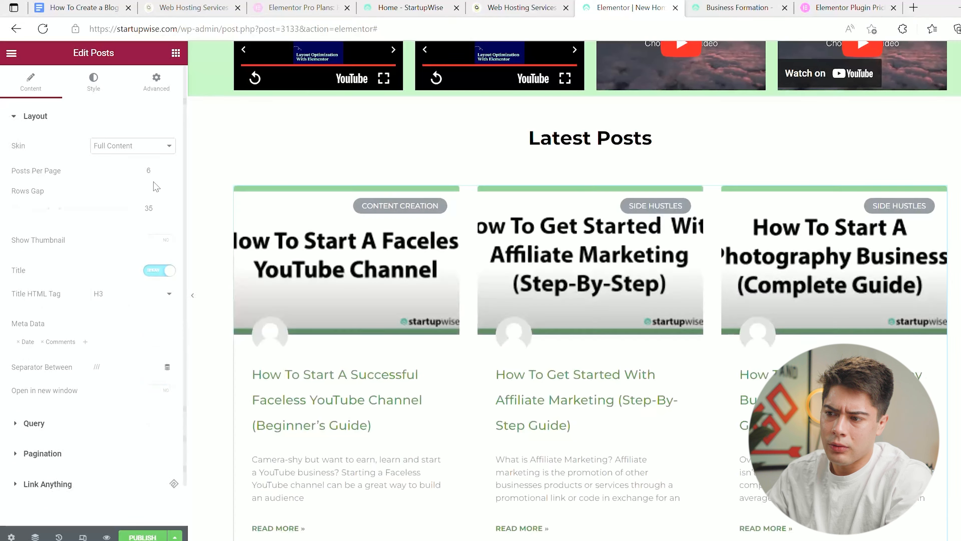
left_click(156, 161)
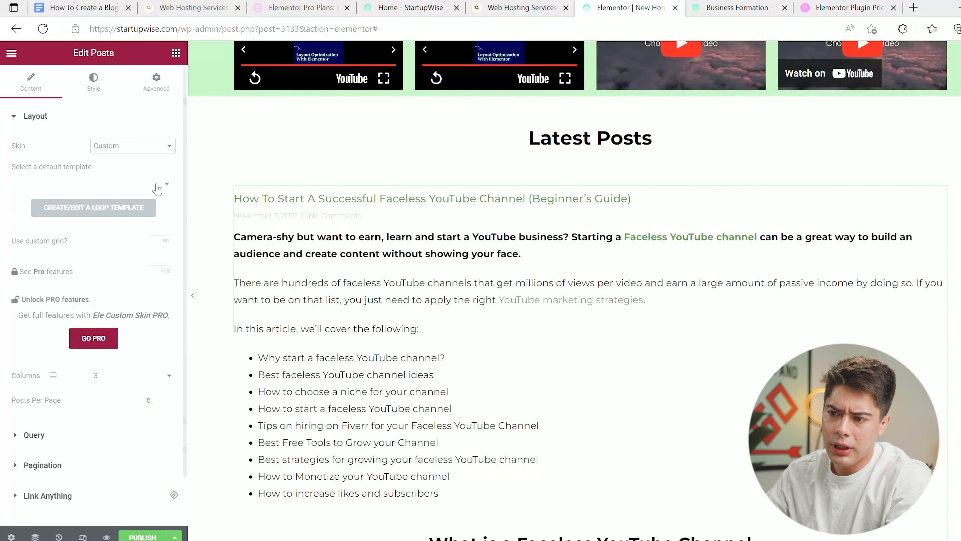
left_click(129, 163)
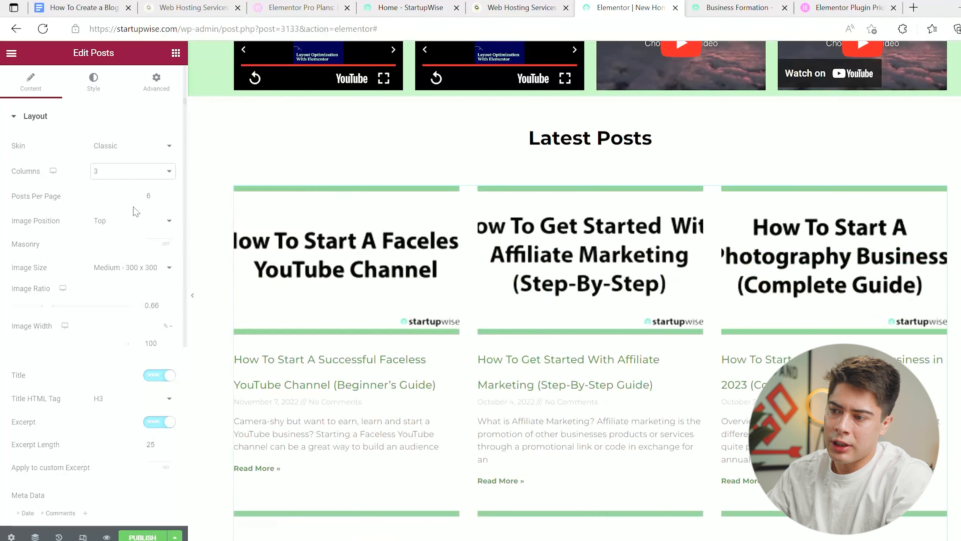
Examine the Classic-skin posts grid, including its cropped thumbnails, titles and excerpts, below the "Latest Posts" heading.
scroll(291, 201, "down", 5)
scroll(290, 202, "down", 4)
scroll(286, 203, "up", 5)
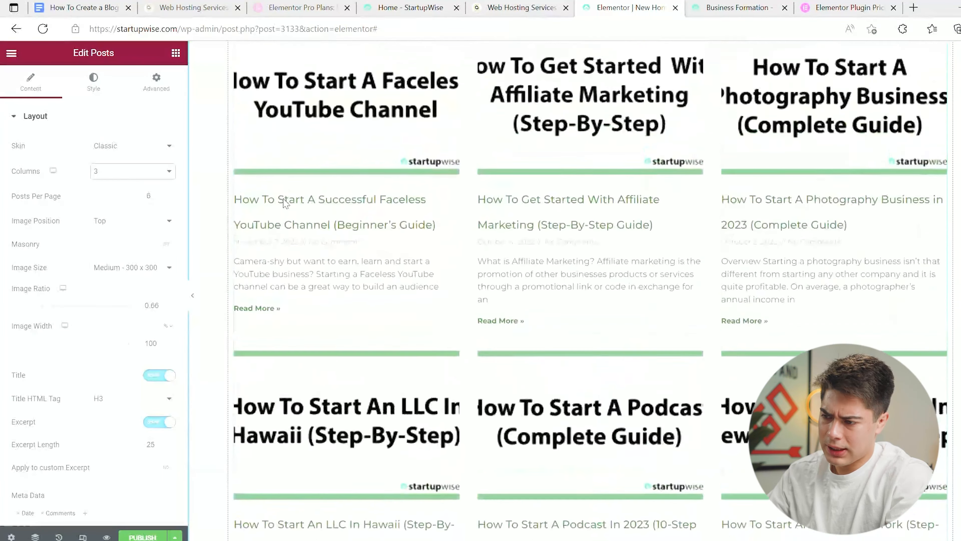
scroll(287, 206, "down", 2)
scroll(287, 206, "down", 3)
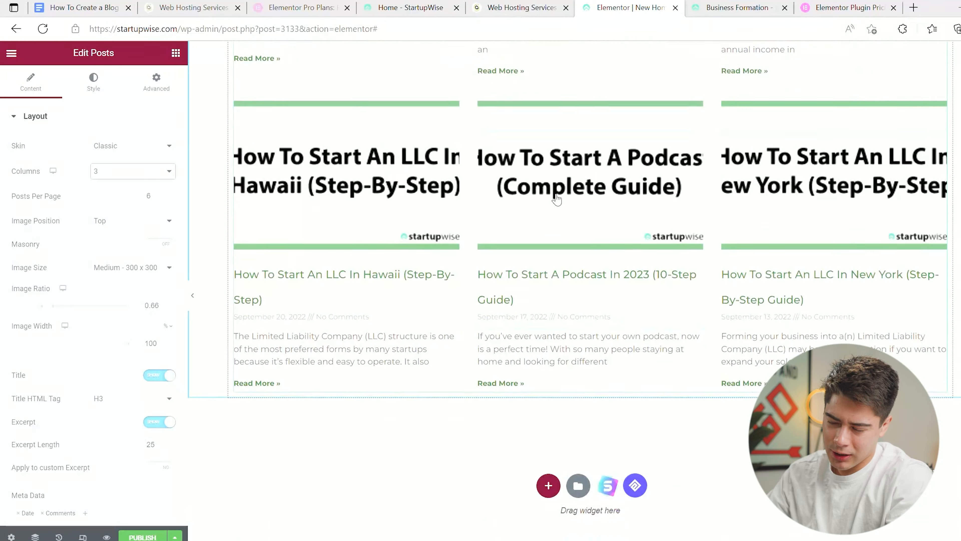
scroll(553, 197, "up", 10)
scroll(553, 198, "up", 4)
scroll(553, 195, "down", 15)
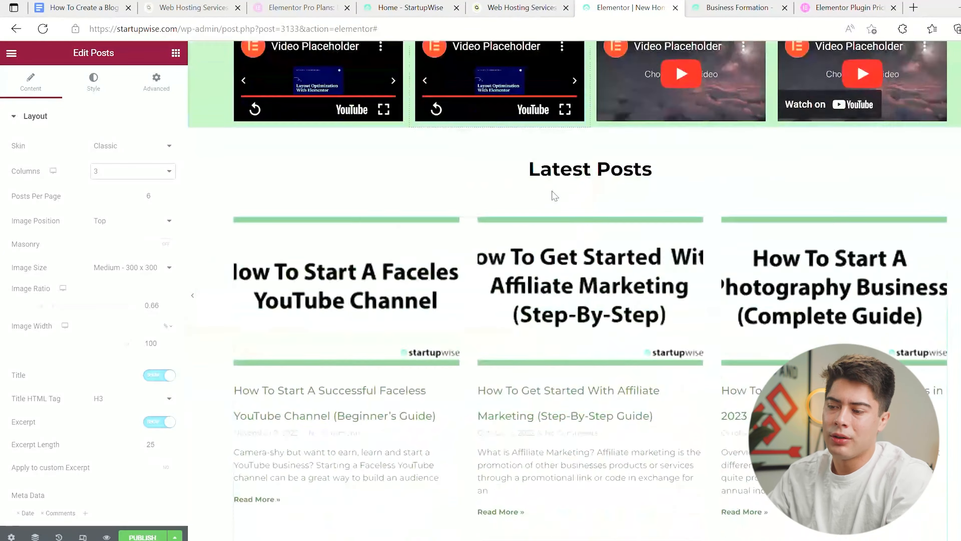
scroll(558, 197, "down", 1)
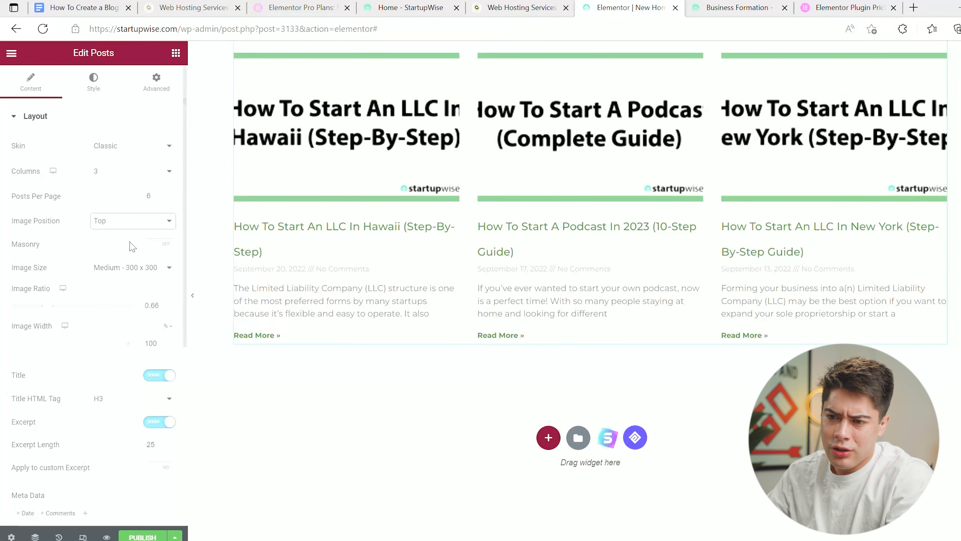
Try the Left, Right and None image positions on the Posts widget and return it to Top.
left_click(131, 249)
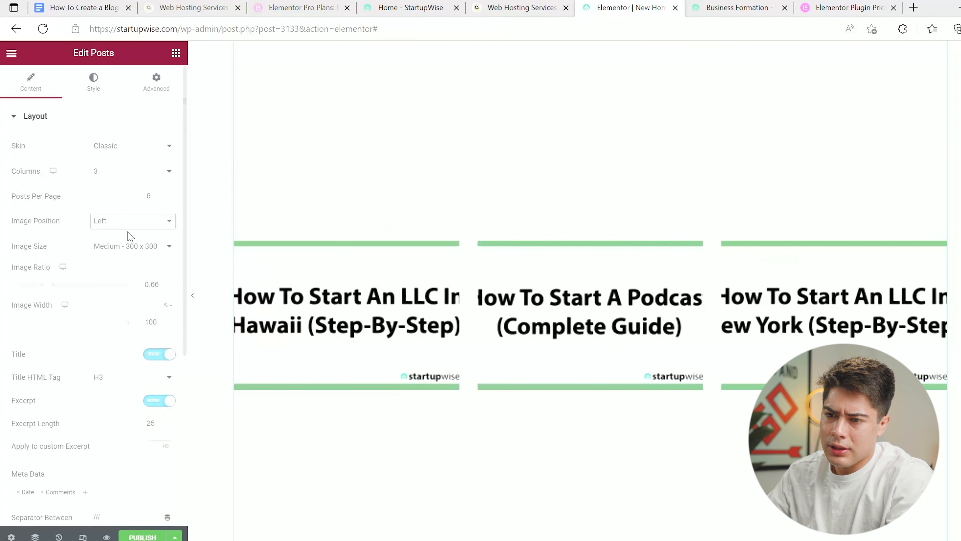
left_click(133, 244)
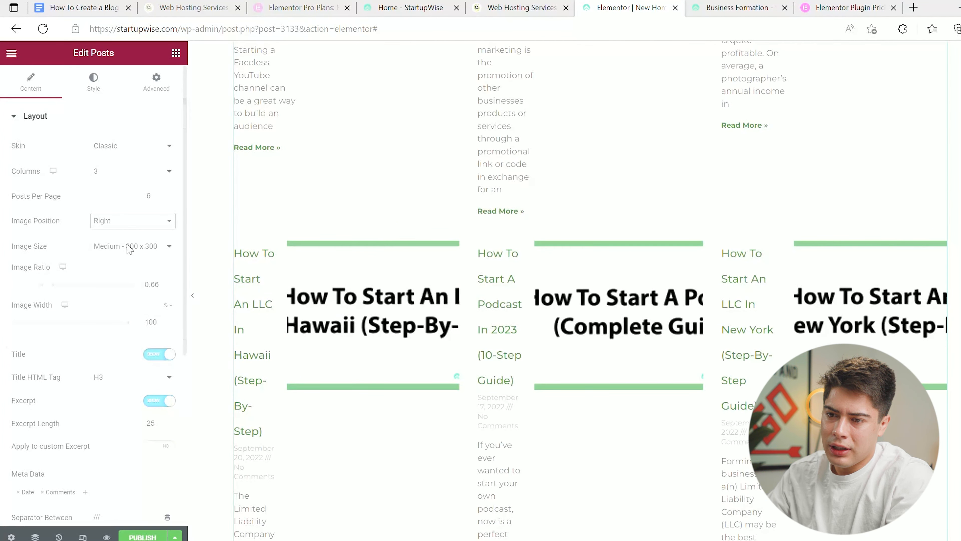
left_click(130, 248)
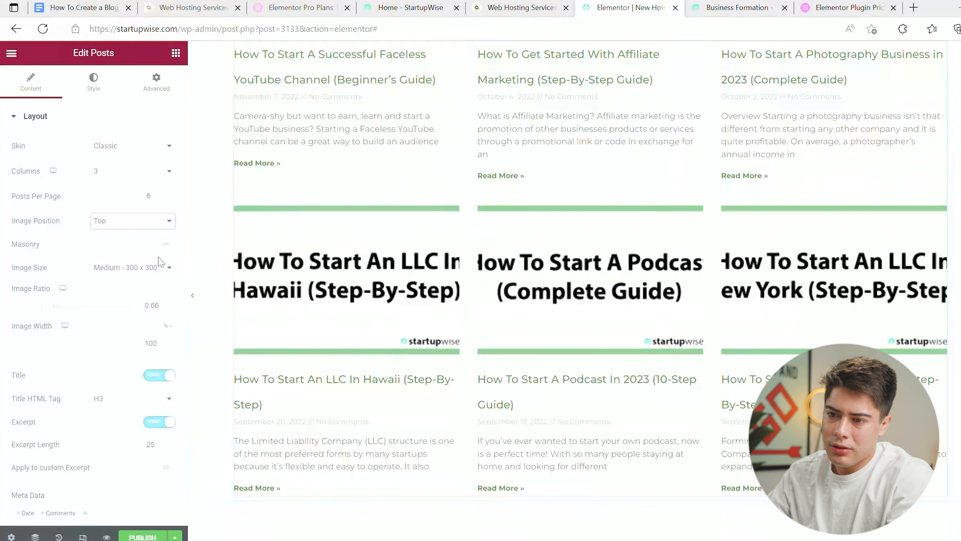
left_click(155, 220)
left_click(143, 258)
scroll(280, 212, "up", 4)
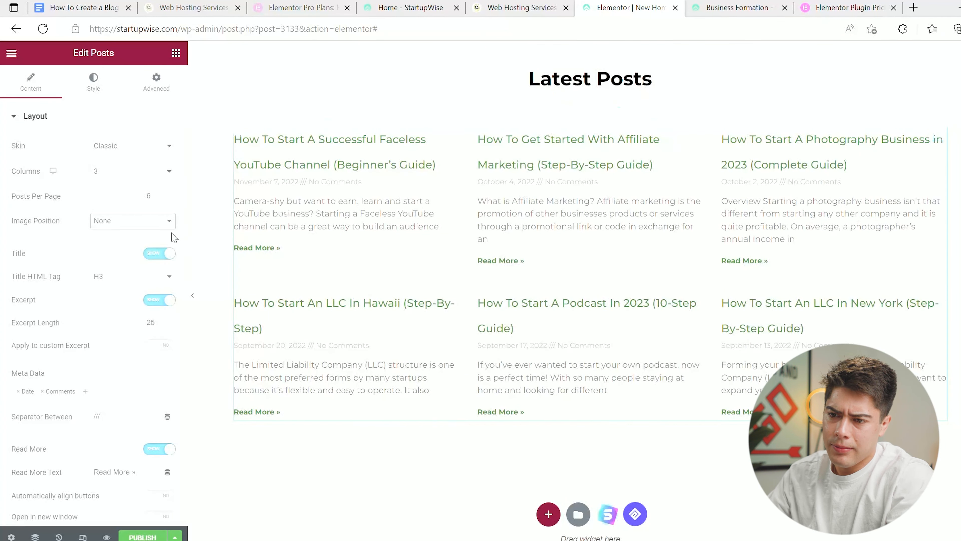
left_click(132, 220)
left_click(150, 241)
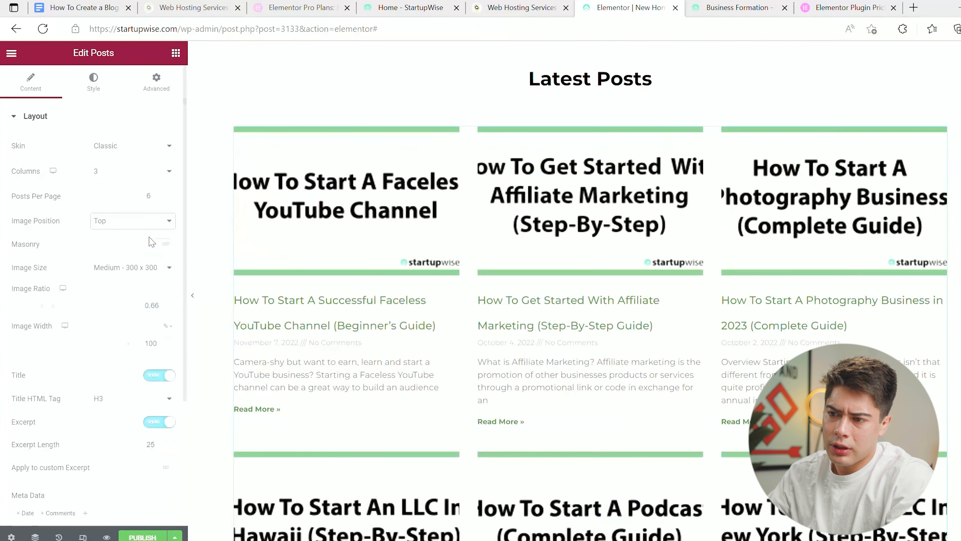
Reduce the Posts widget's image ratio to 0.51 so the full thumbnails fit.
left_click(168, 308)
left_click(168, 308)
left_click(167, 308)
left_click(167, 309)
left_click(167, 309)
left_click(168, 308)
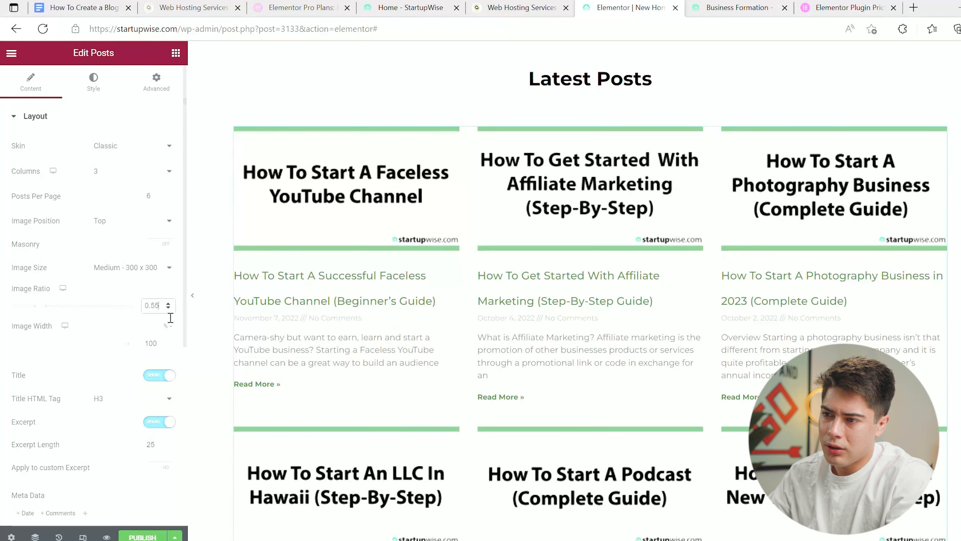
left_click(168, 308)
left_click(168, 308)
left_click(168, 308)
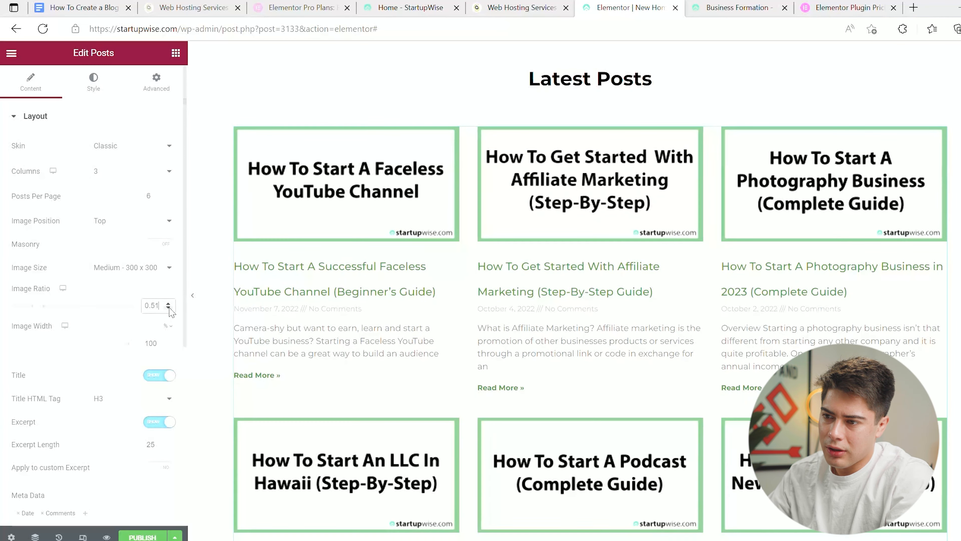
Fine-tune the Posts widget's image ratio to 0.52.
left_click(168, 308)
left_click(168, 309)
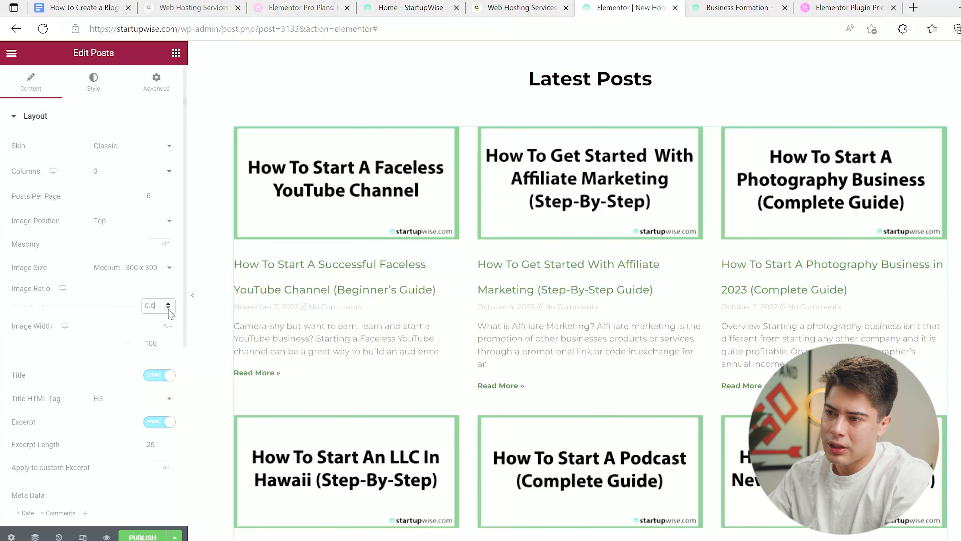
left_click(168, 308)
left_click(168, 308)
left_click(168, 302)
left_click(168, 303)
left_click(168, 303)
left_click(168, 303)
left_click(168, 303)
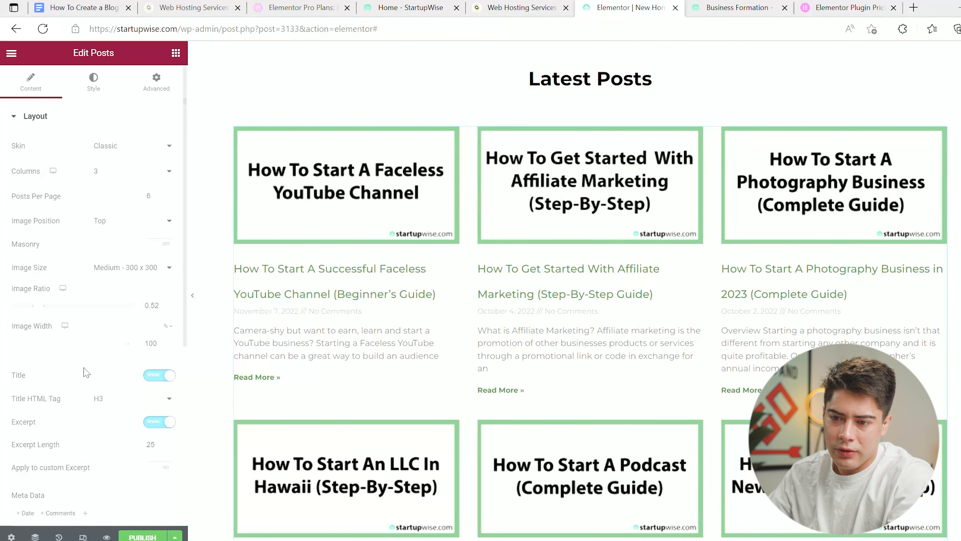
Hide the excerpts in the Posts widget and remove Comments from its metadata, keeping the title and date.
scroll(114, 330, "down", 3)
left_click(157, 287)
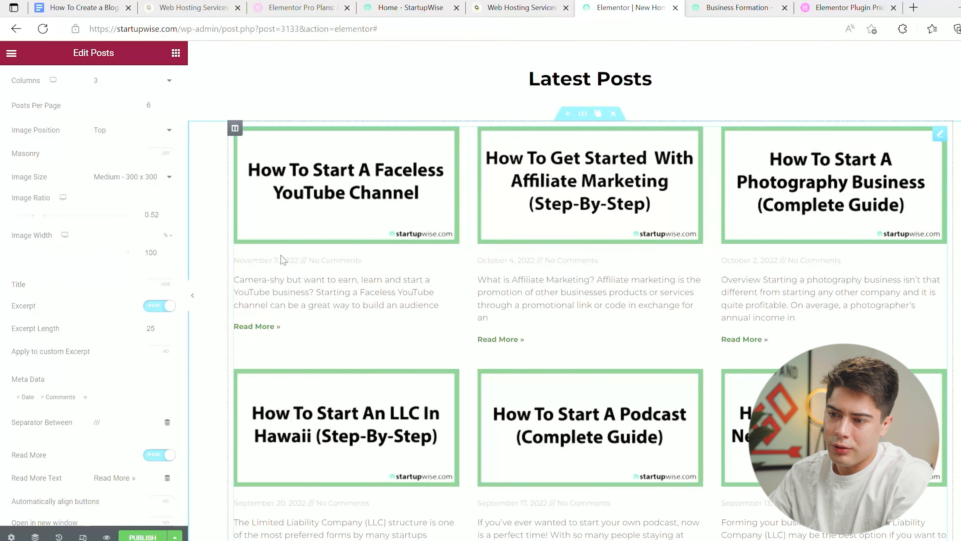
left_click(164, 285)
left_click(159, 333)
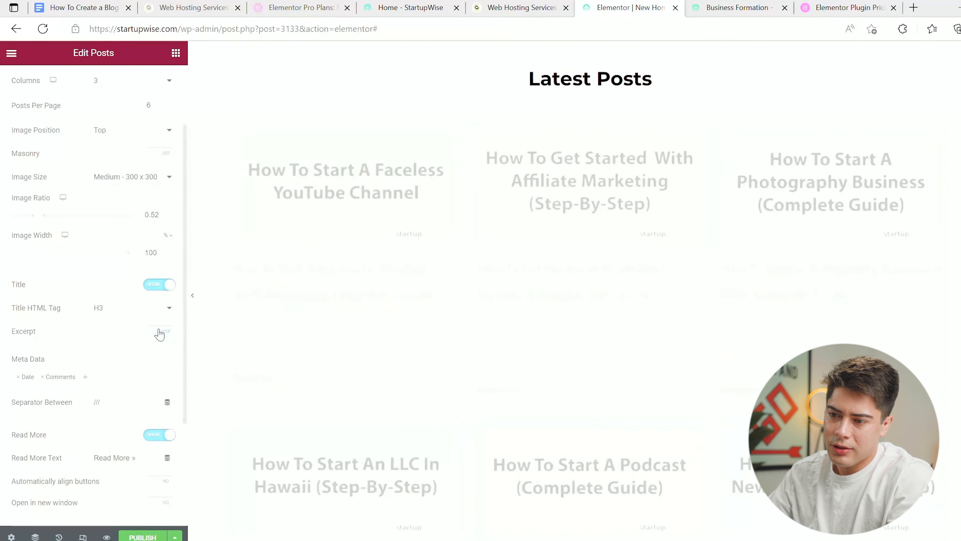
left_click(44, 378)
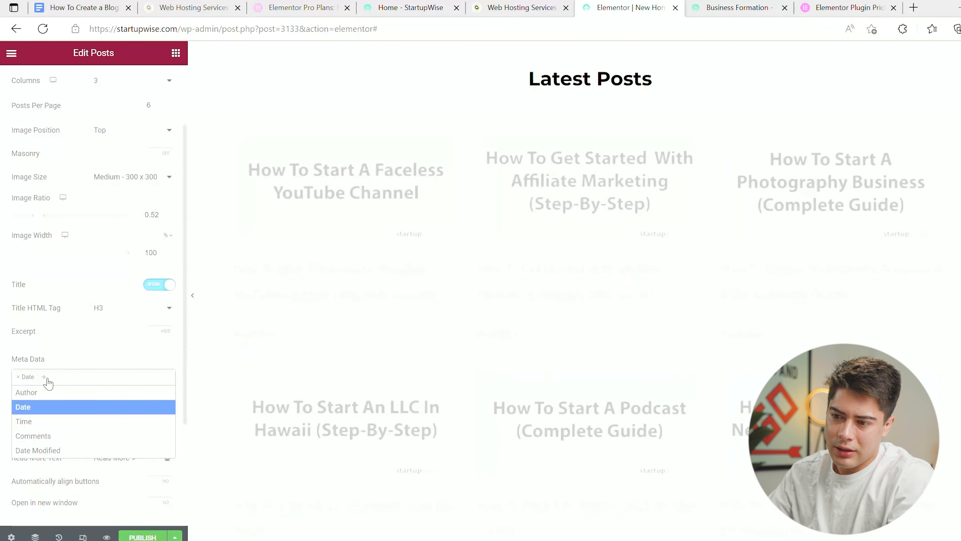
left_click(95, 335)
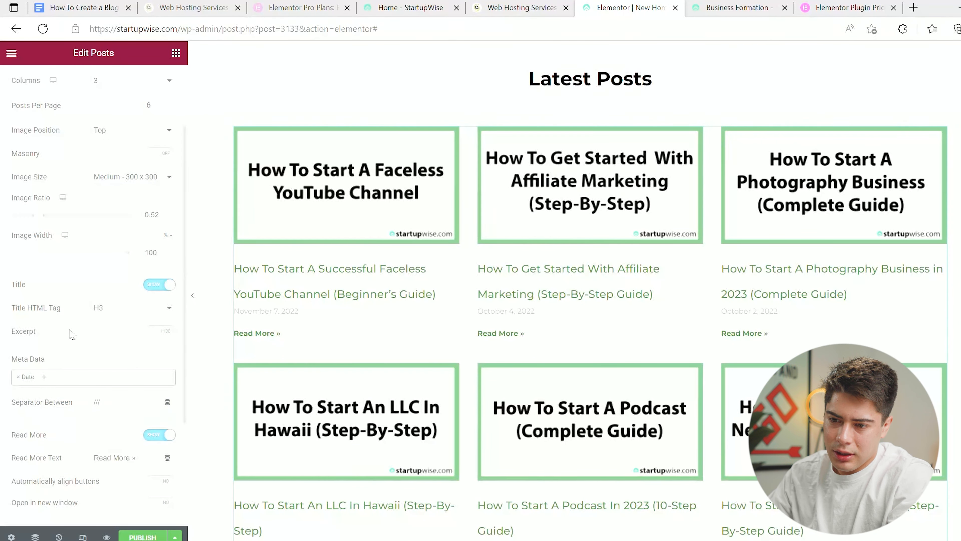
Clear the Posts widget's metadata separator and hide the Read More links, checking the simplified grid.
scroll(72, 337, "down", 3)
left_click(133, 314)
key("BackSpace")
key("BackSpace")
key("BackSpace")
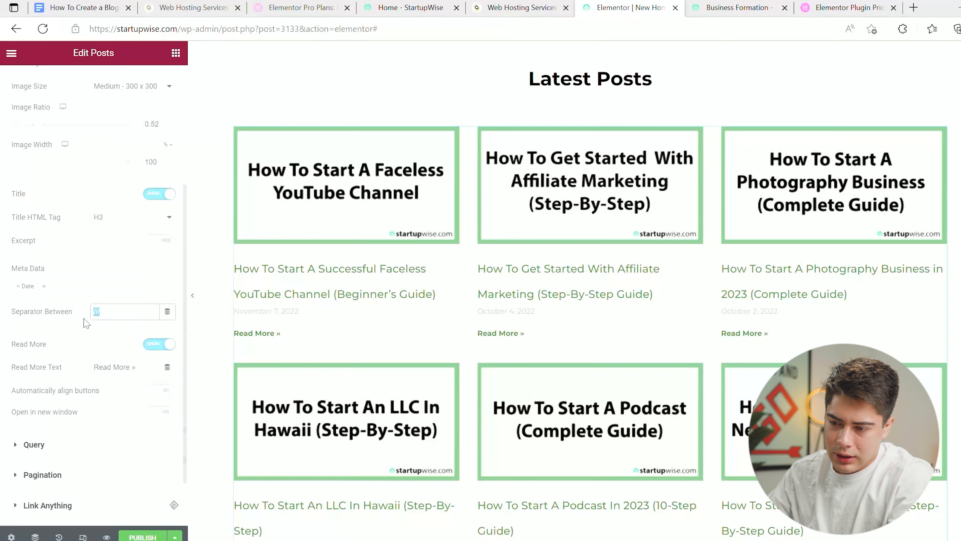
left_click(158, 345)
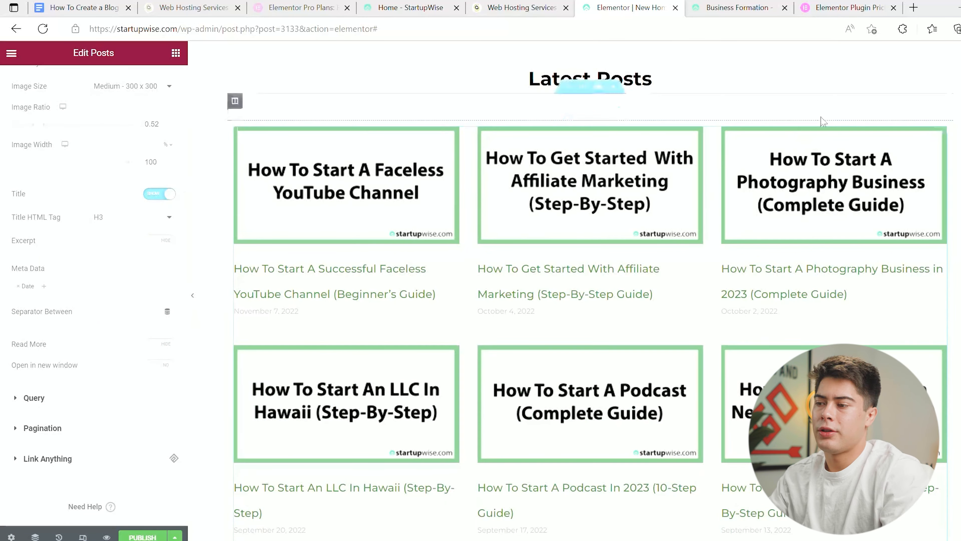
scroll(341, 228, "down", 5)
scroll(340, 228, "up", 5)
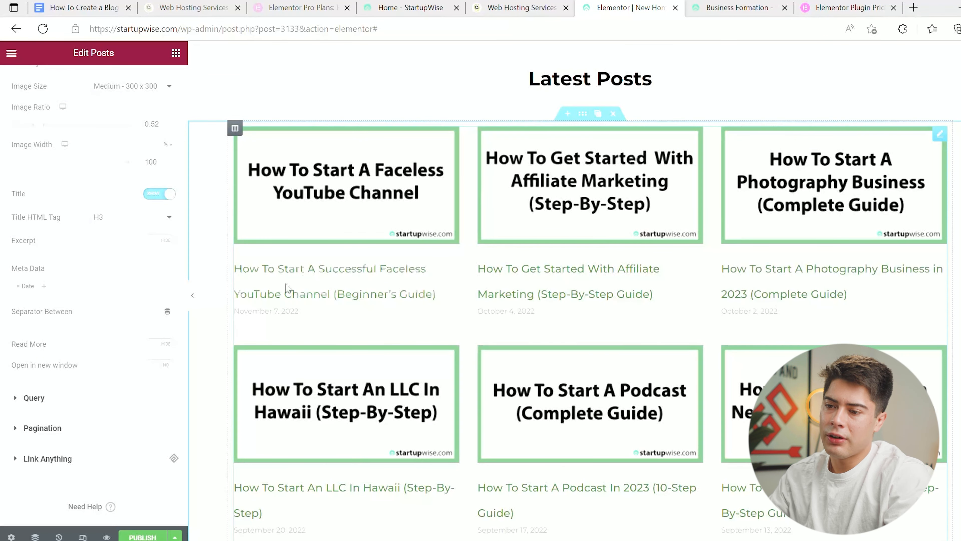
Set the post titles' font weight to 700 (Bold) in the Posts widget and review the grid under "Latest Posts".
scroll(98, 133, "up", 5)
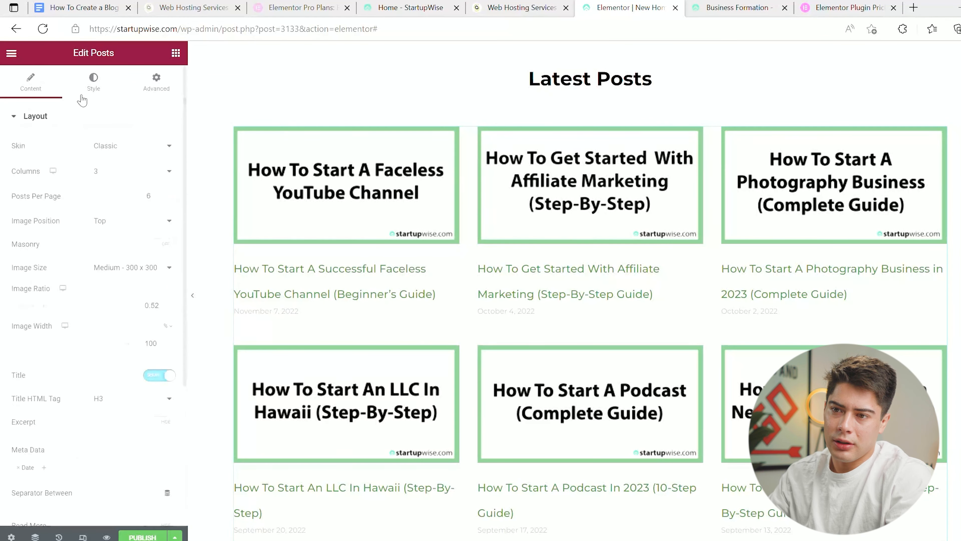
left_click(89, 88)
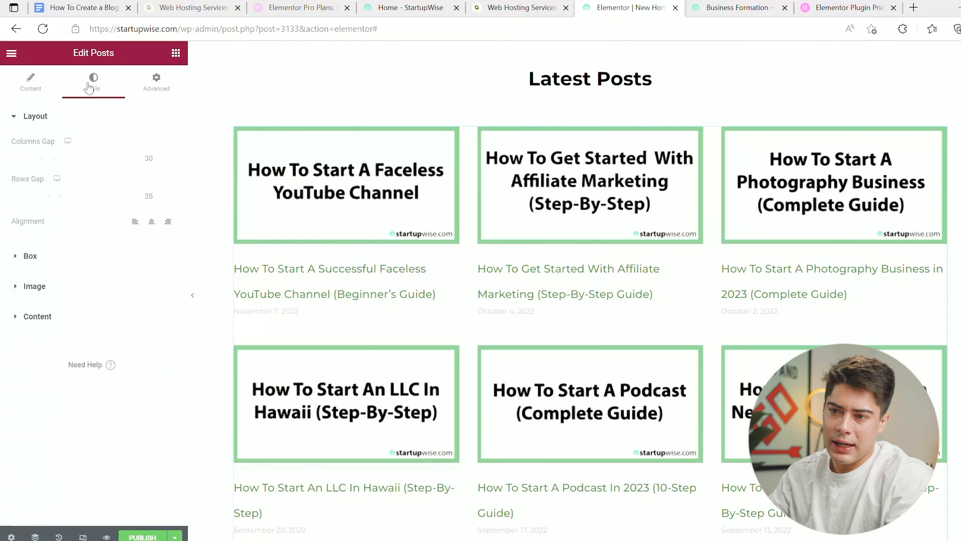
left_click(38, 257)
left_click(30, 143)
left_click(32, 177)
left_click(33, 179)
left_click(31, 209)
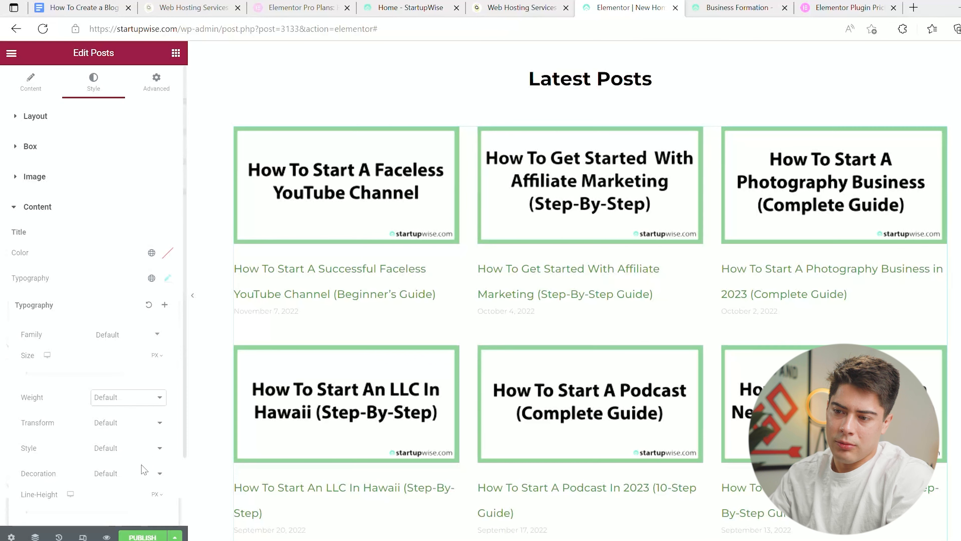
left_click(139, 474)
scroll(618, 294, "down", 5)
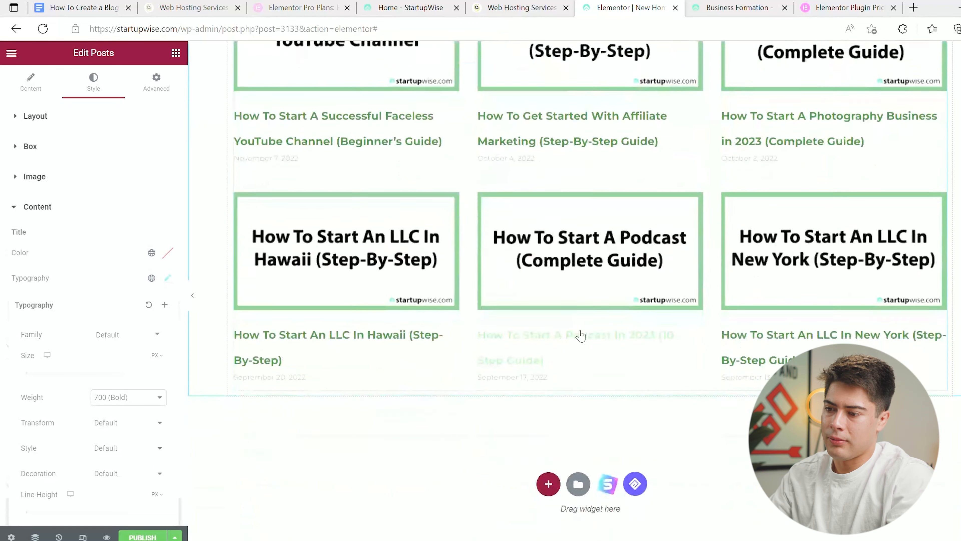
scroll(580, 337, "up", 3)
scroll(395, 205, "up", 2)
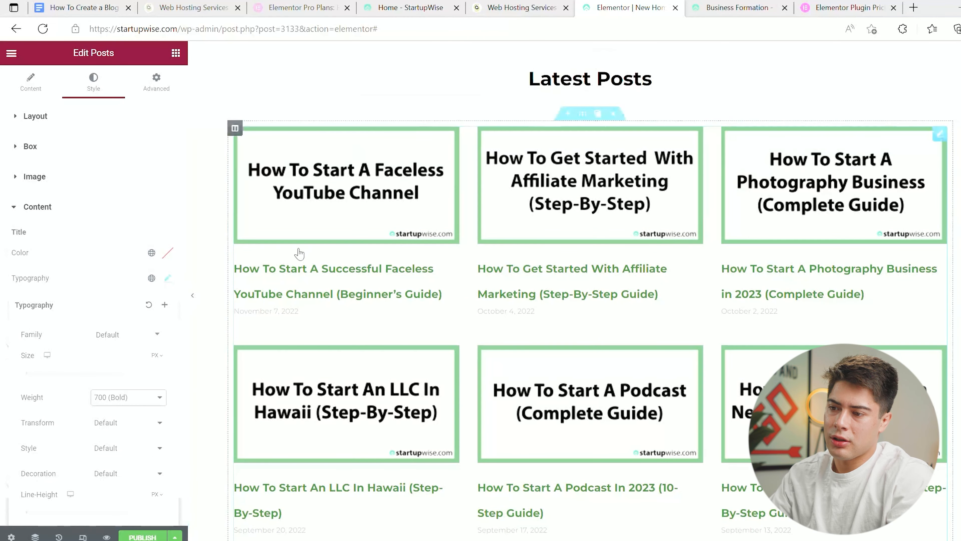
scroll(602, 261, "down", 2)
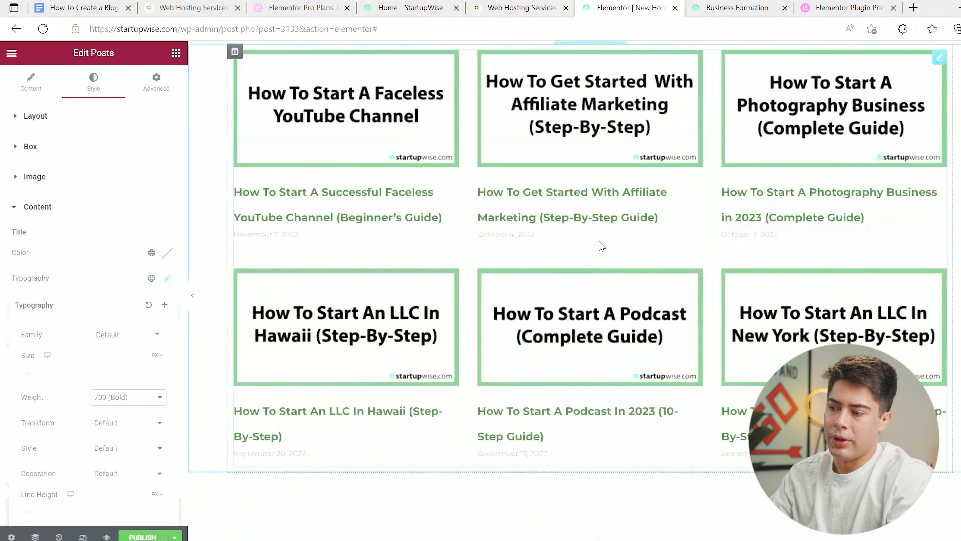
scroll(602, 244, "up", 2)
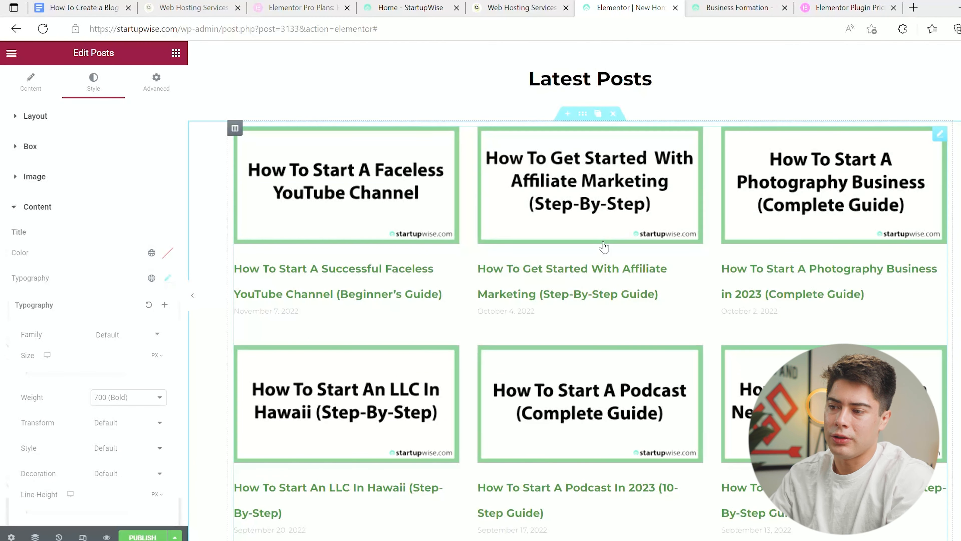
scroll(604, 247, "up", 2)
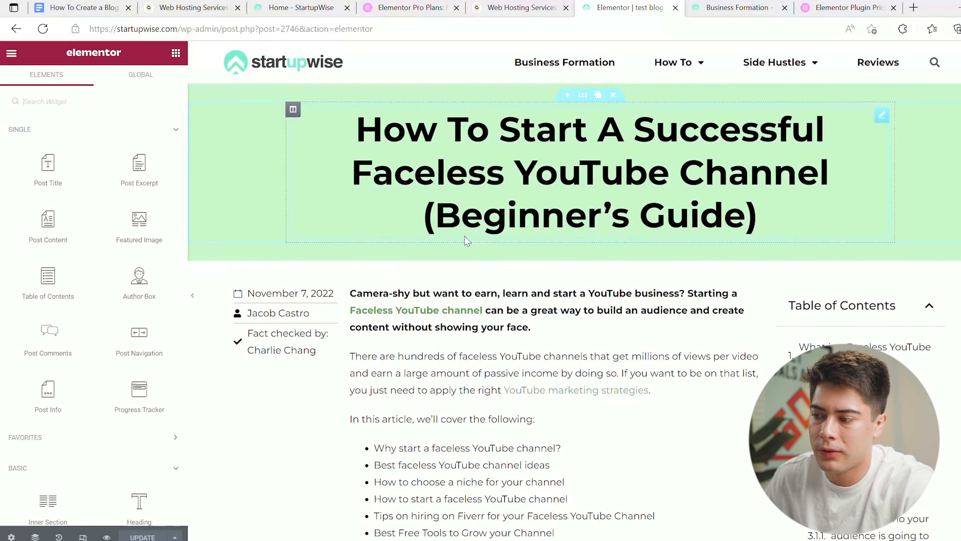
Examine the single post template's green title banner, post info list and post content area.
scroll(478, 194, "down", 1)
scroll(477, 195, "up", 1)
scroll(477, 166, "down", 1)
scroll(476, 125, "up", 1)
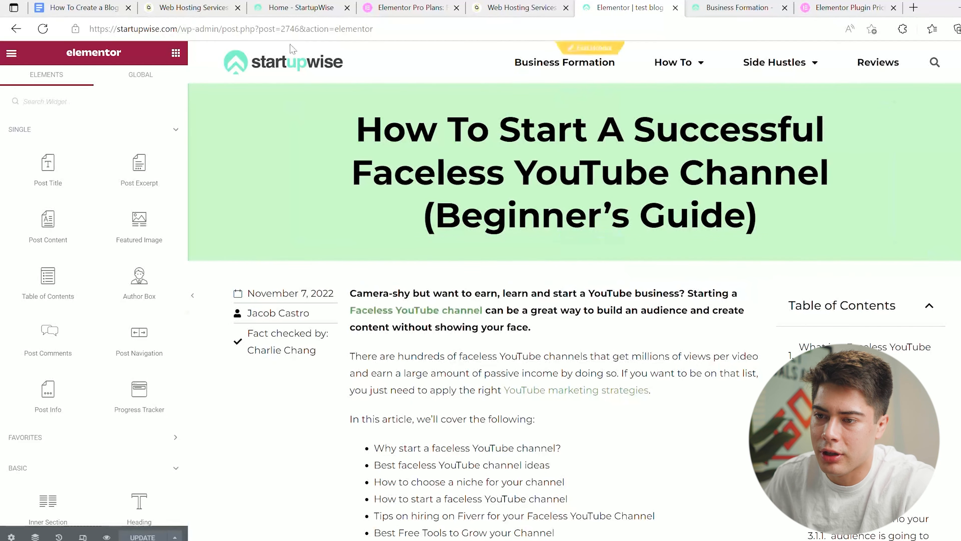
left_click(413, 336)
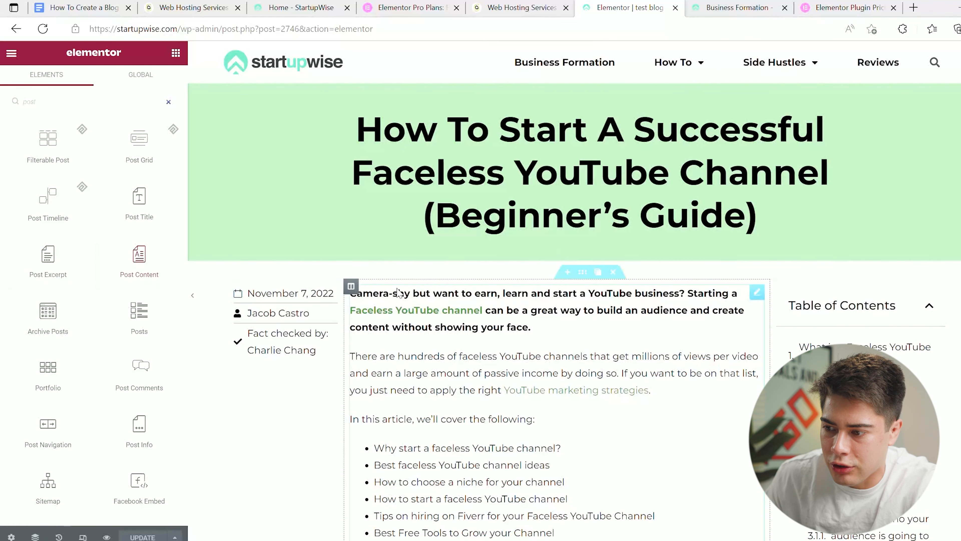
scroll(522, 247, "down", 6)
scroll(522, 247, "up", 4)
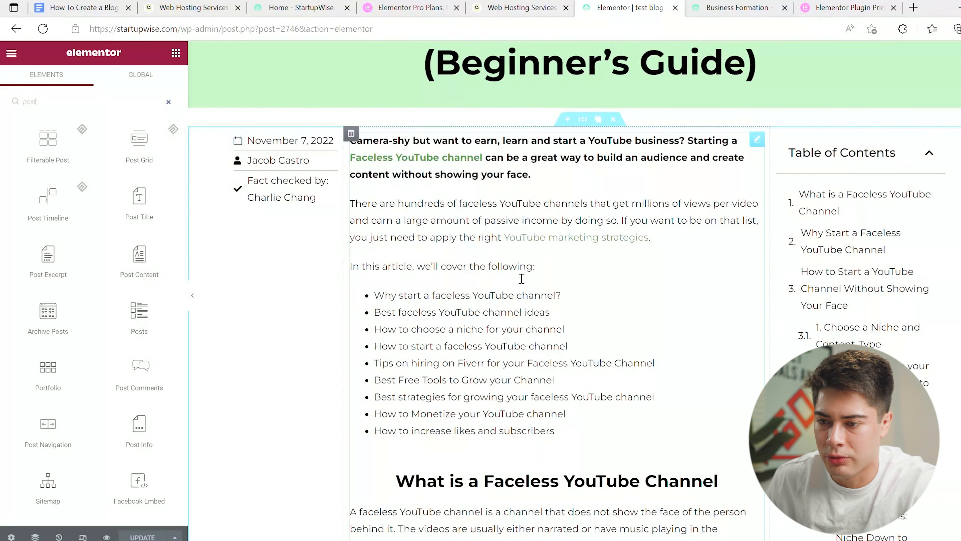
scroll(519, 326, "up", 4)
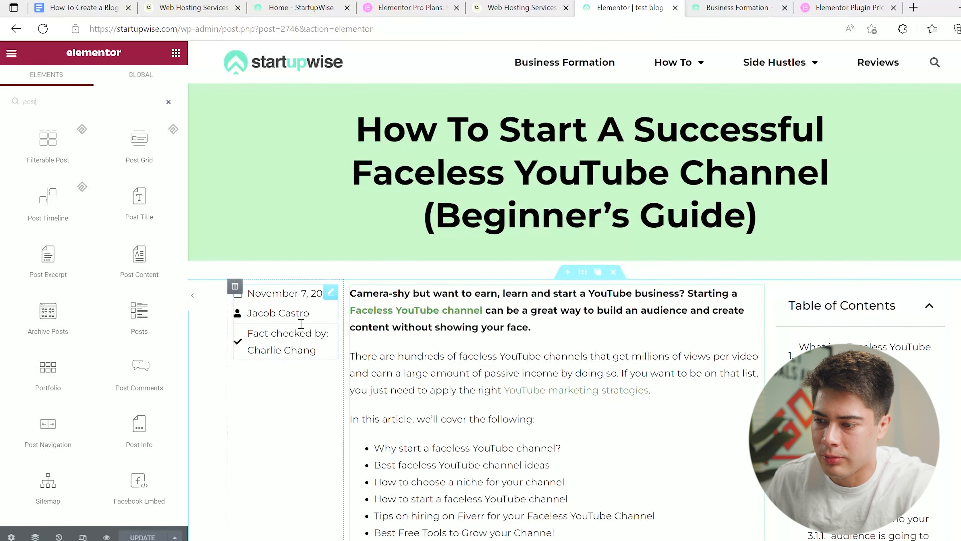
Scan the full article in the single post template, watching the sticky post info and Table of Contents columns.
scroll(298, 324, "down", 4)
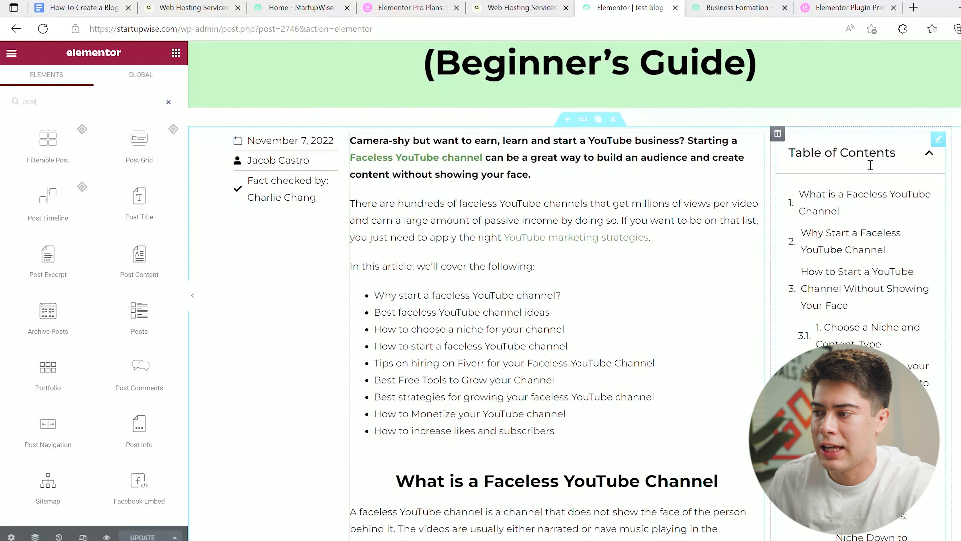
scroll(578, 431, "down", 8)
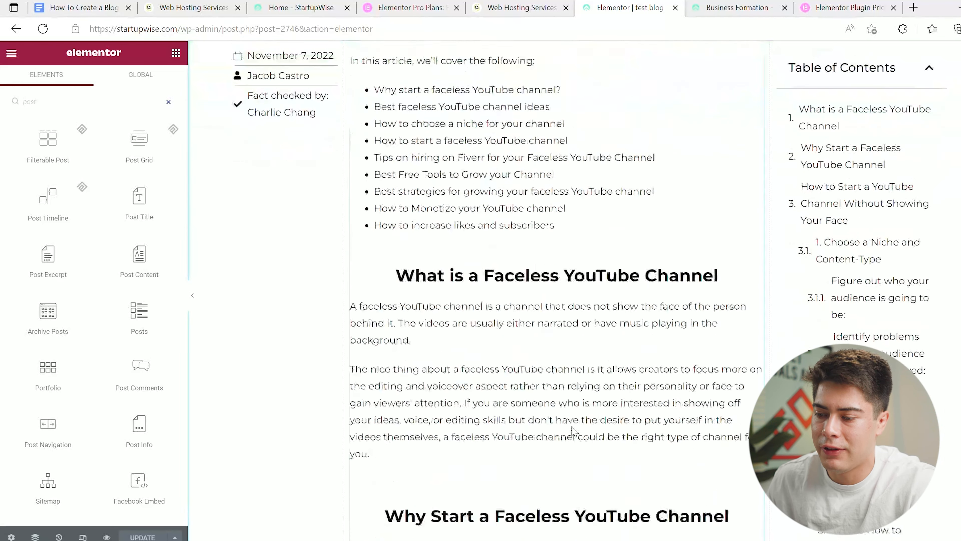
scroll(578, 431, "down", 20)
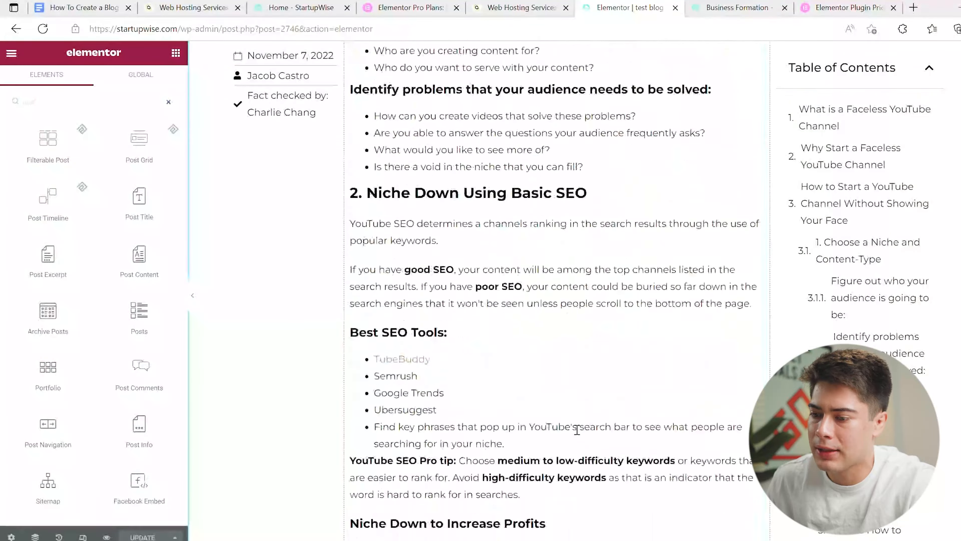
scroll(568, 424, "down", 20)
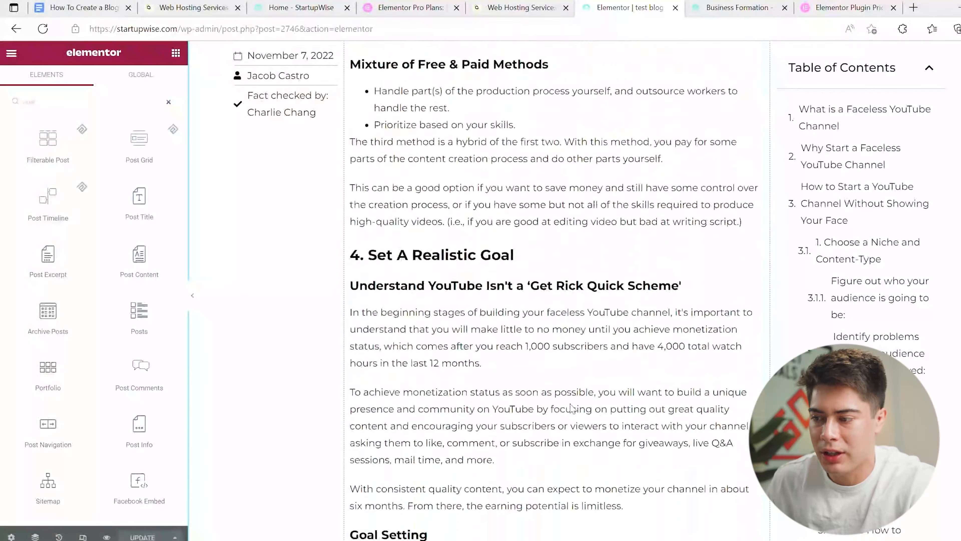
scroll(569, 407, "down", 20)
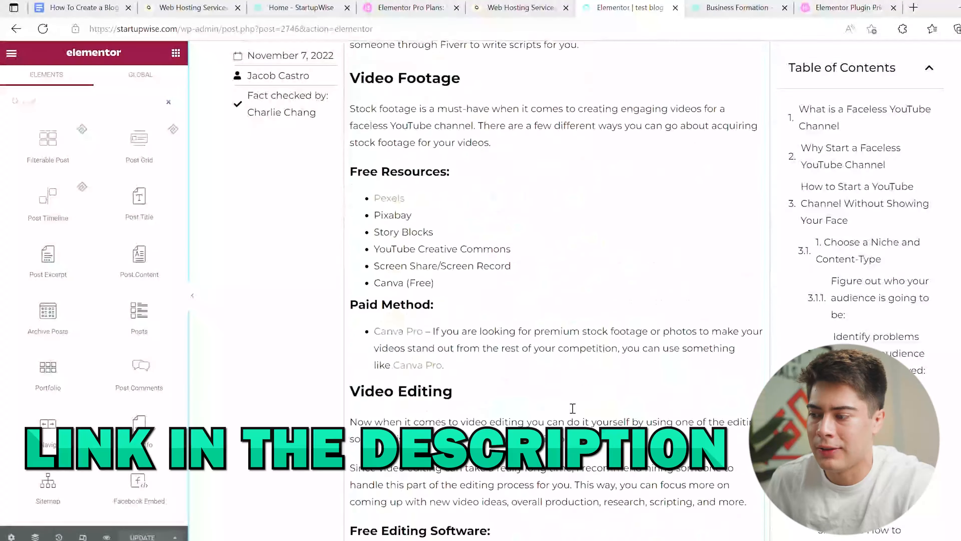
scroll(568, 408, "down", 8)
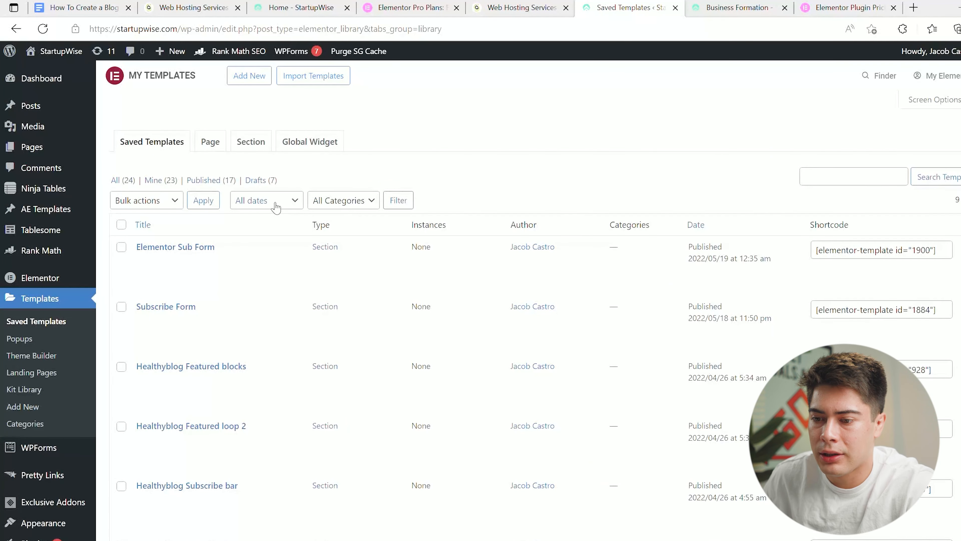
Create a new template of type Archive without a name and dismiss the block library.
scroll(257, 223, "down", 6)
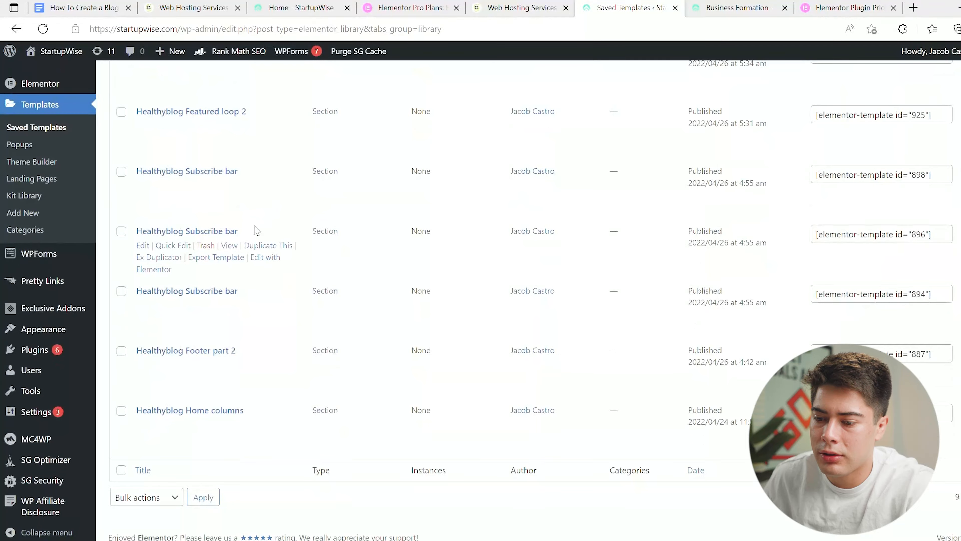
scroll(257, 233, "up", 7)
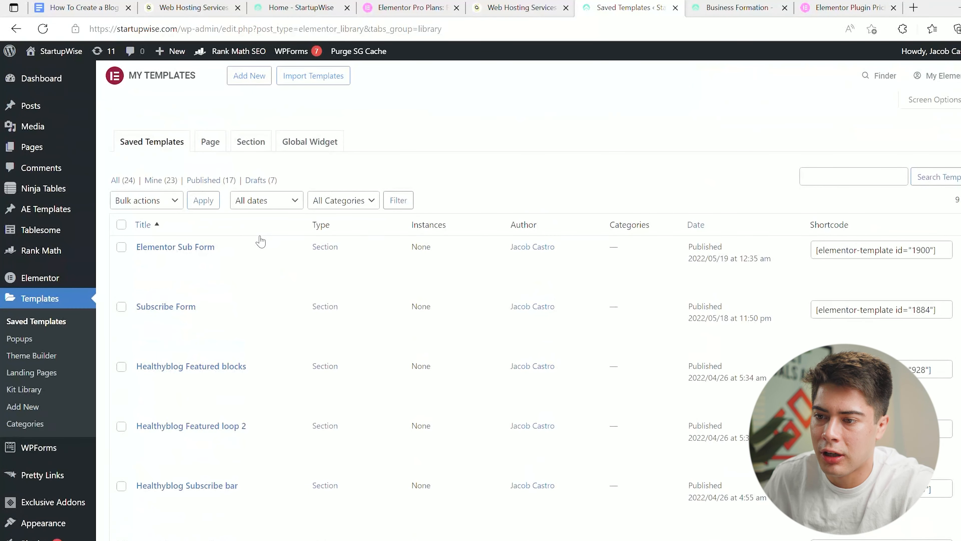
left_click(217, 147)
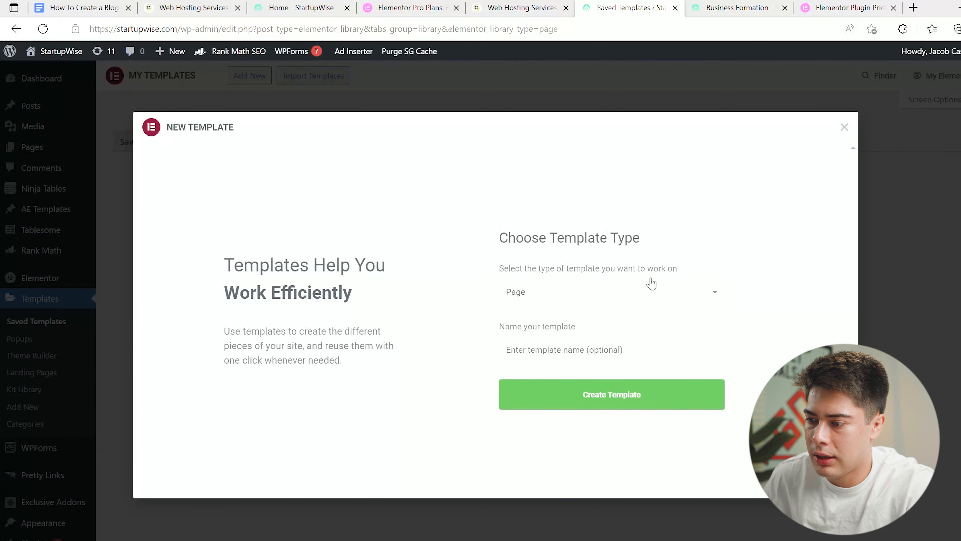
left_click(651, 288)
left_click(563, 330)
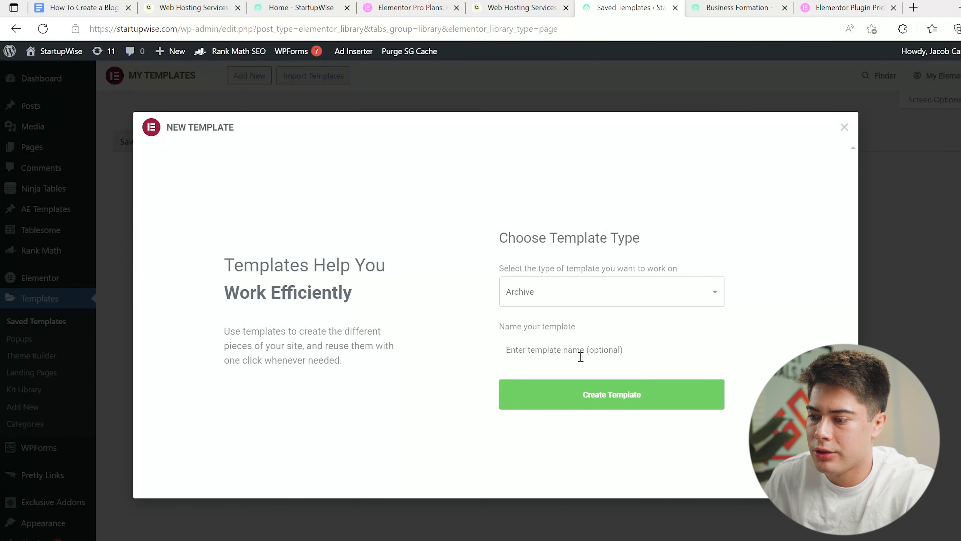
left_click(582, 398)
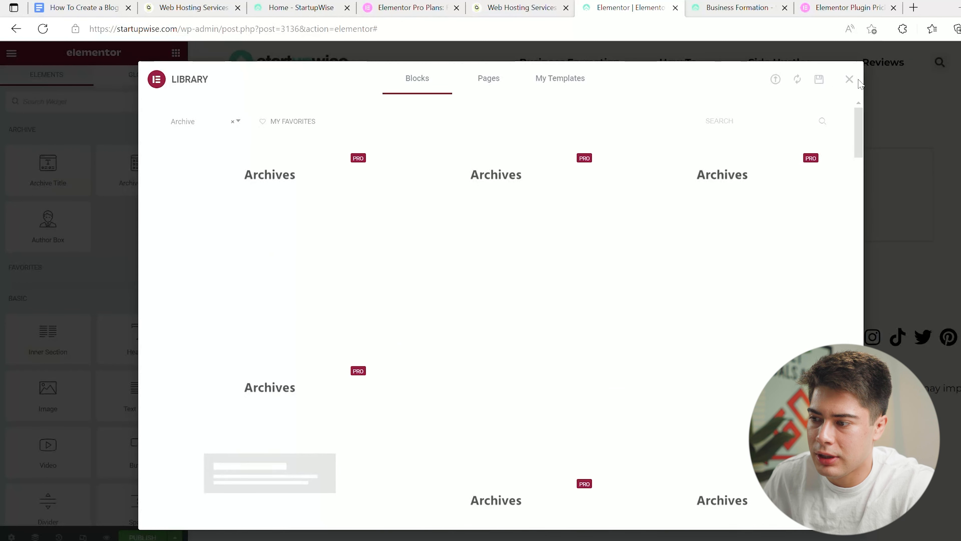
left_click(855, 81)
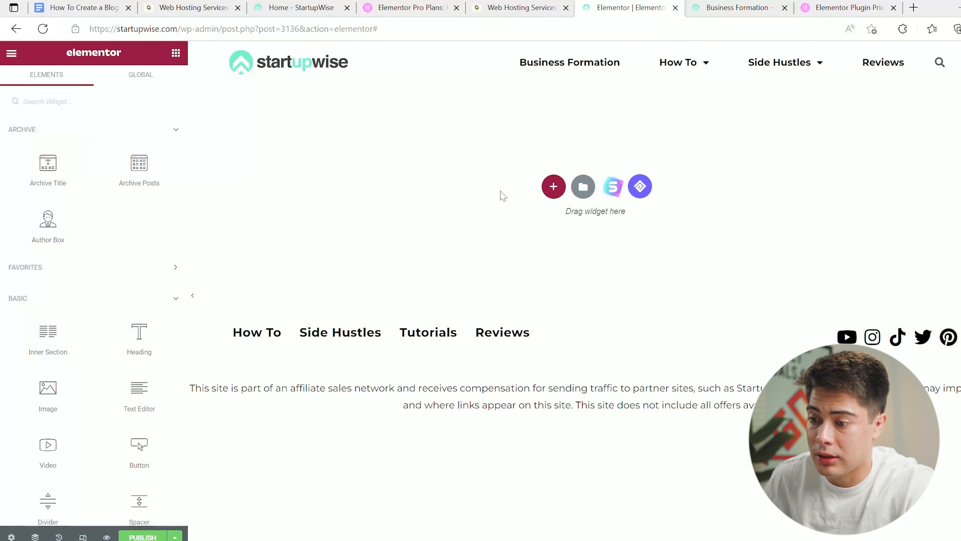
Add a single-column section to the archive template and bring up the widget list.
left_click(554, 187)
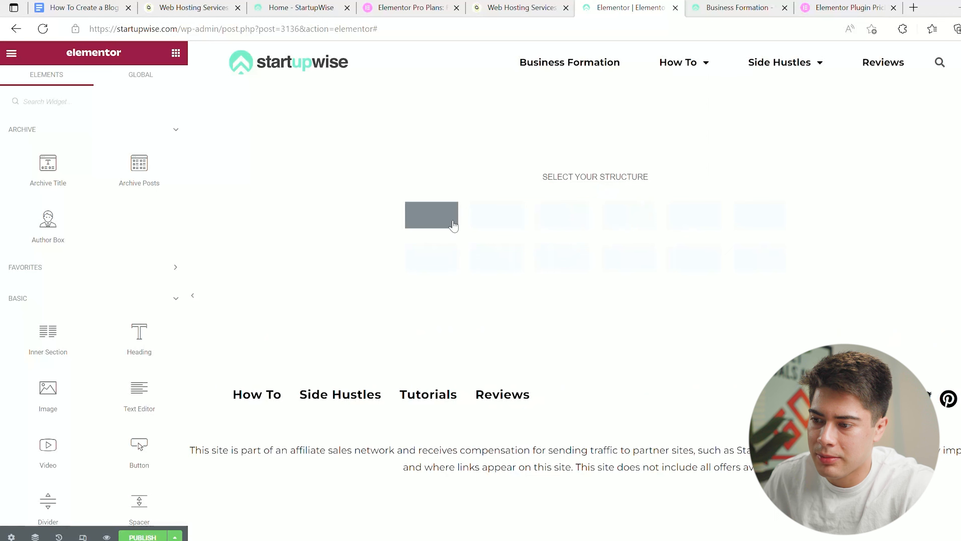
left_click(450, 226)
left_click(180, 56)
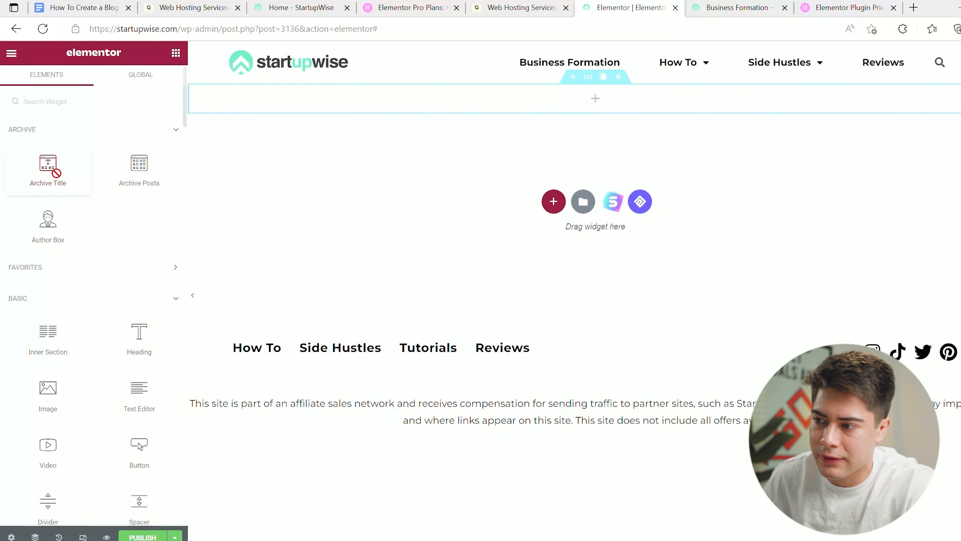
Place an Archive Title in the new section, centre it and turn off Include Context for its dynamic title.
left_click_drag(567, 116, 552, 103)
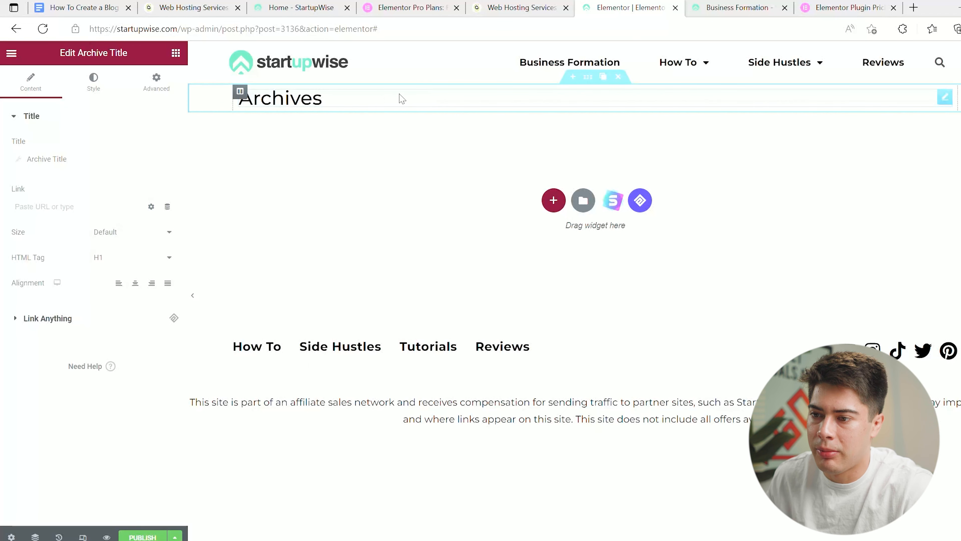
double_click(300, 105)
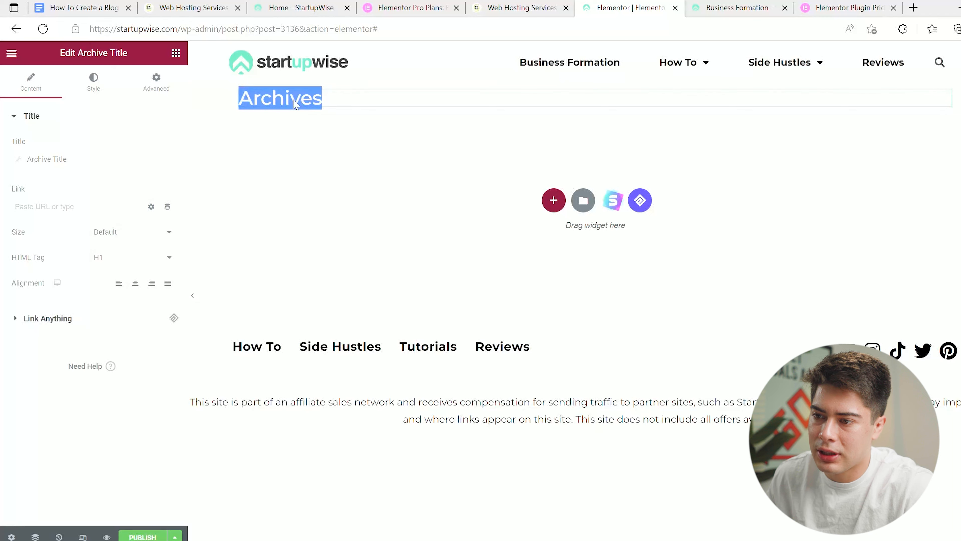
left_click(140, 287)
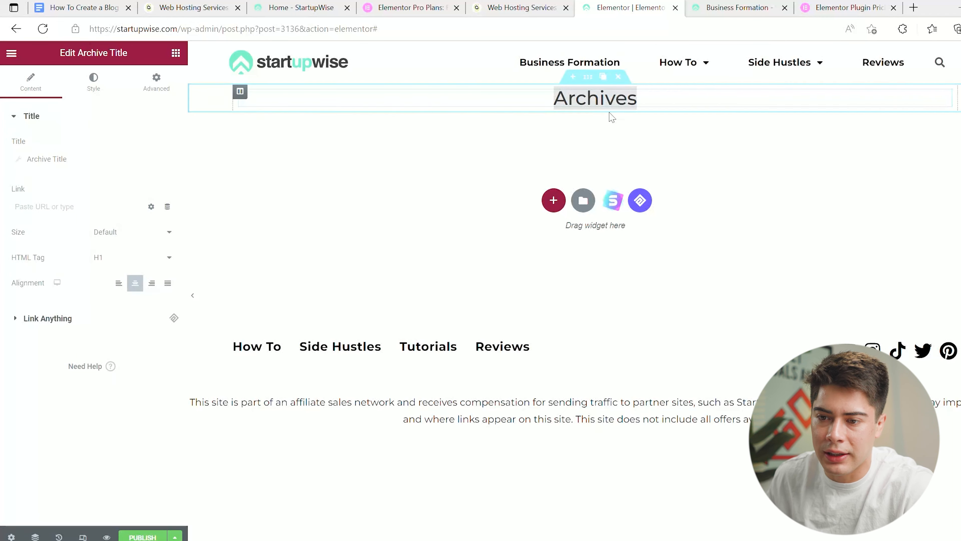
left_click(82, 161)
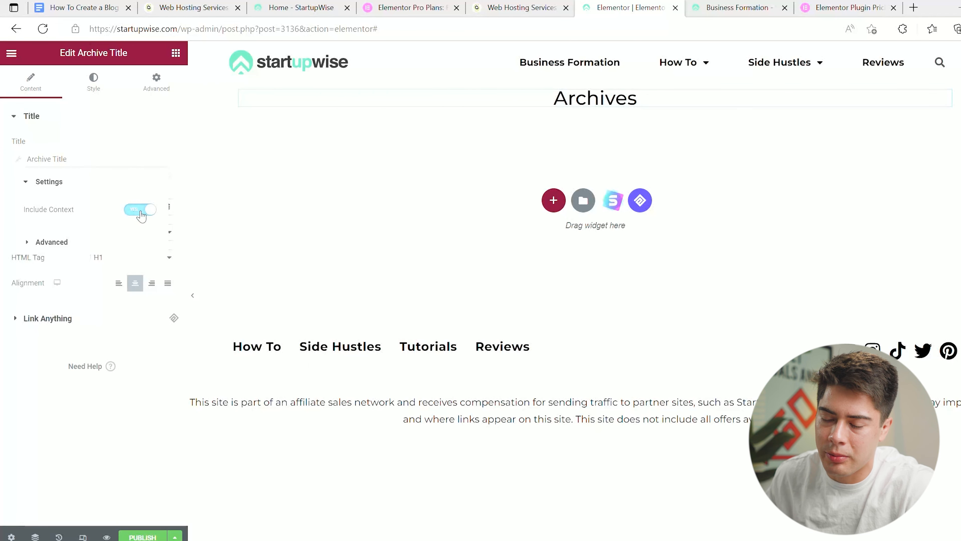
left_click(139, 210)
left_click(37, 118)
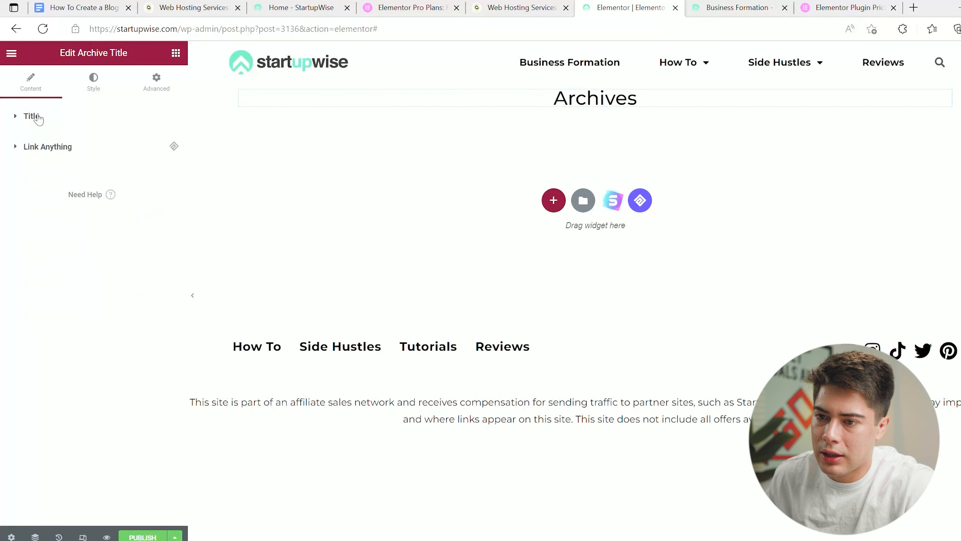
Open the live site's Content Creation category under Side Hustles to examine its finished archive layout.
left_click(747, 8)
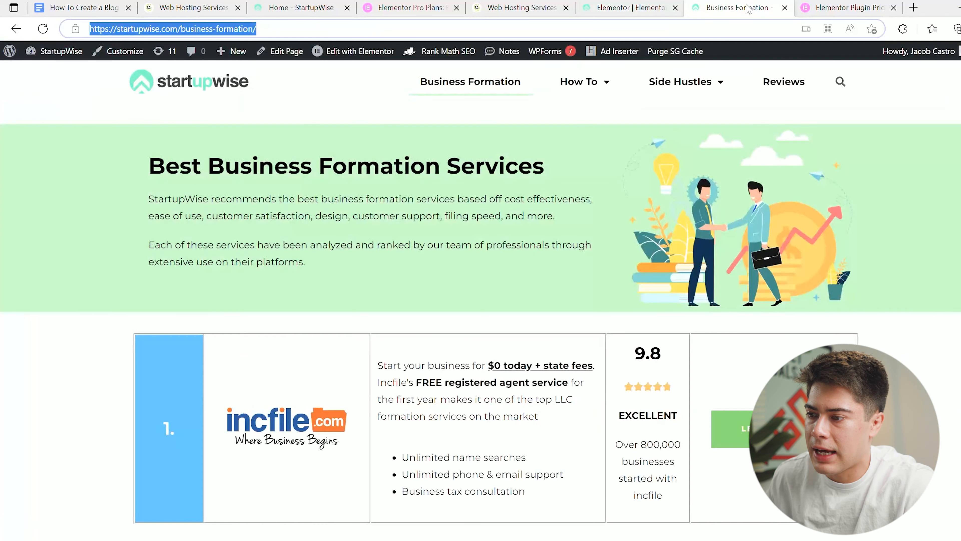
mouse_move(677, 81)
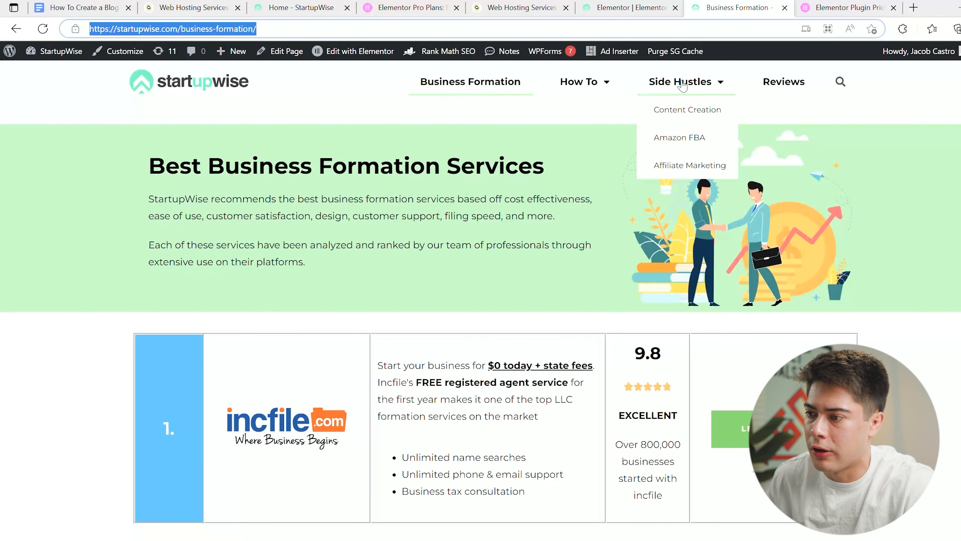
left_click(686, 111)
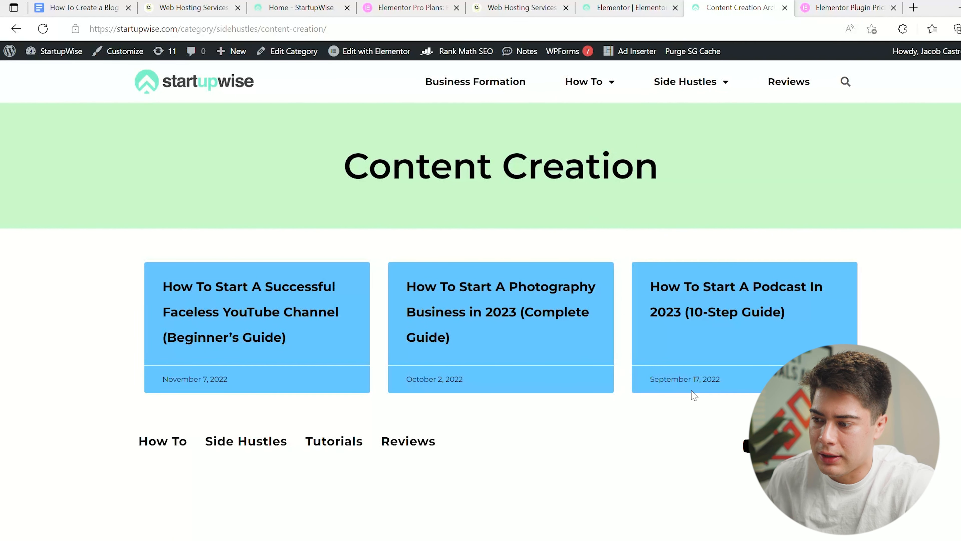
Give the archive title section a light green classic background colour.
left_click(622, 11)
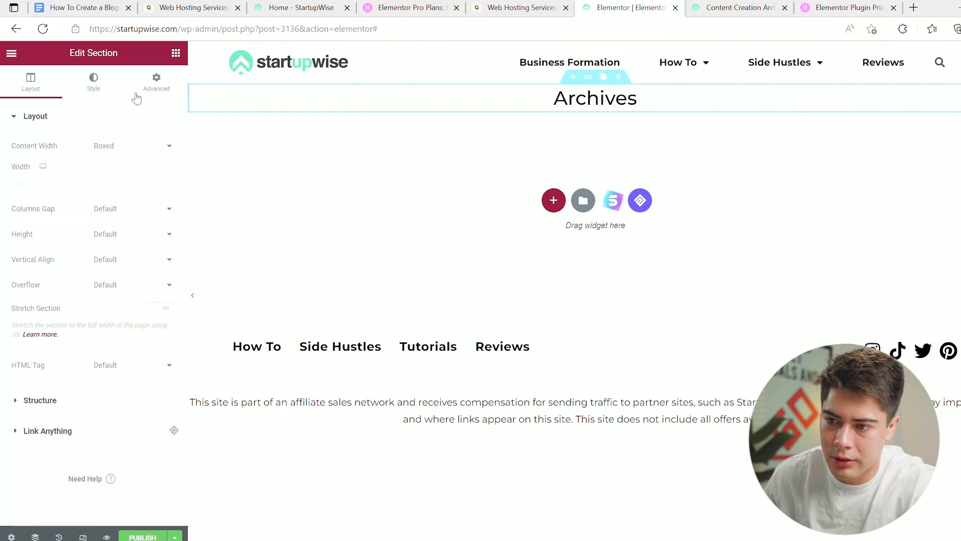
left_click(101, 91)
left_click(152, 196)
scroll(76, 341, "down", 2)
left_click(76, 362)
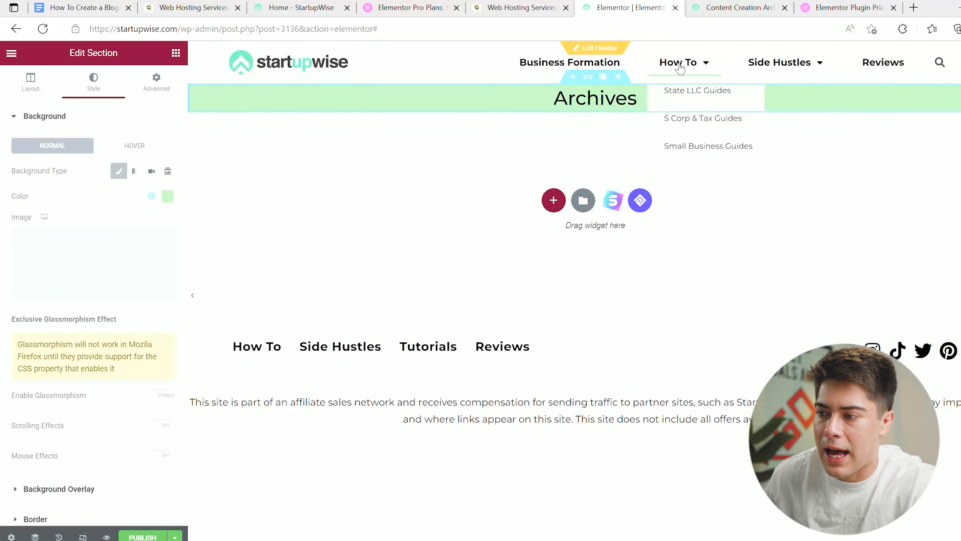
Add an Archive Posts widget below the green title section and check the resulting post grid.
left_click(554, 200)
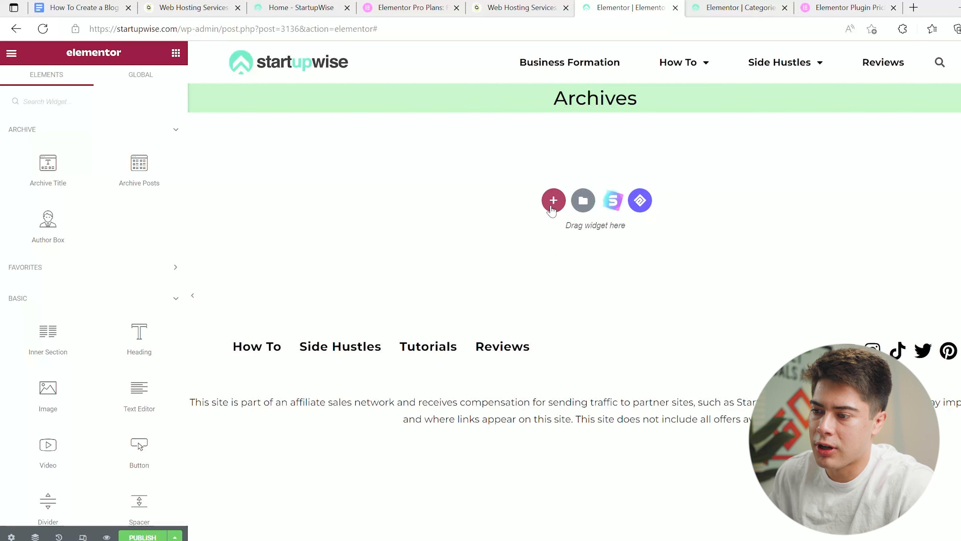
left_click_drag(138, 161, 593, 134)
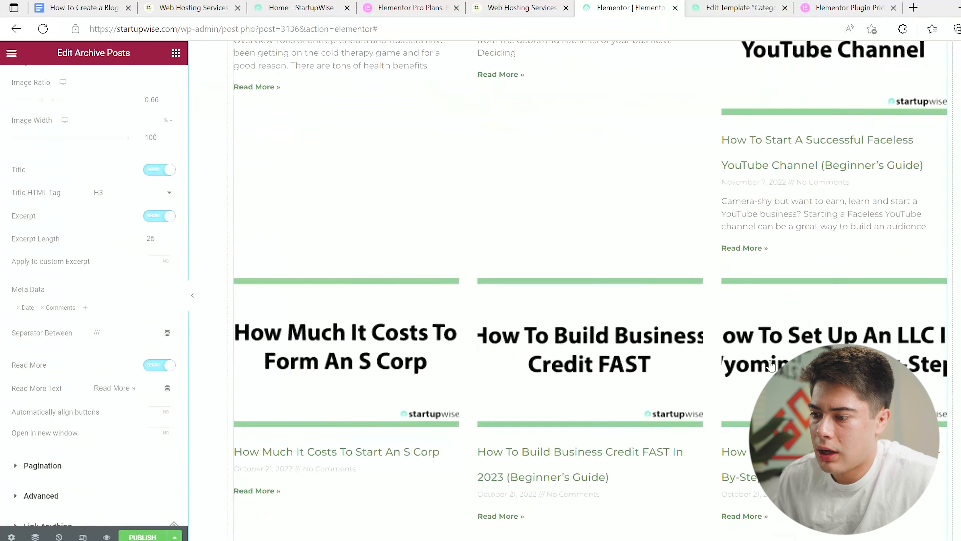
scroll(637, 147, "down", 2)
scroll(640, 140, "up", 4)
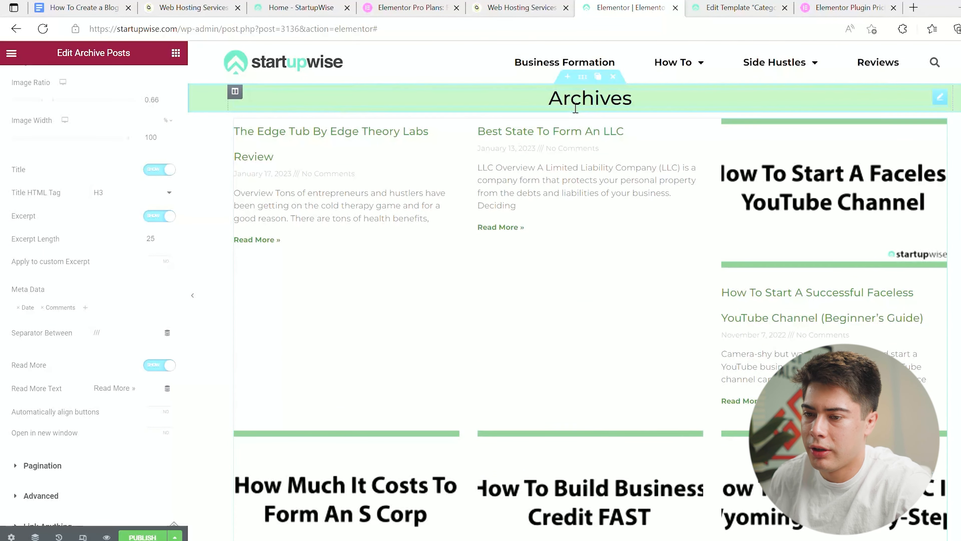
scroll(543, 429, "down", 5)
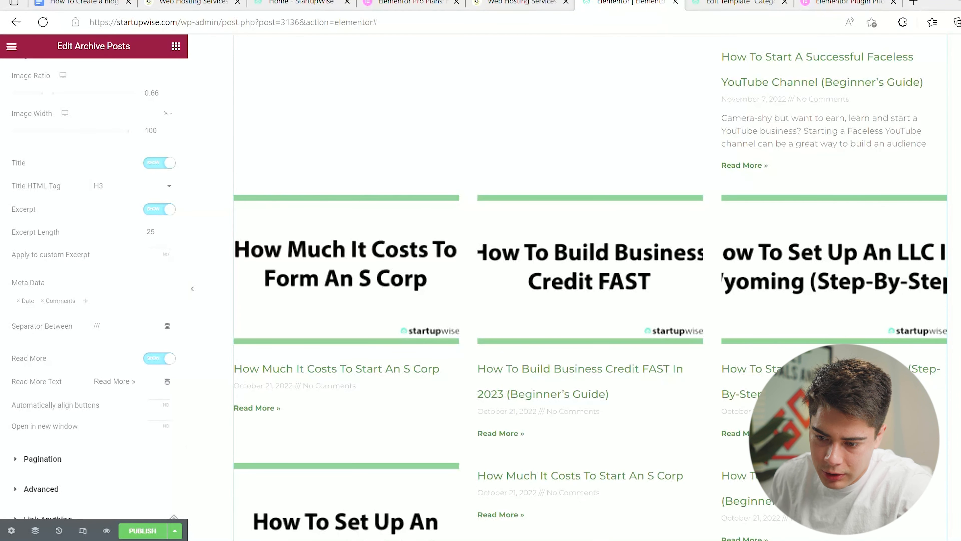
Add a display condition that includes All Archives to the template and close the publish settings.
left_click(175, 531)
left_click(77, 478)
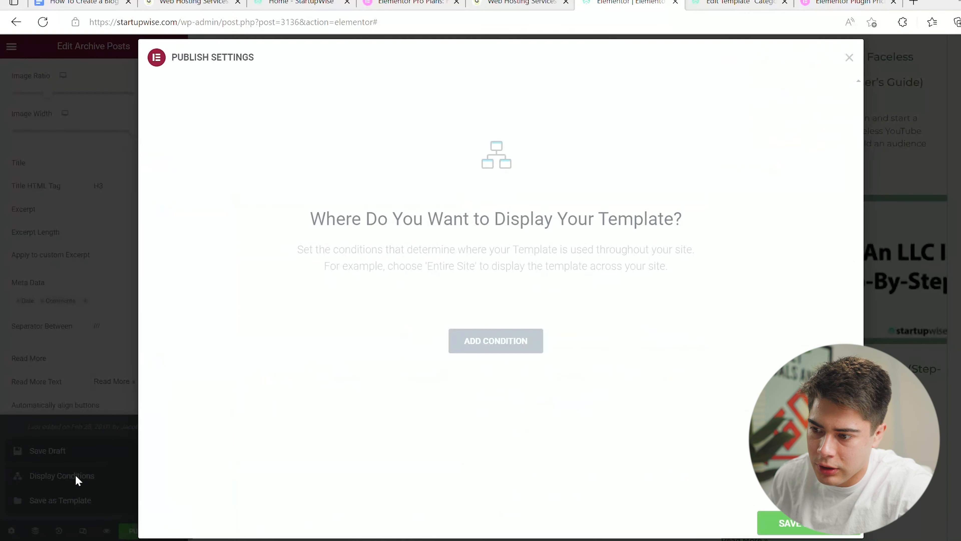
left_click(478, 343)
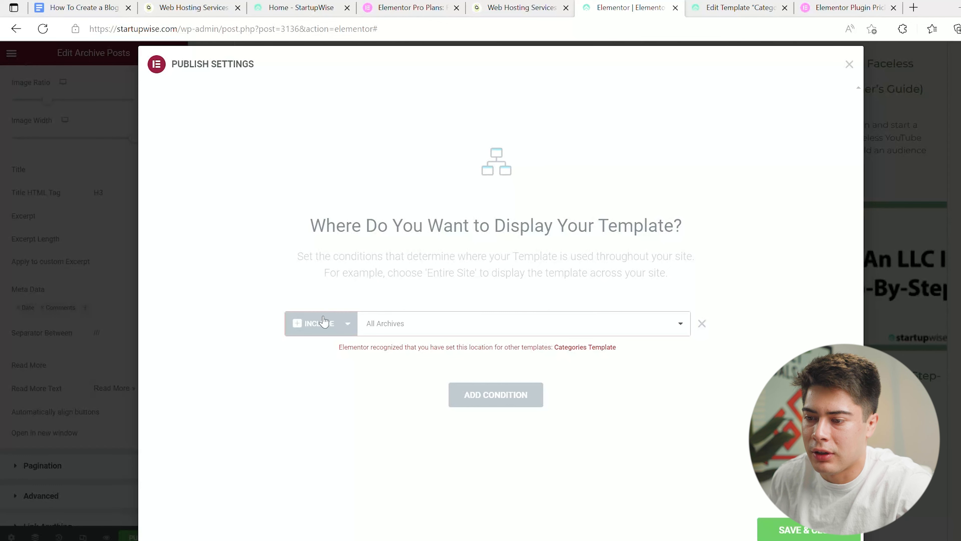
left_click(829, 532)
scroll(519, 235, "up", 5)
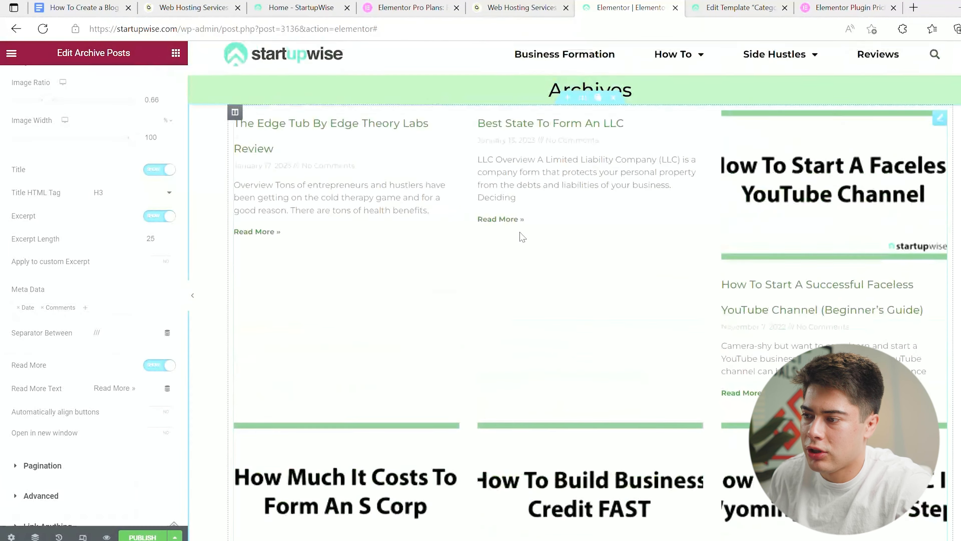
View the live State LLC Guides, How To and Small Business Guides pages to compare their category layouts.
mouse_move(683, 64)
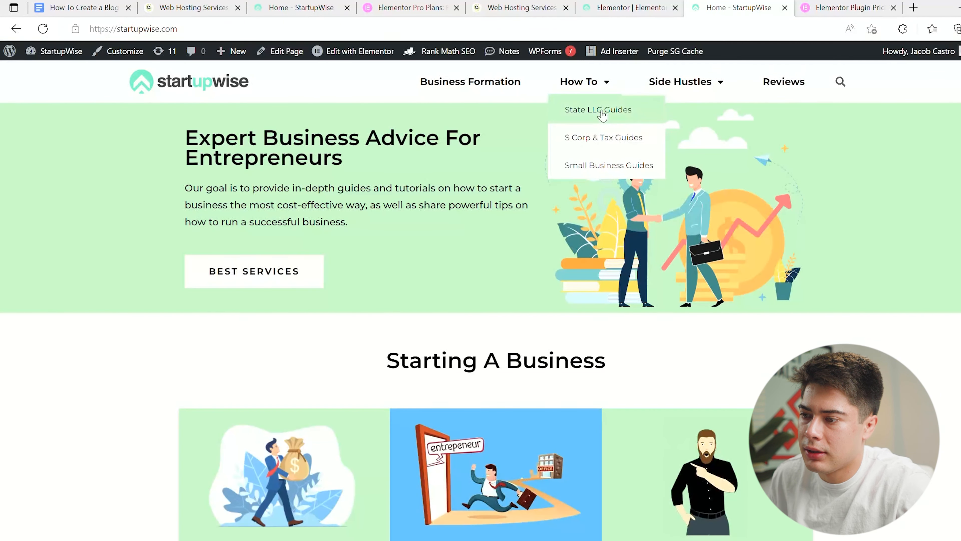
left_click(592, 108)
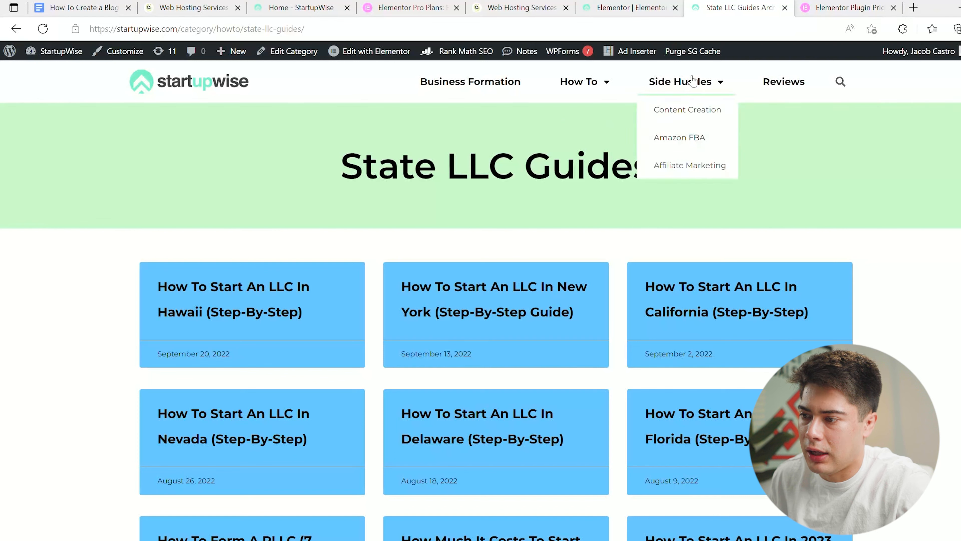
mouse_move(596, 84)
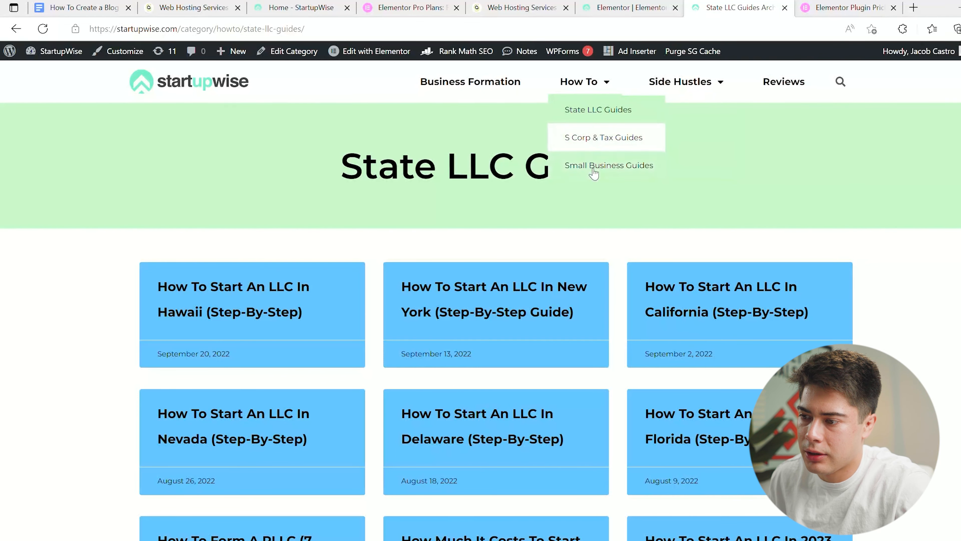
left_click(596, 96)
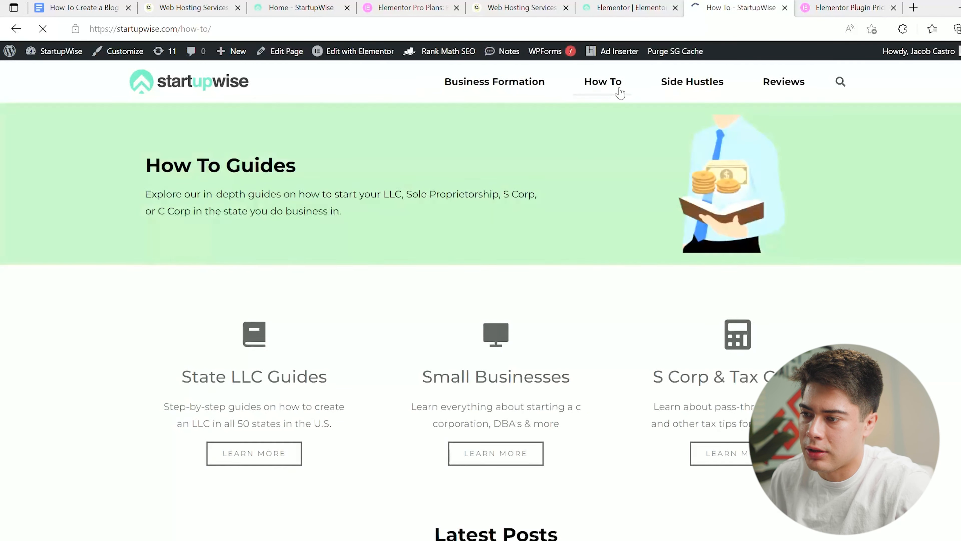
mouse_move(607, 91)
left_click(607, 138)
left_click(610, 165)
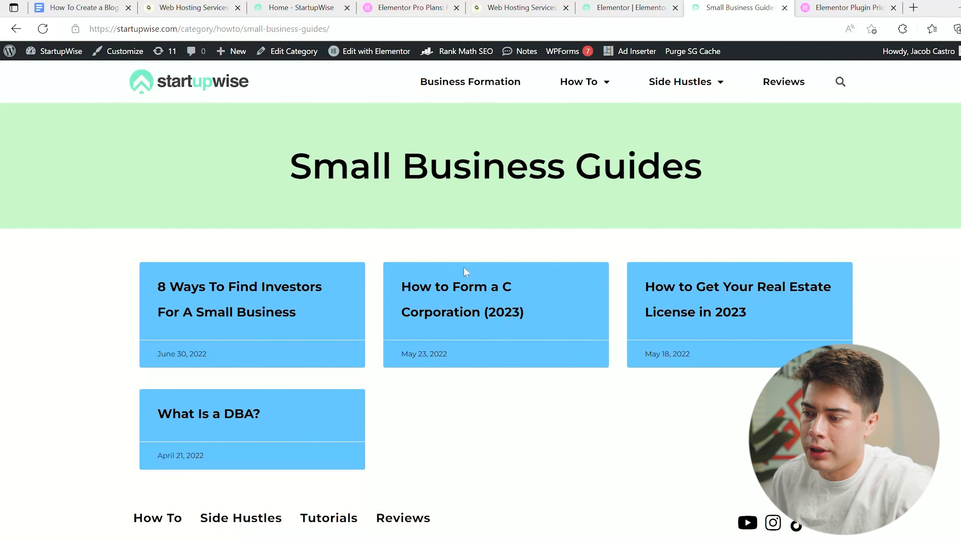
Review the live StartupWise homepage, including its hero banner, Side Hustles submenu and YouTube Channel section.
left_click(151, 83)
scroll(487, 236, "down", 2)
scroll(487, 237, "up", 2)
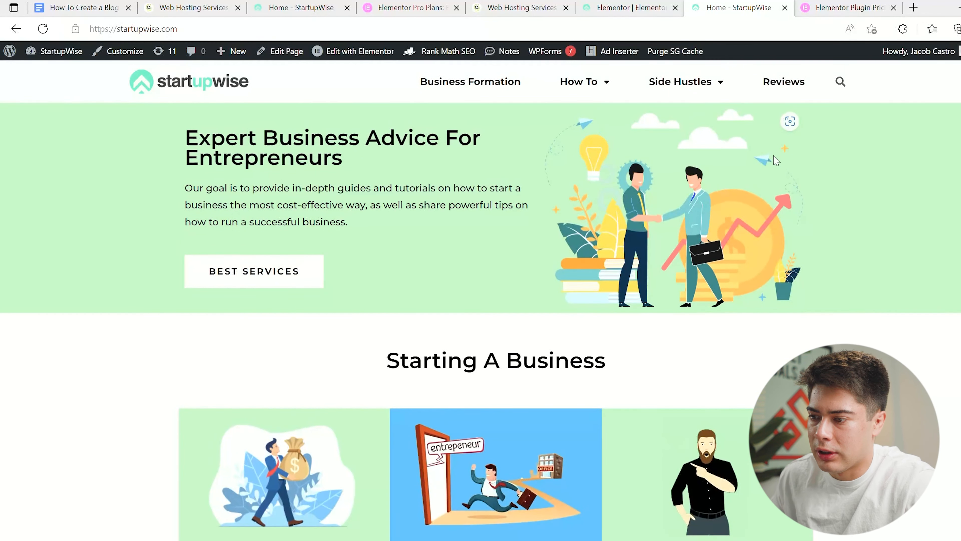
scroll(648, 267, "down", 3)
scroll(649, 268, "down", 2)
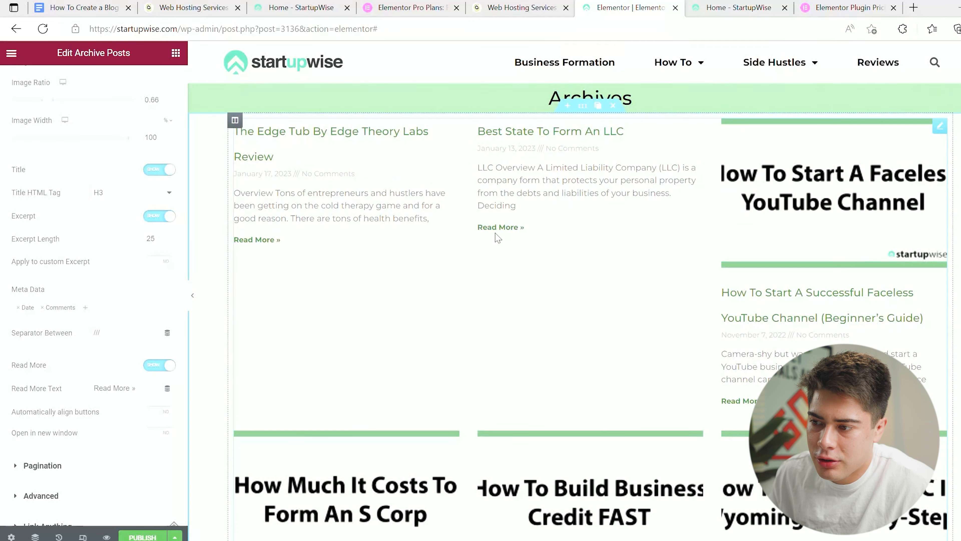
left_click(743, 9)
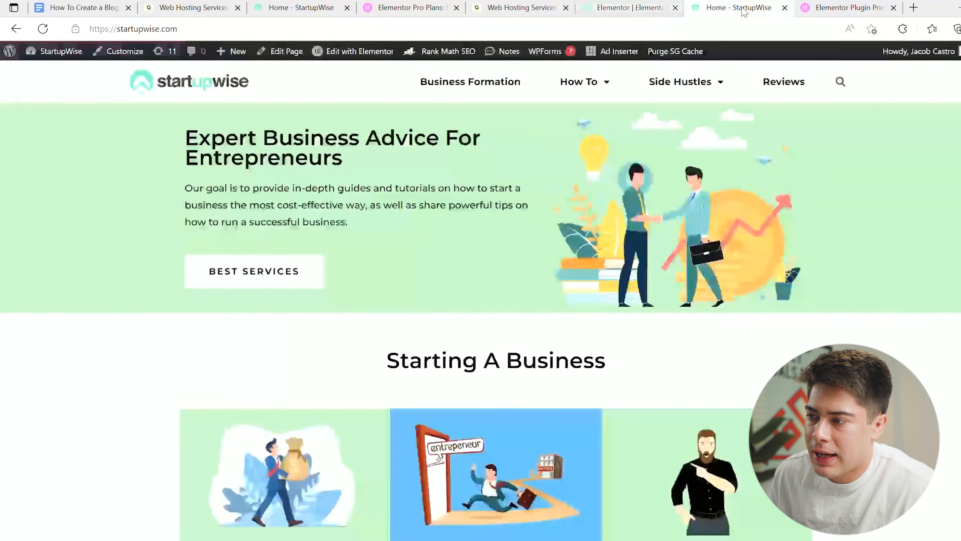
mouse_move(703, 93)
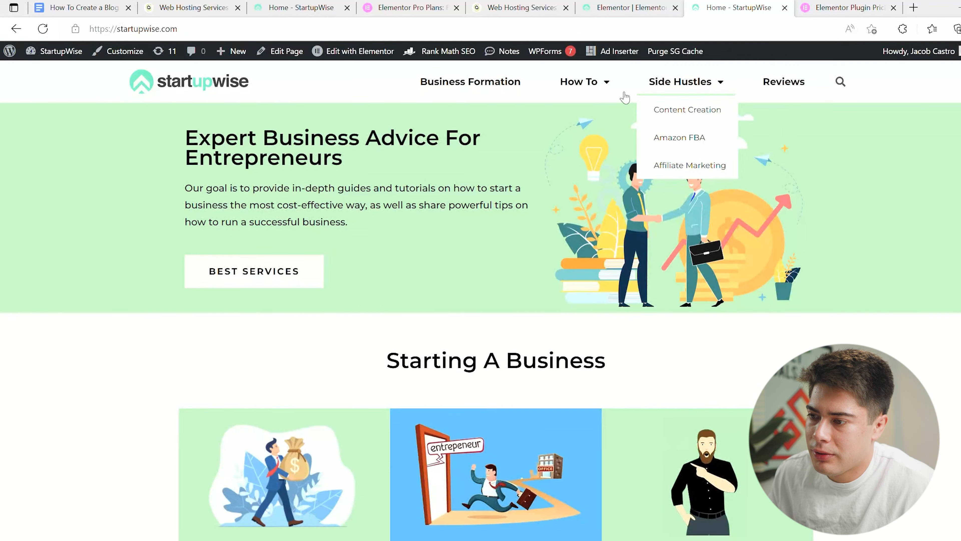
scroll(337, 163, "down", 10)
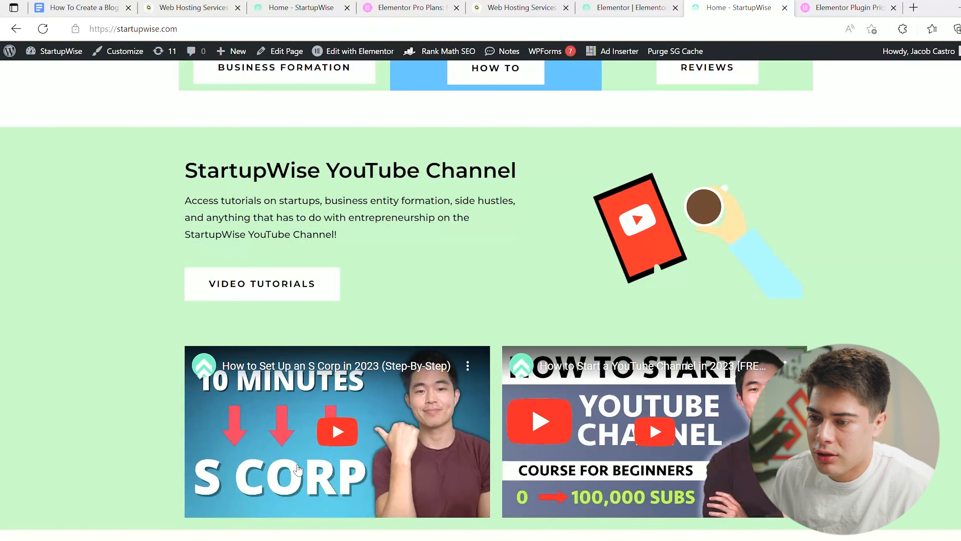
scroll(298, 470, "up", 10)
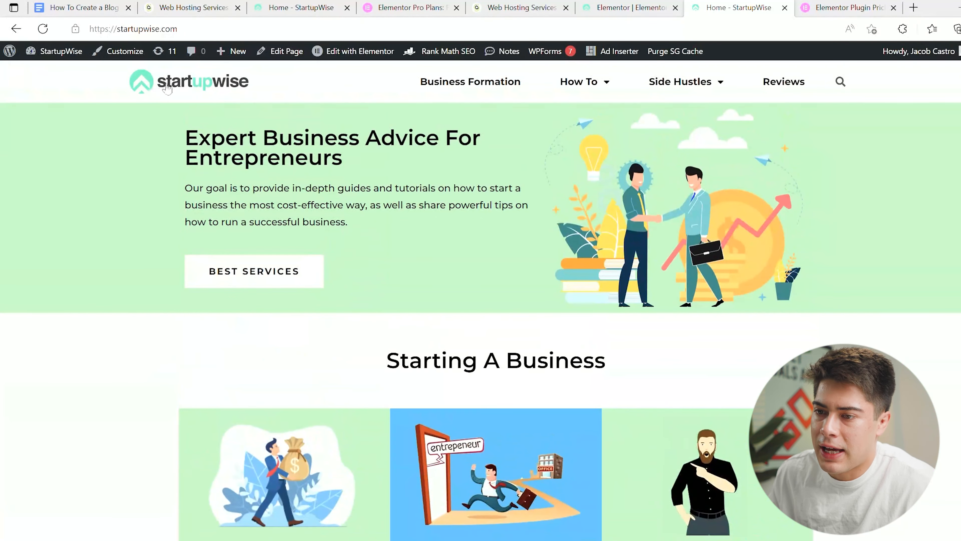